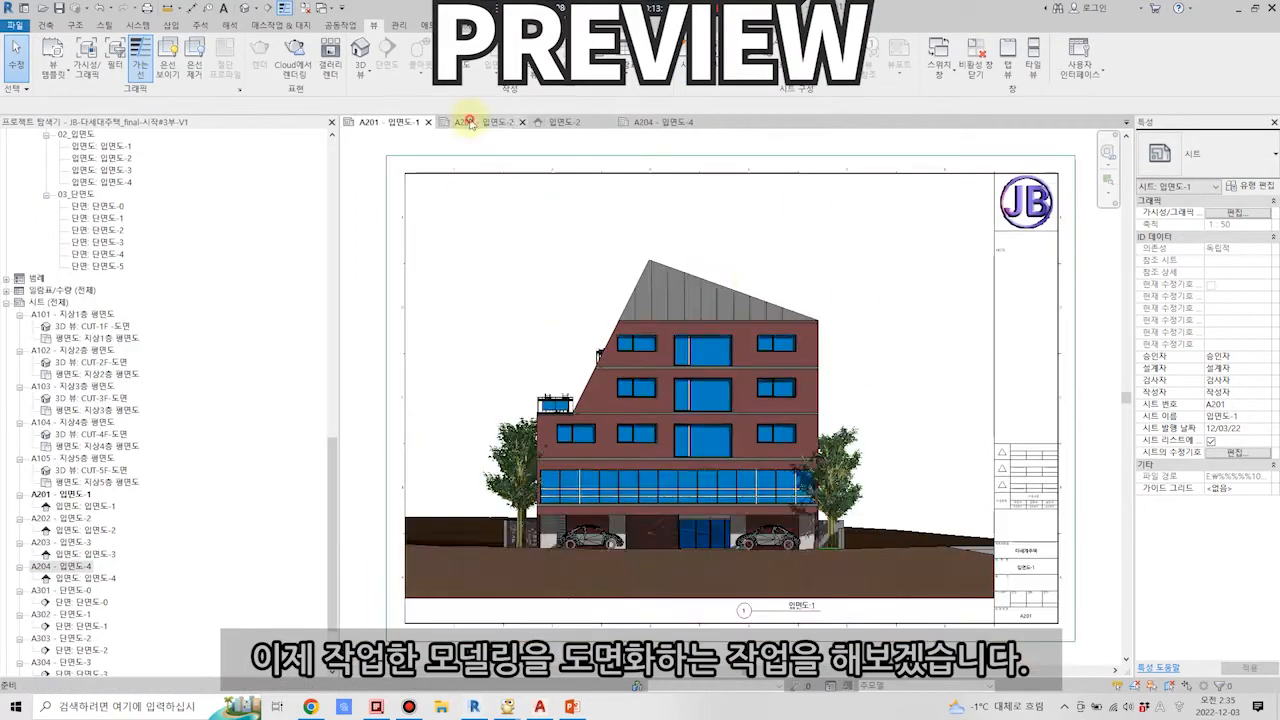
Review the elevation sheets 입면도-1 to 입면도-4 (A201 to A204) by opening them one after another.
{"action": "left_click", "coordinate": [470, 122]}
{"action": "left_click", "coordinate": [564, 122]}
{"action": "left_click", "coordinate": [608, 122]}
{"action": "left_click", "coordinate": [100, 555]}
{"action": "double_click", "coordinate": [76, 543]}
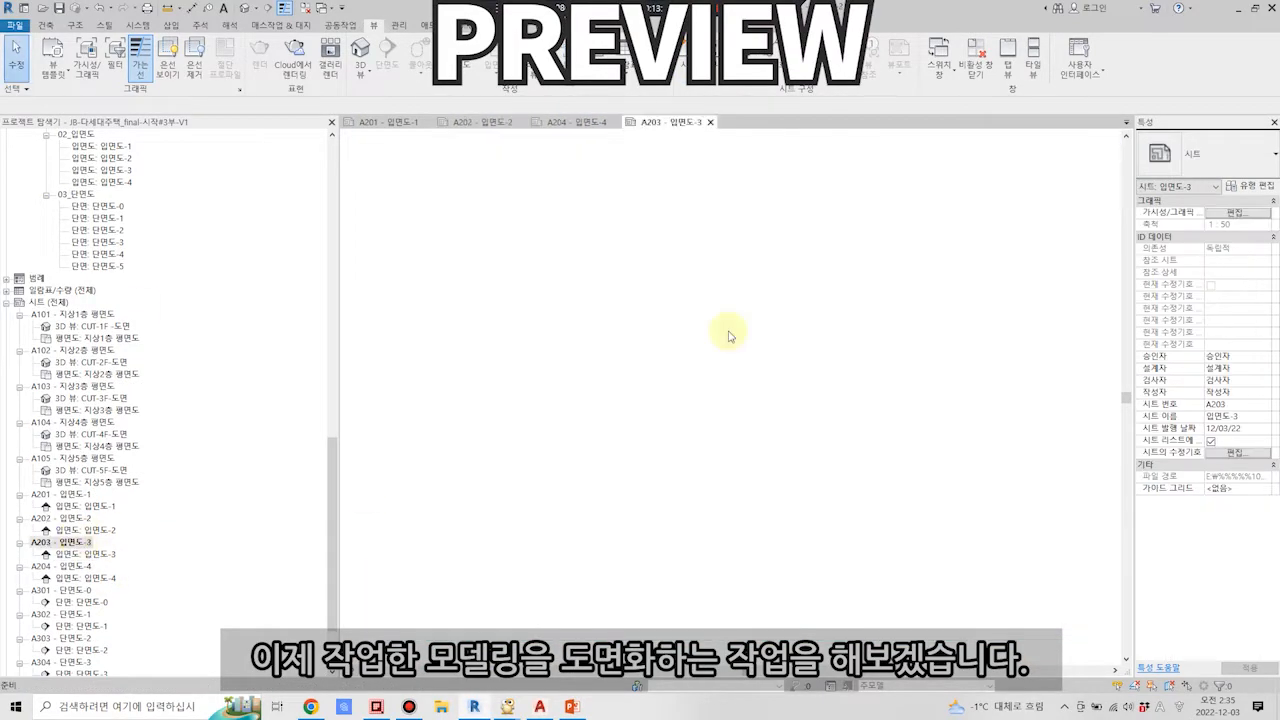
{"action": "scroll", "coordinate": [90, 530], "scroll_direction": "down", "scroll_amount": 3}
{"action": "double_click", "coordinate": [77, 519]}
{"action": "double_click", "coordinate": [76, 543]}
{"action": "double_click", "coordinate": [76, 567]}
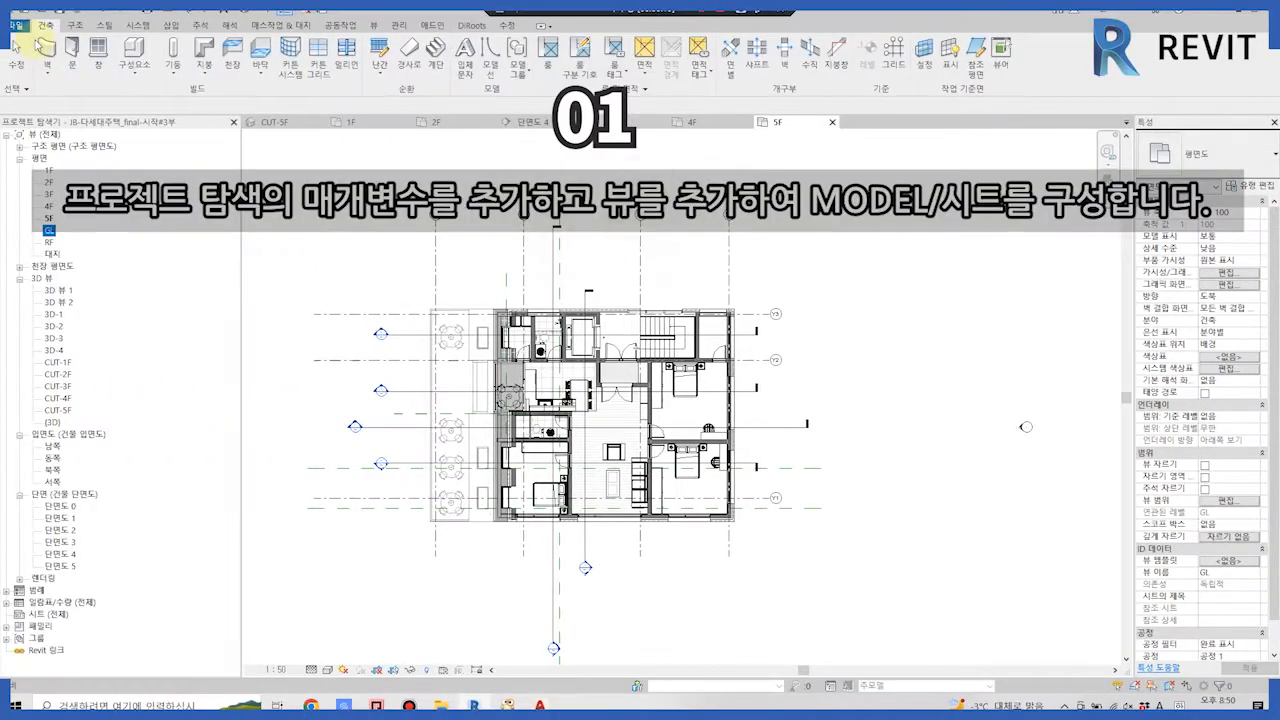
Add a text project parameter named VIEW1, grouped under 문자, for the view (뷰) category.
{"action": "left_click", "coordinate": [400, 25]}
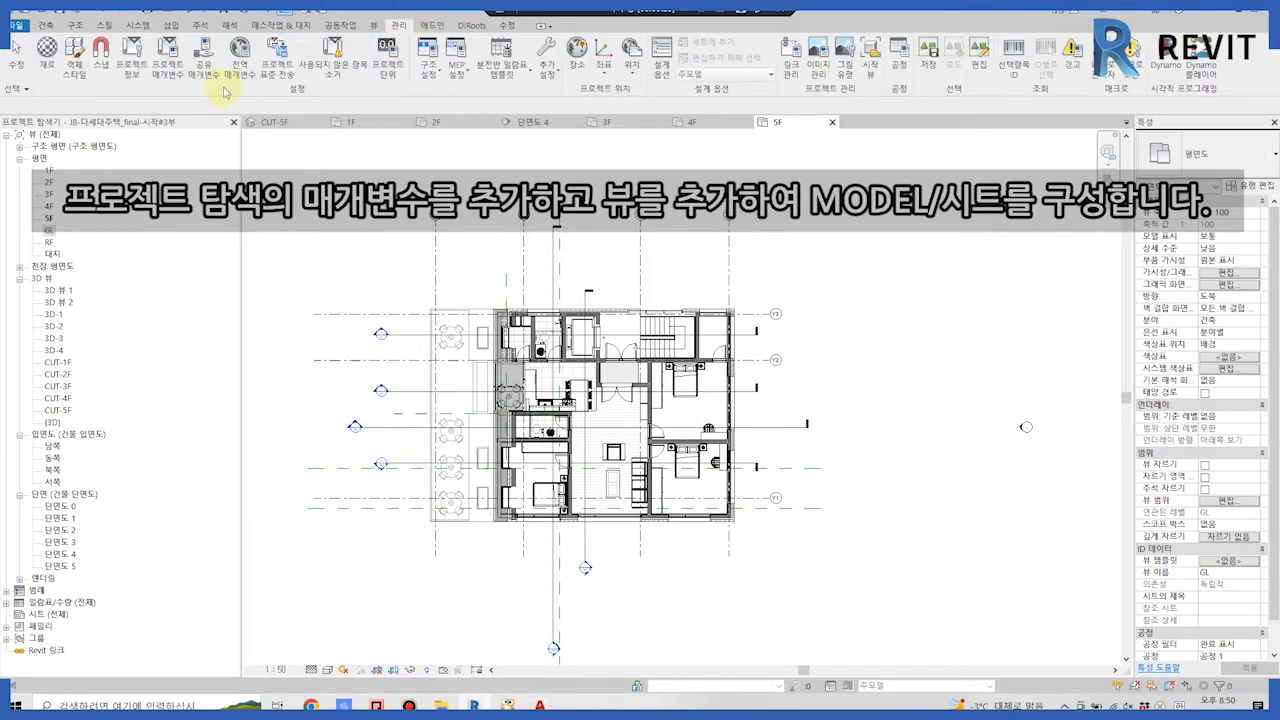
{"action": "left_click", "coordinate": [170, 65]}
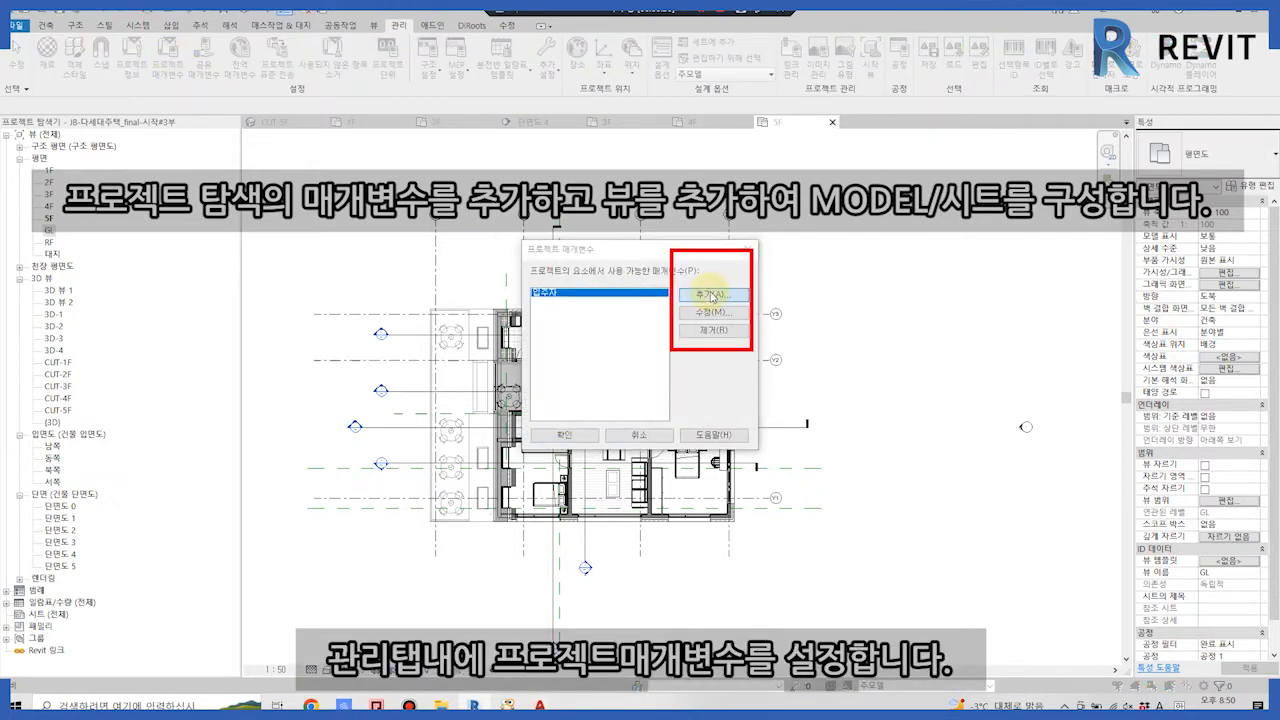
{"action": "left_click", "coordinate": [711, 296]}
{"action": "type", "text": "VIEW"}
{"action": "left_click", "coordinate": [447, 391]}
{"action": "left_click", "coordinate": [440, 405]}
{"action": "scroll", "coordinate": [800, 380], "scroll_direction": "down", "scroll_amount": 10}
{"action": "left_click", "coordinate": [757, 395]}
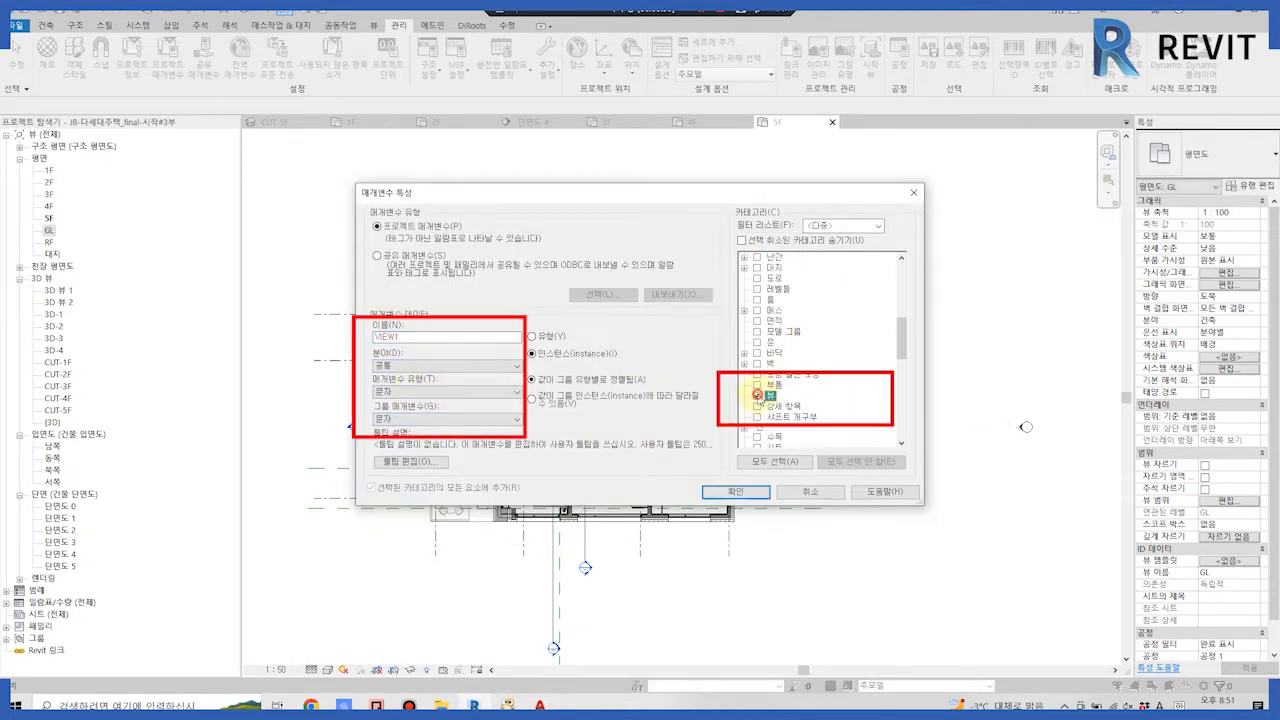
{"action": "left_click", "coordinate": [736, 491]}
Add two more text project parameters, VIEW2 and VIEW3, for the view category and finish the parameter setup.
{"action": "left_click", "coordinate": [715, 293]}
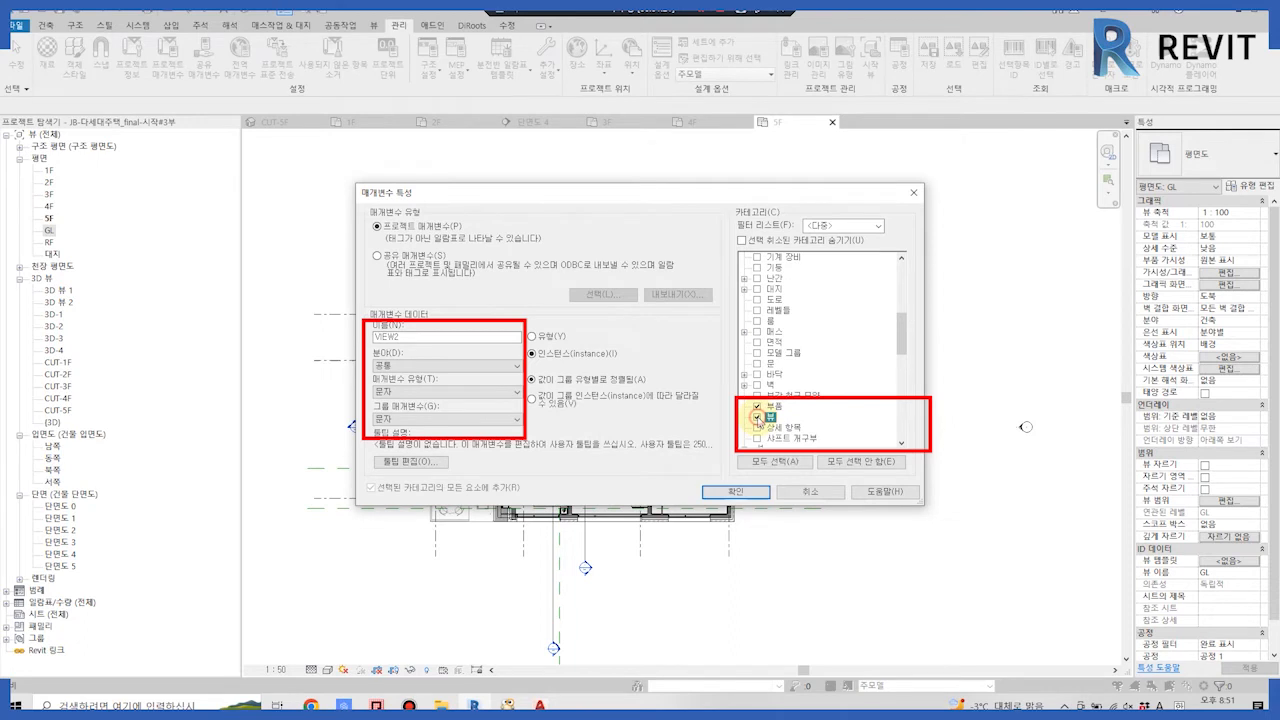
{"action": "left_click", "coordinate": [757, 395]}
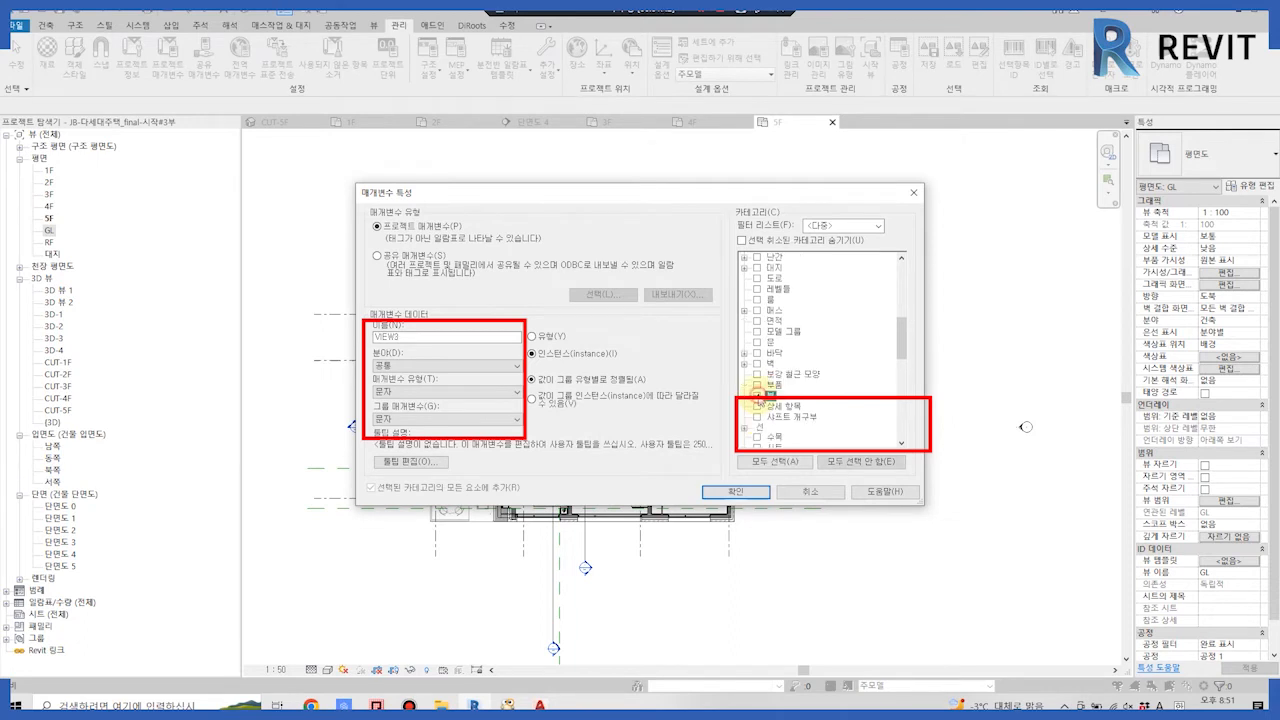
{"action": "left_click", "coordinate": [736, 491]}
{"action": "left_click", "coordinate": [686, 408]}
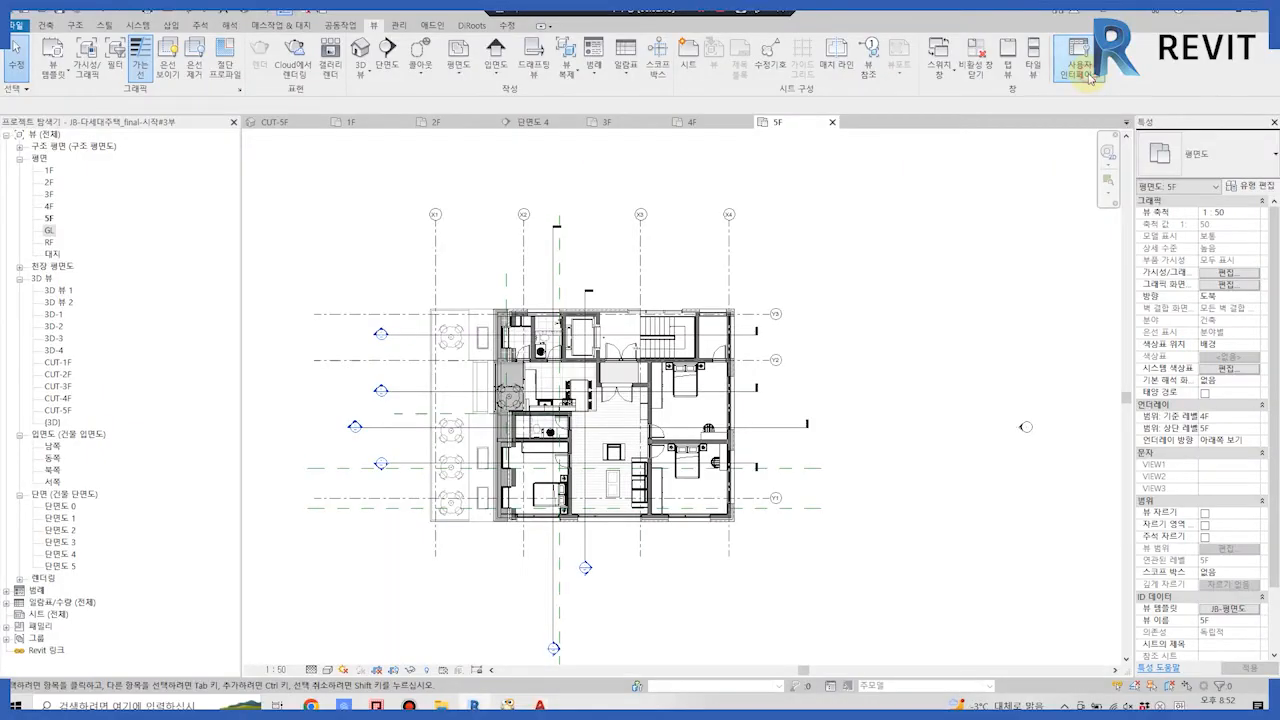
Create a new project browser organization for views named MODEL/SHEET.
{"action": "left_click", "coordinate": [1079, 62]}
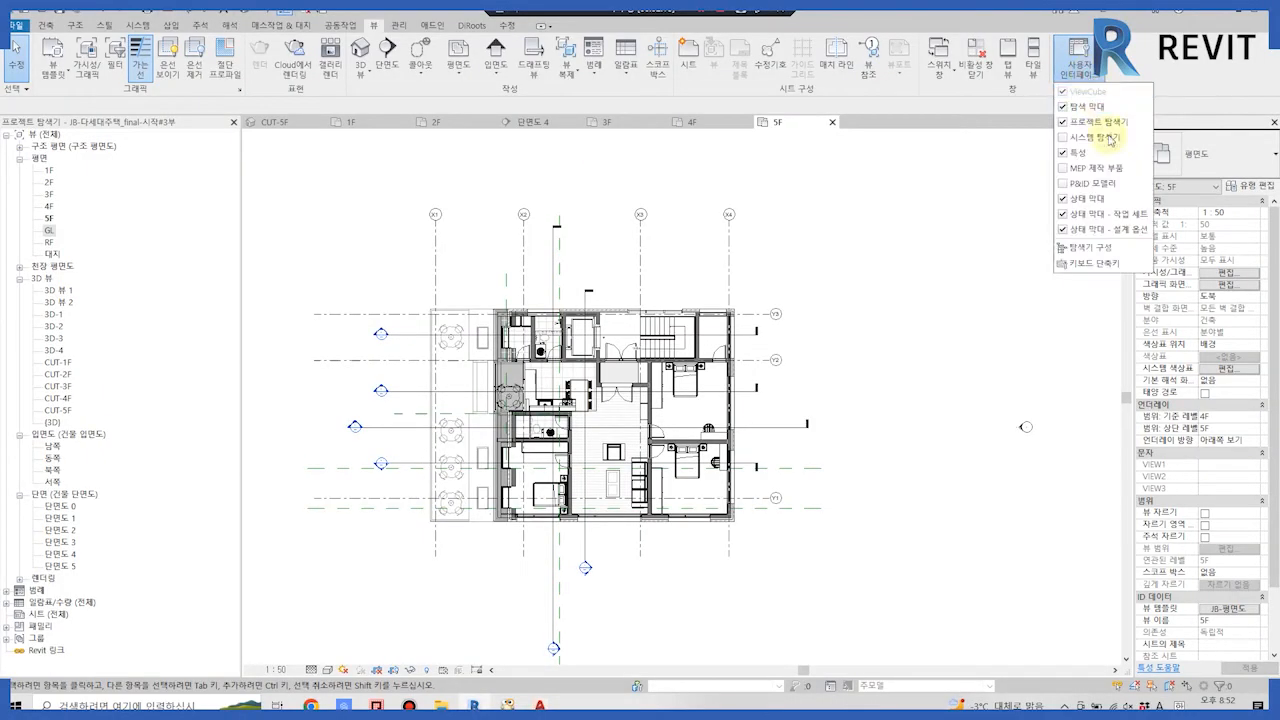
{"action": "left_click", "coordinate": [1122, 250]}
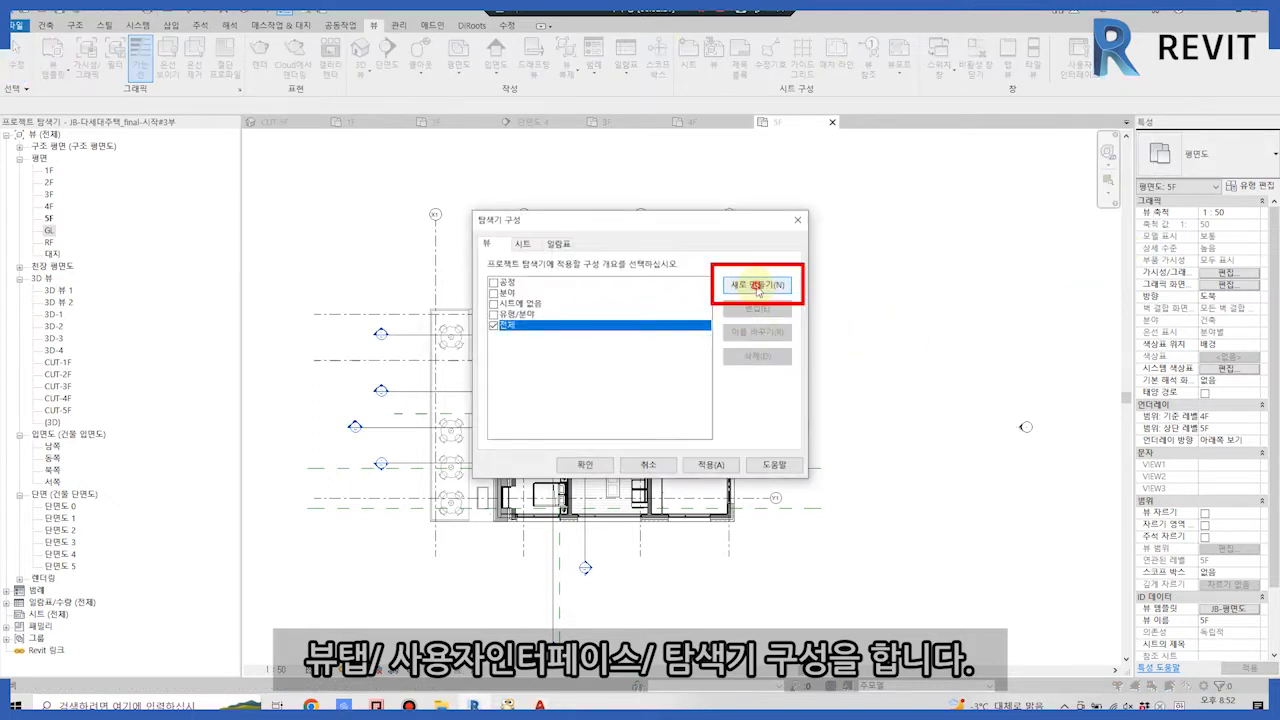
{"action": "left_click", "coordinate": [758, 287]}
{"action": "type", "text": "사"}
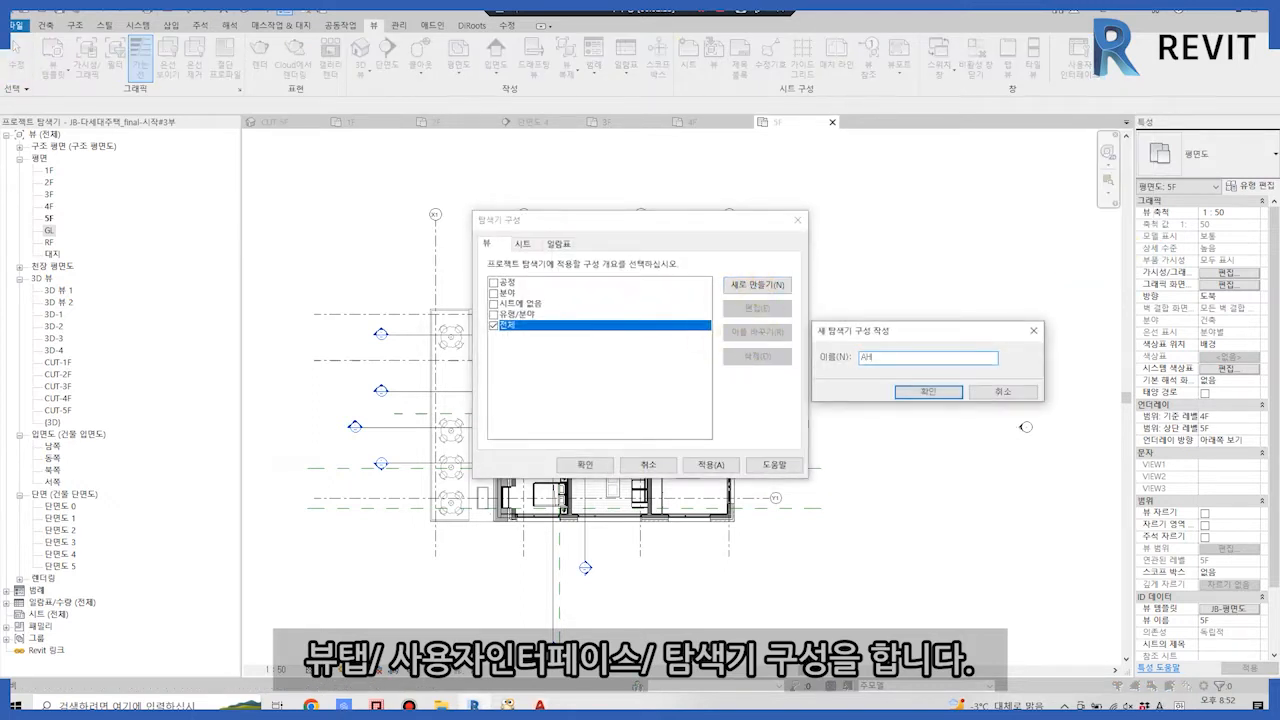
{"action": "key", "text": "BackSpace"}
{"action": "key", "text": "BackSpace"}
{"action": "type", "text": "MODEL/SHEET"}
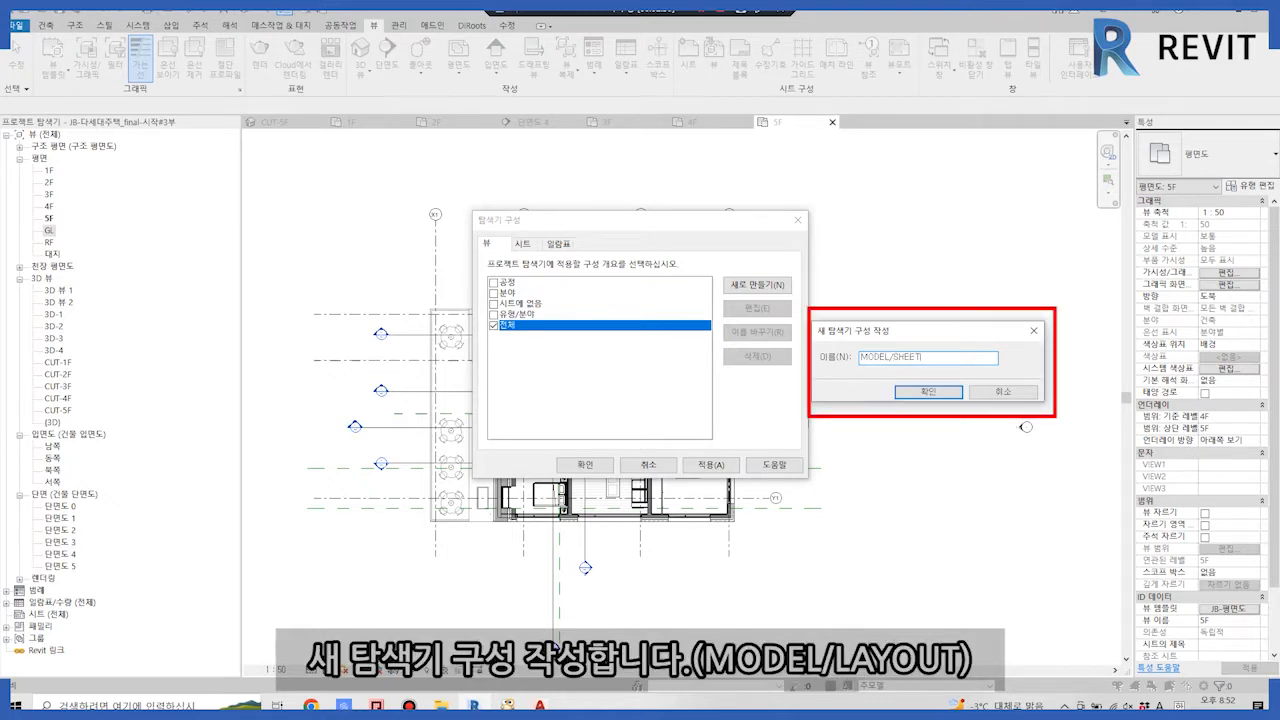
{"action": "key", "text": "Return"}
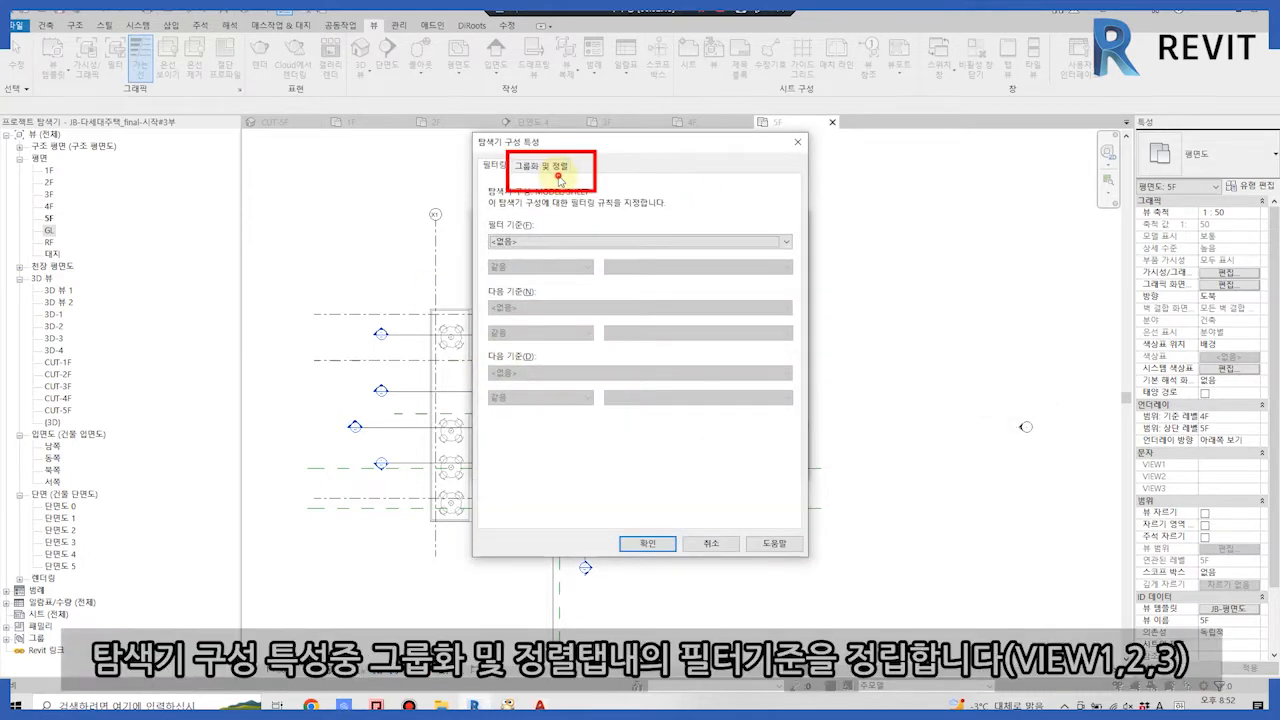
Group the MODEL/SHEET organization by VIEW1, VIEW2 and VIEW3, and make it the active view organization.
{"action": "left_click", "coordinate": [557, 172]}
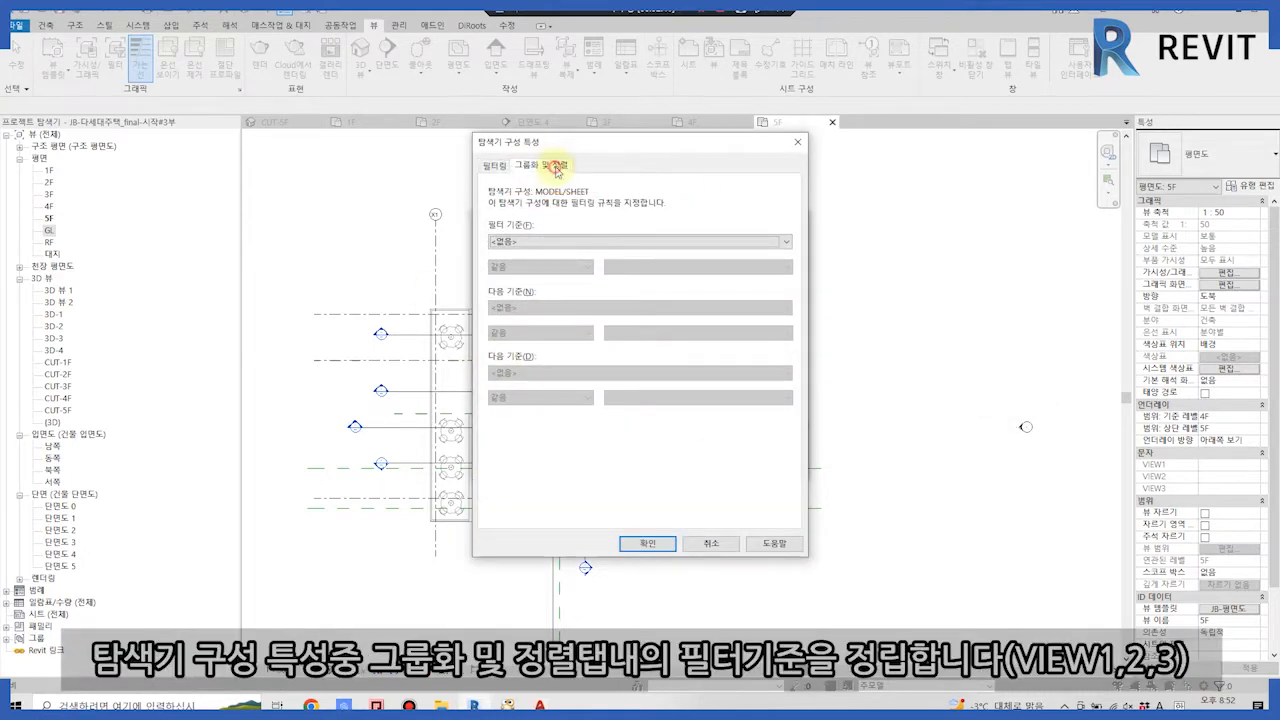
{"action": "left_click", "coordinate": [651, 220]}
{"action": "left_click", "coordinate": [651, 242]}
{"action": "left_click", "coordinate": [645, 268]}
{"action": "left_click", "coordinate": [643, 293]}
{"action": "left_click", "coordinate": [640, 311]}
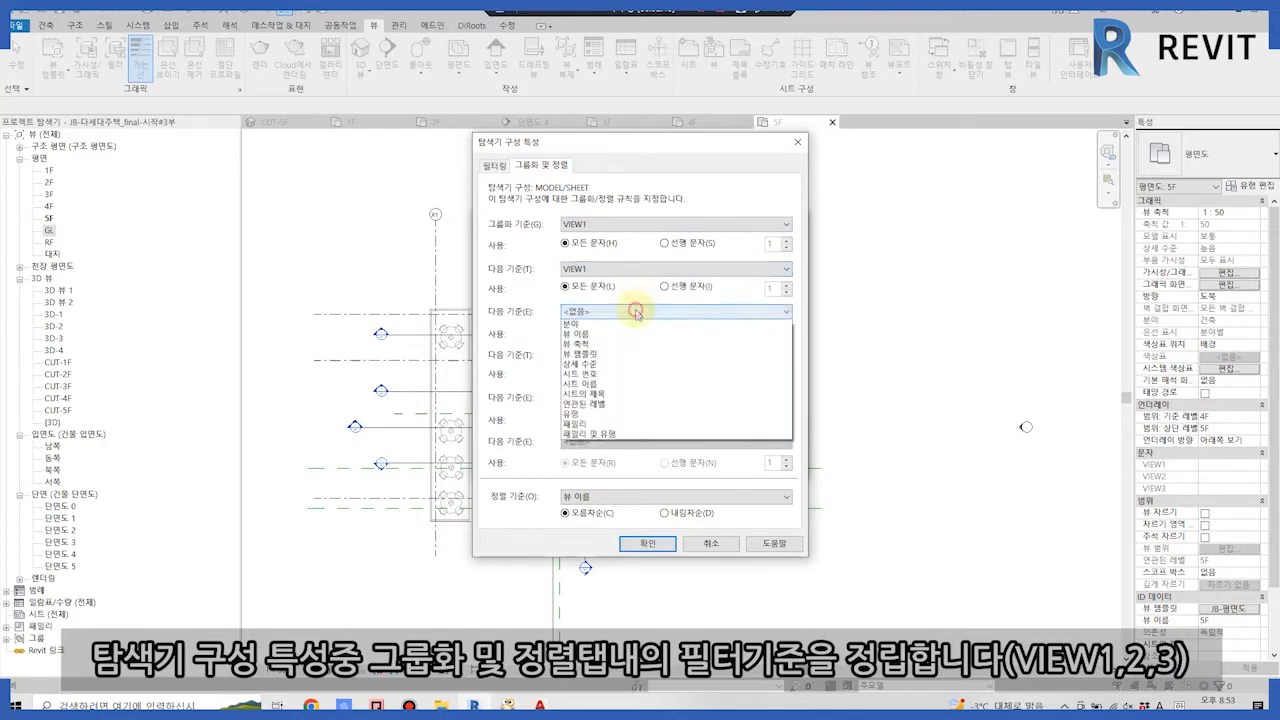
{"action": "left_click", "coordinate": [600, 352]}
{"action": "left_click", "coordinate": [605, 268]}
{"action": "left_click", "coordinate": [641, 295]}
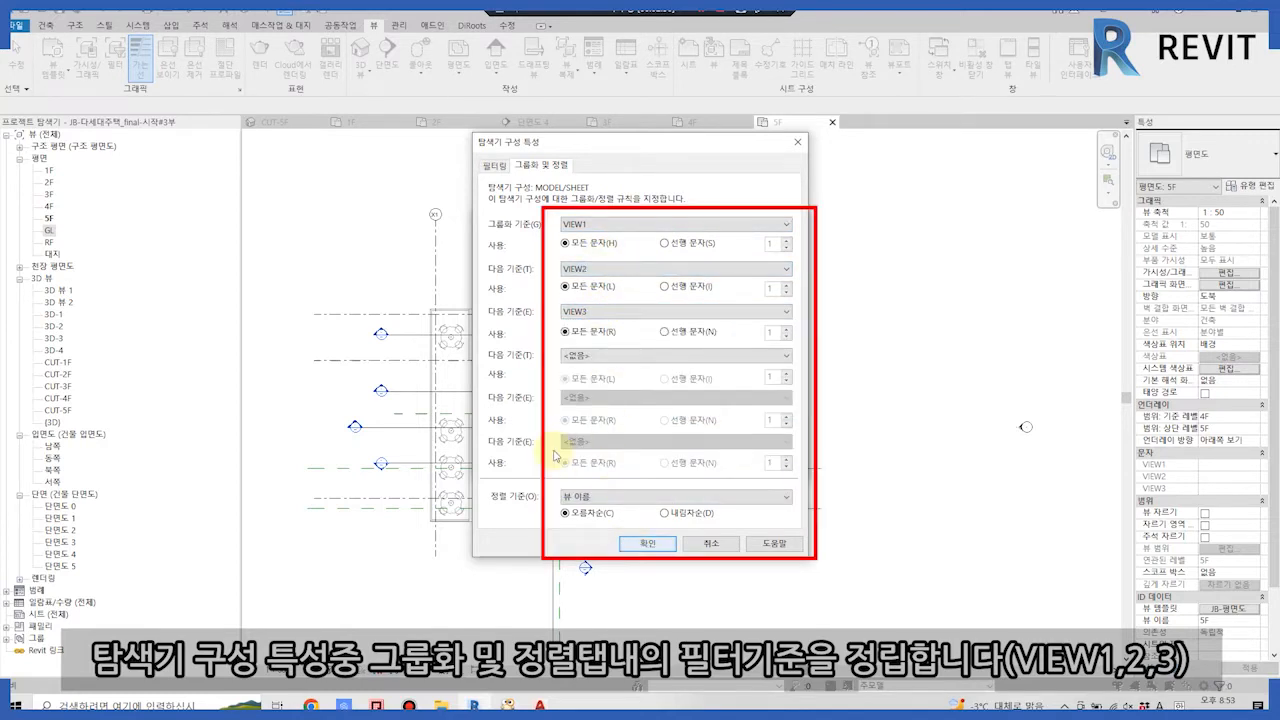
{"action": "left_click", "coordinate": [647, 543]}
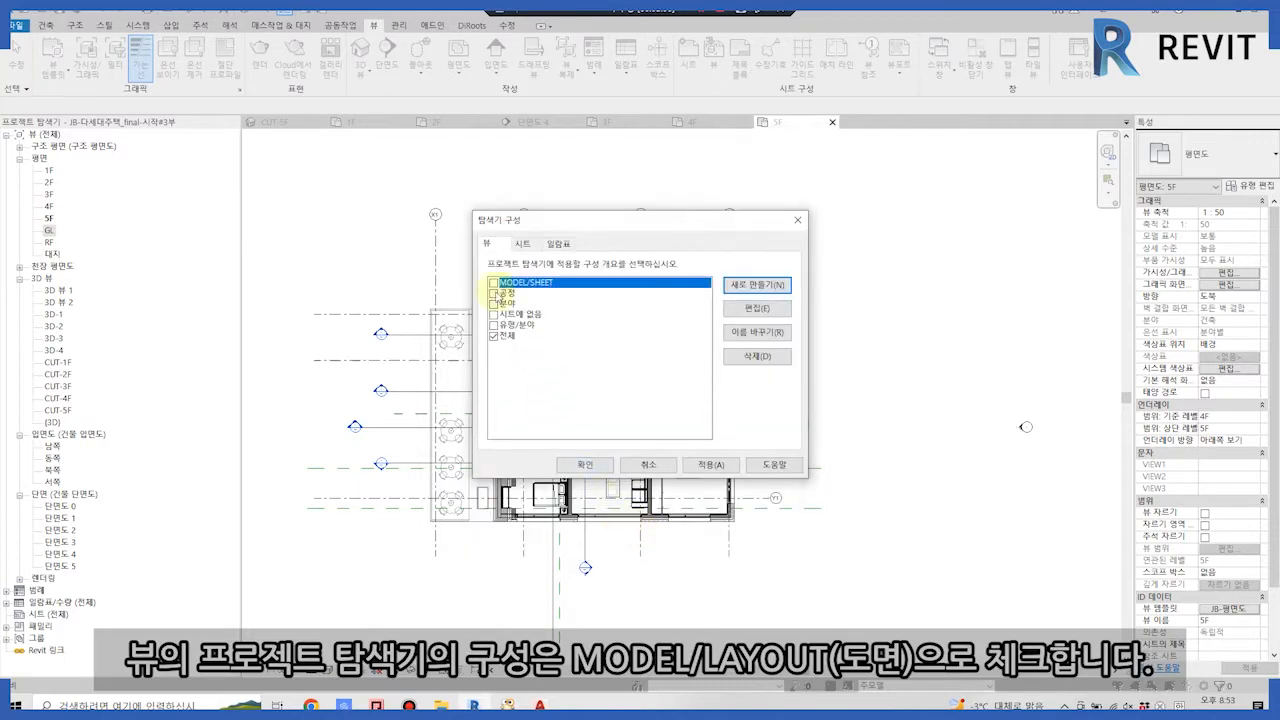
{"action": "left_click", "coordinate": [493, 283]}
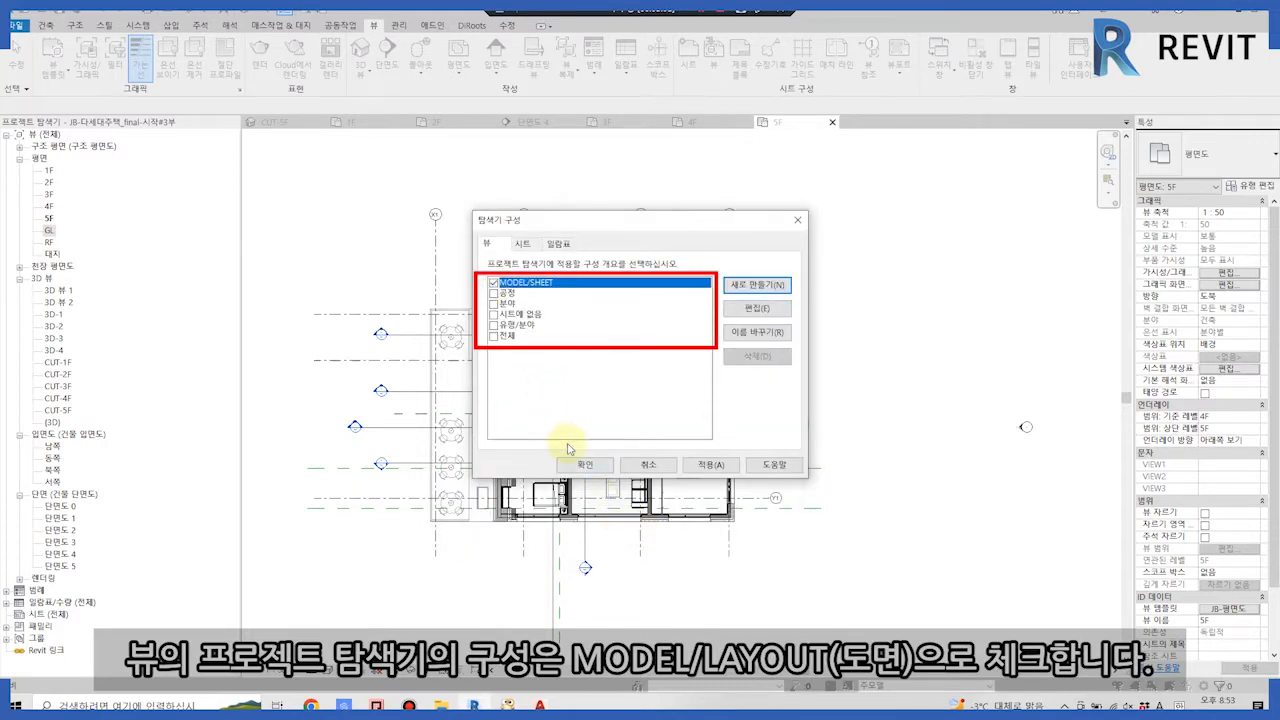
{"action": "left_click", "coordinate": [572, 463]}
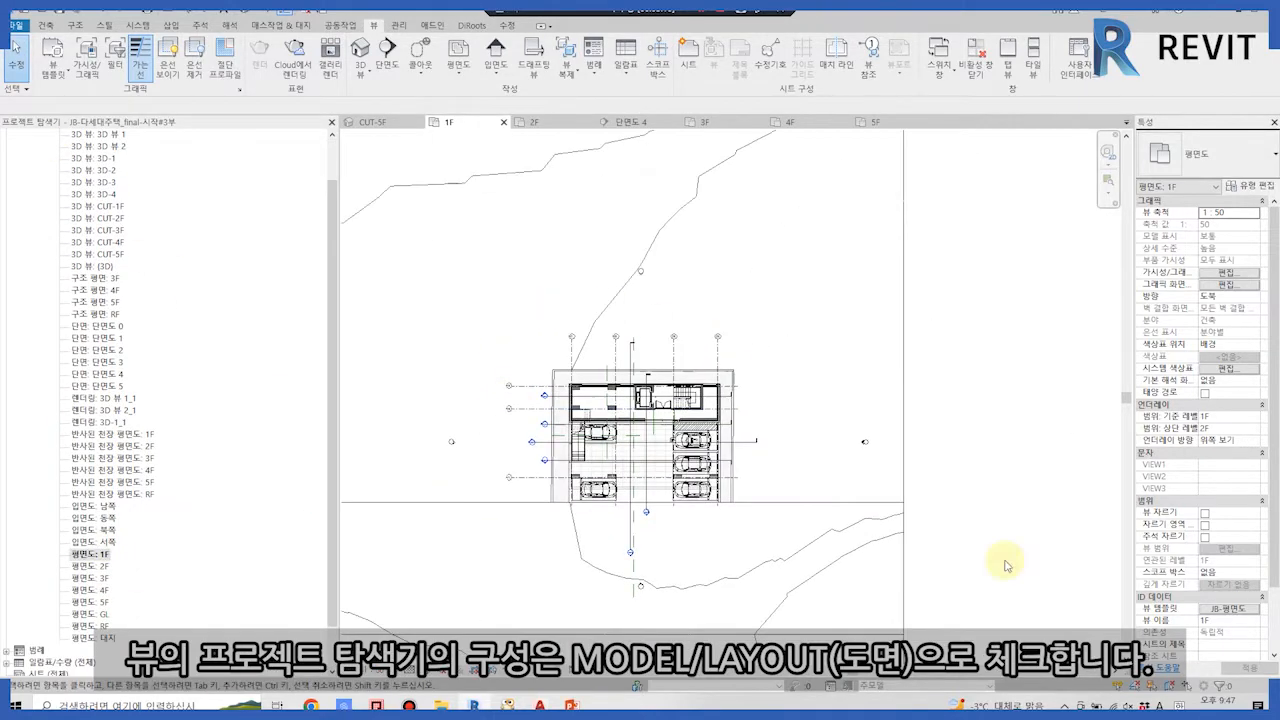
In floor plan 1F's JB-평면도 view template, set VIEW1 to 01_MODEL, VIEW2 to 01_건축 and VIEW3 to 01_건축평면도.
{"action": "left_click", "coordinate": [1228, 609]}
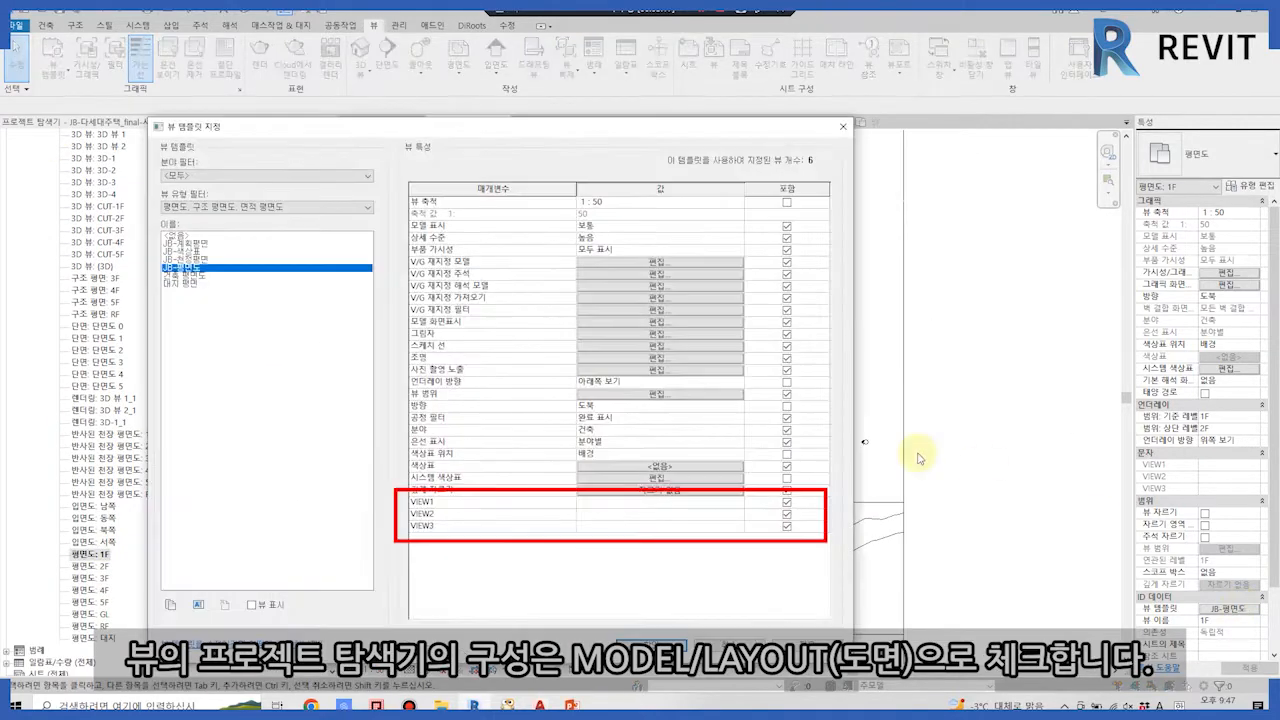
{"action": "left_click", "coordinate": [637, 502]}
{"action": "type", "text": "01_MODEL"}
{"action": "left_click", "coordinate": [632, 514]}
{"action": "type", "text": "01_건축"}
{"action": "left_click", "coordinate": [625, 525]}
{"action": "type", "text": "01_RJSCNRVJDAUS"}
{"action": "key", "text": "BackSpace"}
{"action": "key", "text": "BackSpace"}
{"action": "key", "text": "BackSpace"}
{"action": "key", "text": "BackSpace"}
{"action": "key", "text": "BackSpace"}
{"action": "key", "text": "BackSpace"}
{"action": "key", "text": "BackSpace"}
{"action": "key", "text": "BackSpace"}
{"action": "key", "text": "BackSpace"}
{"action": "key", "text": "BackSpace"}
{"action": "key", "text": "BackSpace"}
{"action": "key", "text": "BackSpace"}
{"action": "type", "text": "거축평면도"}
{"action": "key", "text": "Return"}
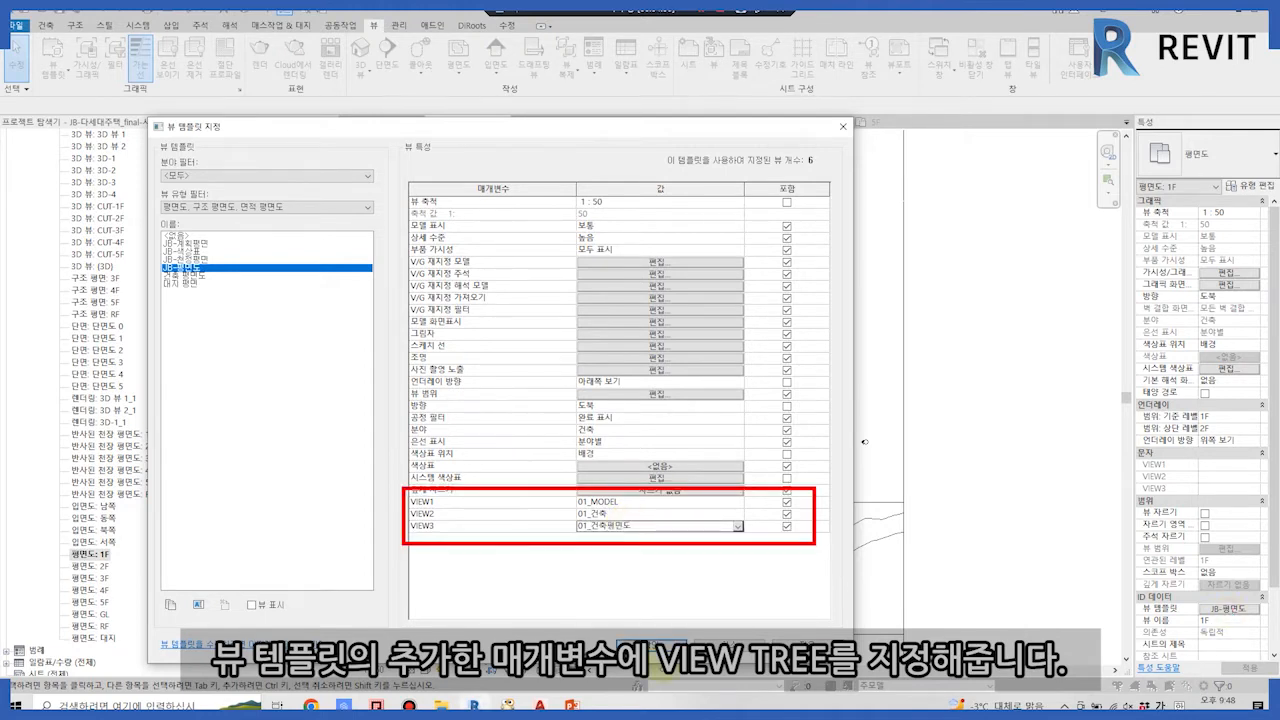
{"action": "left_click", "coordinate": [664, 647]}
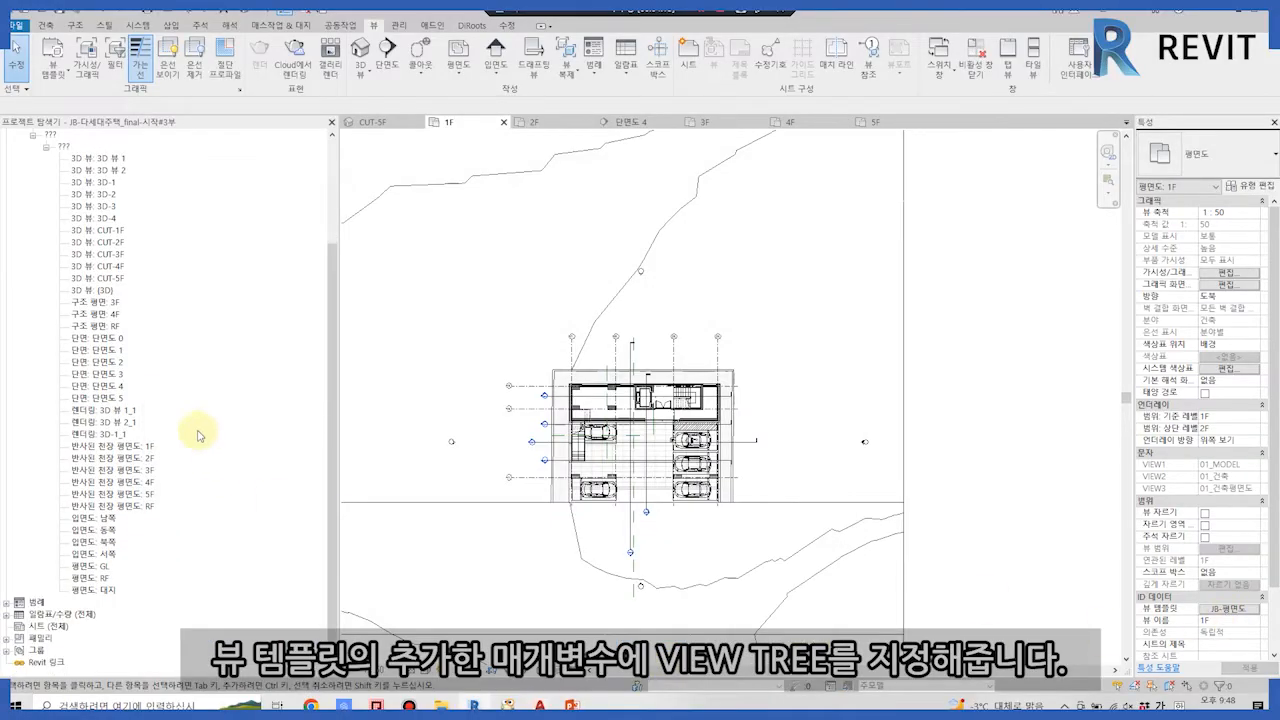
Duplicate structural plan 5F's view template as JB_구조평면도, with VIEW2 set to 02_구조 and VIEW3 to 01_구조평면도.
{"action": "scroll", "coordinate": [147, 304], "scroll_direction": "up", "scroll_amount": 2}
{"action": "scroll", "coordinate": [147, 304], "scroll_direction": "up", "scroll_amount": 2}
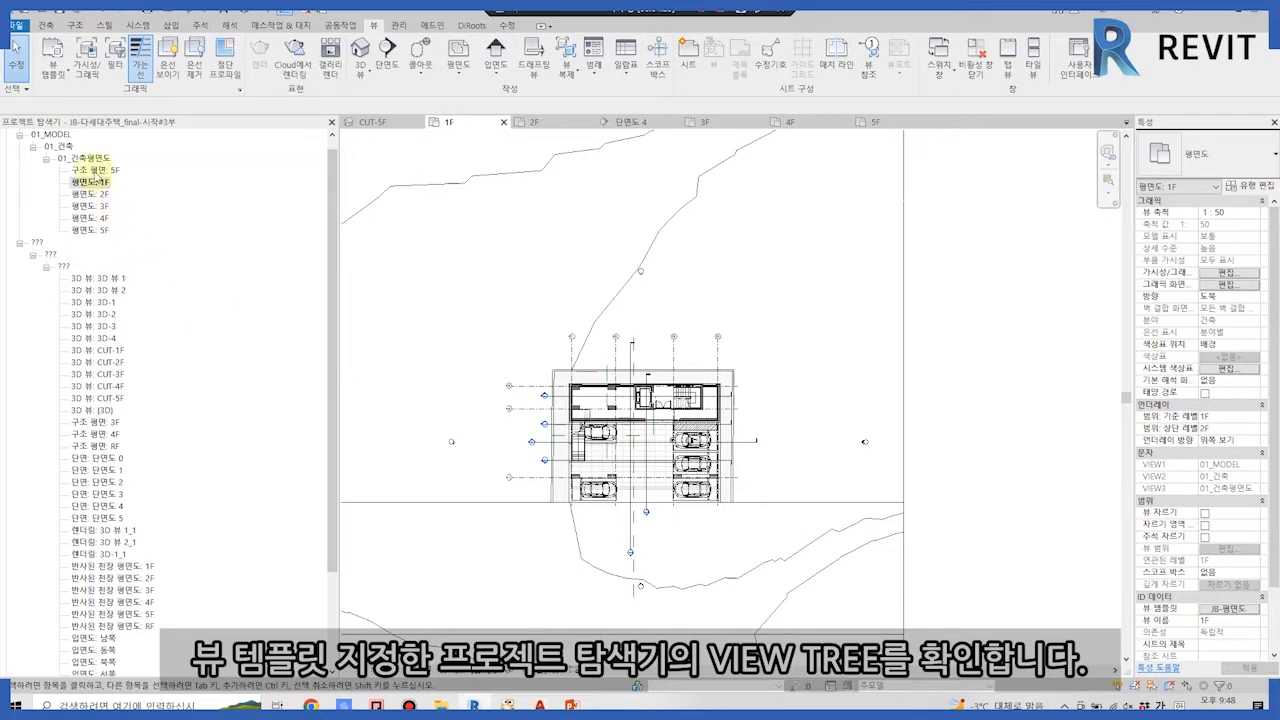
{"action": "left_click", "coordinate": [96, 171]}
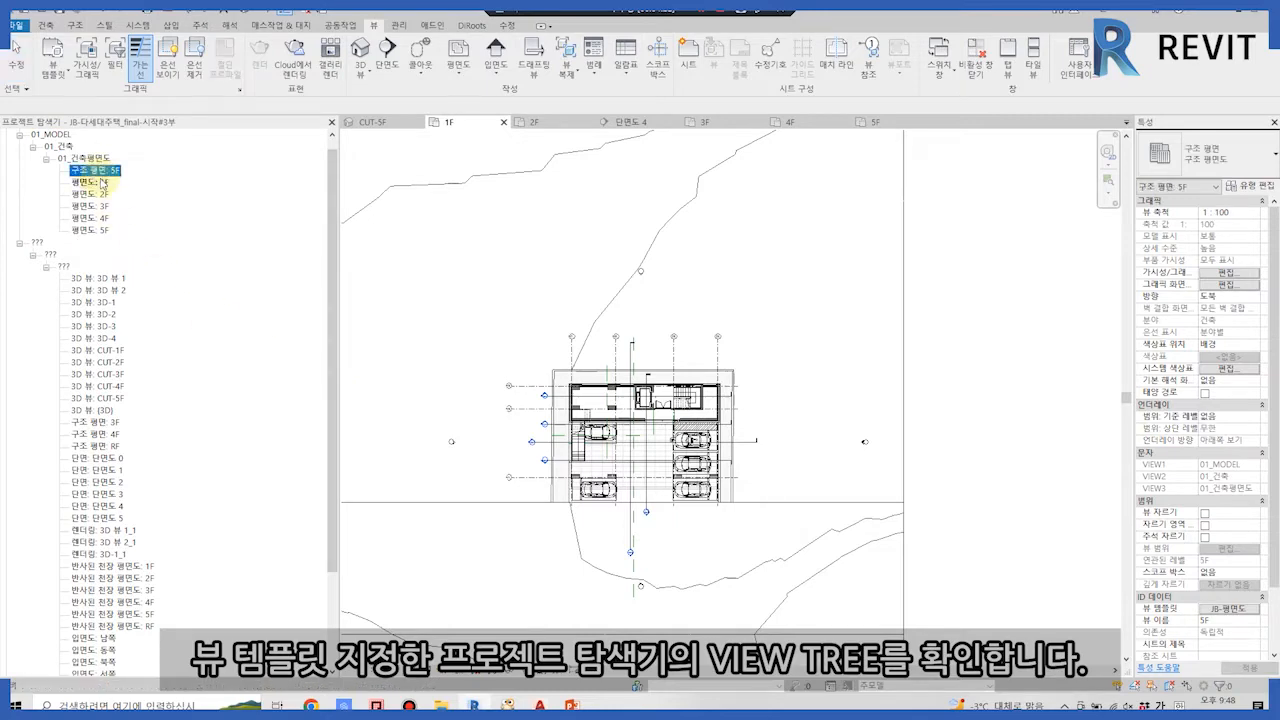
{"action": "left_click", "coordinate": [1242, 608]}
{"action": "left_click", "coordinate": [171, 604]}
{"action": "left_click", "coordinate": [886, 359]}
{"action": "type", "text": "JB-구조평면도"}
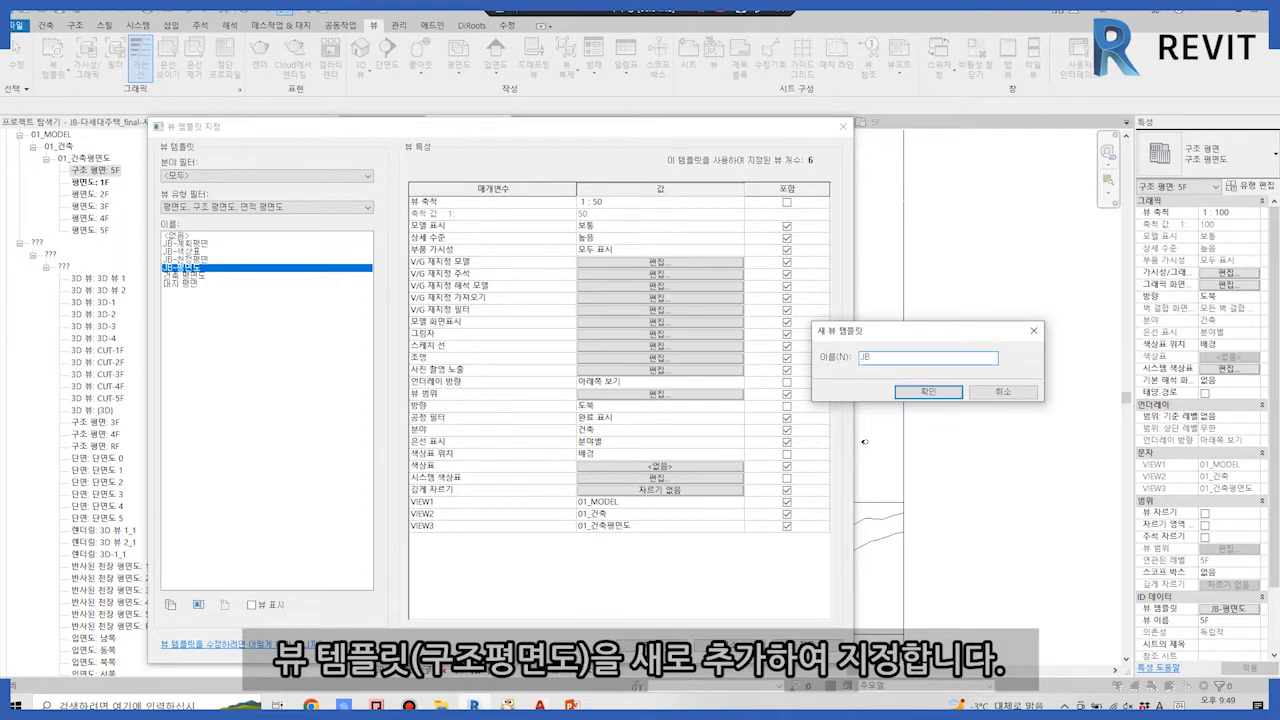
{"action": "left_click", "coordinate": [929, 392]}
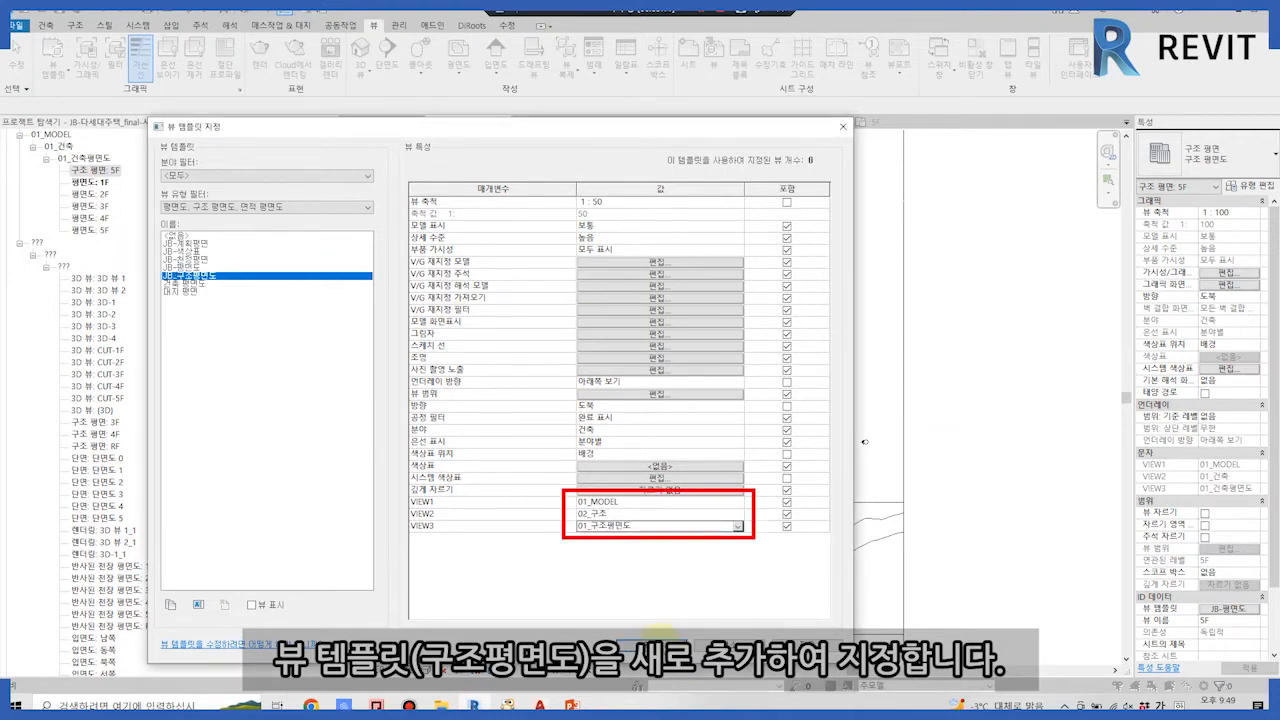
{"action": "left_click", "coordinate": [660, 640]}
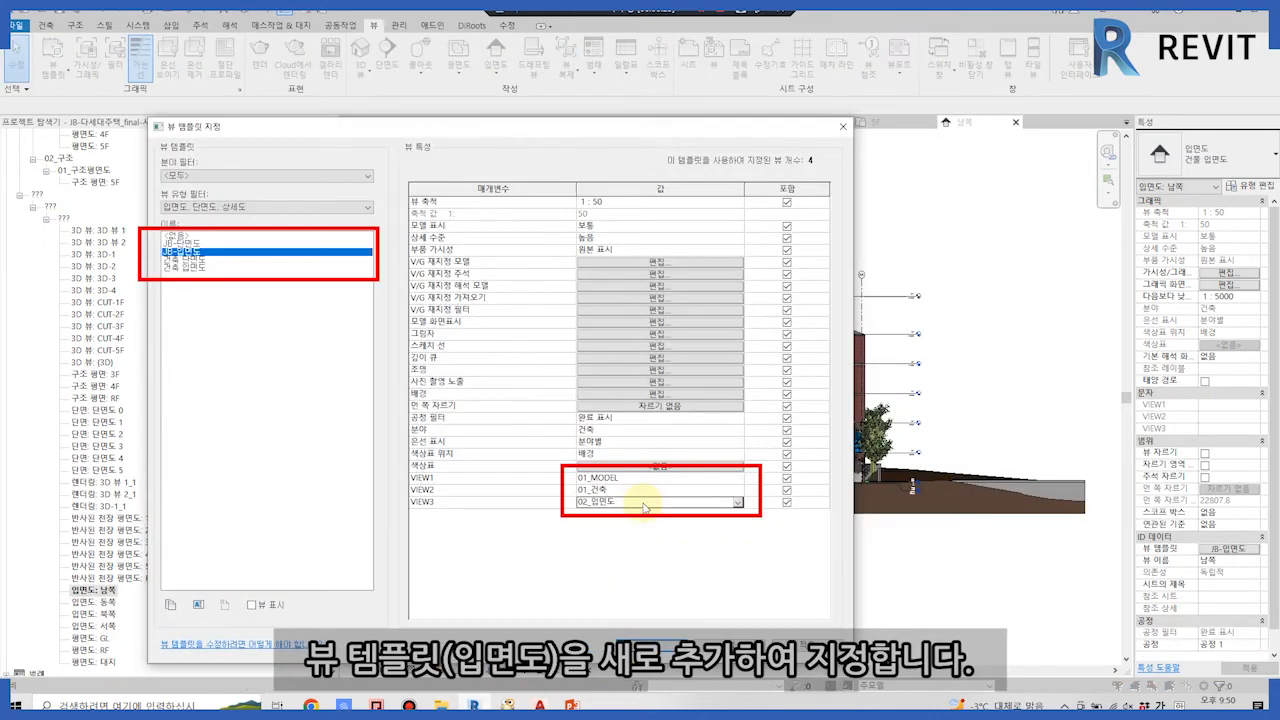
Apply the JB-입면도 template to the 남쪽 elevation with VIEW1 01_MODEL, VIEW2 01_건축 and VIEW3 02_입면도.
{"action": "left_click", "coordinate": [650, 645]}
{"action": "scroll", "coordinate": [123, 616], "scroll_direction": "down", "scroll_amount": 3}
{"action": "left_click", "coordinate": [106, 447]}
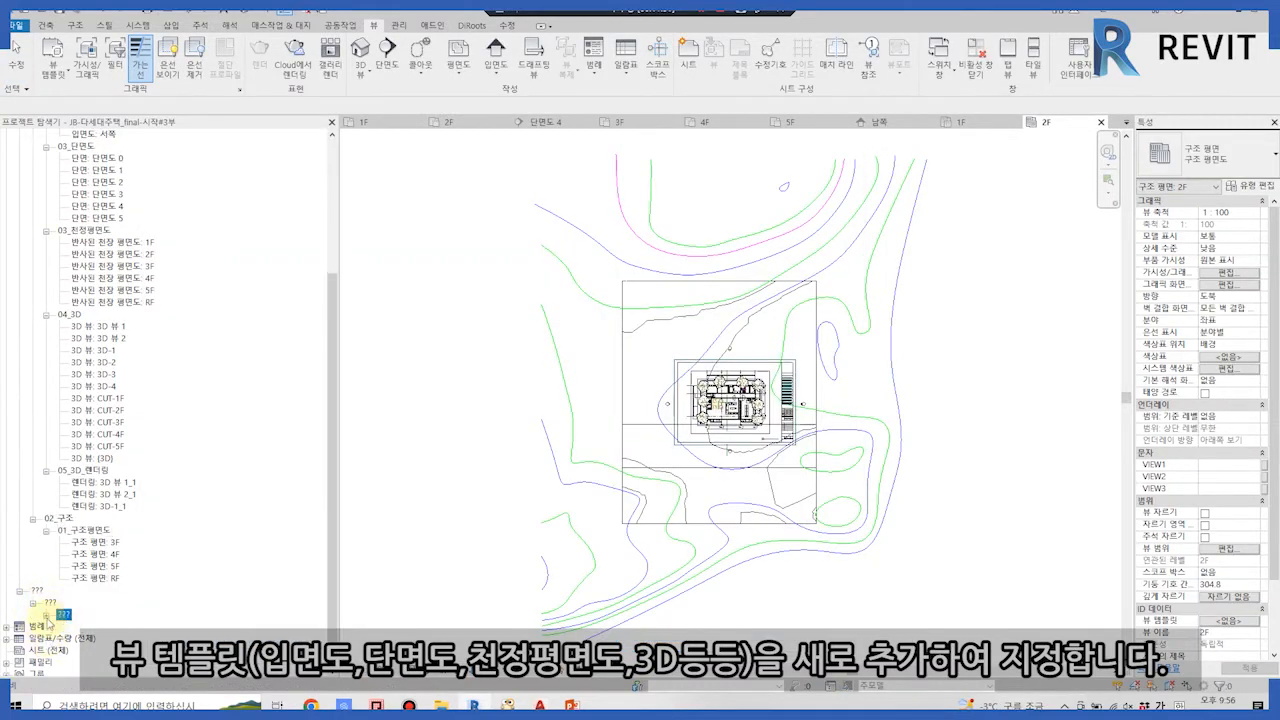
Assign the JB_구조평면도 view template to structural plans 1F and 2F together.
{"action": "left_click", "coordinate": [95, 626]}
{"action": "left_click", "coordinate": [95, 638], "text": "shift"}
{"action": "left_click", "coordinate": [1228, 561]}
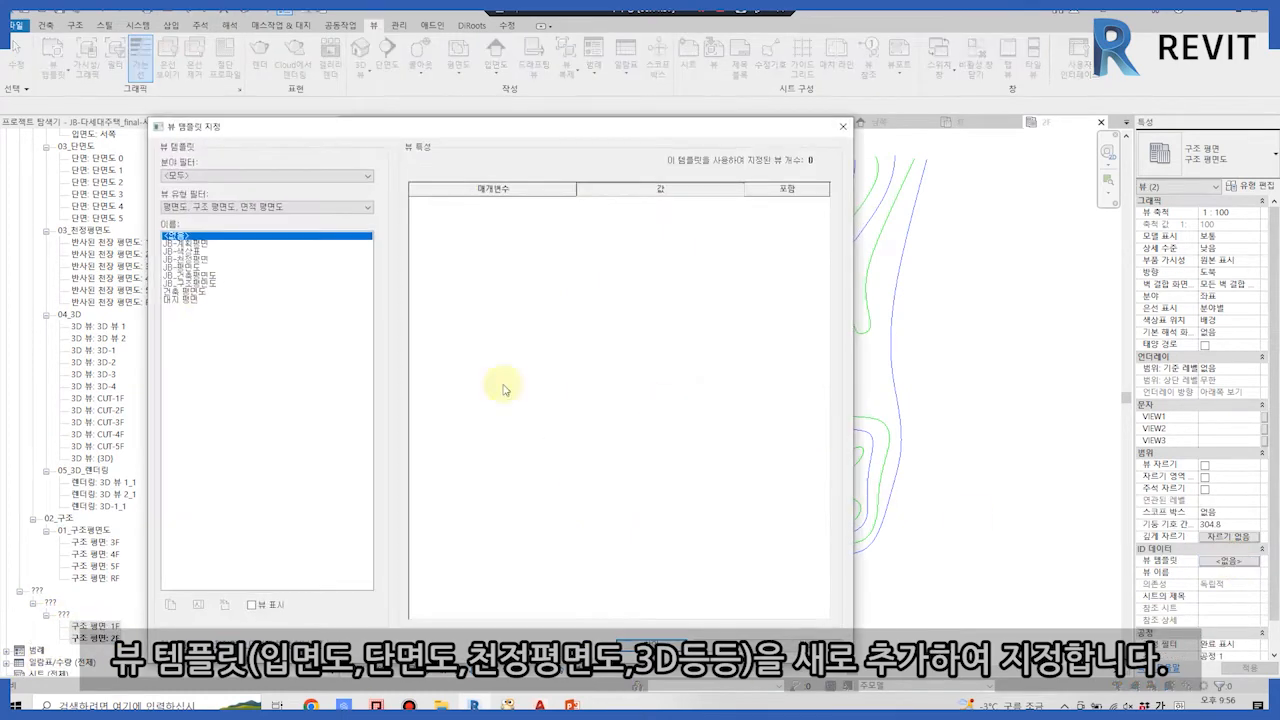
{"action": "double_click", "coordinate": [198, 286]}
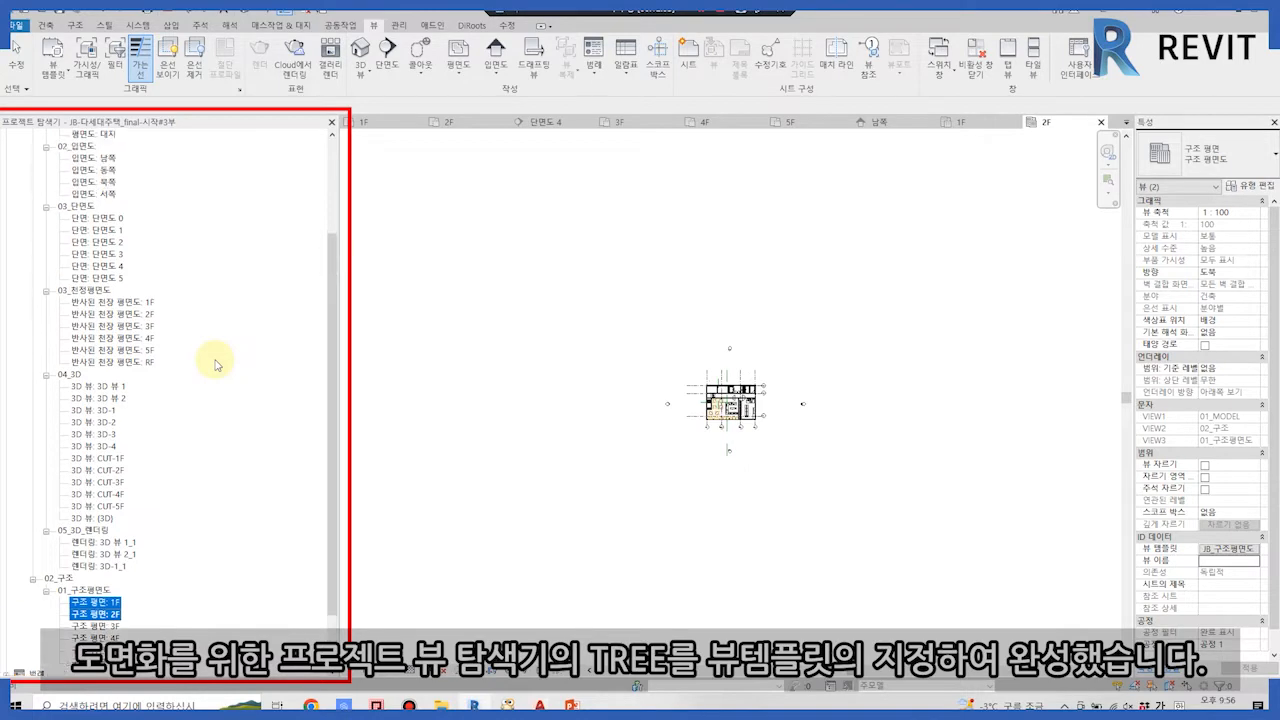
{"action": "scroll", "coordinate": [691, 407], "scroll_direction": "up", "scroll_amount": 2}
{"action": "scroll", "coordinate": [692, 410], "scroll_direction": "up", "scroll_amount": 2}
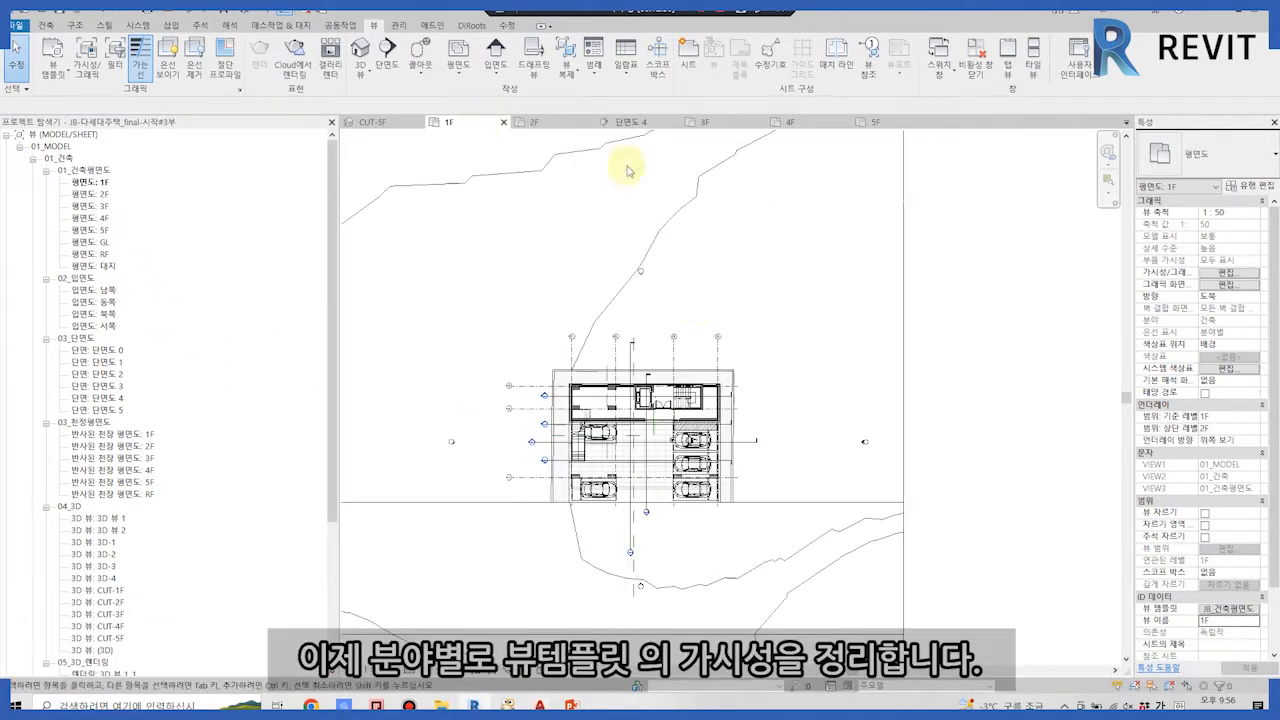
Hide the topography model category in the visibility overrides of floor plan 1F's JB_건축평면도 view template.
{"action": "left_click", "coordinate": [1214, 608]}
{"action": "left_click", "coordinate": [681, 265]}
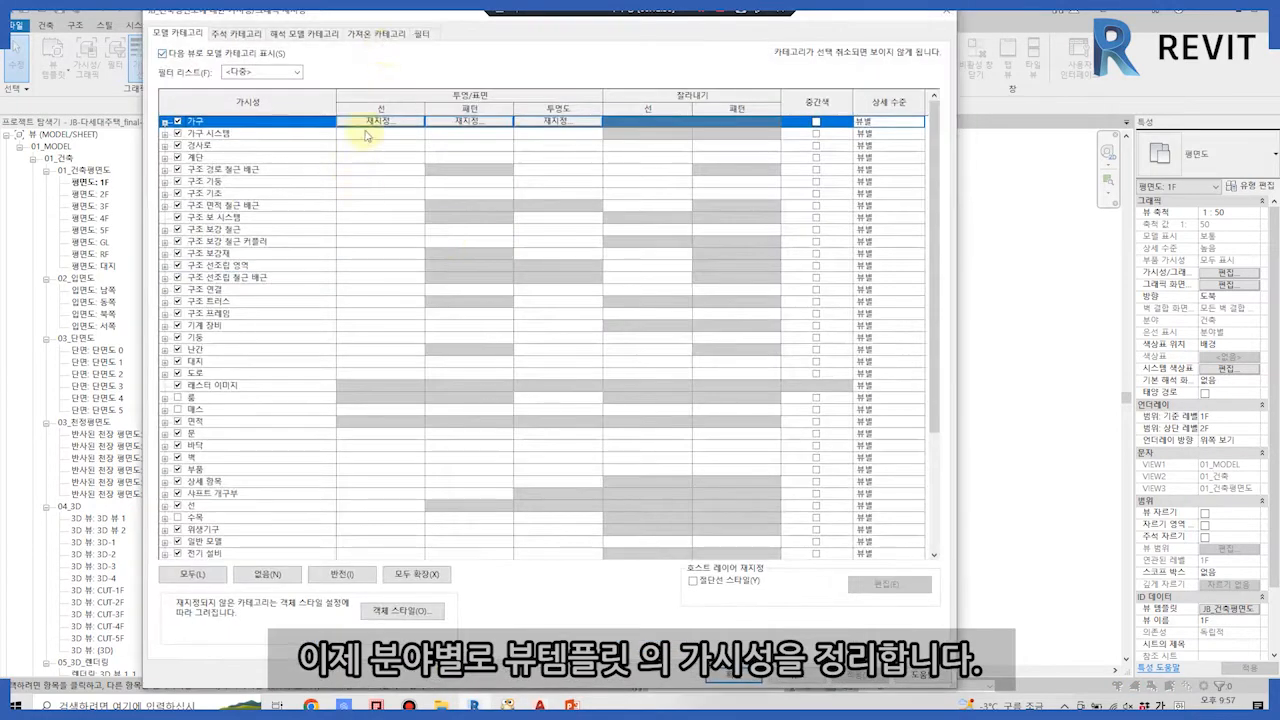
{"action": "left_click", "coordinate": [330, 36]}
{"action": "left_click", "coordinate": [177, 34]}
{"action": "scroll", "coordinate": [206, 400], "scroll_direction": "down", "scroll_amount": 1}
{"action": "scroll", "coordinate": [206, 401], "scroll_direction": "down", "scroll_amount": 1}
{"action": "left_click", "coordinate": [178, 518]}
{"action": "left_click", "coordinate": [738, 676]}
{"action": "left_click", "coordinate": [660, 655]}
{"action": "scroll", "coordinate": [781, 478], "scroll_direction": "up", "scroll_amount": 2}
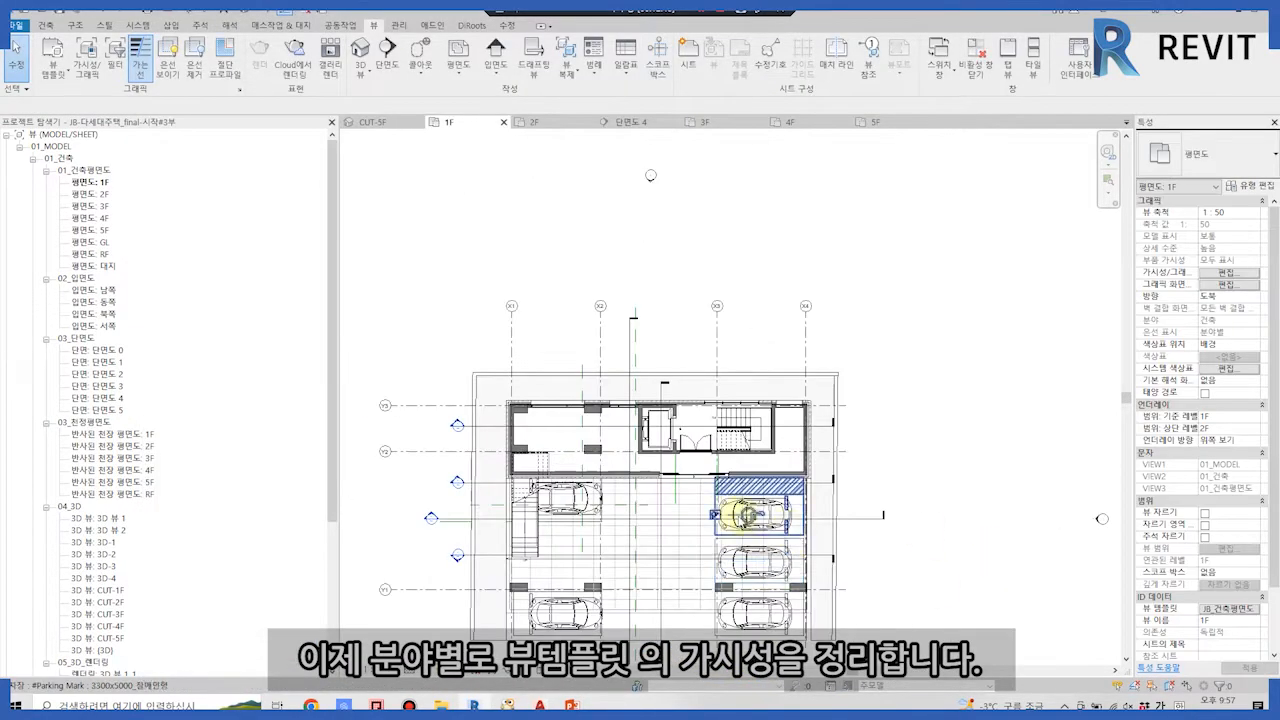
Open floor plans 2F, 3F and 5F, and toggle a model category's visibility in 5F's JB-평면도 view template.
{"action": "left_click", "coordinate": [551, 128]}
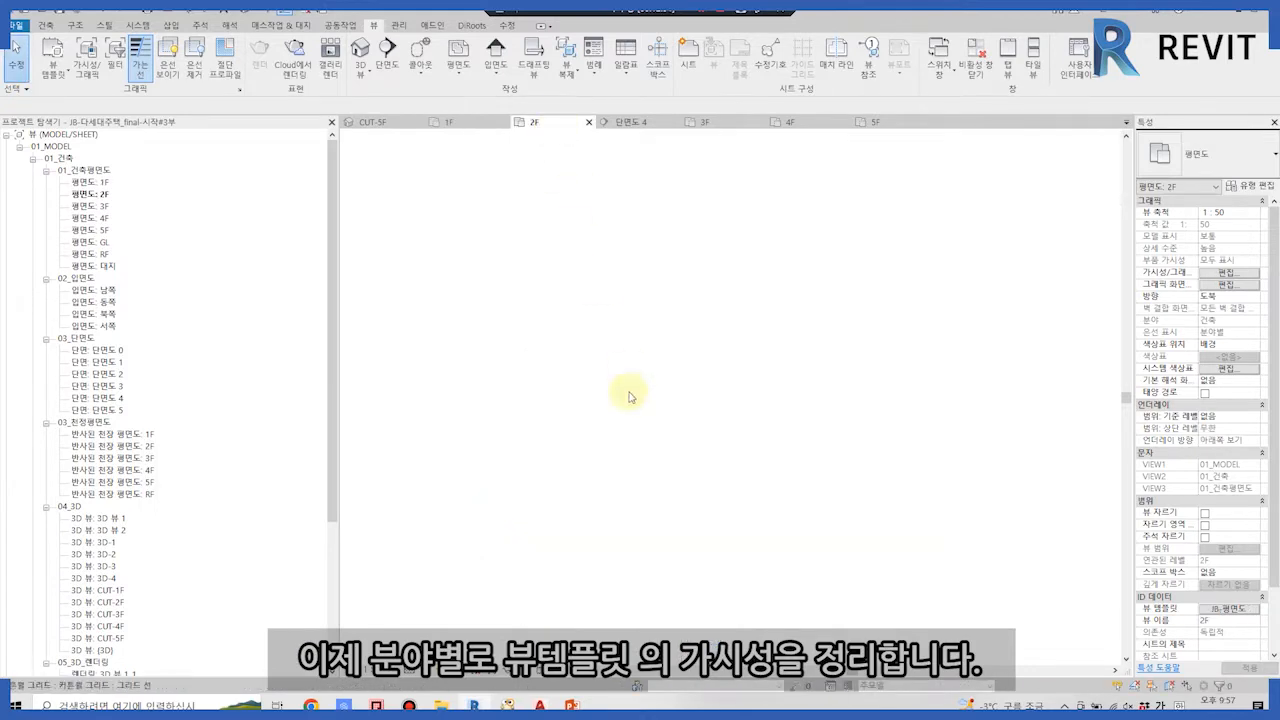
{"action": "double_click", "coordinate": [90, 206]}
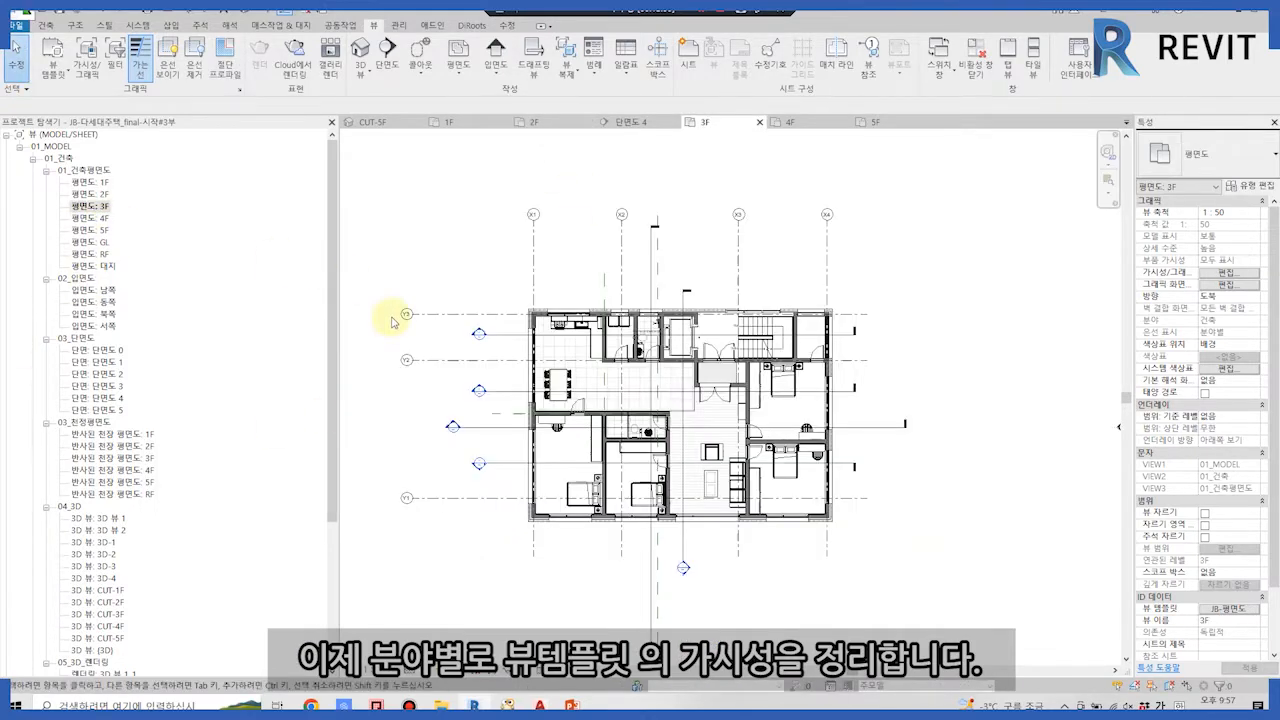
{"action": "double_click", "coordinate": [88, 230]}
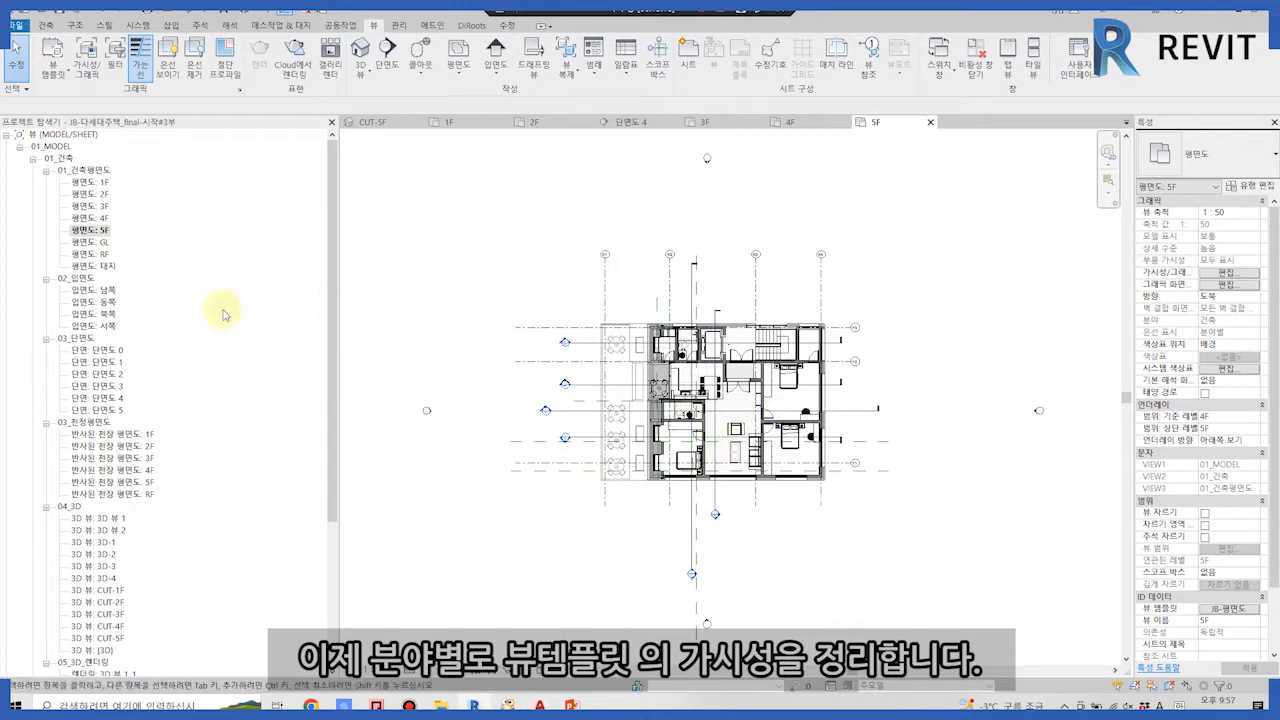
{"action": "left_click", "coordinate": [1247, 608]}
{"action": "left_click", "coordinate": [620, 262]}
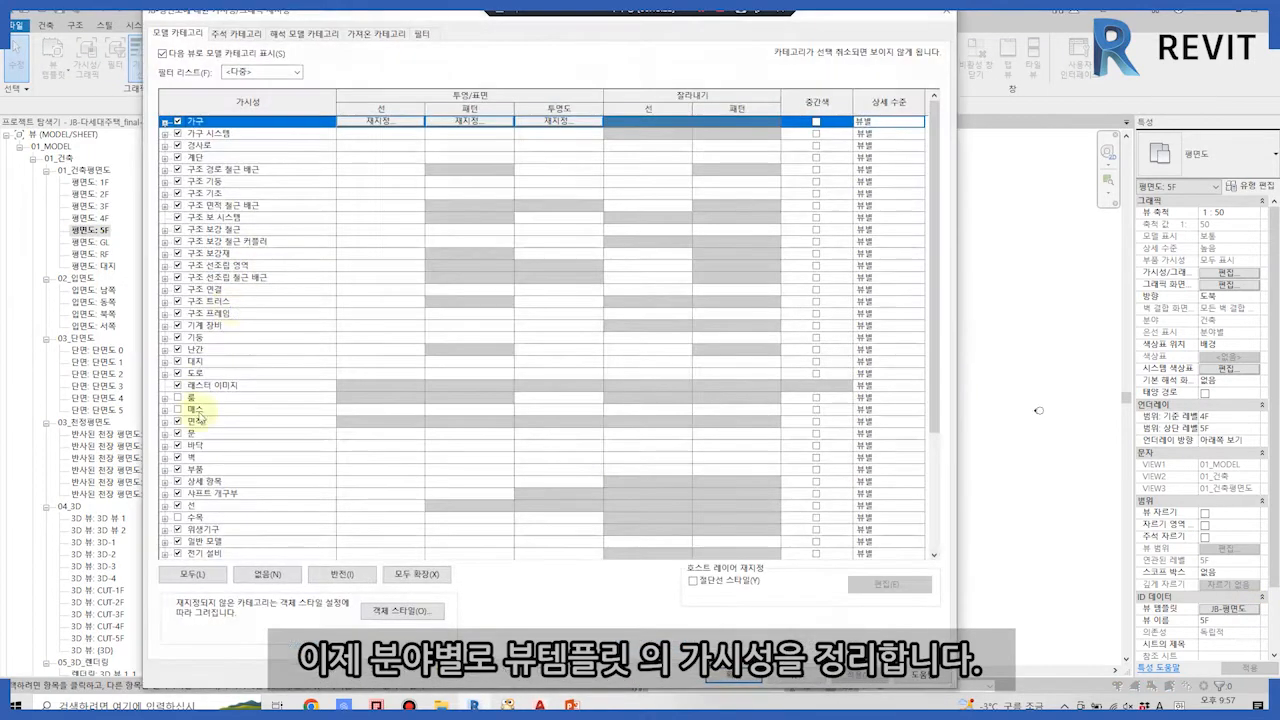
{"action": "scroll", "coordinate": [200, 490], "scroll_direction": "down", "scroll_amount": 3}
{"action": "left_click", "coordinate": [177, 494]}
{"action": "left_click", "coordinate": [735, 677]}
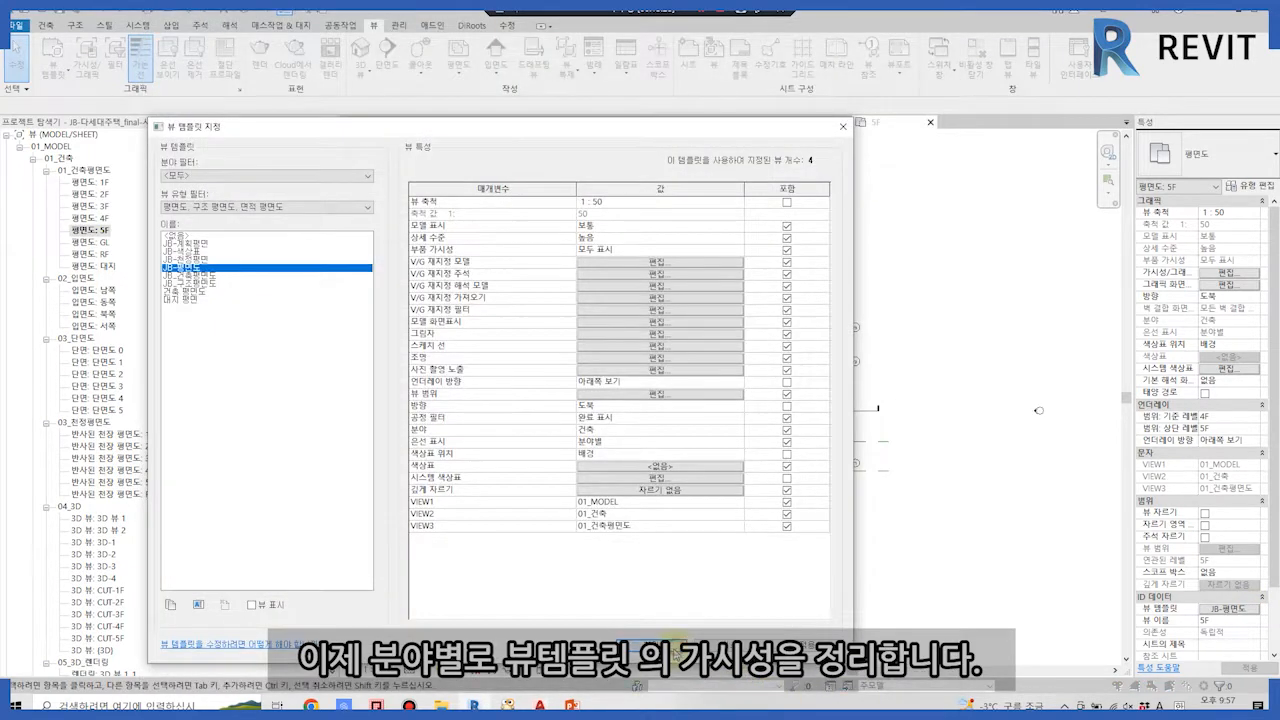
{"action": "left_click", "coordinate": [668, 650]}
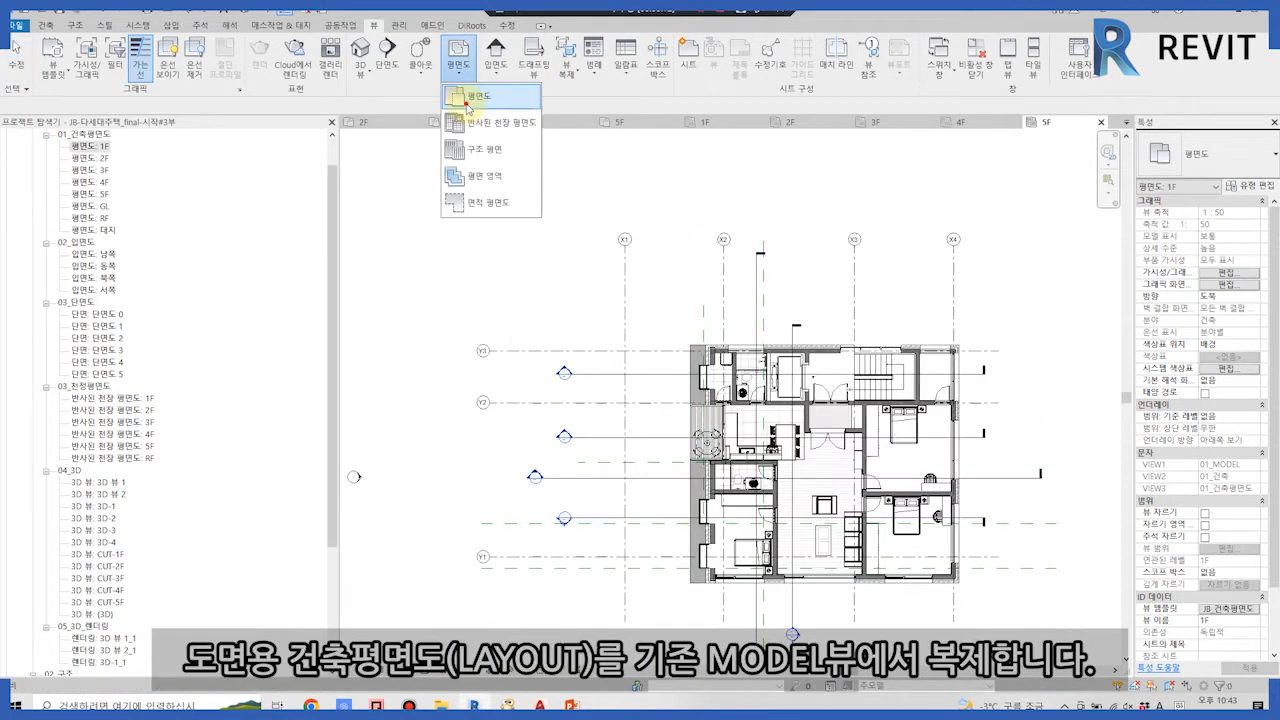
Create additional floor plan views for levels 1F through 5F, allowing duplicates of existing views, and check the new 5F view's range.
{"action": "left_click", "coordinate": [475, 89]}
{"action": "left_click", "coordinate": [541, 454]}
{"action": "left_click", "coordinate": [546, 290]}
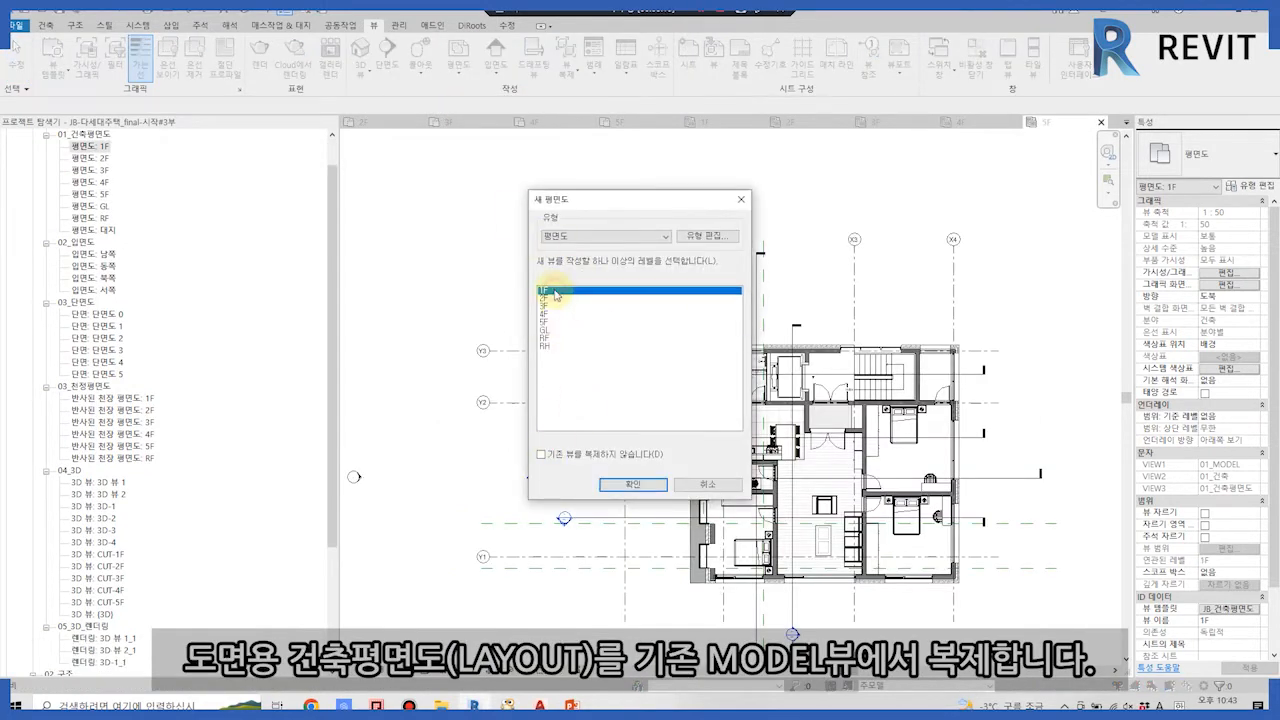
{"action": "left_click", "coordinate": [547, 322], "text": "shift"}
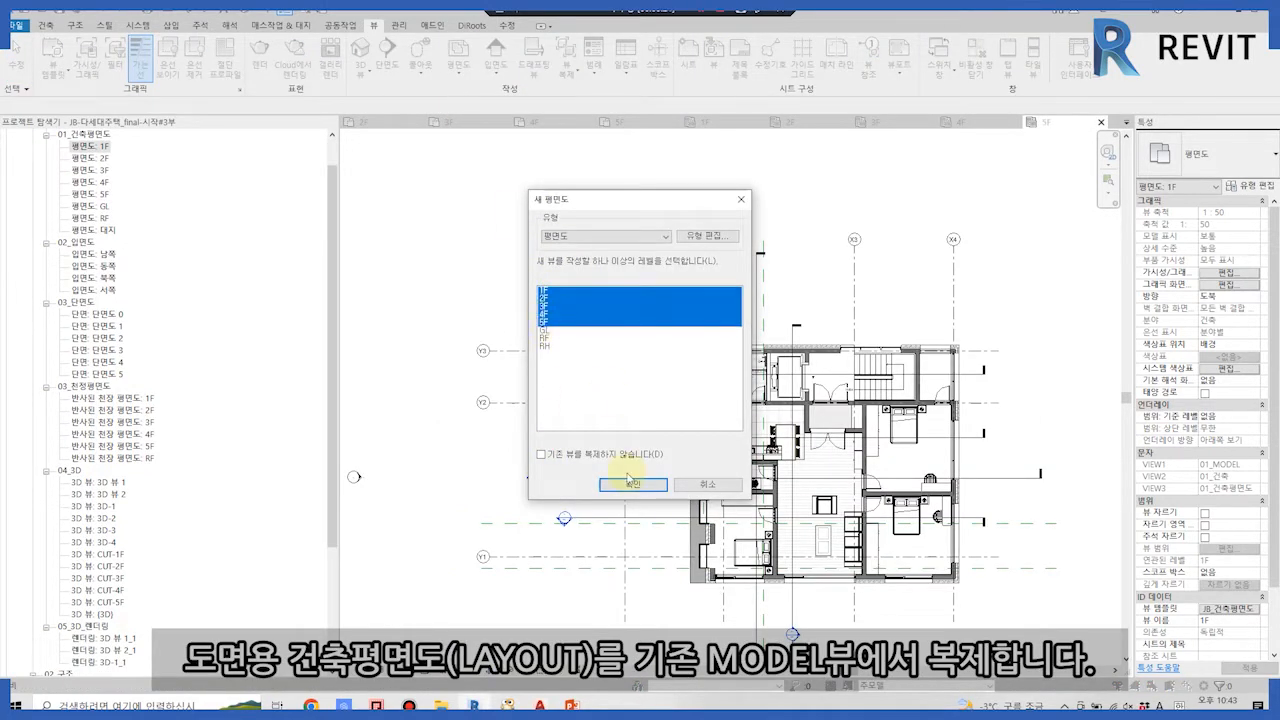
{"action": "left_click", "coordinate": [622, 482]}
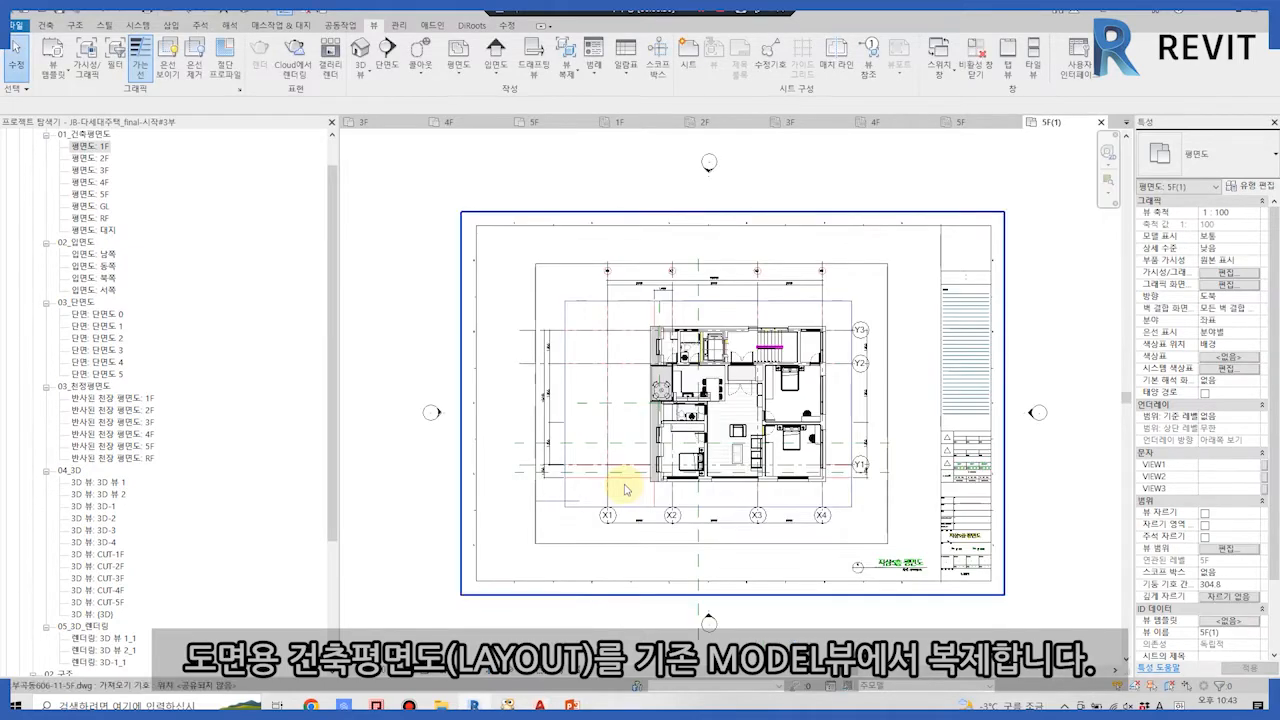
{"action": "left_click", "coordinate": [1230, 549]}
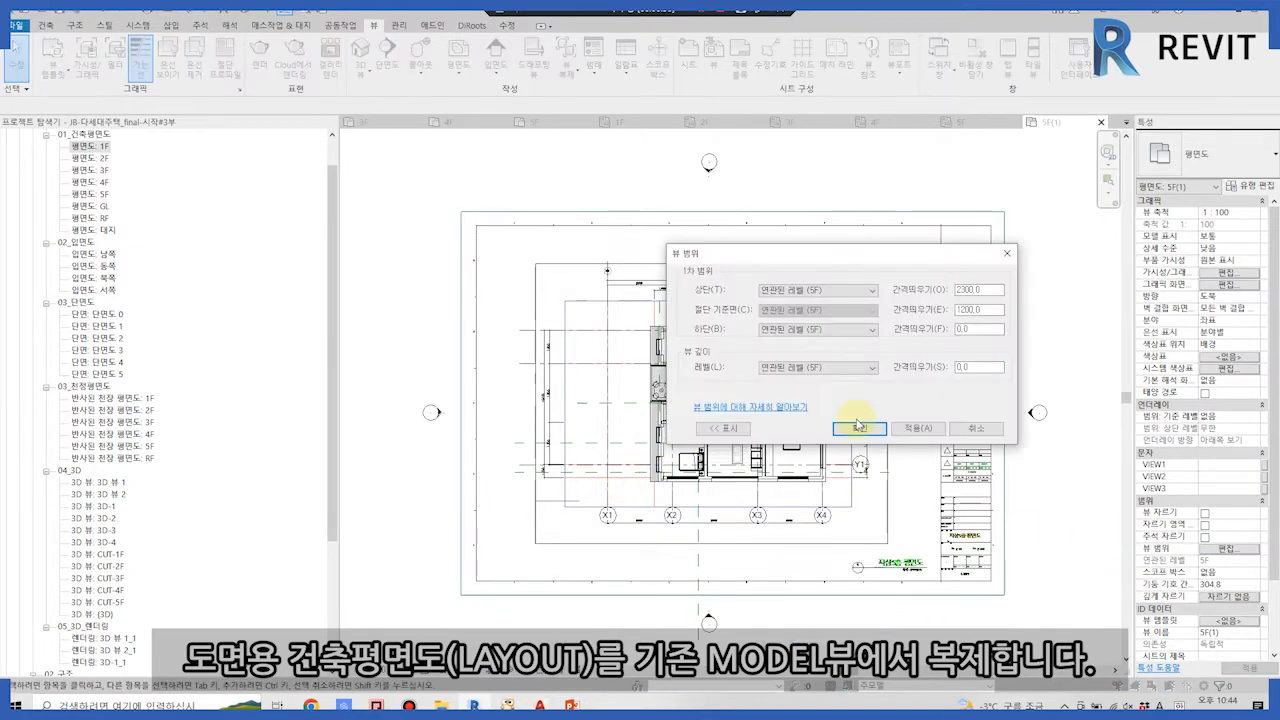
{"action": "left_click", "coordinate": [876, 432]}
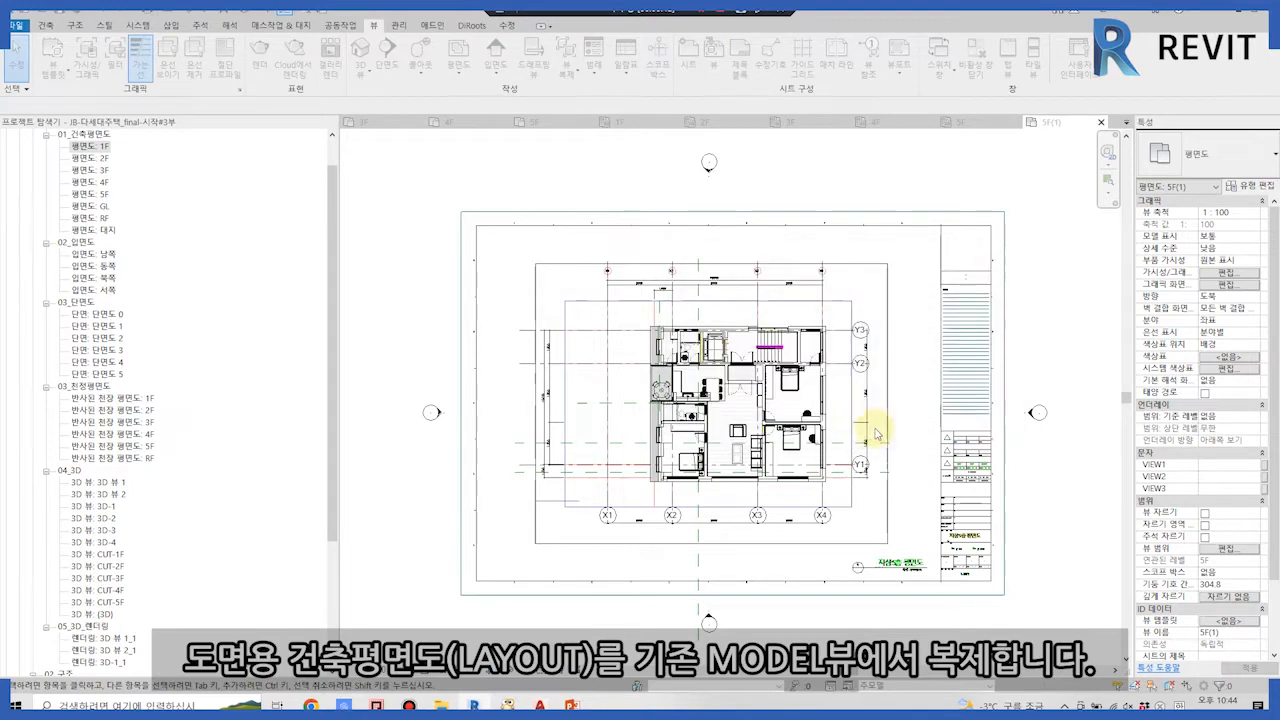
Rename the new floor plan 1F(1) in the unassigned ??? group as 1F-LAYOUT and copy the -LAYOUT suffix.
{"action": "scroll", "coordinate": [115, 450], "scroll_direction": "down", "scroll_amount": 5}
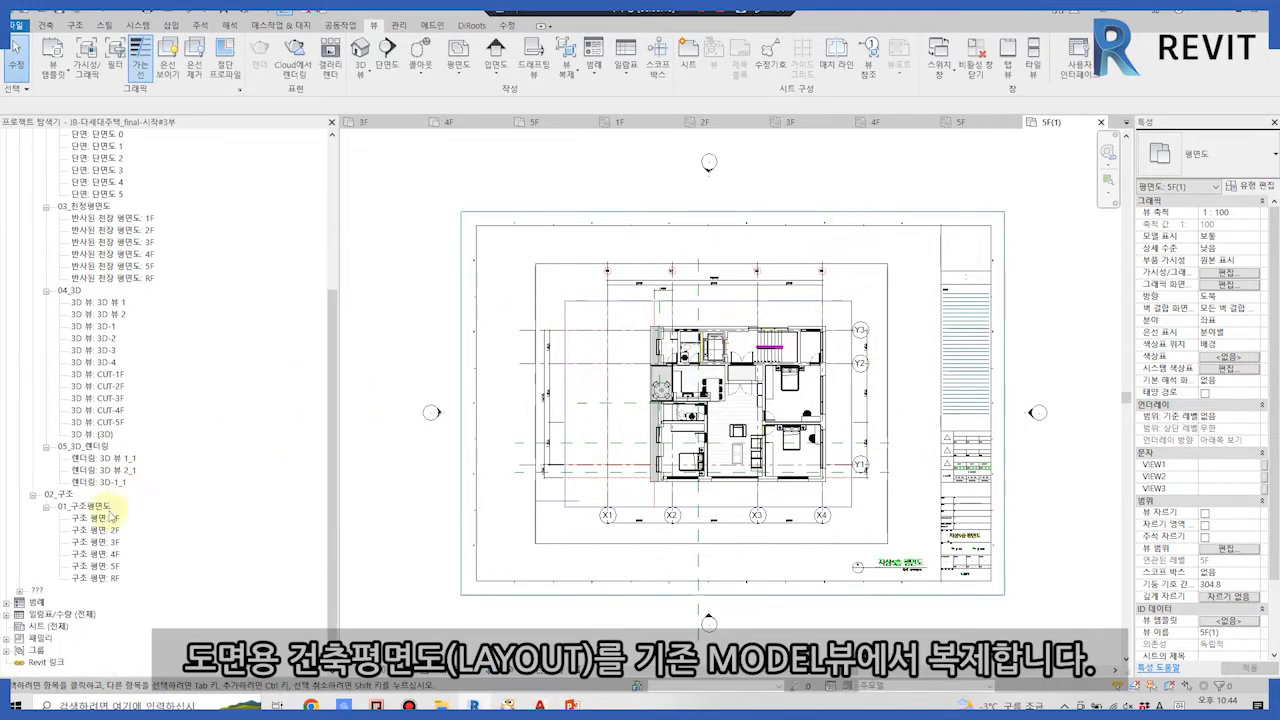
{"action": "left_click", "coordinate": [20, 591]}
{"action": "left_click", "coordinate": [50, 602]}
{"action": "left_click", "coordinate": [33, 603]}
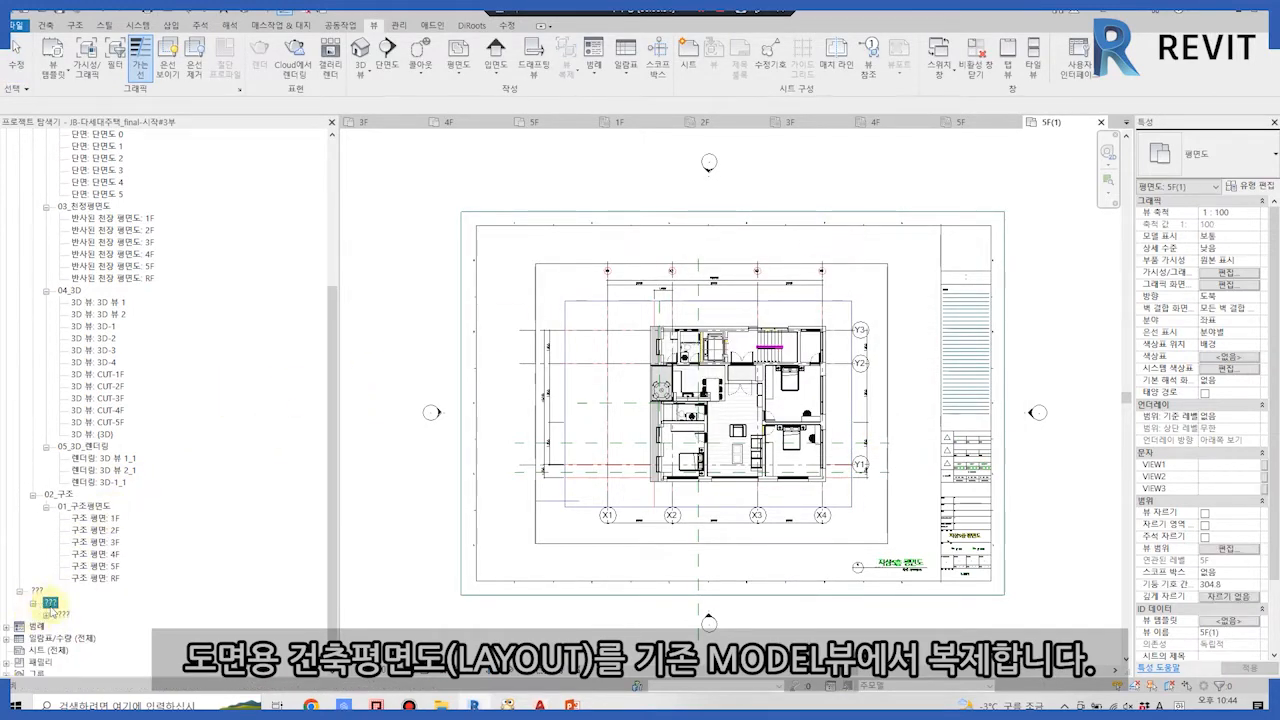
{"action": "left_click", "coordinate": [46, 614]}
{"action": "left_click", "coordinate": [95, 614]}
{"action": "right_click", "coordinate": [108, 620]}
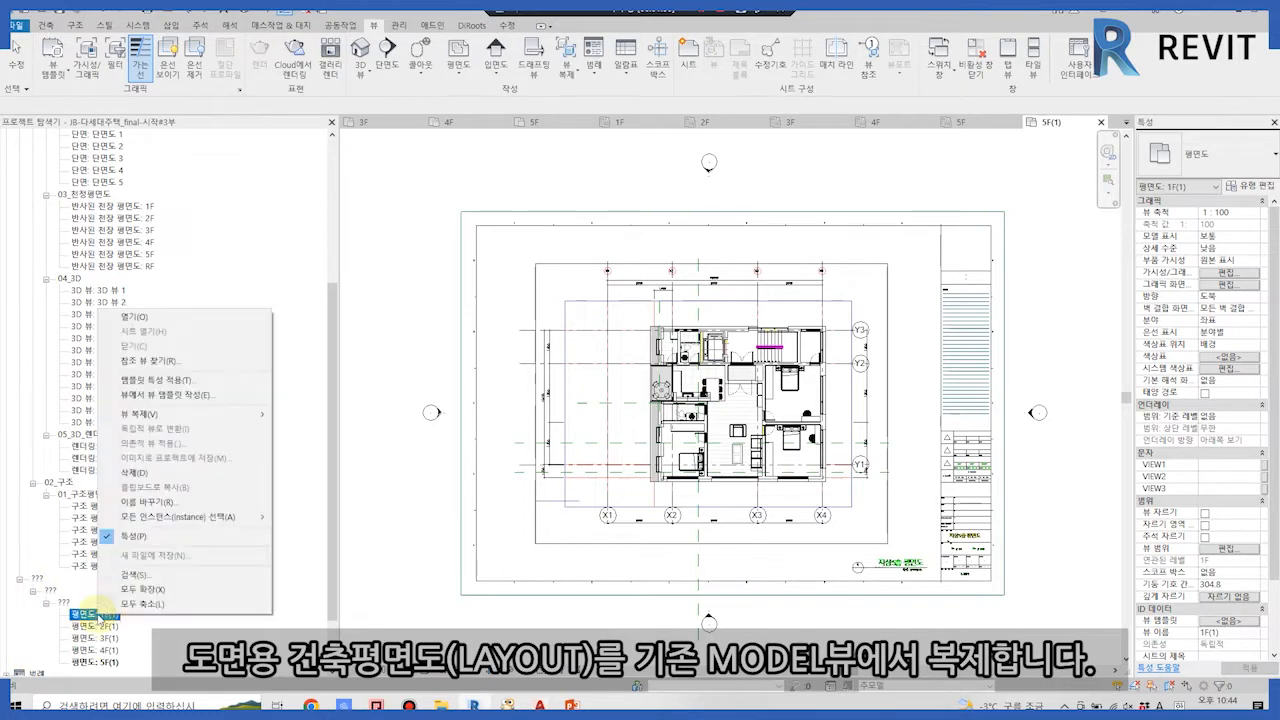
{"action": "left_click", "coordinate": [148, 502]}
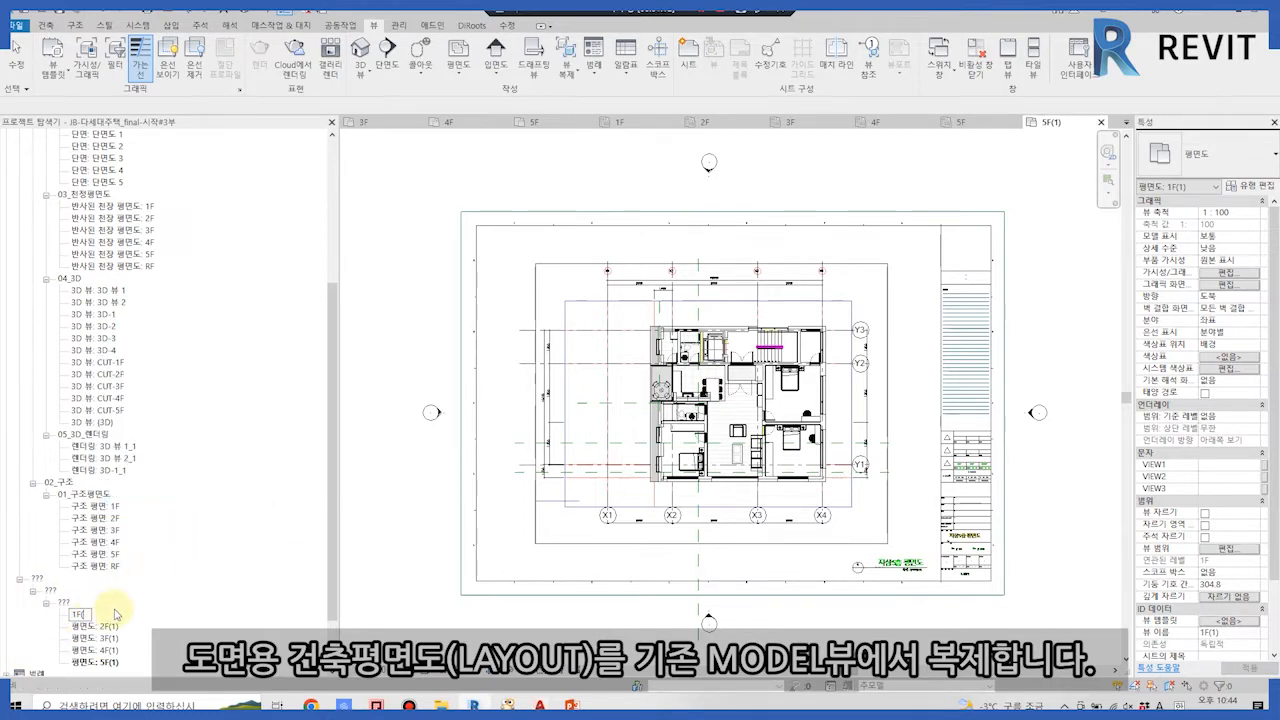
{"action": "key", "text": "BackSpace"}
{"action": "key", "text": "Caps_Lock"}
{"action": "type", "text": "-LA"}
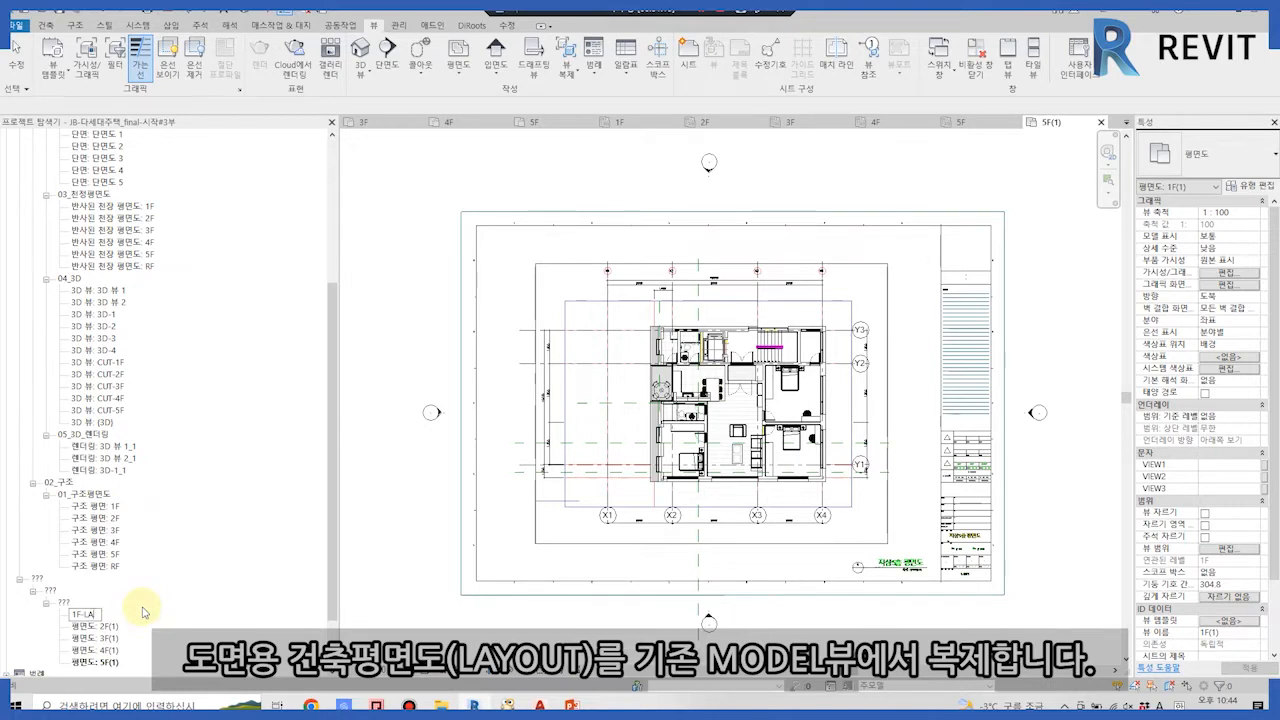
{"action": "type", "text": "YOUT"}
{"action": "key", "text": "Caps_Lock"}
{"action": "key", "text": "shift+End"}
{"action": "key", "text": "ctrl+c"}
{"action": "key", "text": "Return"}
Rename the new floor plan 2F(1) as 2F-LAYOUT using the copied suffix.
{"action": "left_click", "coordinate": [115, 627]}
{"action": "key", "text": "F2"}
{"action": "left_click", "coordinate": [95, 624]}
{"action": "key", "text": "ctrl+v"}
{"action": "key", "text": "Return"}
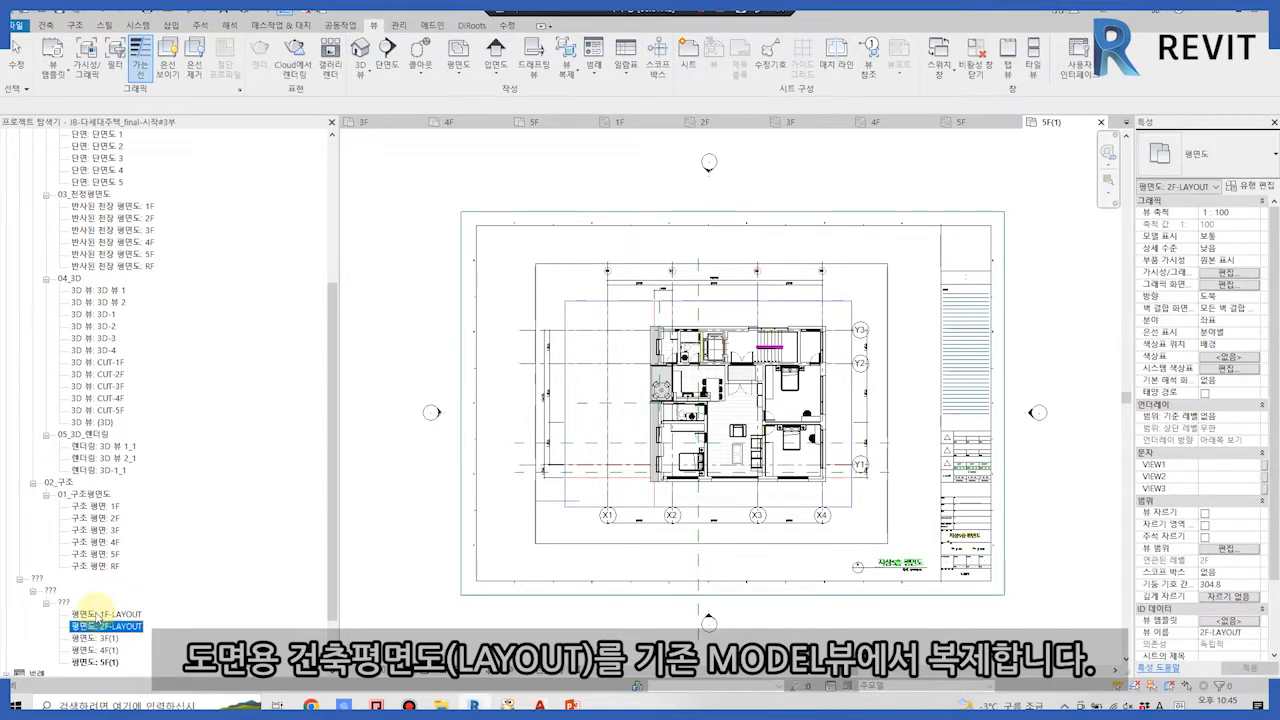
Rename the new floor plans 3F(1) and 4F(1) as 3F-LAYOUT and 4F-LAYOUT.
{"action": "left_click", "coordinate": [96, 638]}
{"action": "key", "text": "F2"}
{"action": "key", "text": "End"}
{"action": "key", "text": "BackSpace"}
{"action": "key", "text": "BackSpace"}
{"action": "key", "text": "BackSpace"}
{"action": "key", "text": "ctrl+v"}
{"action": "left_click", "coordinate": [95, 650]}
{"action": "key", "text": "F2"}
{"action": "key", "text": "End"}
{"action": "key", "text": "BackSpace"}
{"action": "key", "text": "BackSpace"}
{"action": "key", "text": "BackSpace"}
{"action": "key", "text": "ctrl+v"}
Rename the new floor plan 5F(1) as 5F-LAYOUT.
{"action": "left_click", "coordinate": [95, 662]}
{"action": "key", "text": "F2"}
{"action": "key", "text": "End"}
{"action": "key", "text": "BackSpace"}
{"action": "key", "text": "BackSpace"}
{"action": "key", "text": "BackSpace"}
{"action": "key", "text": "ctrl+v"}
{"action": "key", "text": "Return"}
From 5F-LAYOUT's view template setting, duplicate the JB_건축평면도 template as JB-건축평면도-LAYOUT.
{"action": "left_click", "coordinate": [1217, 622]}
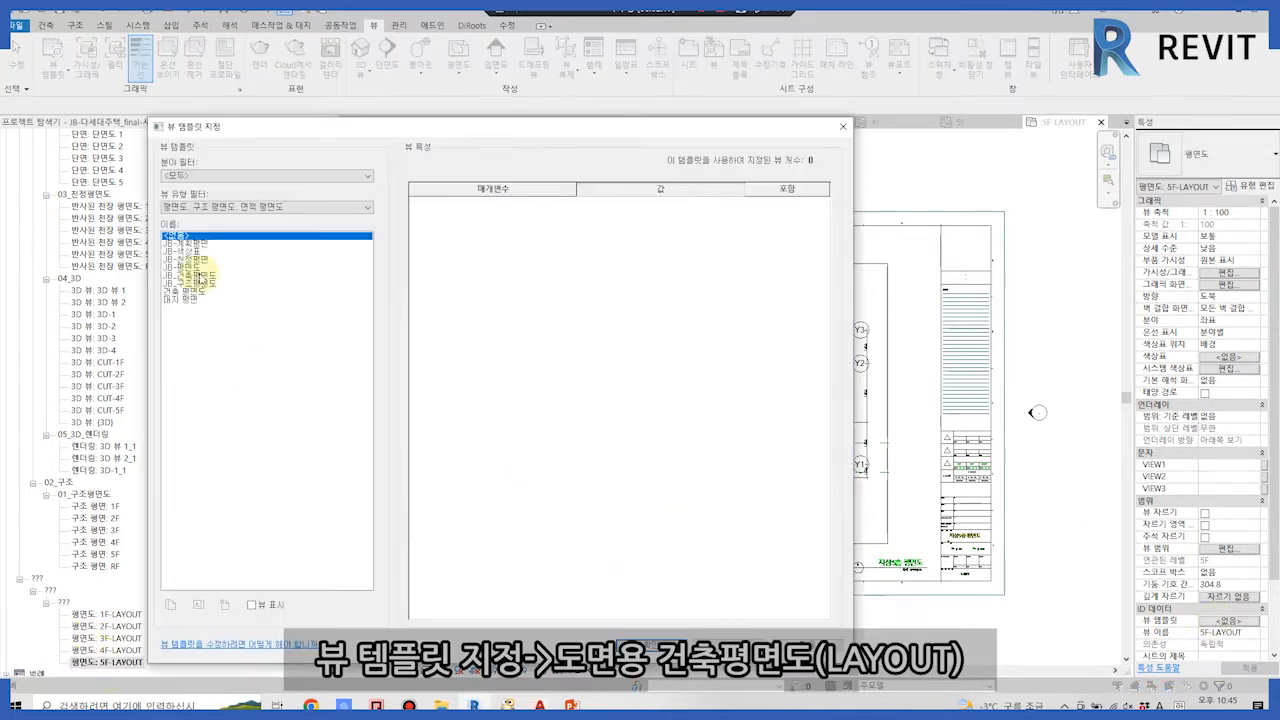
{"action": "left_click", "coordinate": [197, 276]}
{"action": "left_click", "coordinate": [171, 604]}
{"action": "left_click", "coordinate": [869, 358]}
{"action": "key", "text": "Caps_Lock"}
{"action": "type", "text": "JB-건축평면도-LAYOUT"}
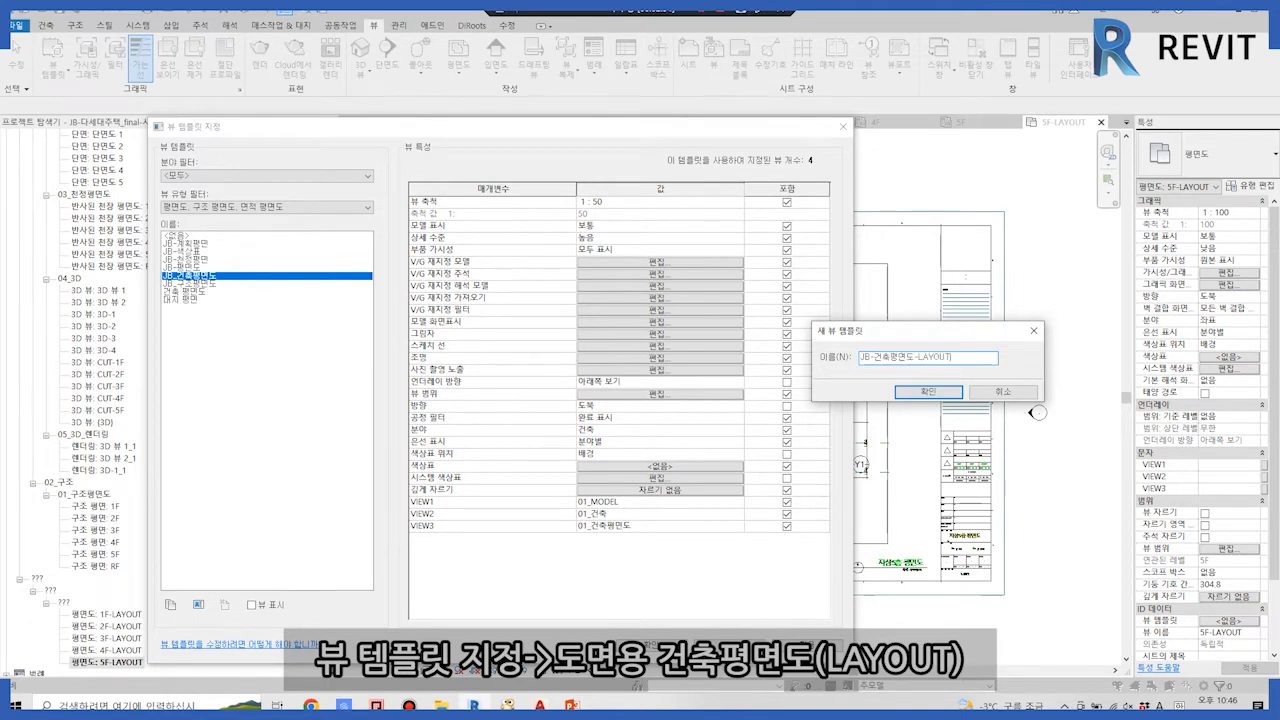
{"action": "key", "text": "Return"}
Check the new layout template's imported categories, set its VIEW1 to 01_LAYOUT and apply it to 5F-LAYOUT.
{"action": "left_click", "coordinate": [686, 265]}
{"action": "left_click", "coordinate": [371, 31]}
{"action": "left_click", "coordinate": [735, 680]}
{"action": "left_click", "coordinate": [634, 505]}
{"action": "key", "text": "BackSpace"}
{"action": "key", "text": "BackSpace"}
{"action": "key", "text": "BackSpace"}
{"action": "key", "text": "BackSpace"}
{"action": "key", "text": "BackSpace"}
{"action": "type", "text": "LAYOUT"}
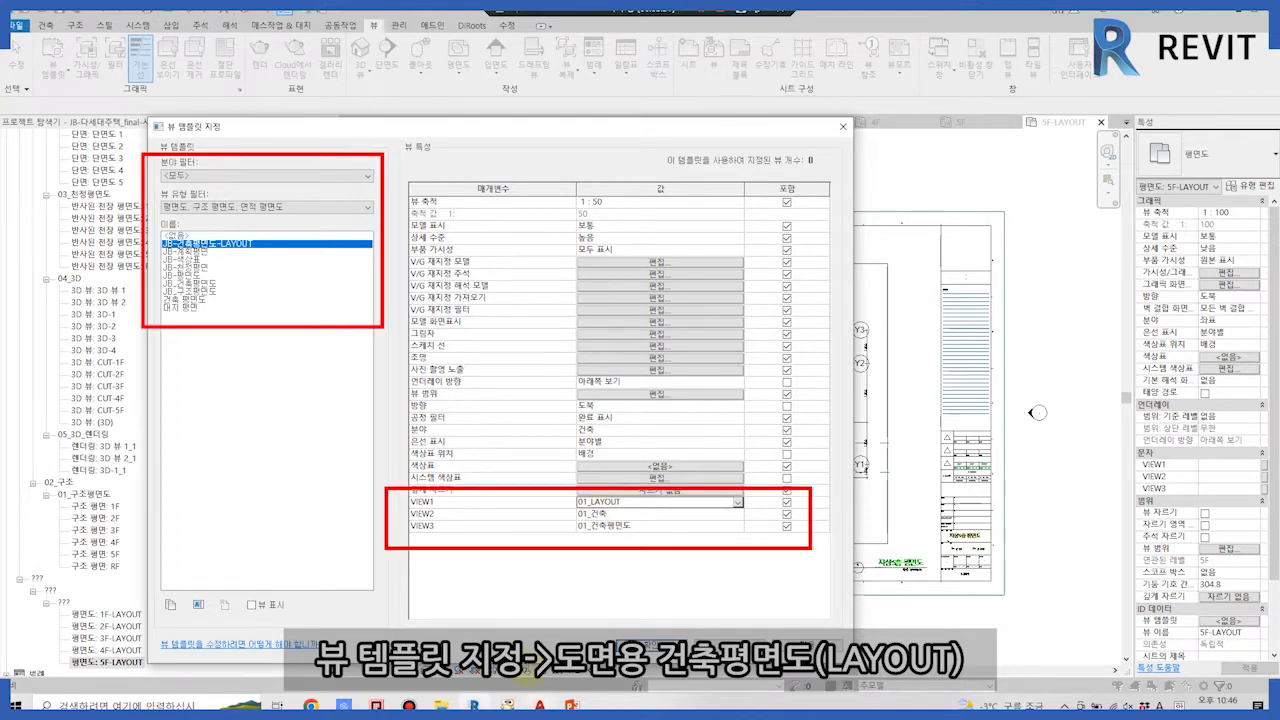
{"action": "left_click", "coordinate": [644, 644]}
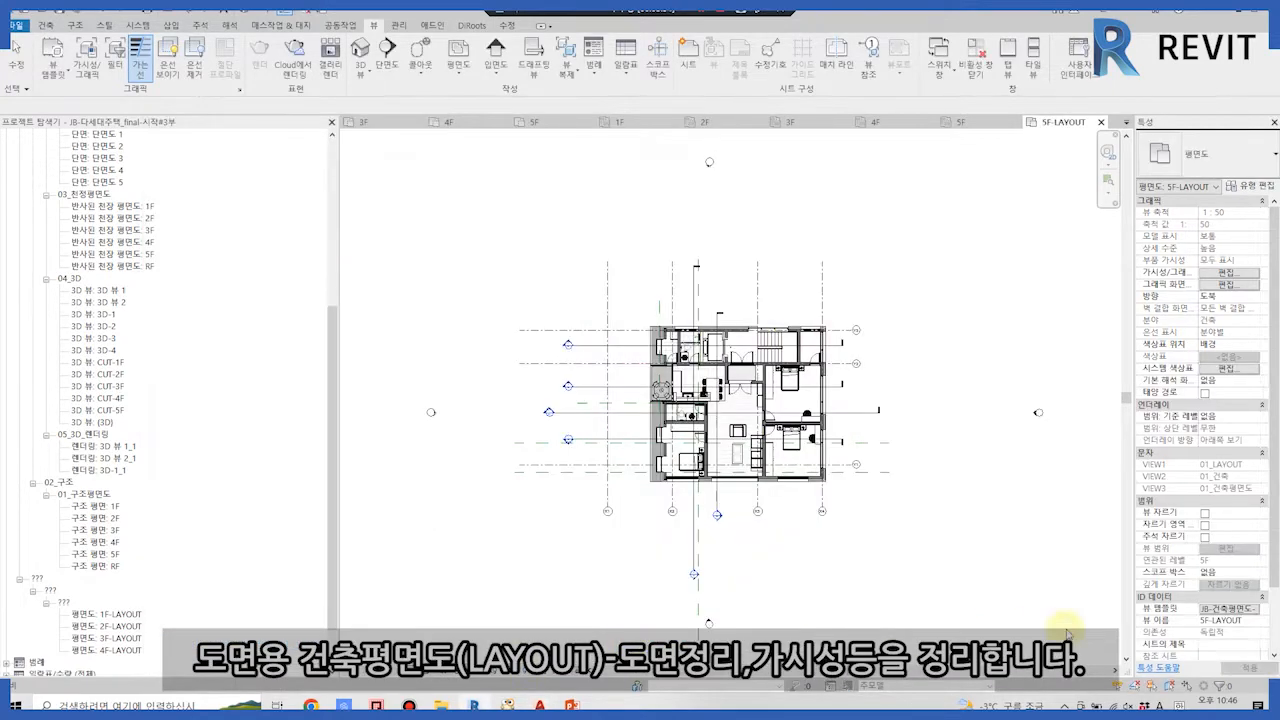
Assign the JB-건축평면도-LAYOUT view template to floor plans 1F-LAYOUT through 4F-LAYOUT together.
{"action": "left_click", "coordinate": [100, 614]}
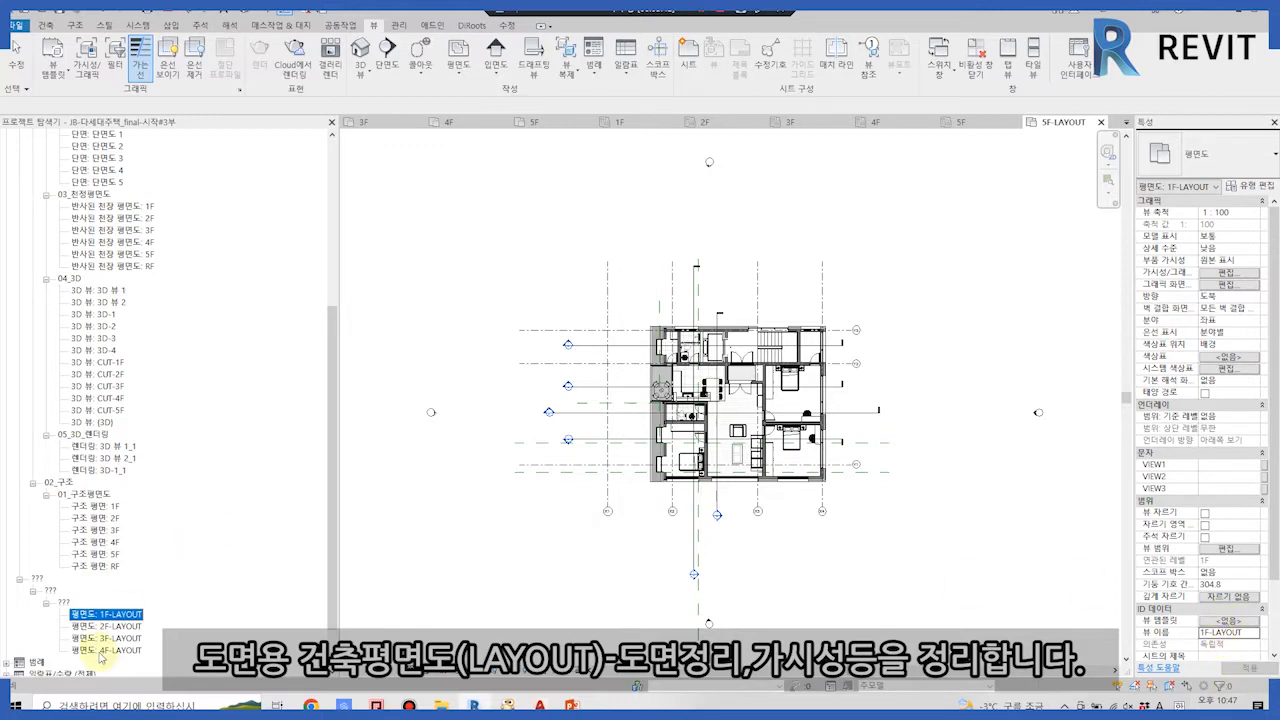
{"action": "left_click", "coordinate": [105, 650], "text": "shift"}
{"action": "double_click", "coordinate": [214, 245]}
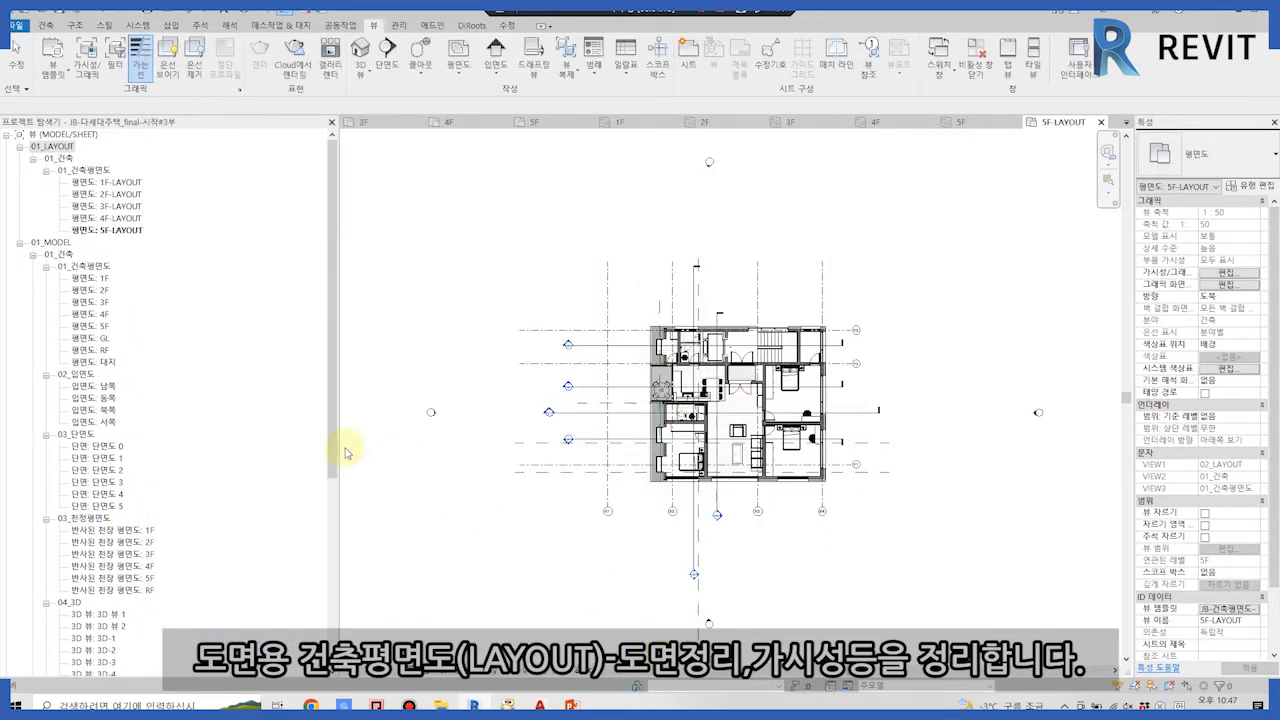
In 1F-LAYOUT, pull the X grid heads and the Y3 grid head closer to the building and adjust the opposite grid ends.
{"action": "scroll", "coordinate": [251, 371], "scroll_direction": "down", "scroll_amount": 8}
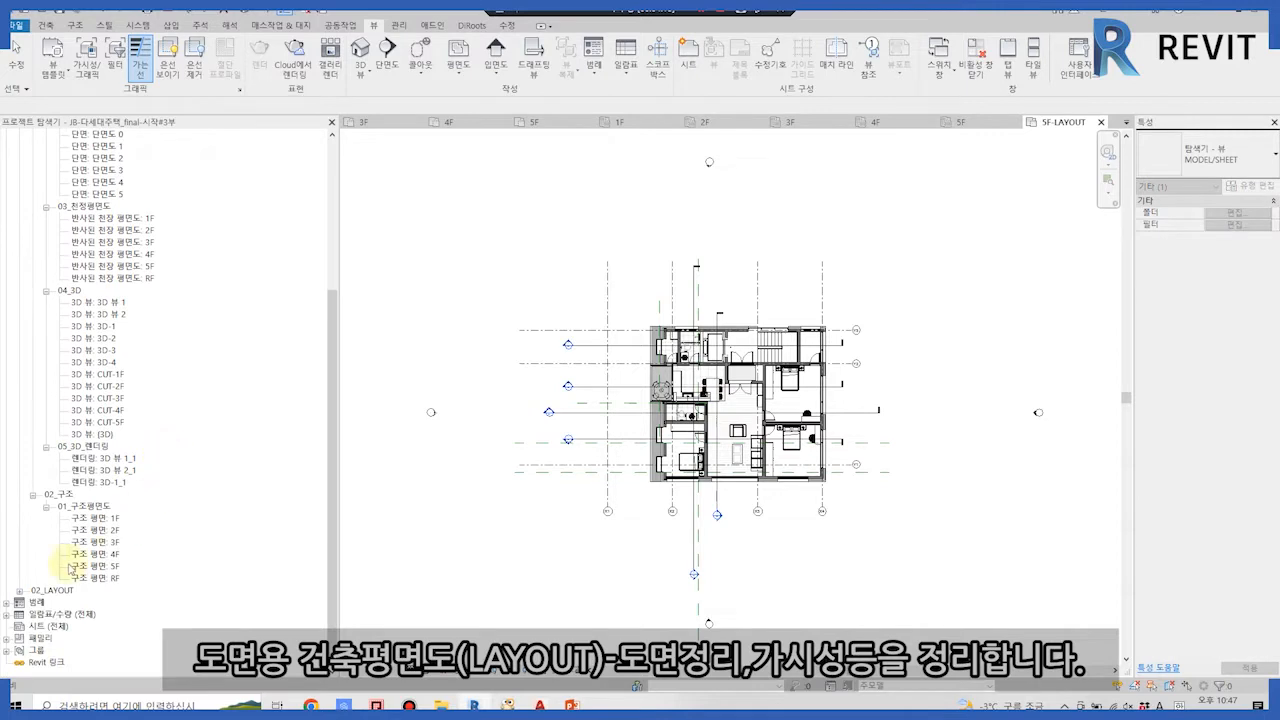
{"action": "left_click", "coordinate": [45, 614]}
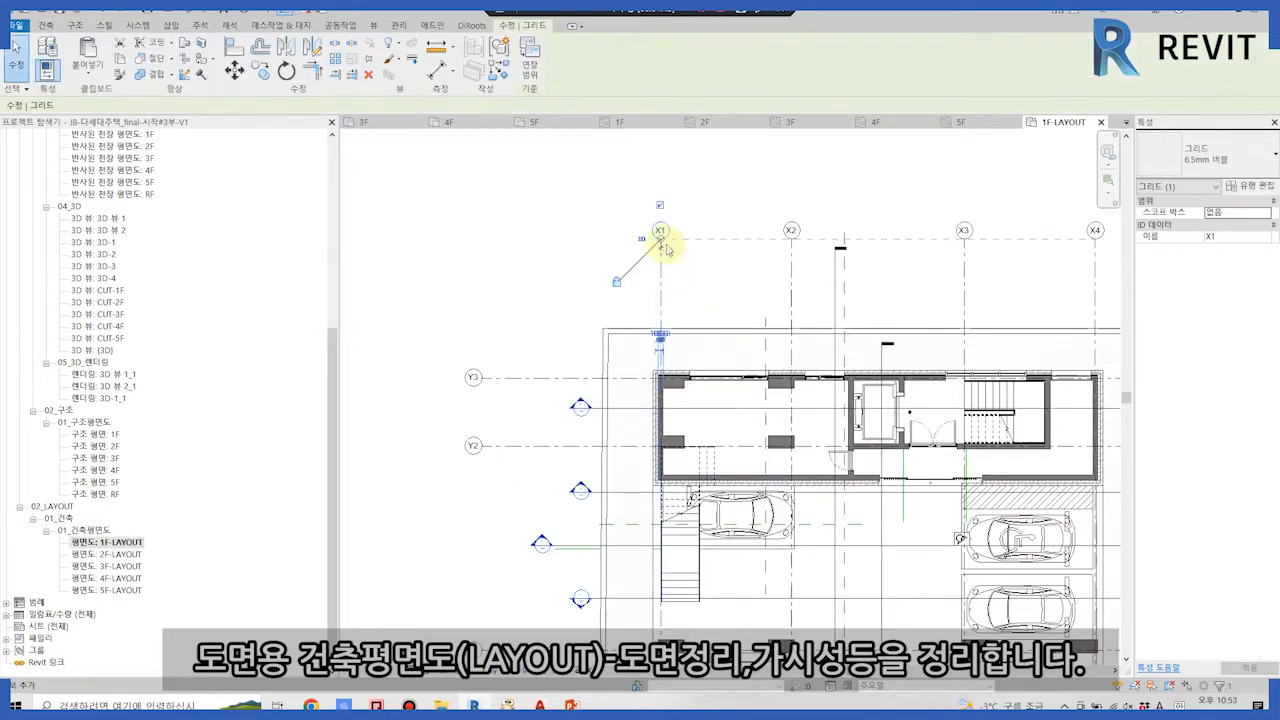
{"action": "left_click_drag", "start_coordinate": [663, 237], "coordinate": [662, 268]}
{"action": "left_click", "coordinate": [573, 378]}
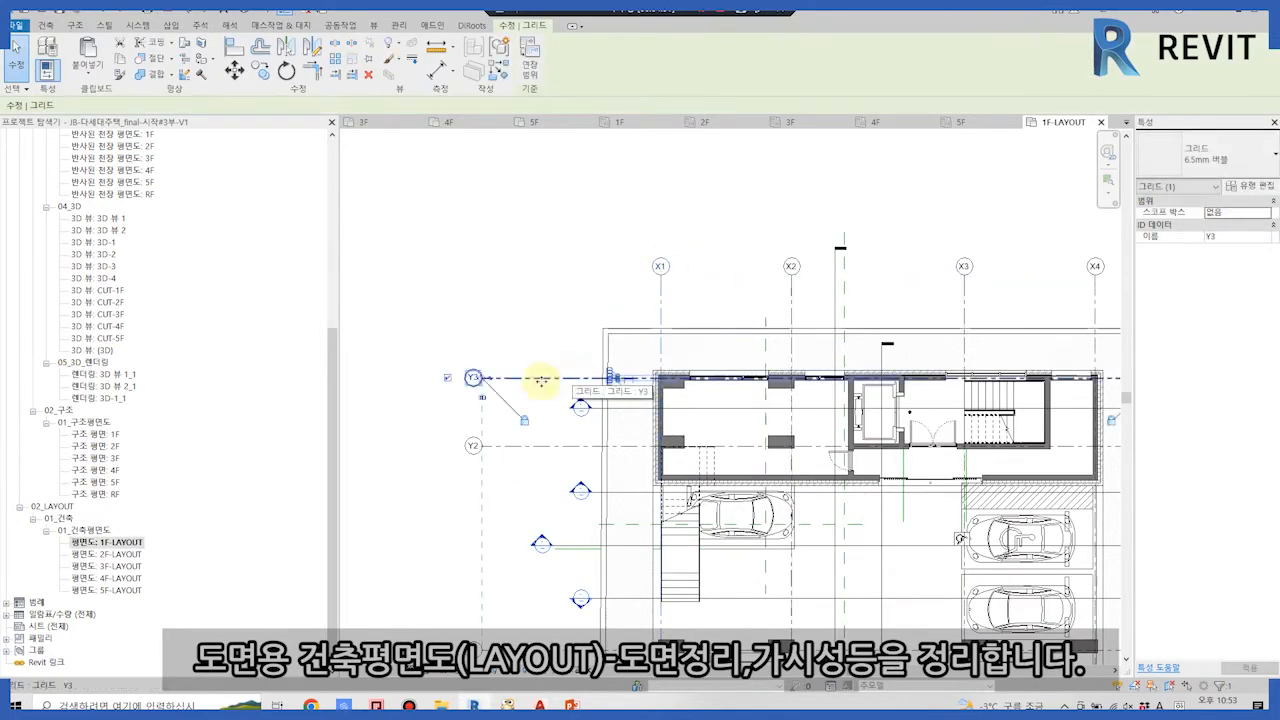
{"action": "left_click_drag", "start_coordinate": [488, 379], "coordinate": [543, 376]}
{"action": "scroll", "coordinate": [550, 509], "scroll_direction": "down", "scroll_amount": 2}
{"action": "mouse_move", "coordinate": [948, 425]}
{"action": "left_mouse_down"}
{"action": "mouse_move", "coordinate": [966, 427]}
{"action": "mouse_move", "coordinate": [964, 440]}
{"action": "left_mouse_up"}
{"action": "middle_click_drag", "start_coordinate": [970, 471], "coordinate": [983, 317]}
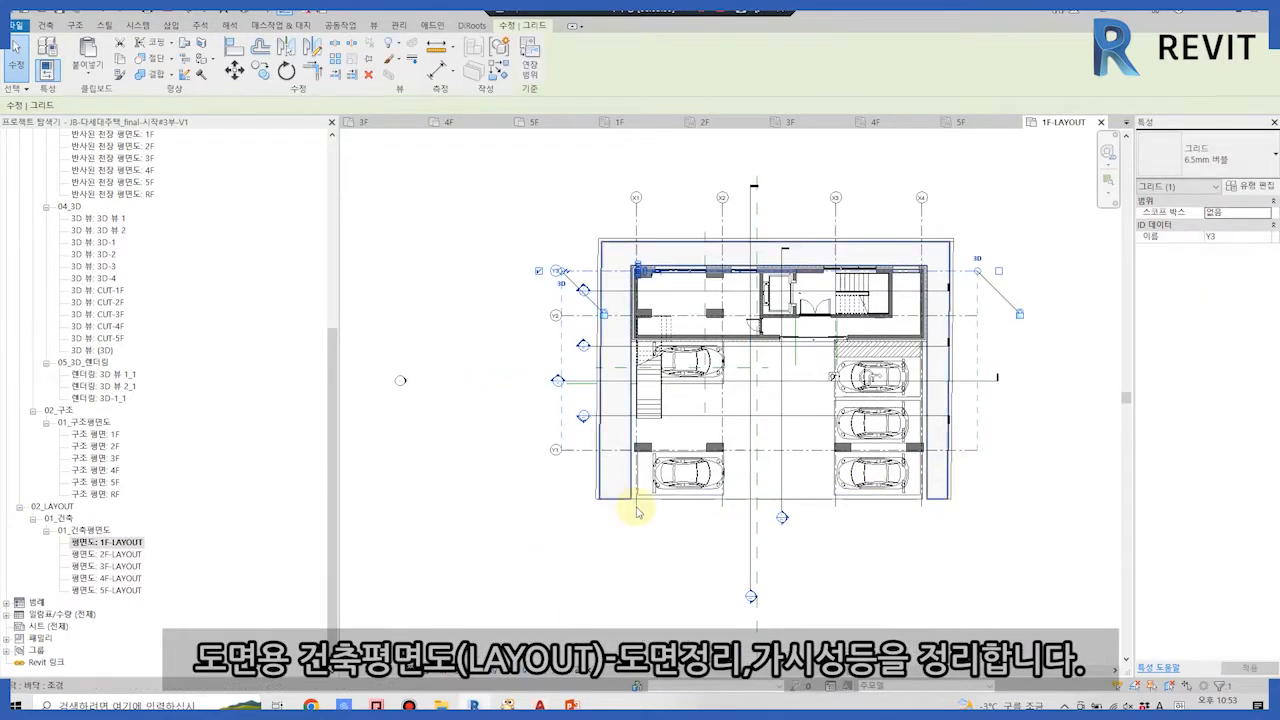
{"action": "left_click", "coordinate": [637, 226]}
{"action": "left_click_drag", "start_coordinate": [635, 507], "coordinate": [646, 512]}
Shorten the long vertical section line in 1F-LAYOUT so its lower head lines up with the neighbouring section head.
{"action": "left_click", "coordinate": [750, 592]}
{"action": "left_click_drag", "start_coordinate": [750, 591], "coordinate": [751, 527]}
{"action": "scroll", "coordinate": [777, 526], "scroll_direction": "up", "scroll_amount": 3}
{"action": "left_click", "coordinate": [787, 513]}
{"action": "scroll", "coordinate": [786, 513], "scroll_direction": "down", "scroll_amount": 3}
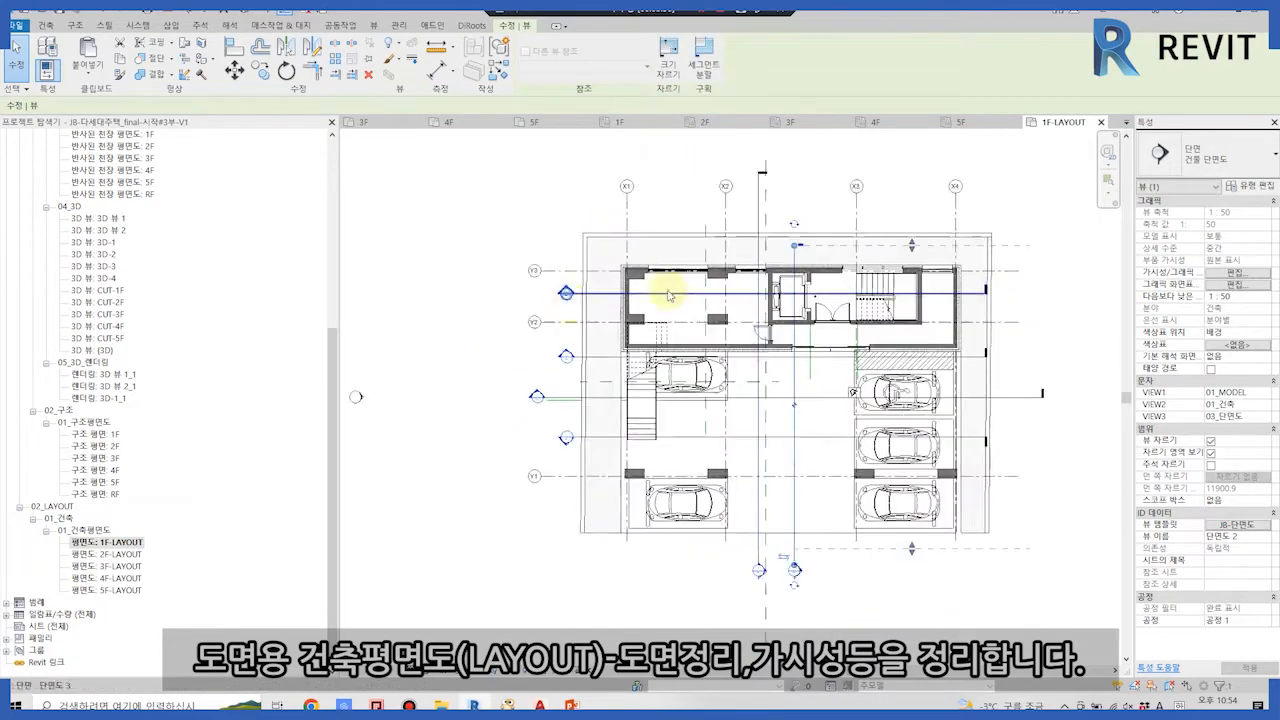
{"action": "left_click", "coordinate": [646, 206]}
{"action": "key", "text": "Escape"}
Hide the reference planes (참조 평면) annotation category in 1F-LAYOUT's JB-건축평면도-LAYOUT view template.
{"action": "left_click", "coordinate": [1229, 608]}
{"action": "left_click", "coordinate": [648, 273]}
{"action": "scroll", "coordinate": [300, 424], "scroll_direction": "down", "scroll_amount": 12}
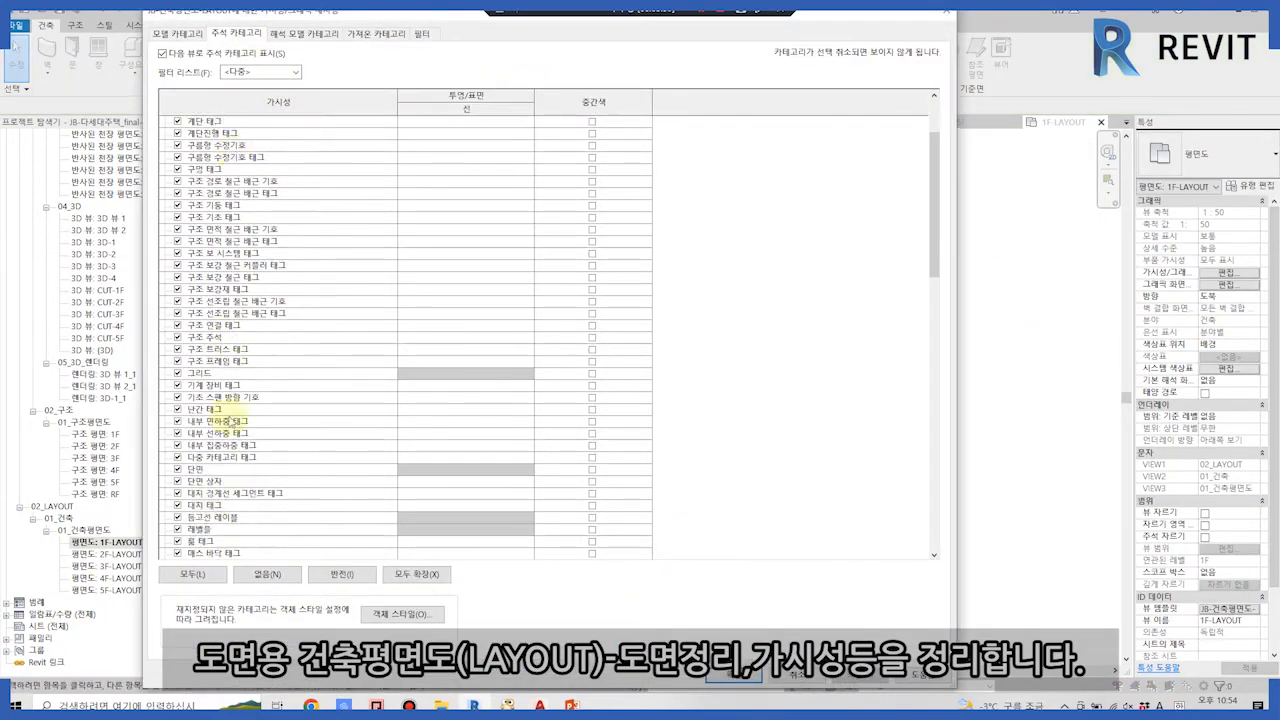
{"action": "scroll", "coordinate": [207, 477], "scroll_direction": "down", "scroll_amount": 6}
{"action": "left_click", "coordinate": [177, 505]}
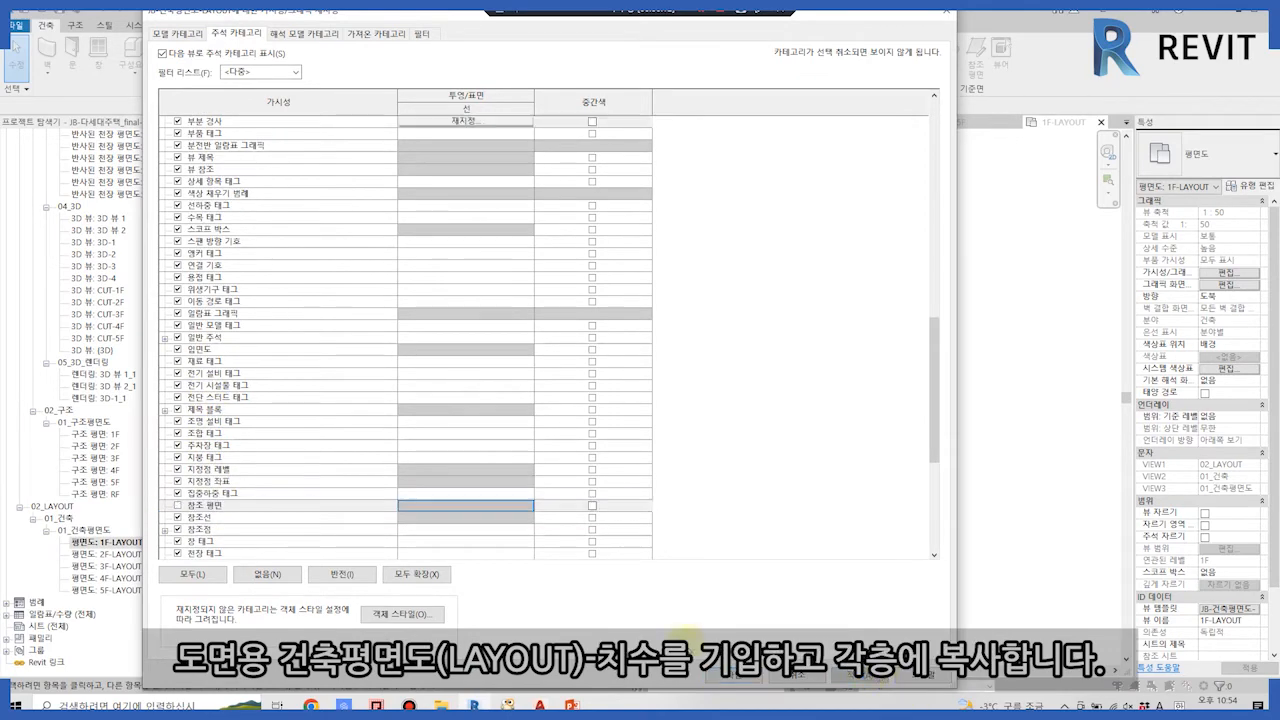
{"action": "key", "text": "Return"}
{"action": "key", "text": "Return"}
Place an overall aligned dimension from grid X1 to X4 just below the grid heads in 1F-LAYOUT.
{"action": "scroll", "coordinate": [898, 573], "scroll_direction": "down", "scroll_amount": 1}
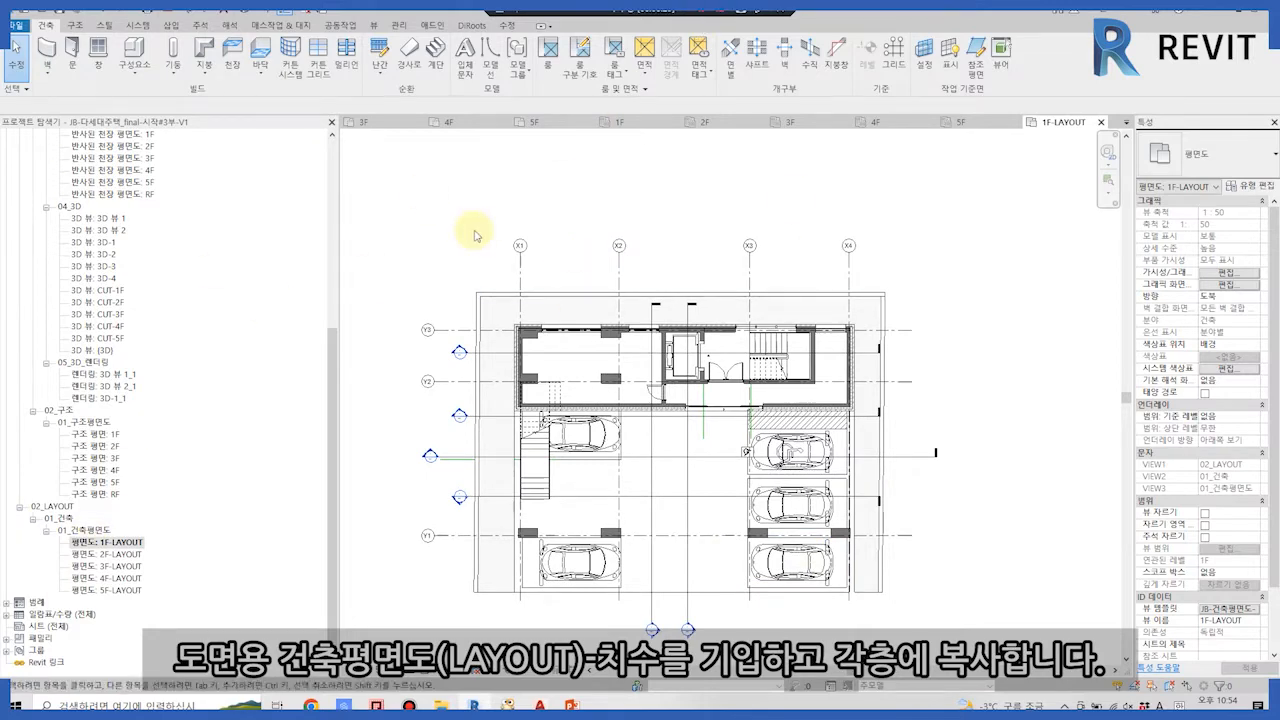
{"action": "key", "text": "d"}
{"action": "key", "text": "i"}
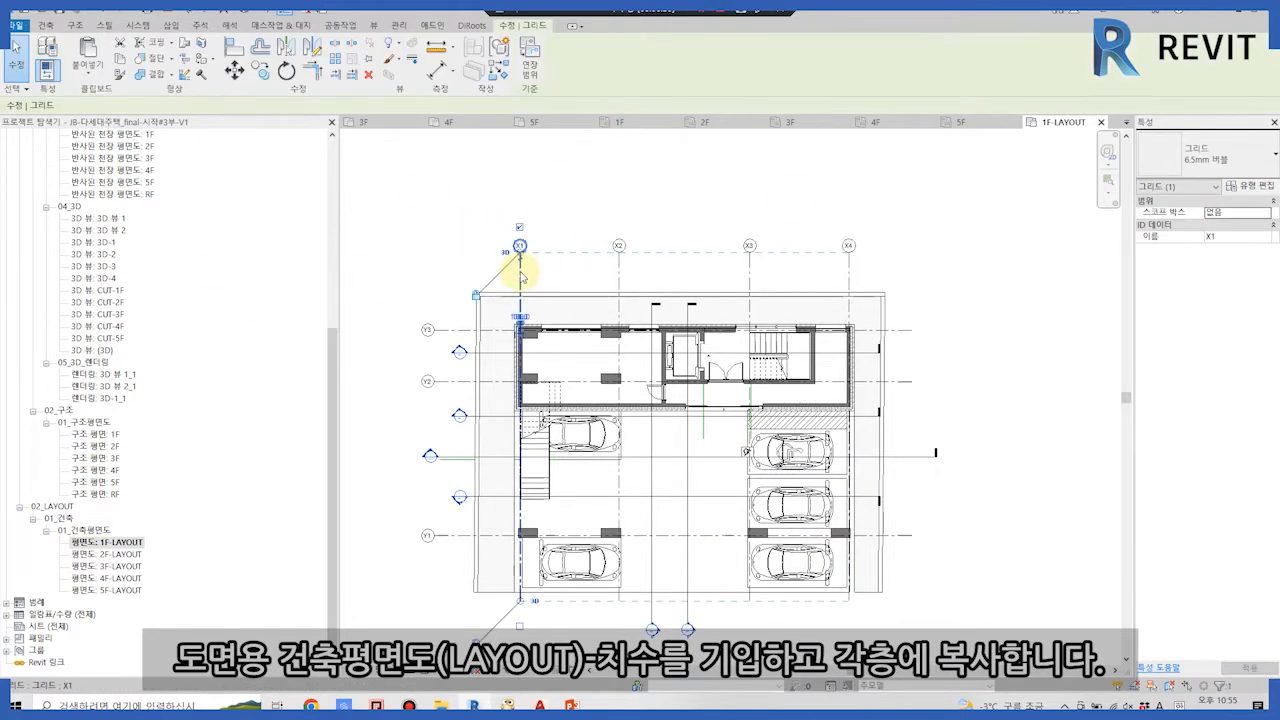
{"action": "left_click", "coordinate": [520, 272]}
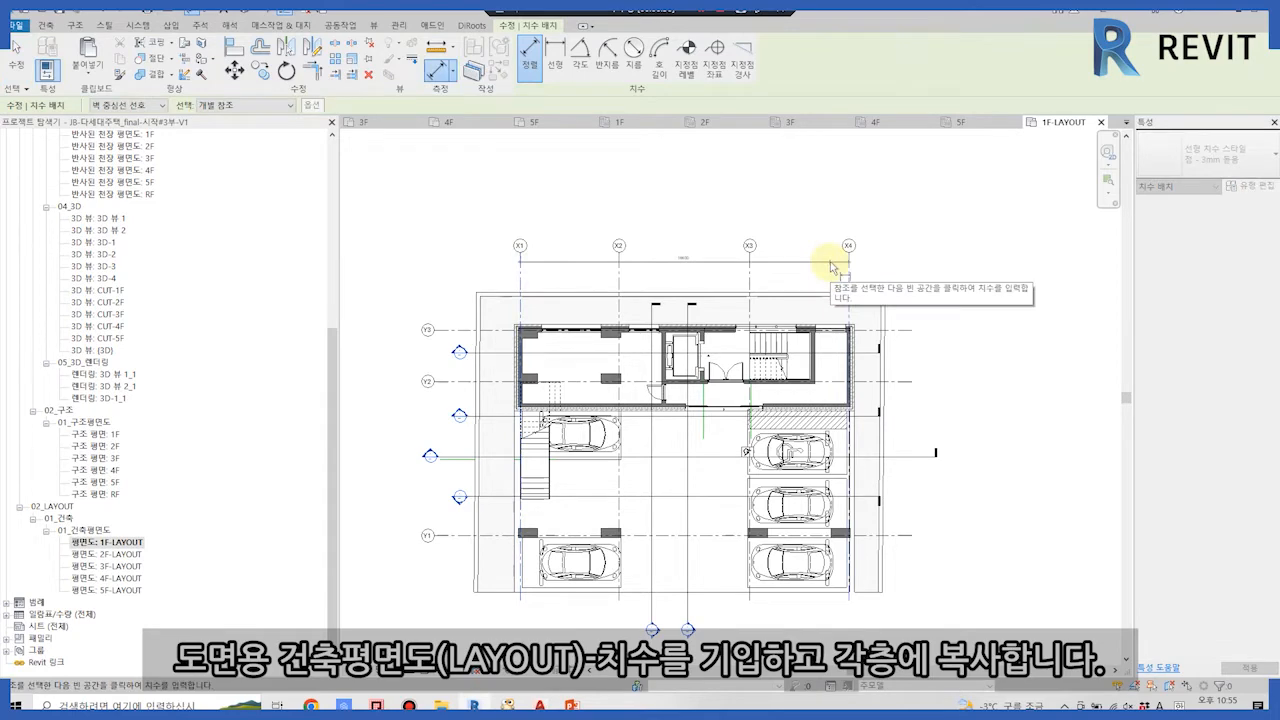
{"action": "left_click", "coordinate": [828, 266]}
Add a chained aligned dimension across grids X1, X2, X3 and X4 below the overall dimension.
{"action": "left_click", "coordinate": [521, 285]}
{"action": "left_click", "coordinate": [619, 286]}
{"action": "left_click", "coordinate": [750, 284]}
{"action": "left_click", "coordinate": [853, 289]}
{"action": "left_click", "coordinate": [826, 271]}
{"action": "key", "text": "Escape"}
{"action": "key", "text": "Escape"}
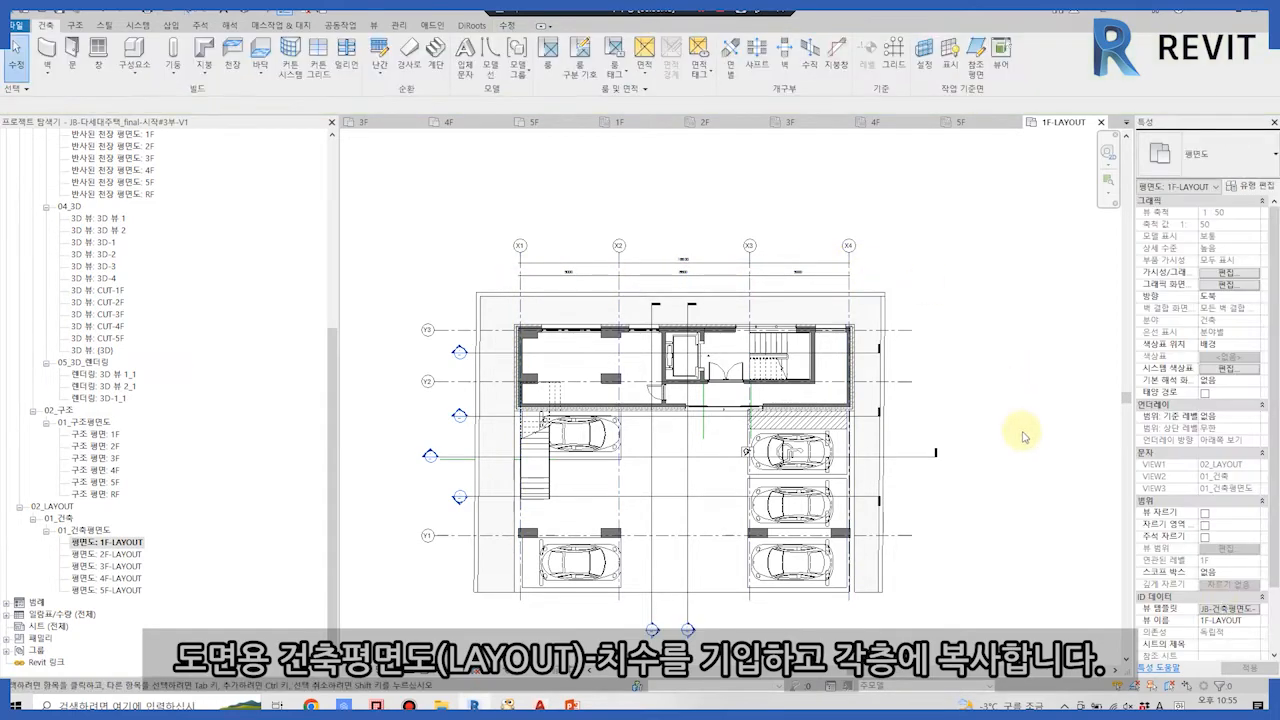
{"action": "left_click", "coordinate": [1223, 609]}
{"action": "left_click", "coordinate": [736, 638]}
{"action": "scroll", "coordinate": [690, 300], "scroll_direction": "up", "scroll_amount": 6}
{"action": "middle_click_drag", "start_coordinate": [726, 307], "coordinate": [621, 421]}
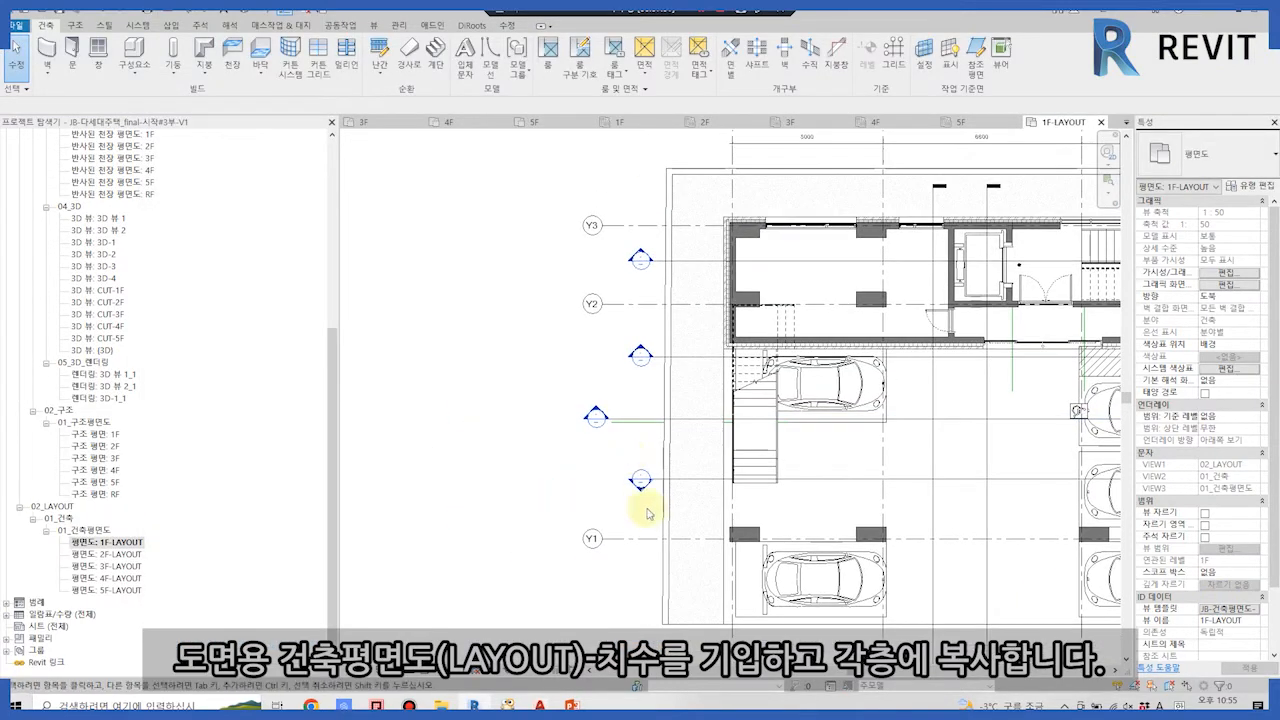
Place an overall aligned dimension from grid Y1 to Y3 beside the Y grid heads, plus a chained one across Y1, Y2 and Y3.
{"action": "key", "text": "d"}
{"action": "key", "text": "i"}
{"action": "left_click", "coordinate": [641, 540]}
{"action": "left_click", "coordinate": [630, 227]}
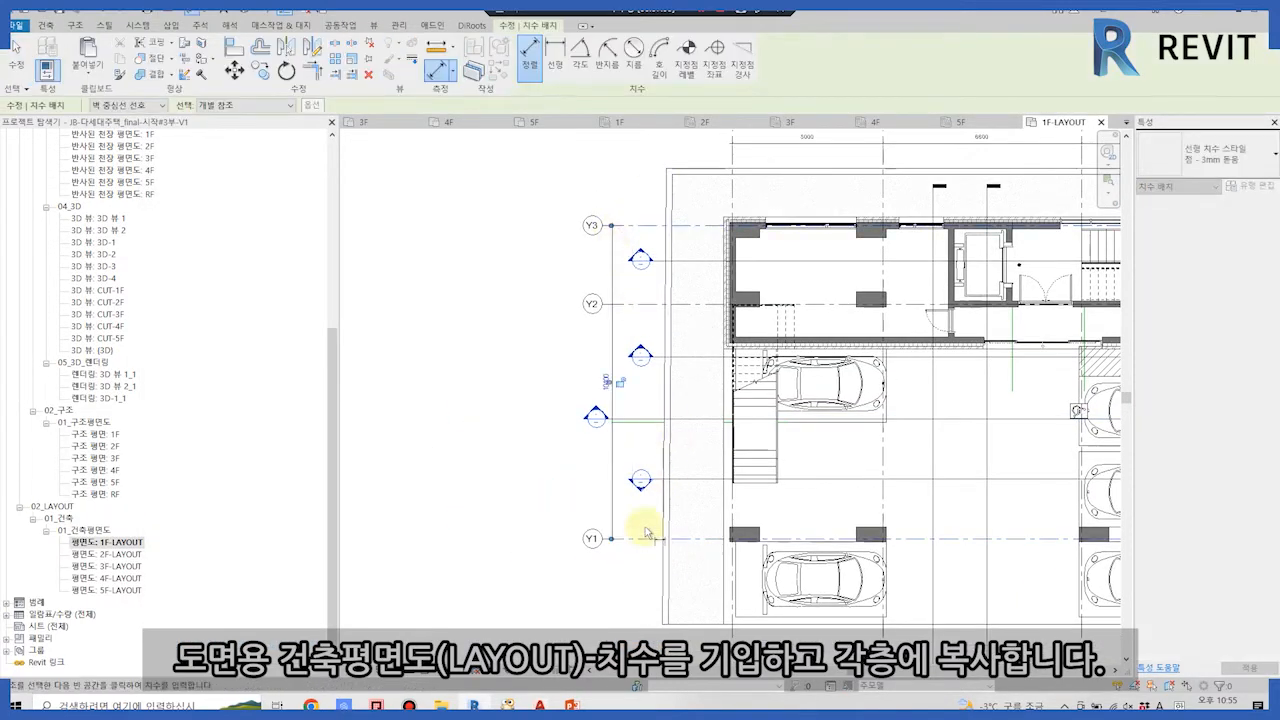
{"action": "left_click", "coordinate": [628, 307]}
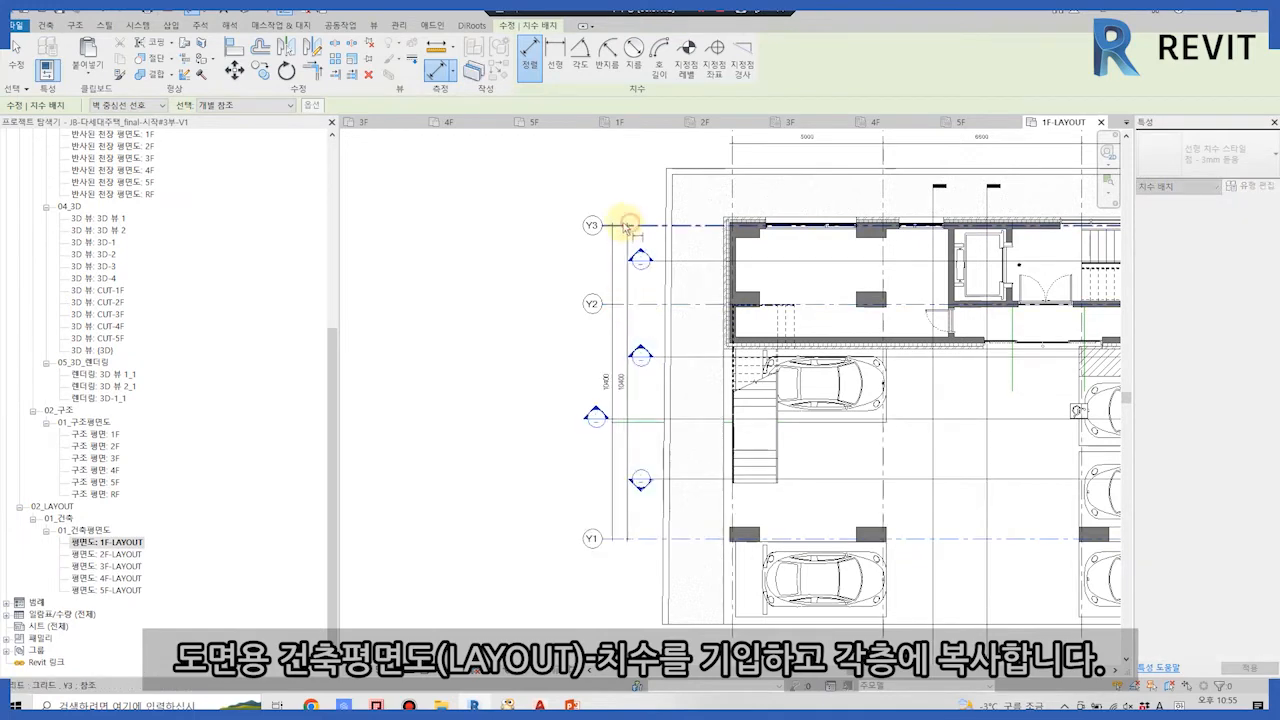
{"action": "left_click", "coordinate": [628, 320]}
{"action": "scroll", "coordinate": [645, 402], "scroll_direction": "down", "scroll_amount": 3}
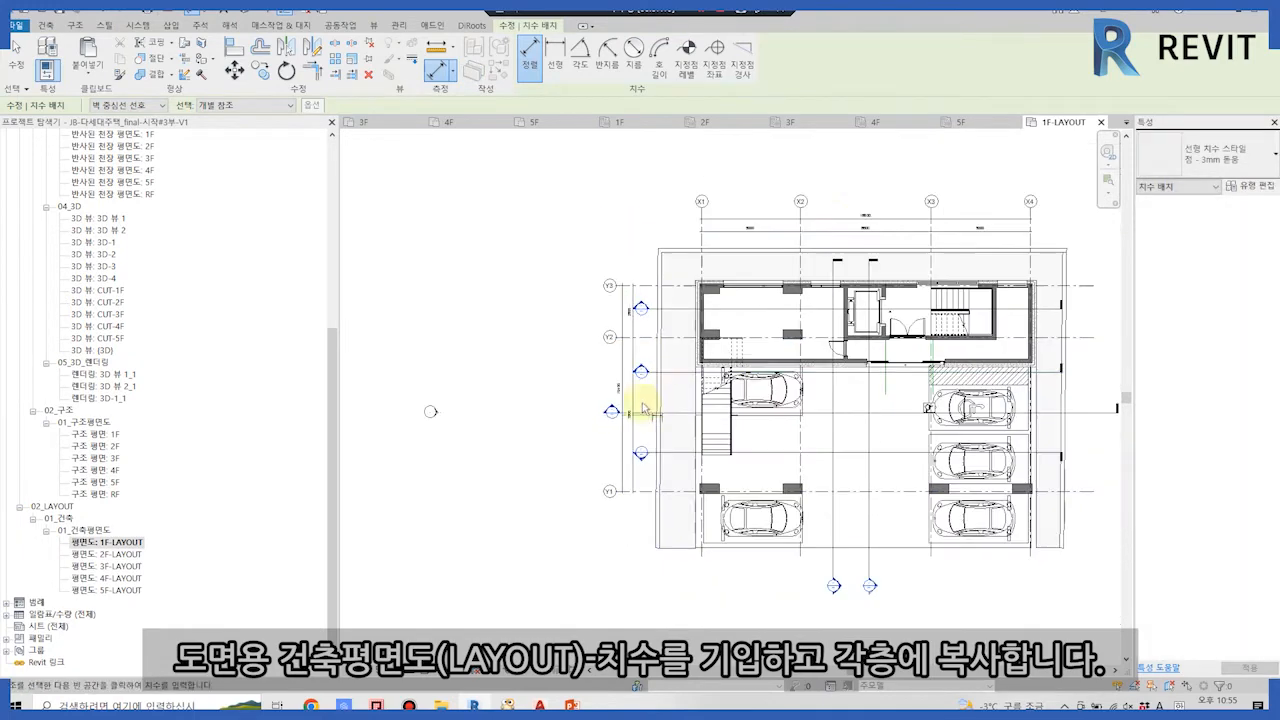
{"action": "key", "text": "Escape"}
{"action": "key", "text": "Escape"}
Copy the four grid dimensions of 1F-LAYOUT and paste them aligned to the 2F-LAYOUT through 5F-LAYOUT floor plan views.
{"action": "scroll", "coordinate": [815, 188], "scroll_direction": "up", "scroll_amount": 2}
{"action": "left_click", "coordinate": [765, 230]}
{"action": "left_click", "coordinate": [760, 253], "text": "ctrl"}
{"action": "left_click", "coordinate": [563, 374], "text": "ctrl"}
{"action": "left_click", "coordinate": [577, 366], "text": "ctrl"}
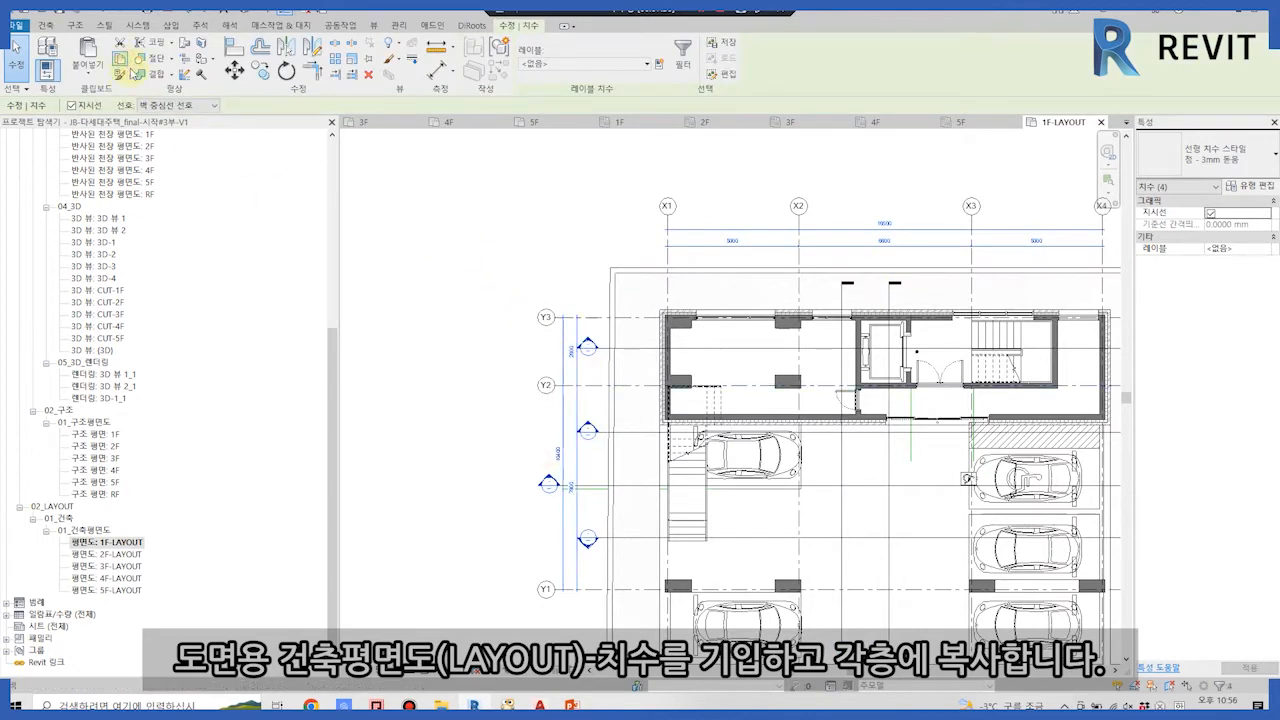
{"action": "left_click", "coordinate": [88, 66]}
{"action": "left_click", "coordinate": [110, 150]}
{"action": "scroll", "coordinate": [596, 335], "scroll_direction": "down", "scroll_amount": 2}
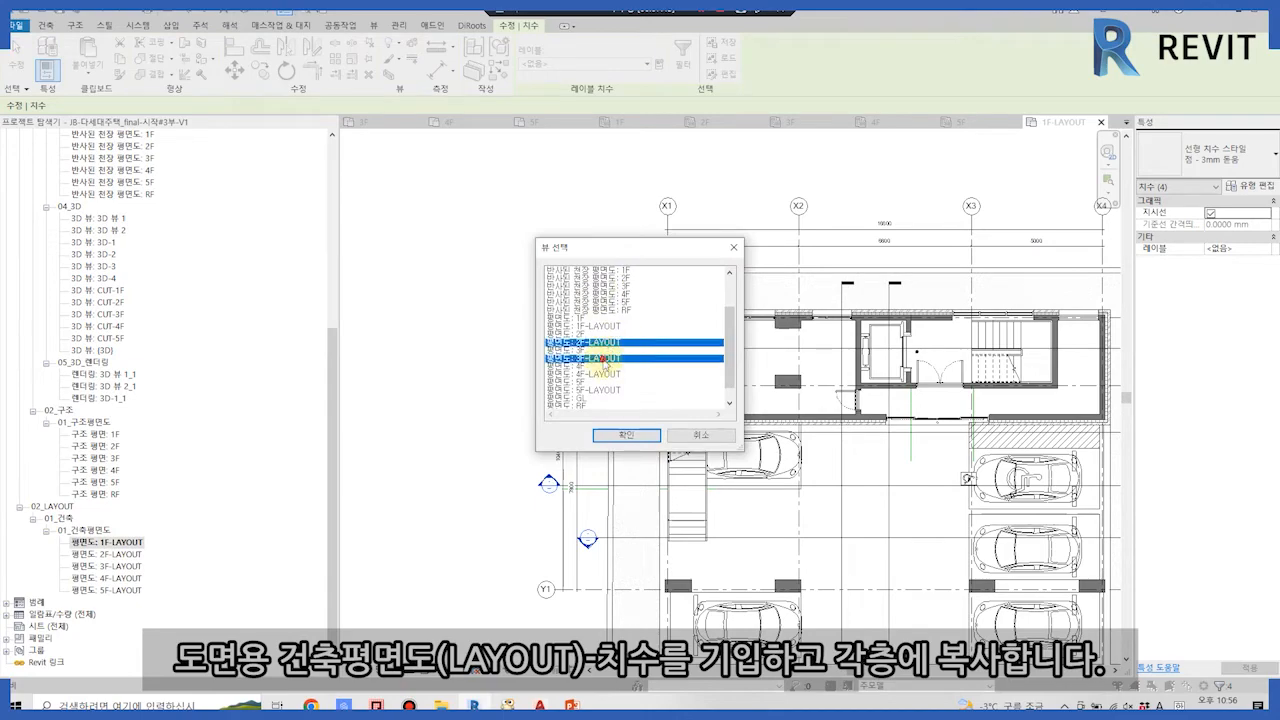
{"action": "left_click", "coordinate": [600, 390], "text": "ctrl"}
{"action": "left_click", "coordinate": [626, 435]}
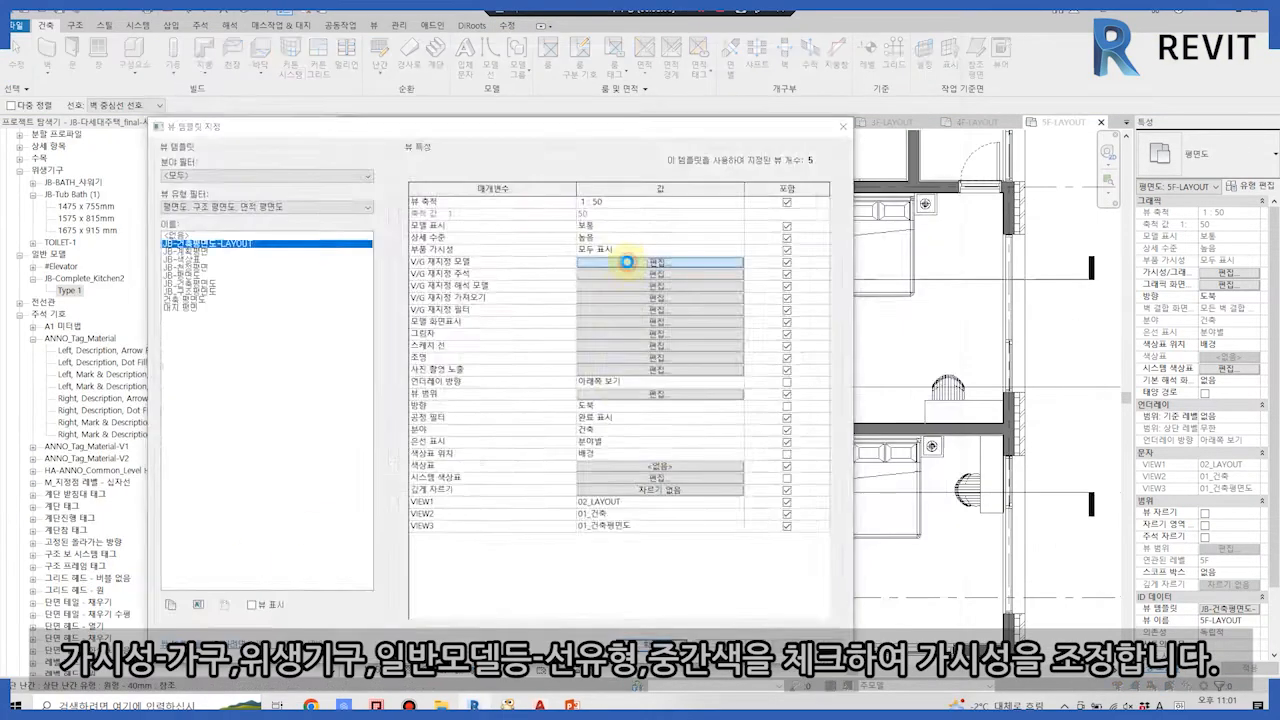
In the JB-건축평면도-LAYOUT template's model overrides, make the furniture category (가구) halftone with the Dash dot projection line pattern.
{"action": "left_click", "coordinate": [816, 123]}
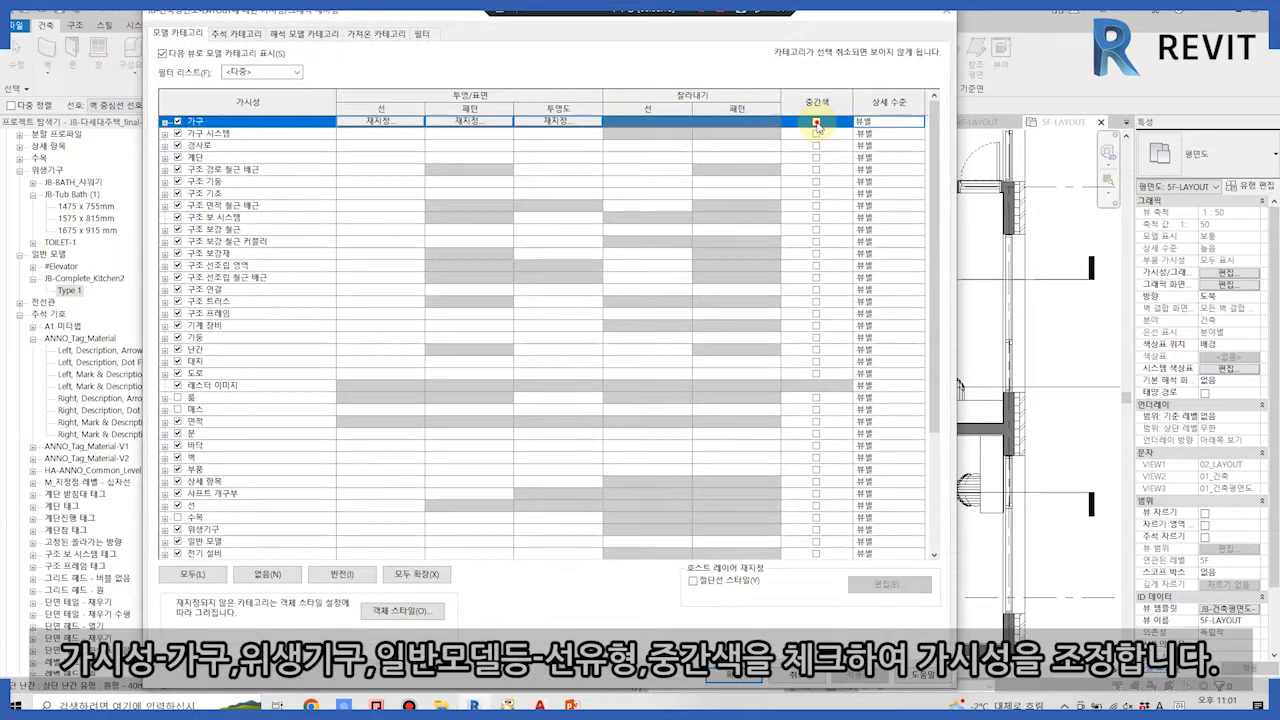
{"action": "left_click", "coordinate": [400, 121]}
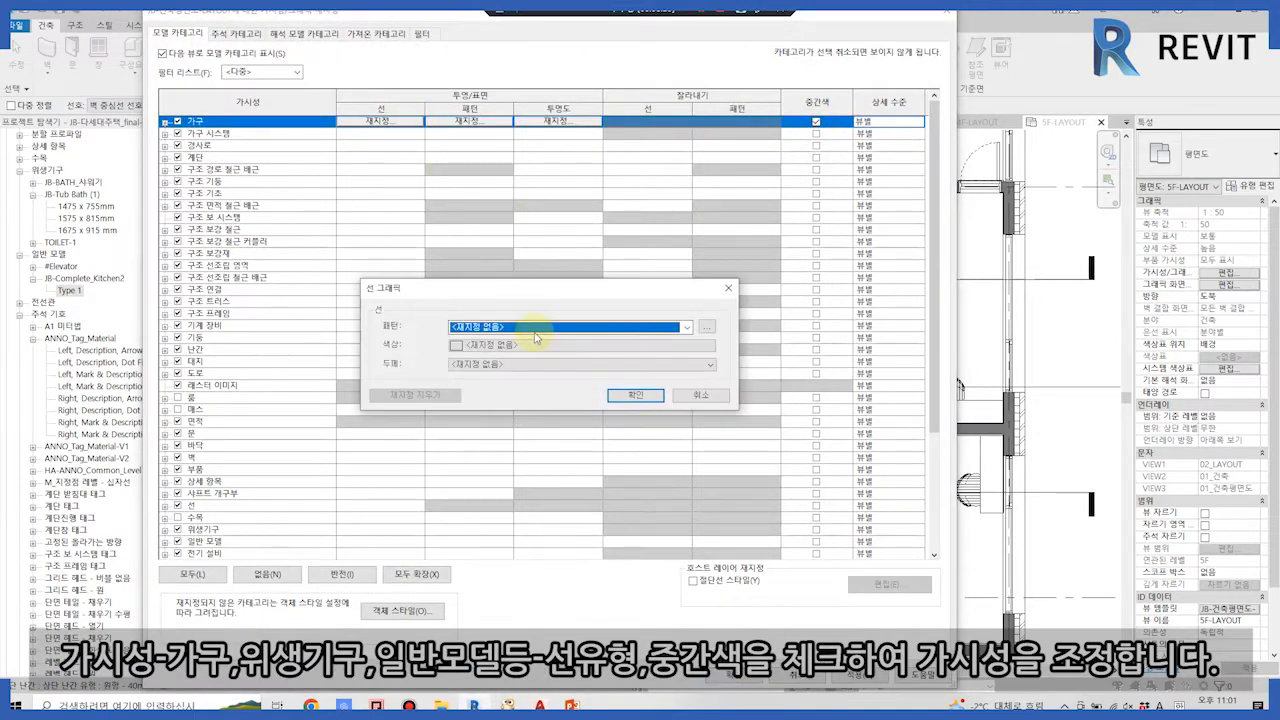
{"action": "left_click", "coordinate": [687, 327]}
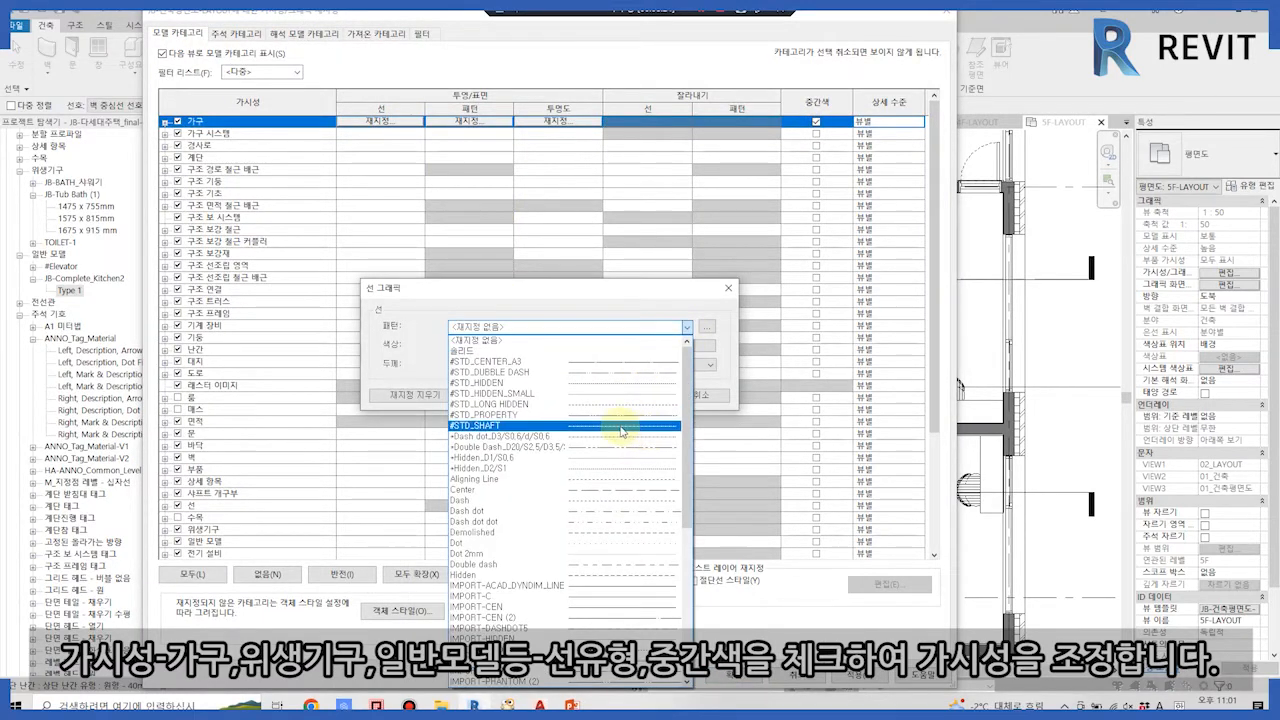
{"action": "left_click", "coordinate": [595, 511]}
Set the 가구 projection lines to black with weight 1, apply the template and check the furniture in 5F-LAYOUT.
{"action": "left_click", "coordinate": [455, 345]}
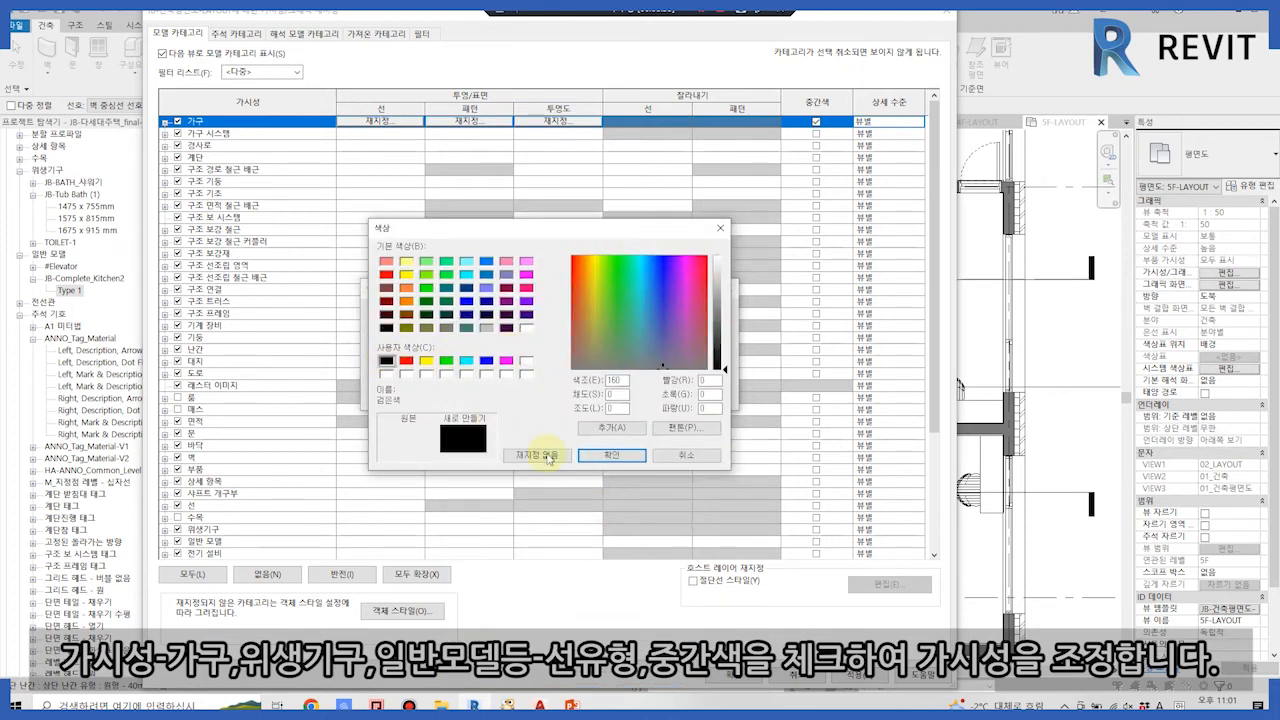
{"action": "left_click", "coordinate": [615, 459]}
{"action": "left_click", "coordinate": [502, 365]}
{"action": "left_click", "coordinate": [508, 384]}
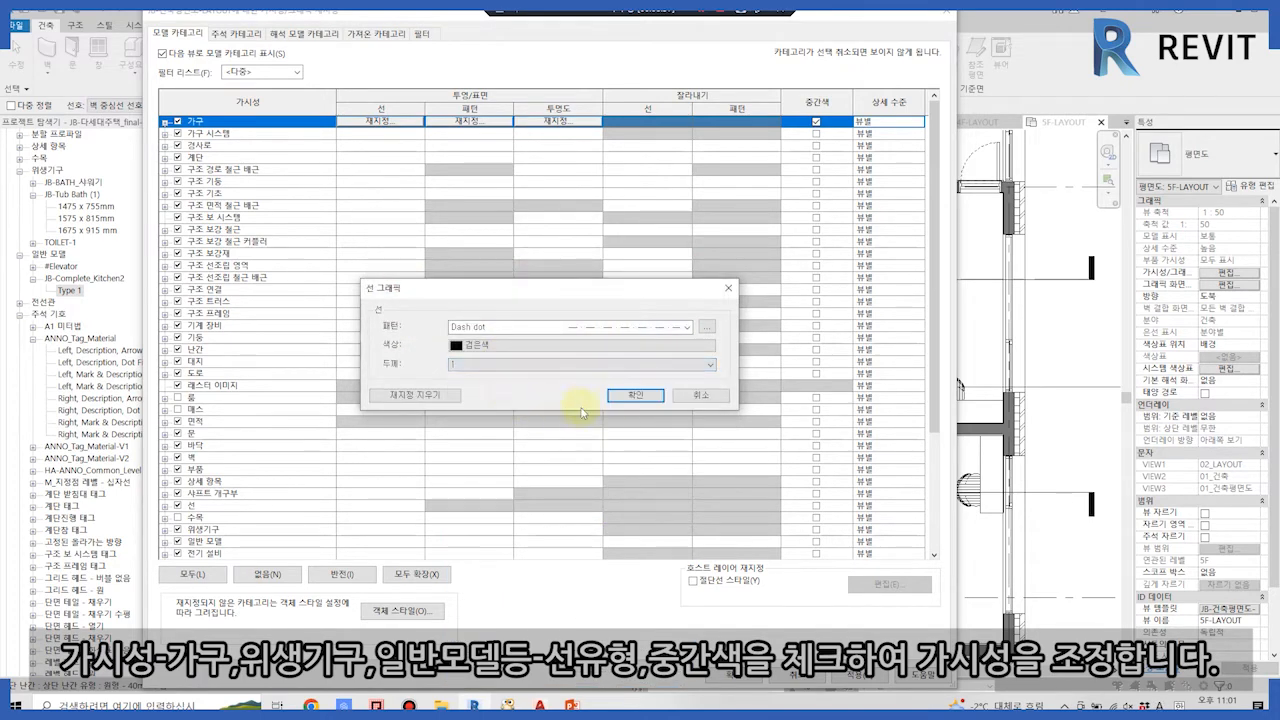
{"action": "left_click", "coordinate": [637, 397]}
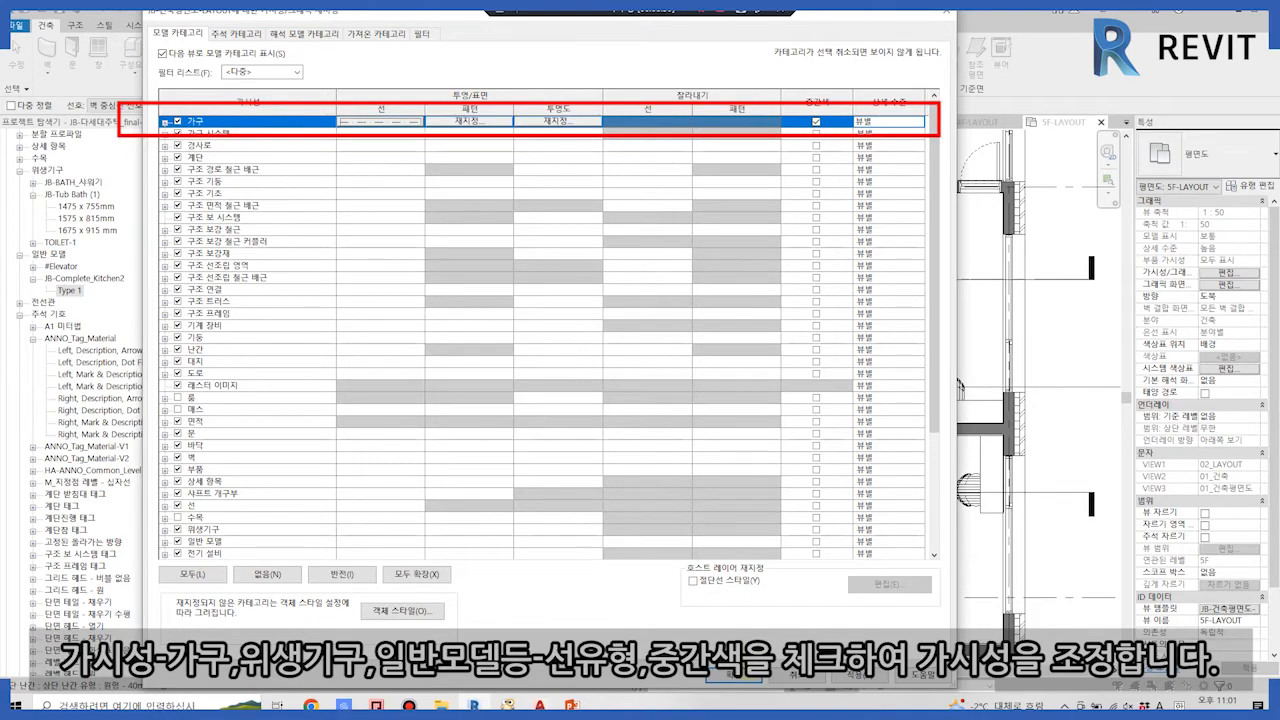
{"action": "left_click", "coordinate": [741, 673]}
{"action": "left_click", "coordinate": [668, 646]}
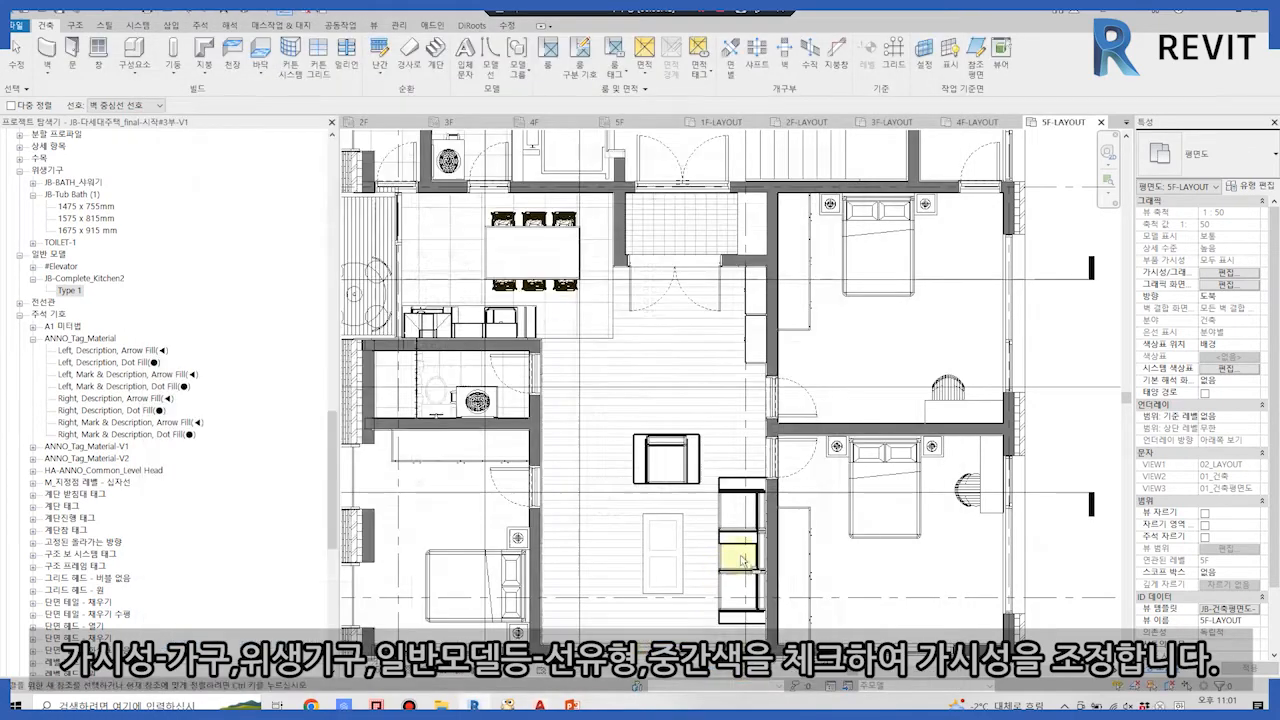
{"action": "scroll", "coordinate": [755, 550], "scroll_direction": "down", "scroll_amount": 1}
{"action": "scroll", "coordinate": [830, 514], "scroll_direction": "down", "scroll_amount": 1}
{"action": "mouse_move", "coordinate": [776, 465]}
{"action": "middle_mouse_down"}
{"action": "mouse_move", "coordinate": [830, 514]}
{"action": "mouse_move", "coordinate": [790, 470]}
{"action": "middle_mouse_up"}
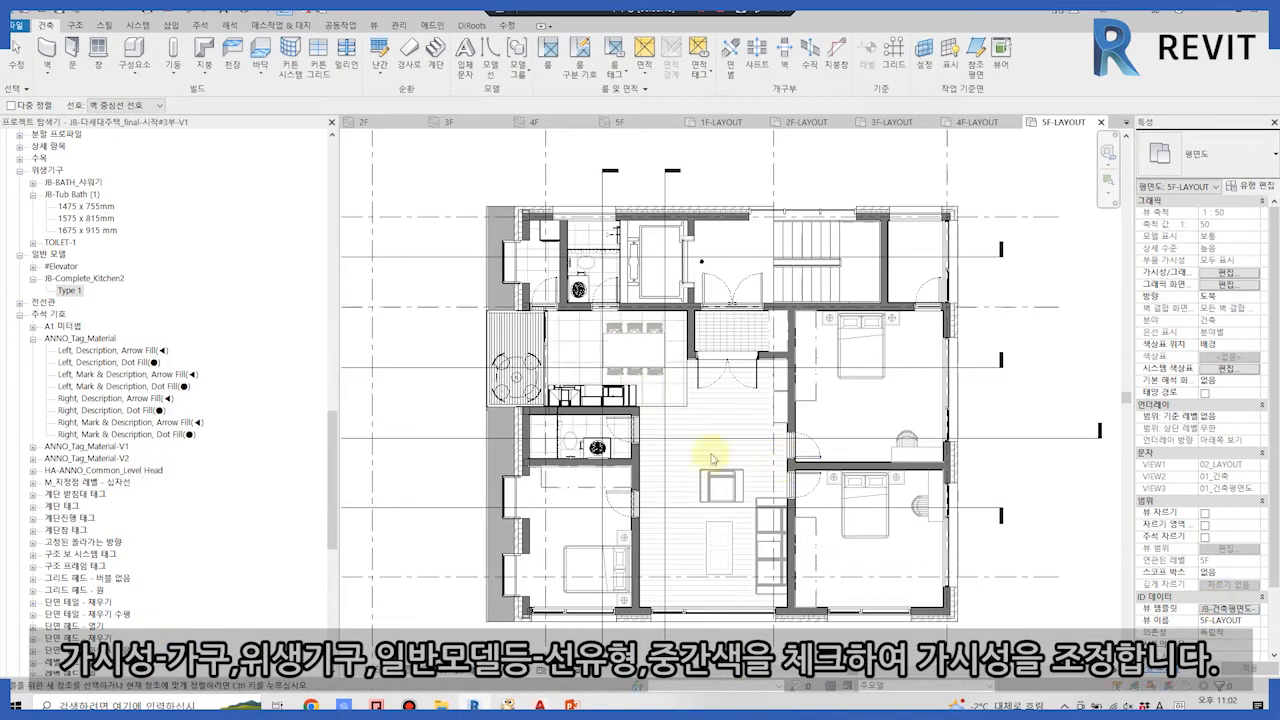
Override the plumbing fixtures category (위생기구) in the view template with the IMPORT-HIDDEN (2) projection line pattern.
{"action": "left_click", "coordinate": [676, 265]}
{"action": "scroll", "coordinate": [264, 361], "scroll_direction": "down", "scroll_amount": 3}
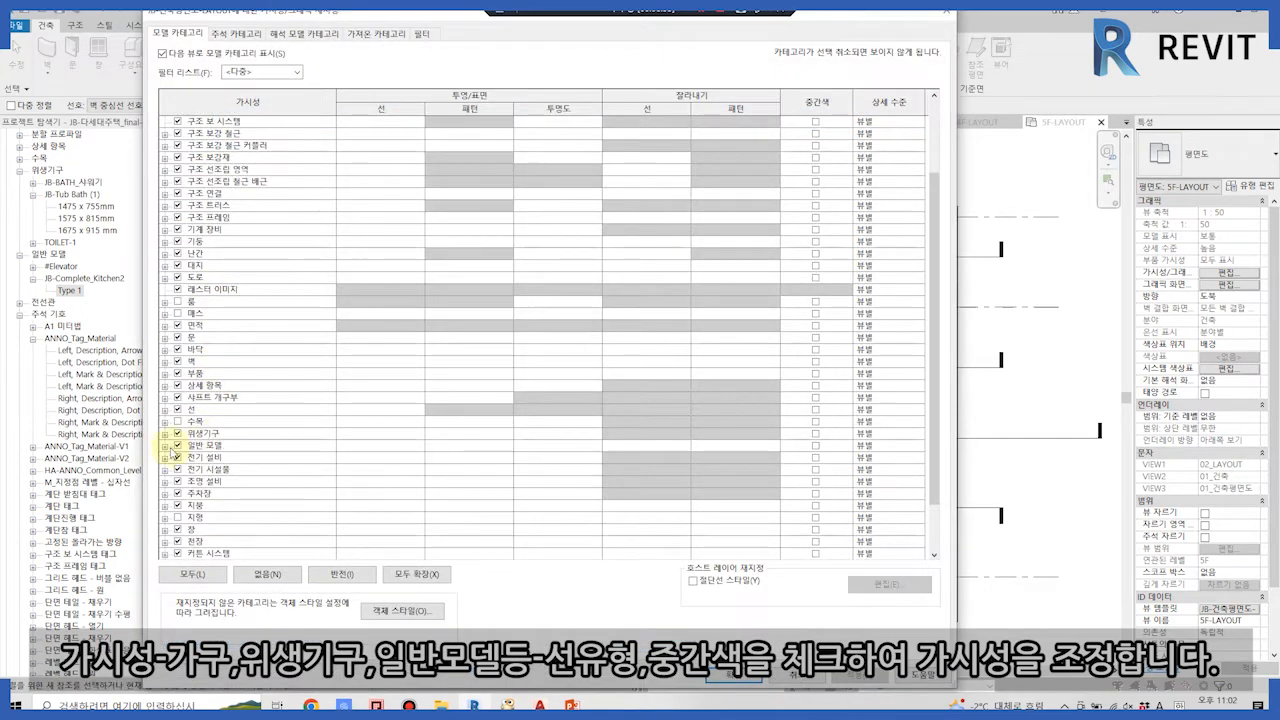
{"action": "left_click", "coordinate": [165, 434]}
{"action": "left_click", "coordinate": [240, 435]}
{"action": "left_click", "coordinate": [403, 433]}
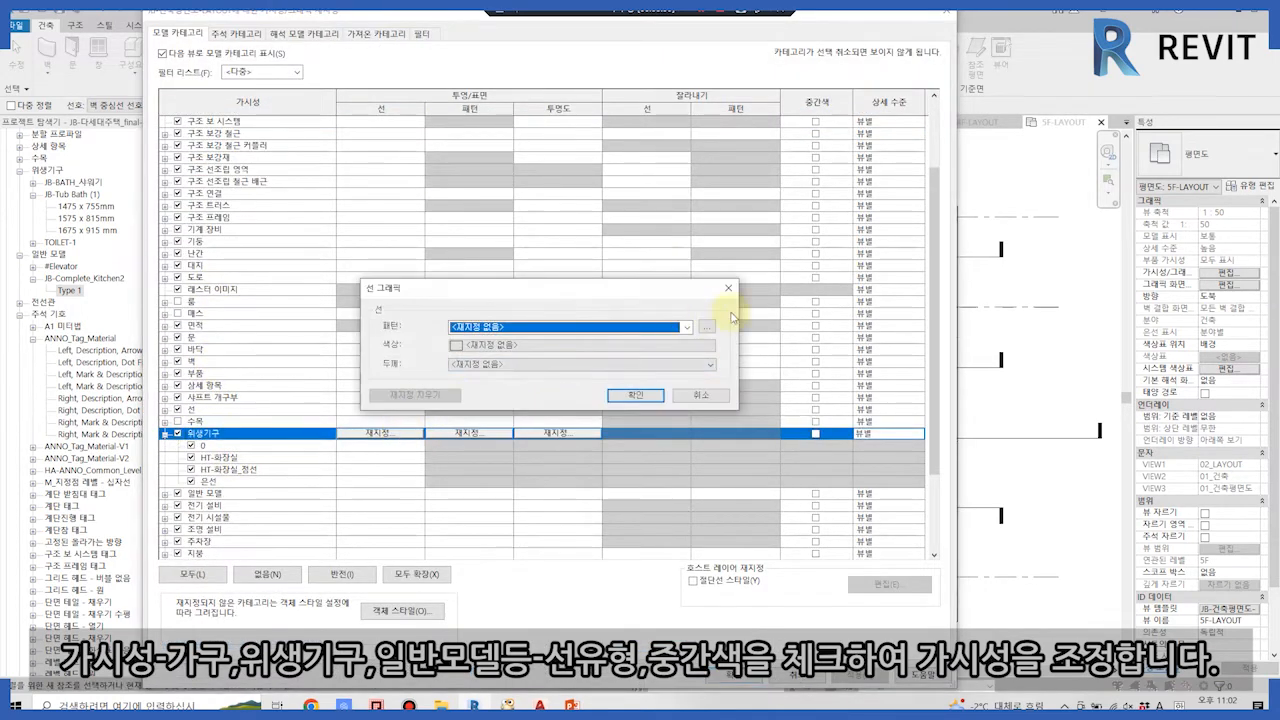
{"action": "left_click", "coordinate": [707, 327]}
{"action": "scroll", "coordinate": [472, 370], "scroll_direction": "down", "scroll_amount": 3}
{"action": "scroll", "coordinate": [472, 370], "scroll_direction": "down", "scroll_amount": 1}
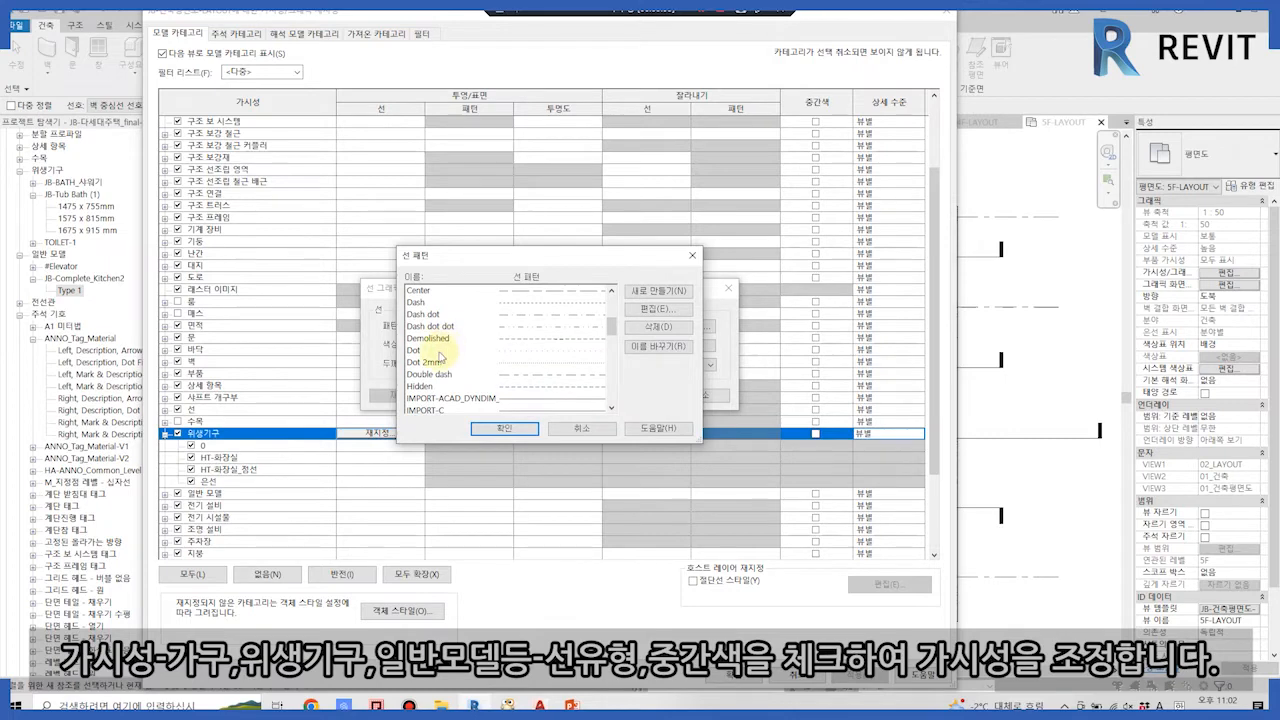
{"action": "scroll", "coordinate": [434, 374], "scroll_direction": "up", "scroll_amount": 2}
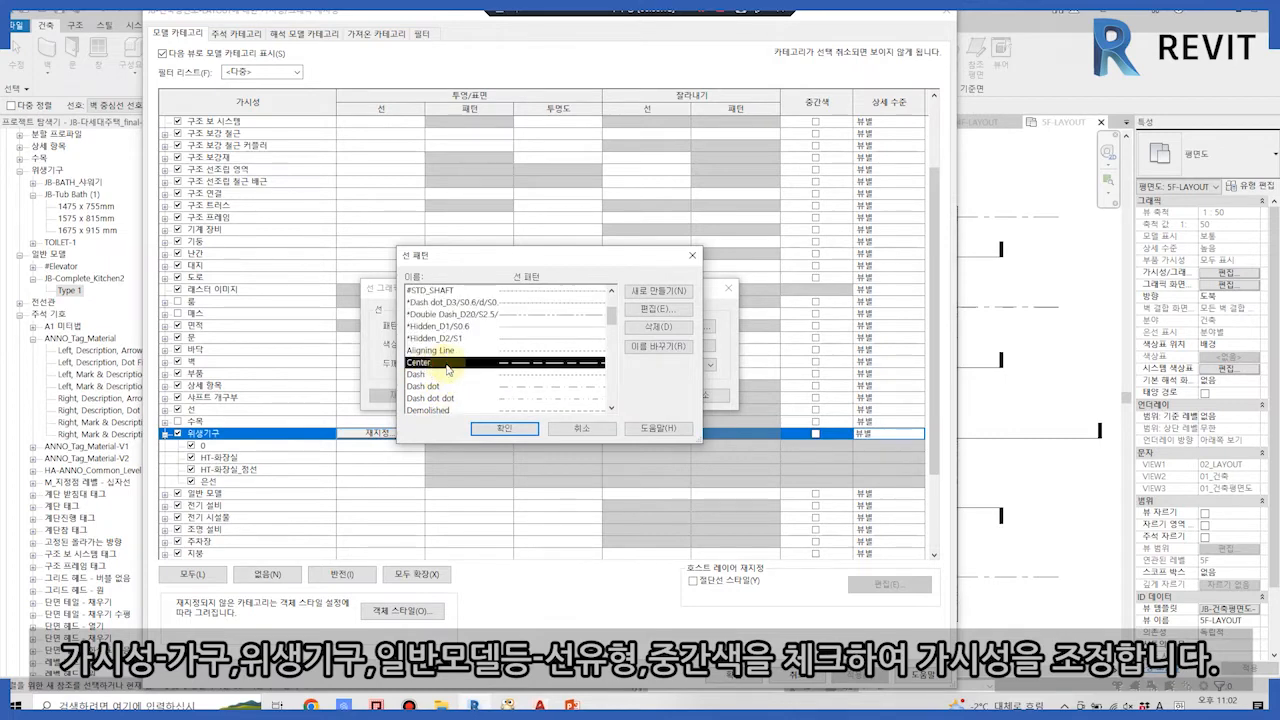
{"action": "scroll", "coordinate": [447, 370], "scroll_direction": "down", "scroll_amount": 1}
{"action": "left_click", "coordinate": [431, 352]}
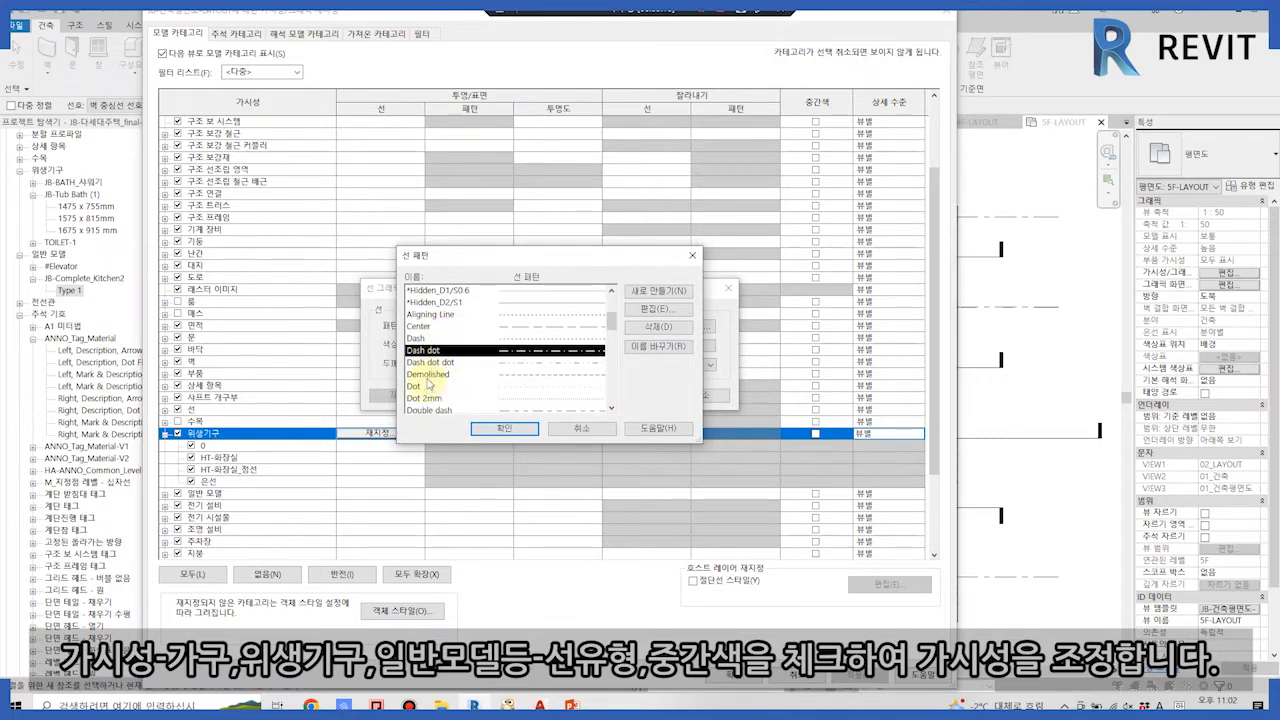
{"action": "scroll", "coordinate": [432, 384], "scroll_direction": "down", "scroll_amount": 5}
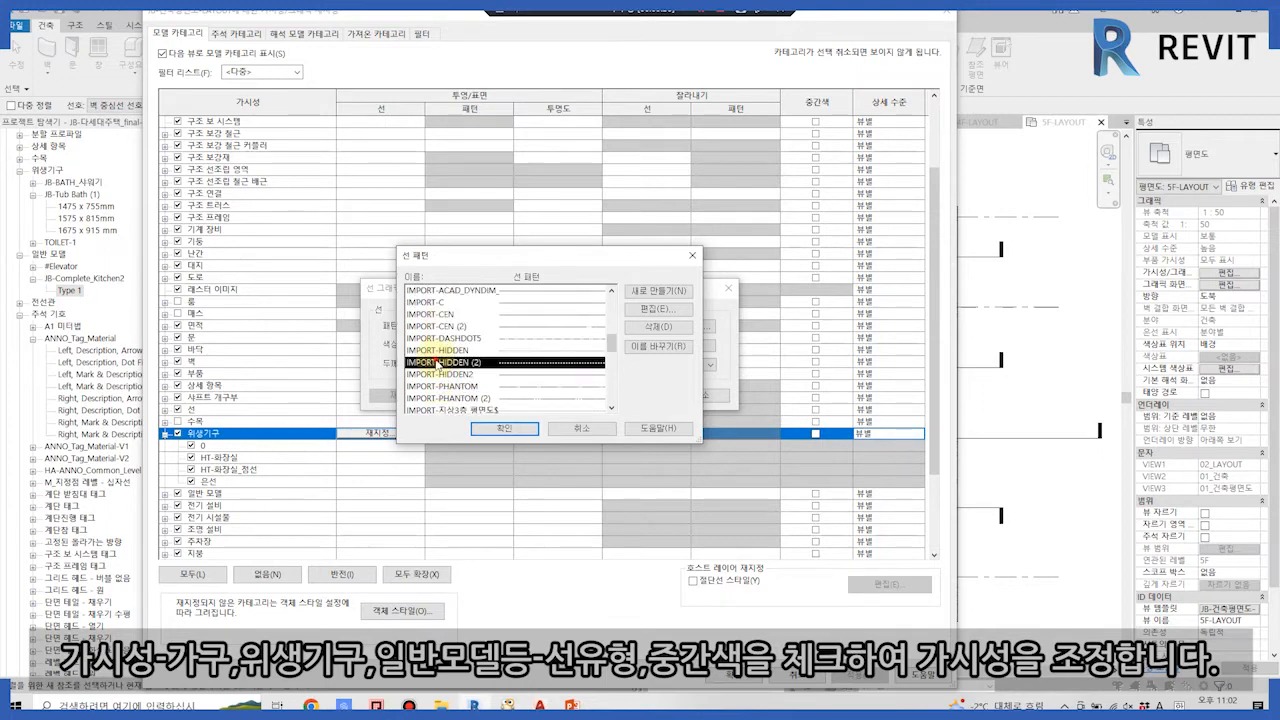
{"action": "left_click", "coordinate": [504, 428]}
Set the 위생기구 projection line colour to black and its line weight to 1.
{"action": "left_click", "coordinate": [468, 346]}
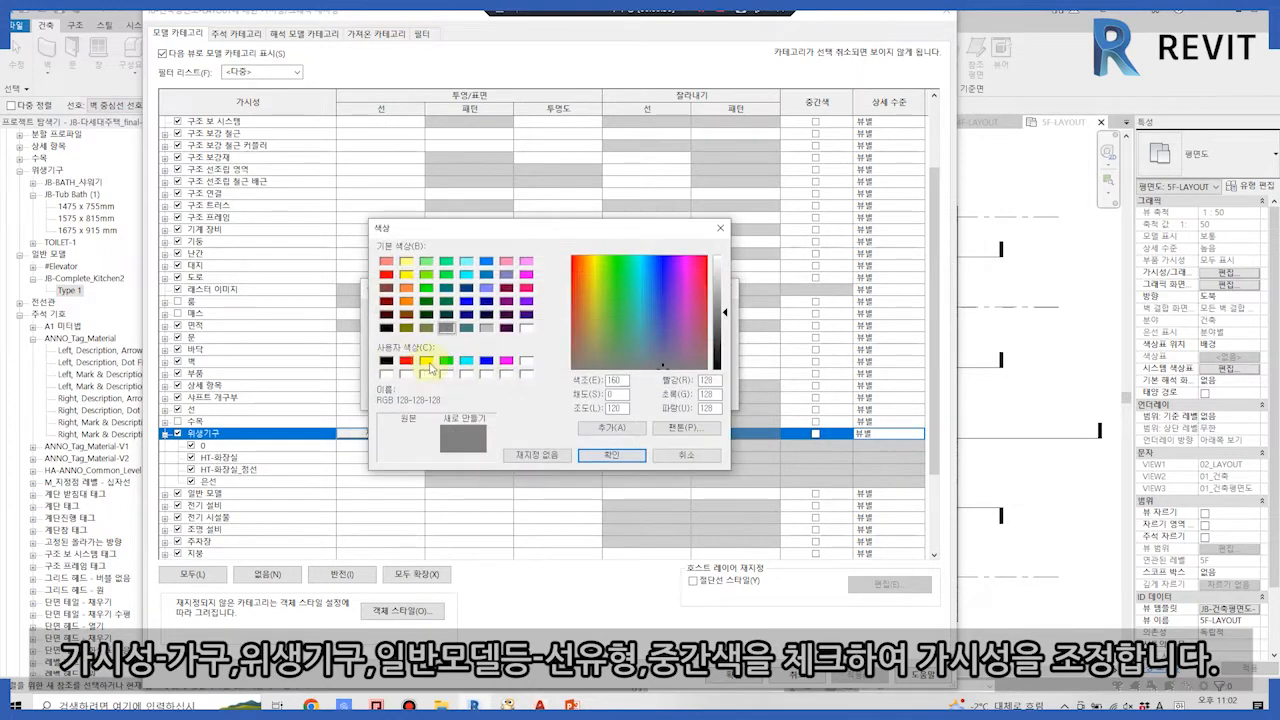
{"action": "left_click", "coordinate": [611, 455]}
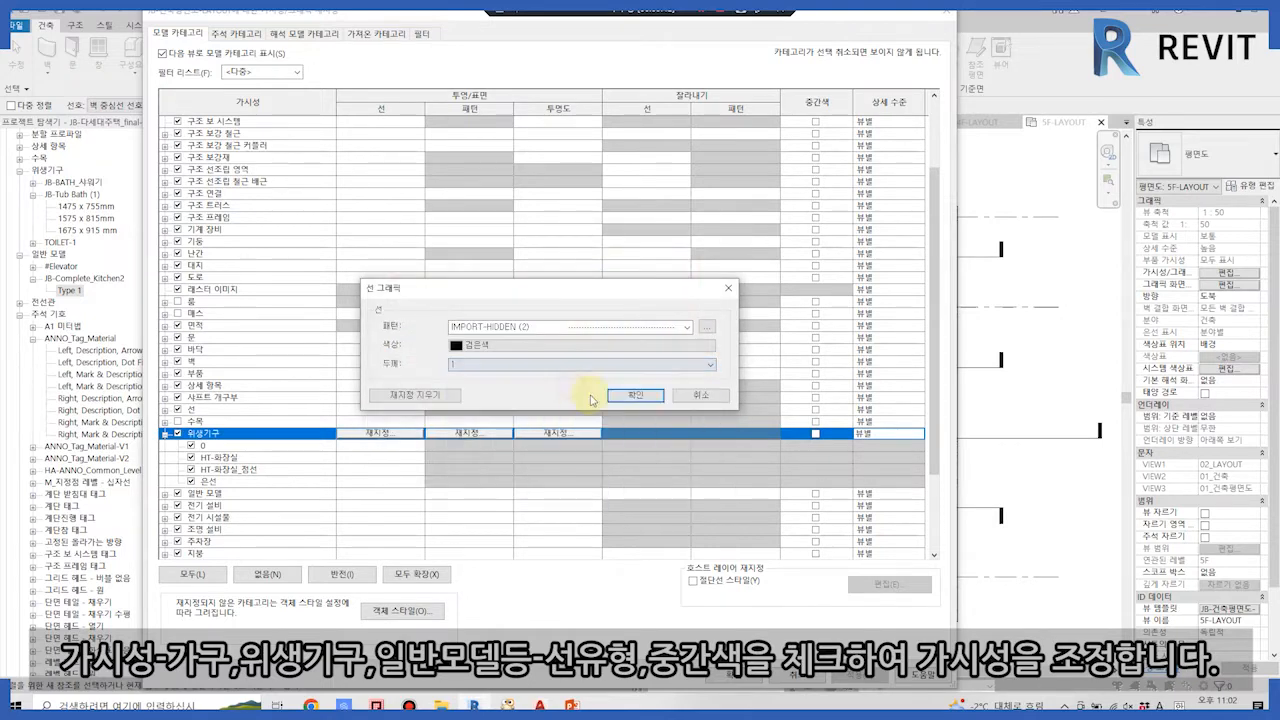
{"action": "left_click", "coordinate": [635, 395]}
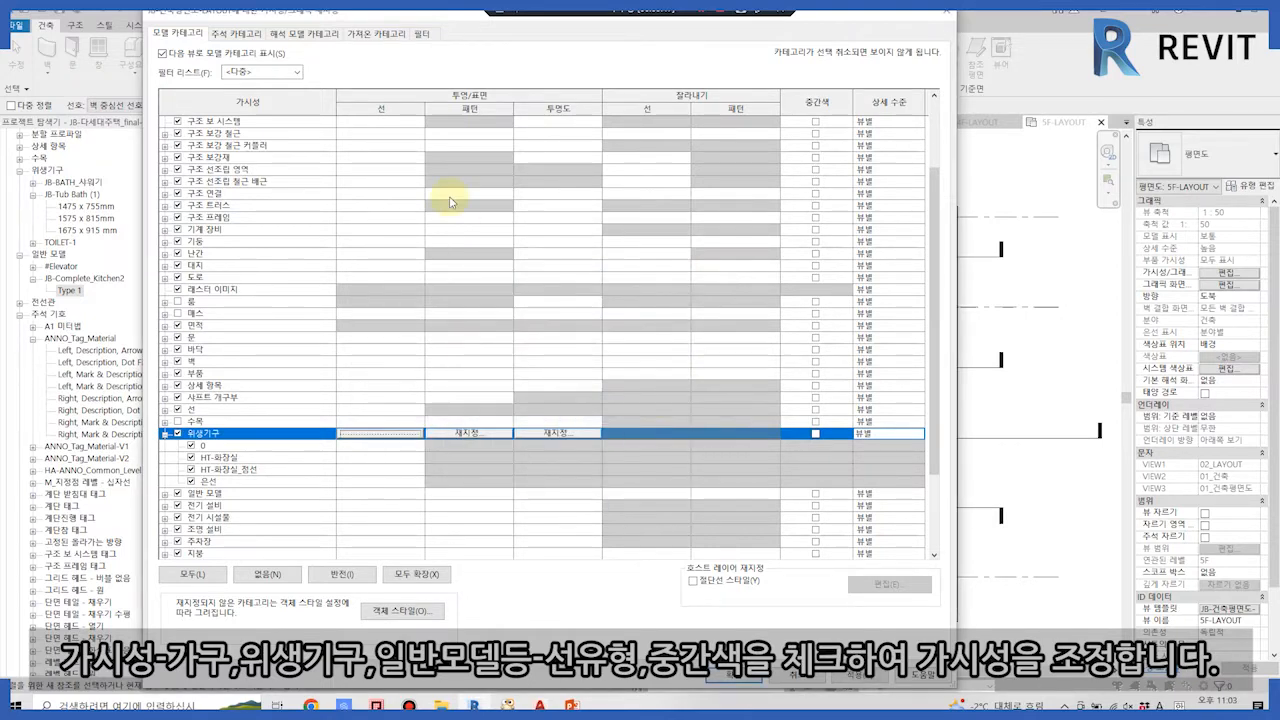
Change the 가구 projection line pattern to IMPORT-HIDDEN (2) and apply the template changes to 5F-LAYOUT.
{"action": "scroll", "coordinate": [449, 202], "scroll_direction": "up", "scroll_amount": 3}
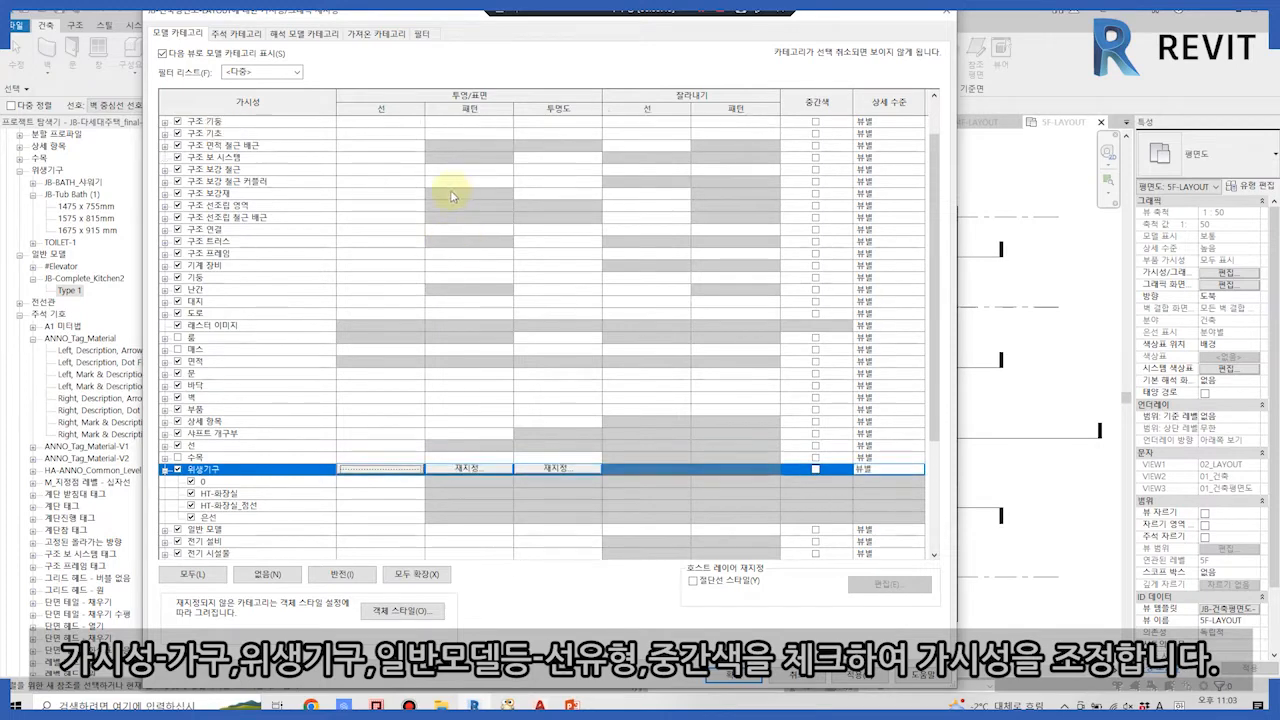
{"action": "left_click", "coordinate": [400, 121]}
{"action": "left_click", "coordinate": [400, 121]}
{"action": "left_click", "coordinate": [513, 330]}
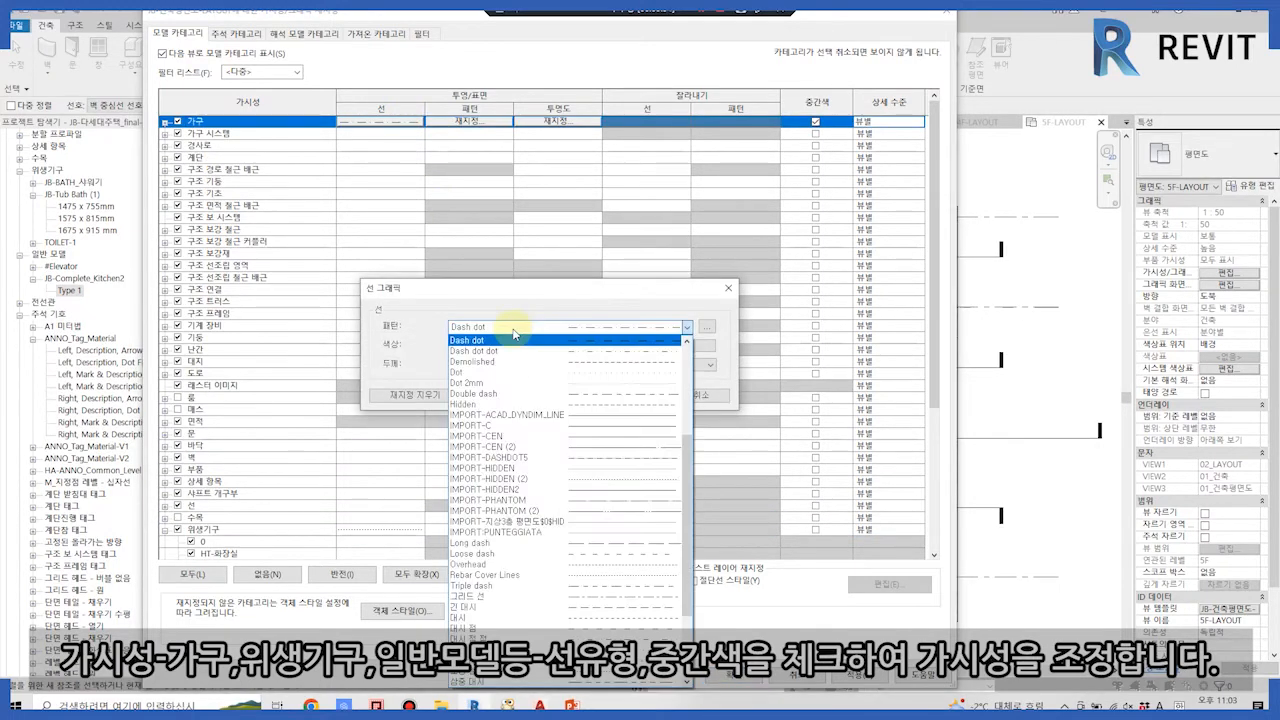
{"action": "left_click", "coordinate": [557, 480]}
{"action": "left_click", "coordinate": [614, 401]}
{"action": "left_click", "coordinate": [734, 678]}
{"action": "left_click", "coordinate": [674, 630]}
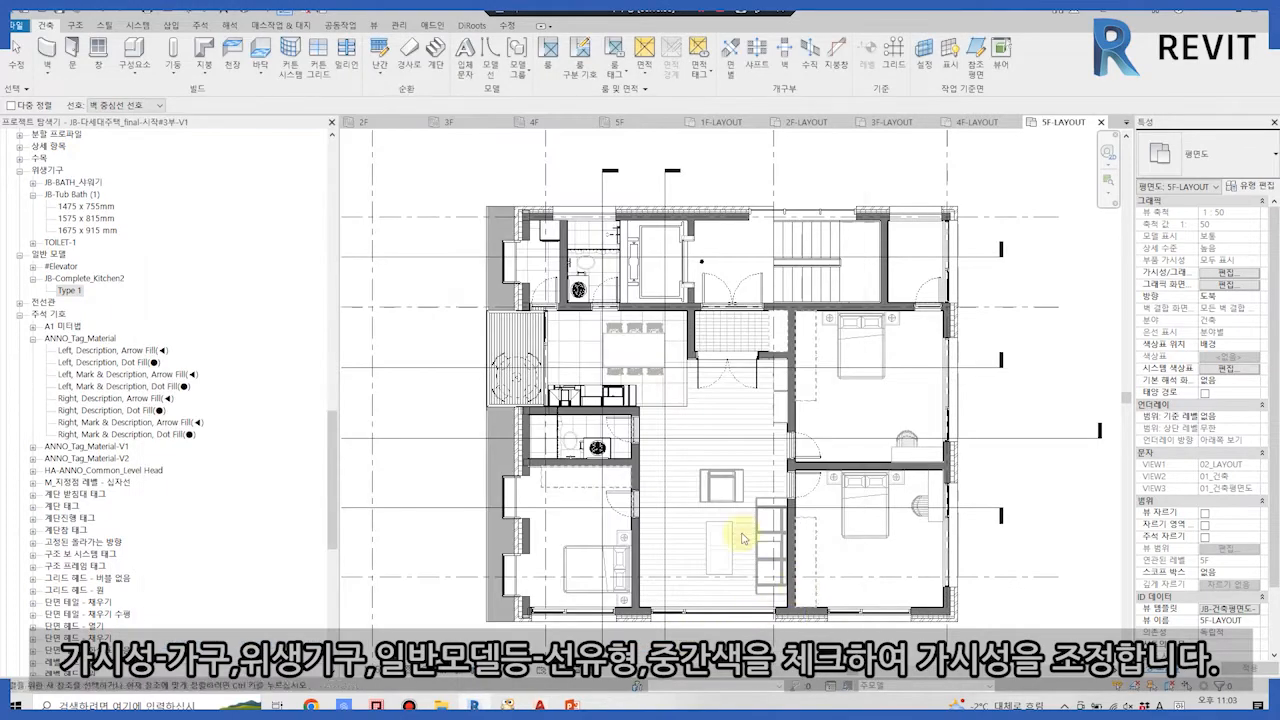
Examine the kitchen and bathroom fixtures in 5F-LAYOUT, checking the category and properties of the TOILET-1 fixture.
{"action": "scroll", "coordinate": [620, 457], "scroll_direction": "up", "scroll_amount": 2}
{"action": "left_click", "coordinate": [590, 366]}
{"action": "left_click", "coordinate": [737, 379]}
{"action": "left_click", "coordinate": [556, 204]}
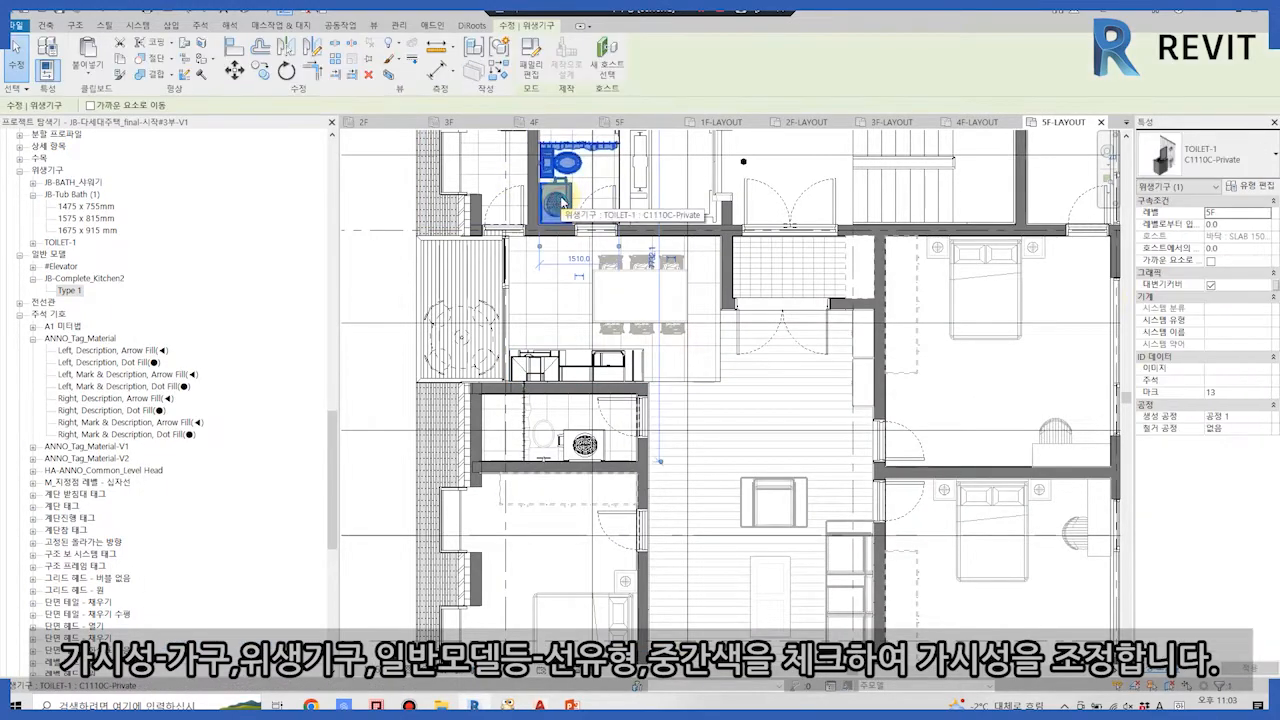
{"action": "left_click", "coordinate": [1250, 186]}
{"action": "key", "text": "Escape"}
{"action": "scroll", "coordinate": [851, 460], "scroll_direction": "down", "scroll_amount": 2}
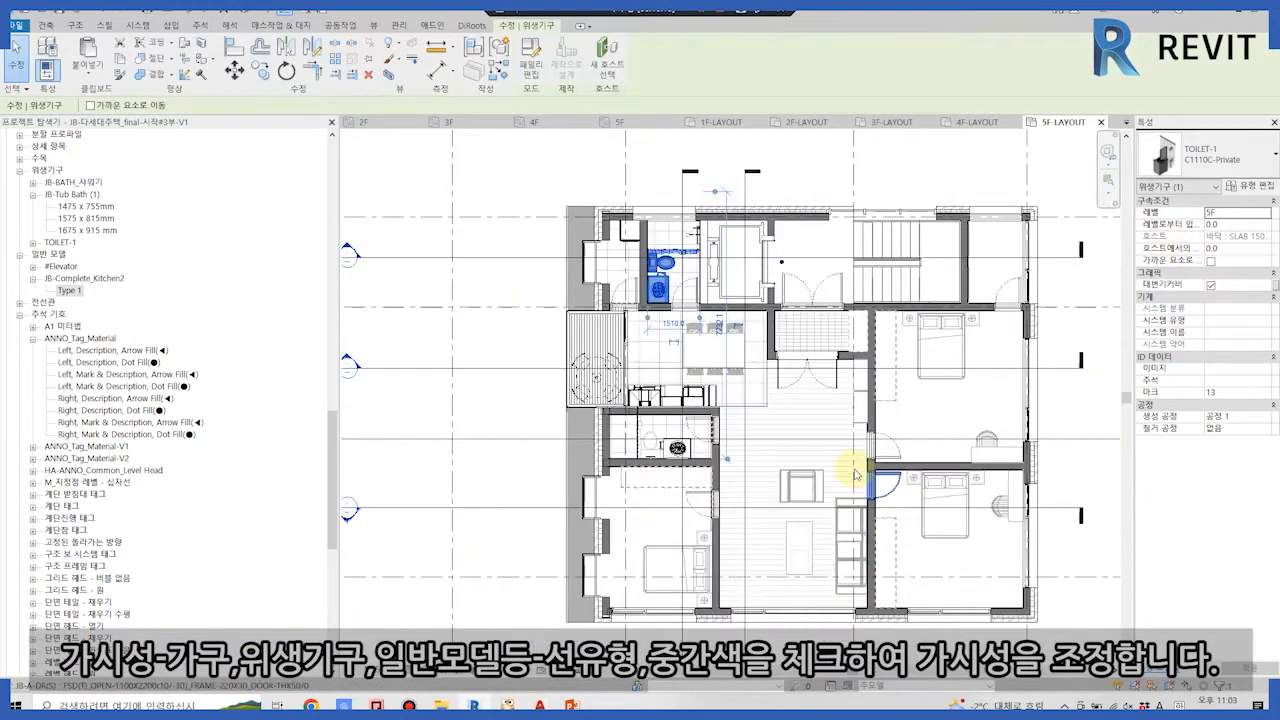
{"action": "key", "text": "Escape"}
Reopen the view template's model overrides and assign a dotted projection line pattern to the generic models category (일반 모델).
{"action": "left_click", "coordinate": [1236, 608]}
{"action": "left_click", "coordinate": [607, 264]}
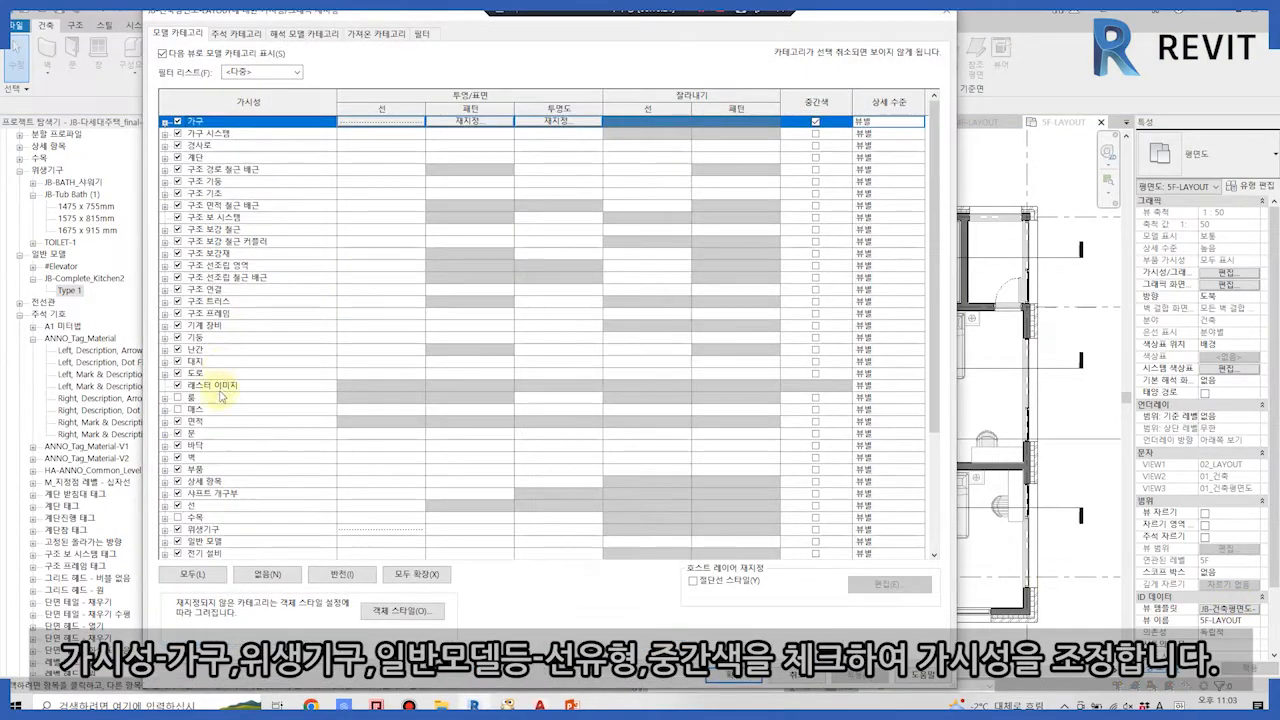
{"action": "scroll", "coordinate": [240, 380], "scroll_direction": "down", "scroll_amount": 3}
{"action": "left_click", "coordinate": [372, 458]}
{"action": "left_click", "coordinate": [372, 458]}
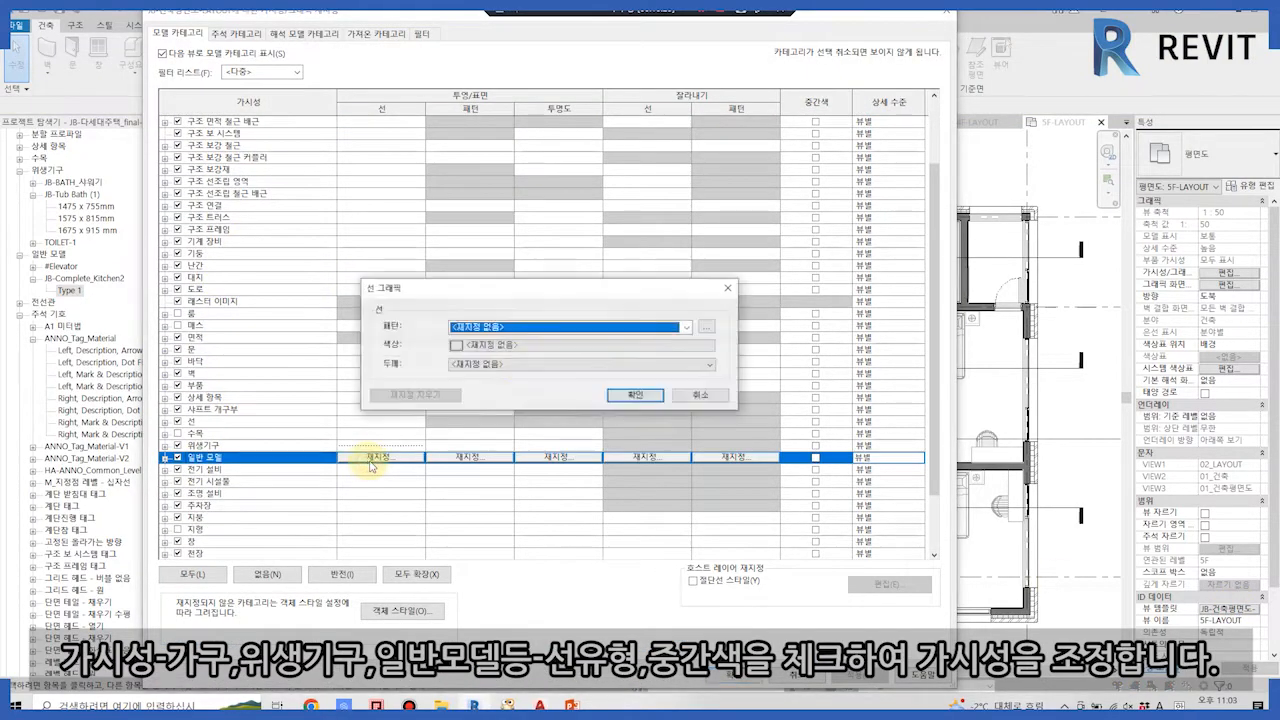
{"action": "left_click", "coordinate": [710, 329]}
{"action": "left_click", "coordinate": [449, 364]}
{"action": "scroll", "coordinate": [452, 338], "scroll_direction": "down", "scroll_amount": 3}
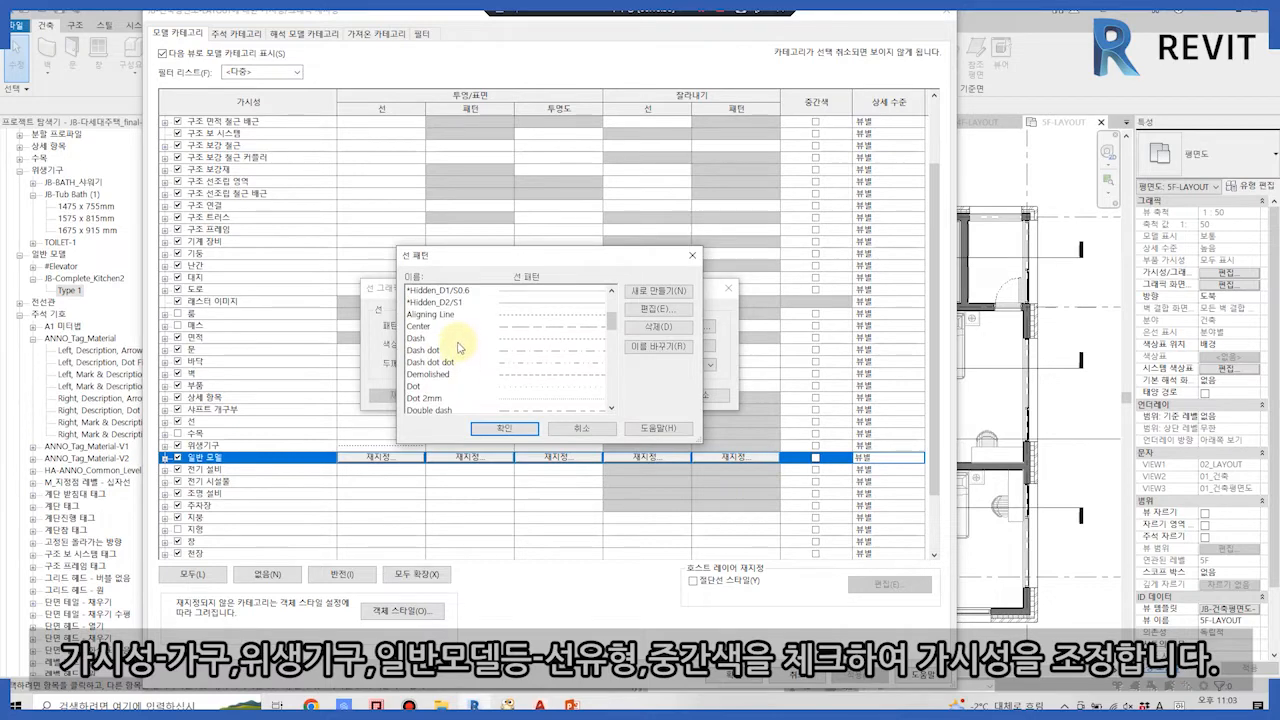
{"action": "scroll", "coordinate": [423, 349], "scroll_direction": "down", "scroll_amount": 3}
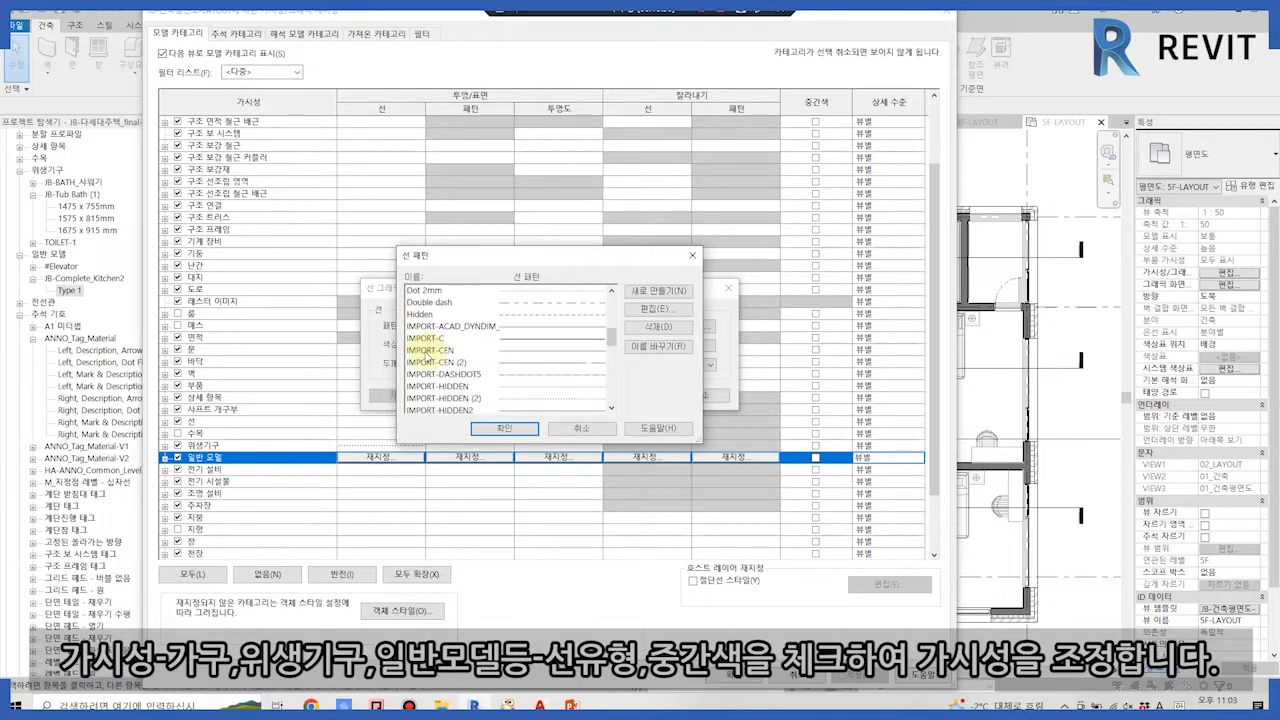
{"action": "left_click", "coordinate": [481, 424]}
Set the 일반 모델 projection line colour to black and override its line weight.
{"action": "left_click", "coordinate": [480, 346]}
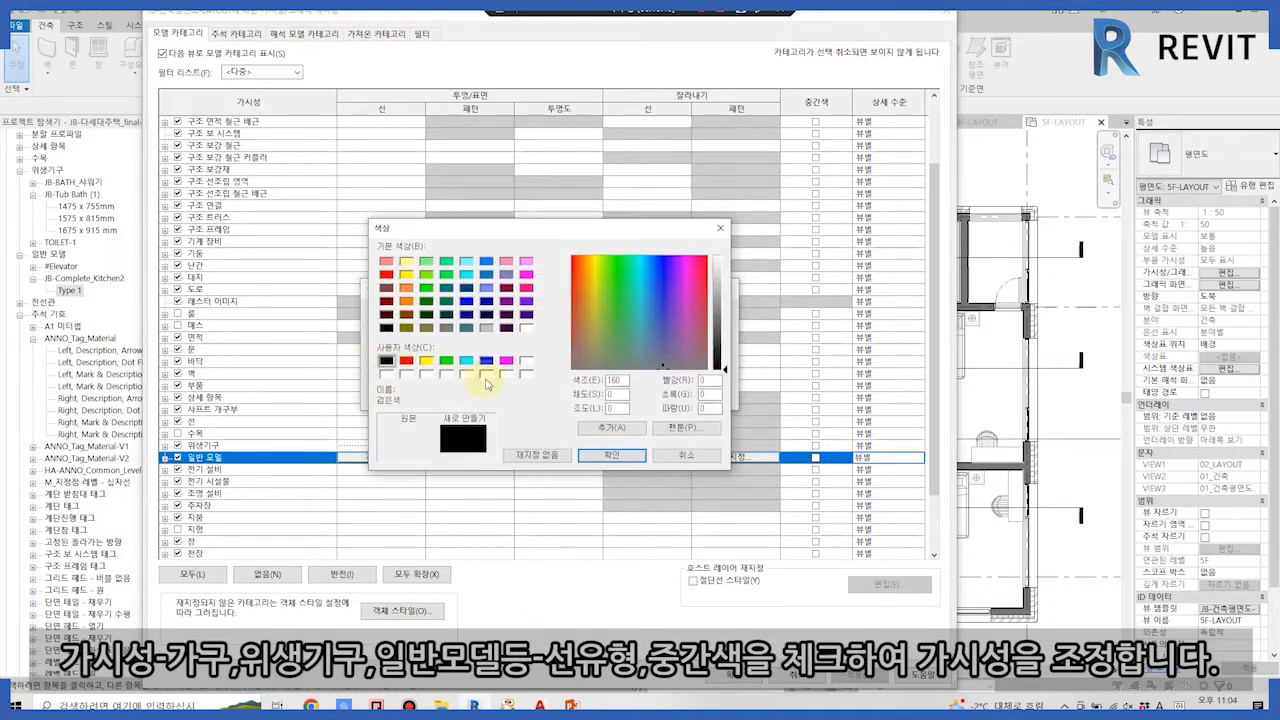
{"action": "left_click", "coordinate": [593, 460]}
{"action": "left_click", "coordinate": [489, 368]}
{"action": "left_click", "coordinate": [491, 385]}
{"action": "left_click", "coordinate": [635, 395]}
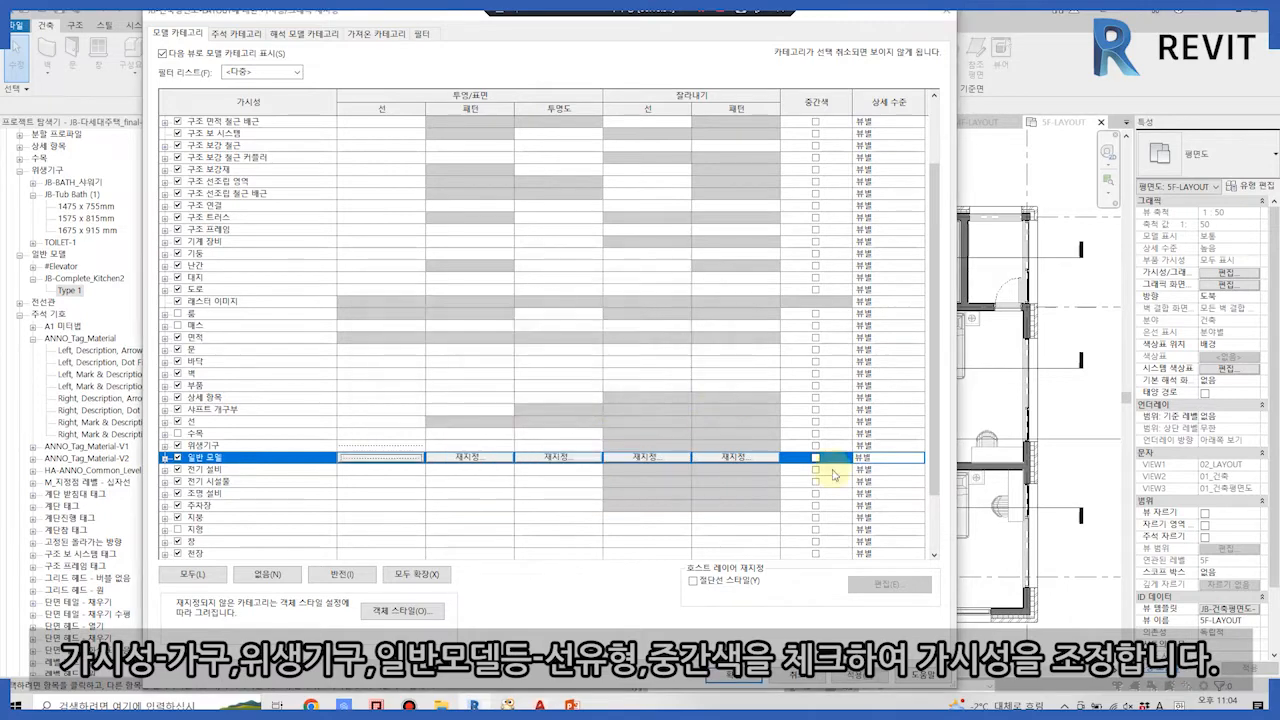
Turn on halftone for the 일반 모델 and 위생기구 categories in the view template.
{"action": "left_click", "coordinate": [210, 445]}
{"action": "left_click", "coordinate": [815, 445]}
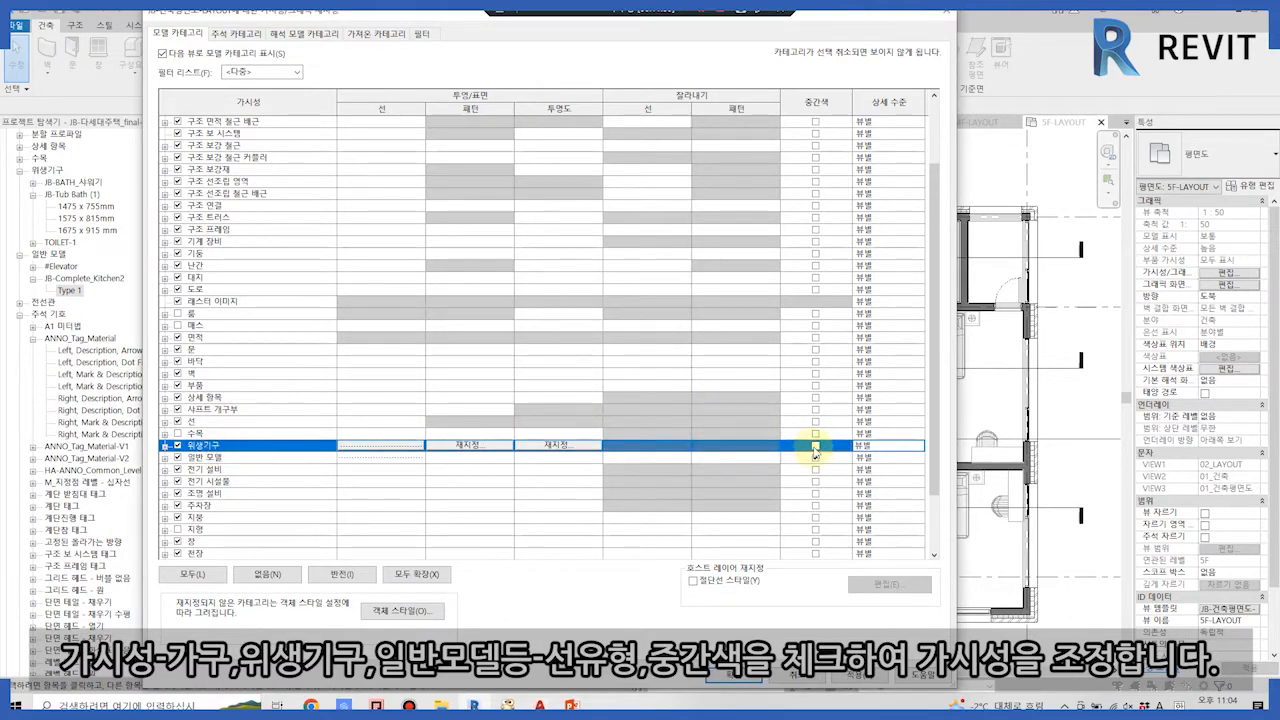
Apply the category visibility overrides to the view template and close both the overrides and template dialogs.
{"action": "left_click", "coordinate": [877, 680]}
{"action": "left_click", "coordinate": [740, 680]}
{"action": "left_click", "coordinate": [670, 633]}
{"action": "scroll", "coordinate": [689, 580], "scroll_direction": "down", "scroll_amount": 2}
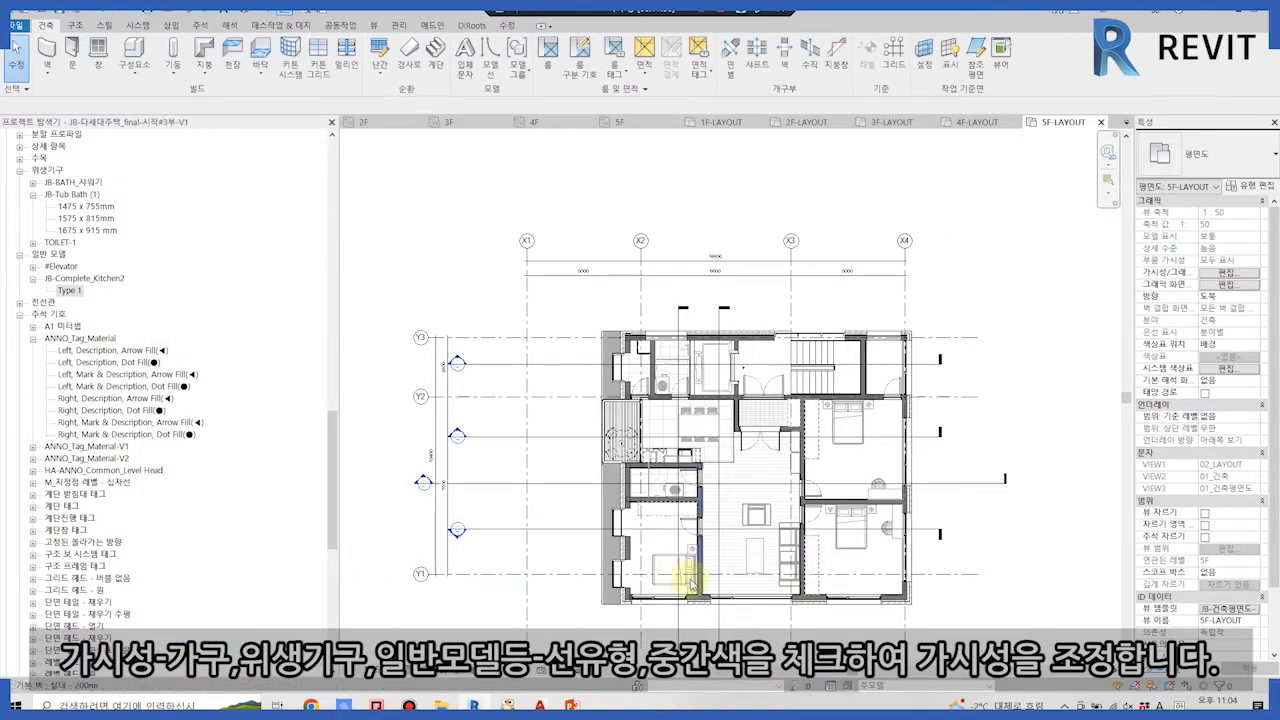
Examine the 4F-, 3F-, 2F- and 1F-LAYOUT plans to check the halftone and line overrides, and return to 5F-LAYOUT.
{"action": "left_click", "coordinate": [977, 122]}
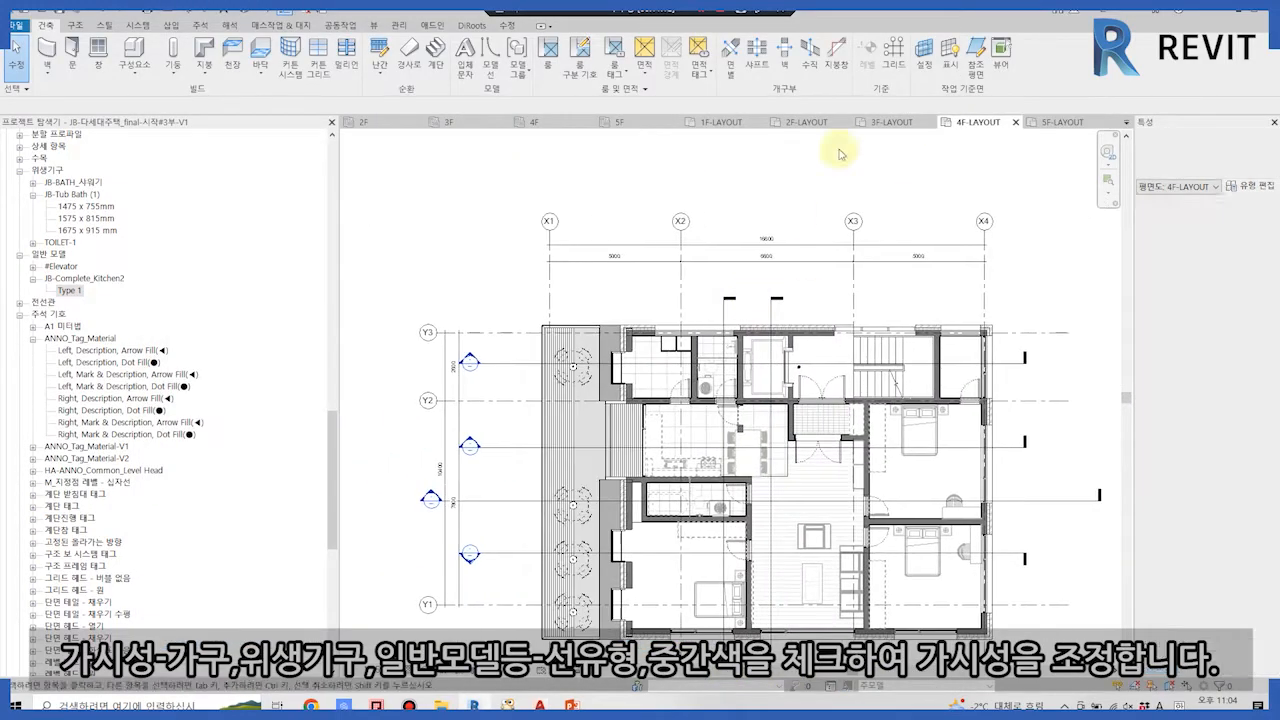
{"action": "left_click", "coordinate": [883, 122]}
{"action": "left_click", "coordinate": [806, 122]}
{"action": "middle_click_drag", "start_coordinate": [819, 296], "coordinate": [746, 300]}
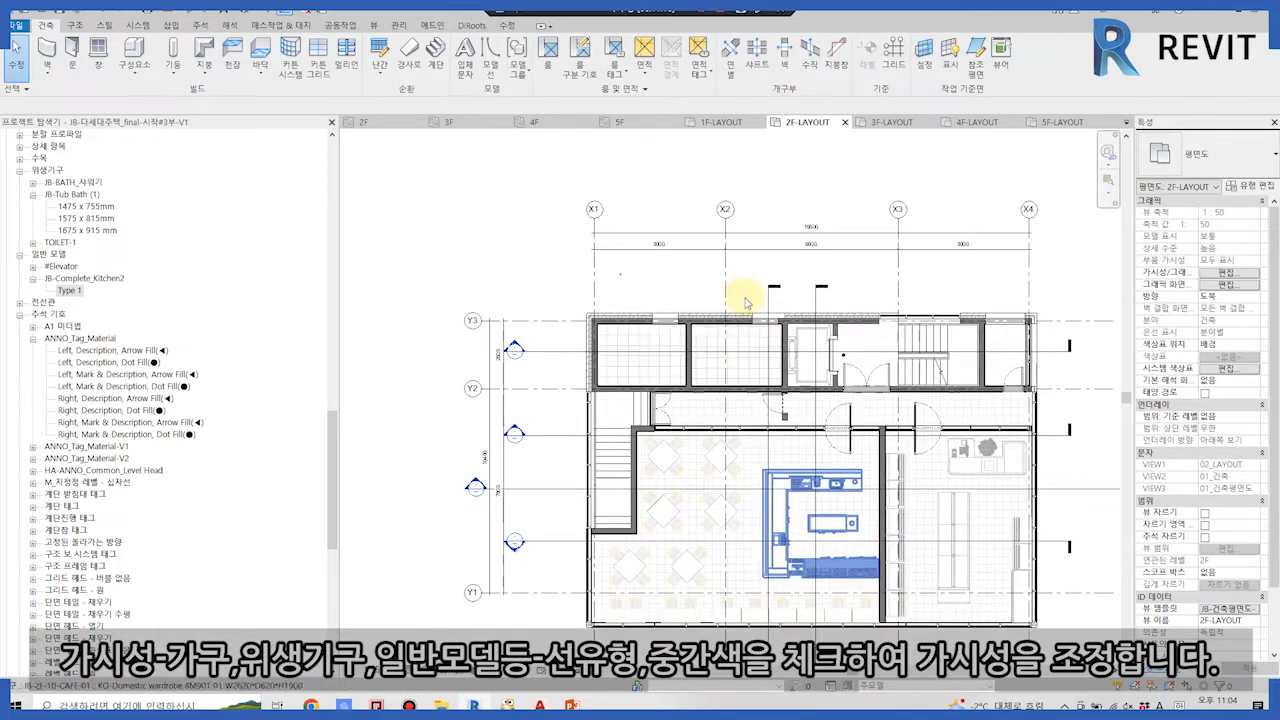
{"action": "left_click", "coordinate": [722, 122]}
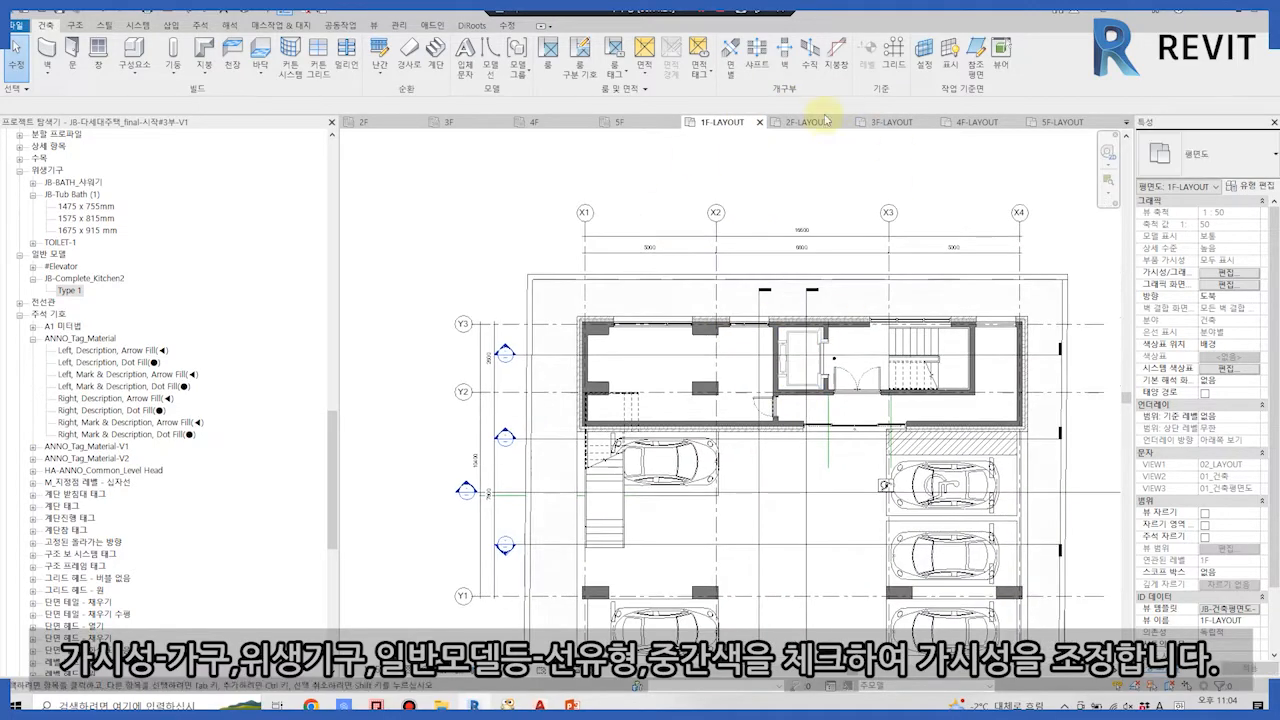
{"action": "left_click", "coordinate": [806, 122]}
{"action": "left_click", "coordinate": [1062, 122]}
Open the model category overrides of the JB-건축평면도-LAYOUT view template from the 5F-LAYOUT view.
{"action": "left_click", "coordinate": [1228, 608]}
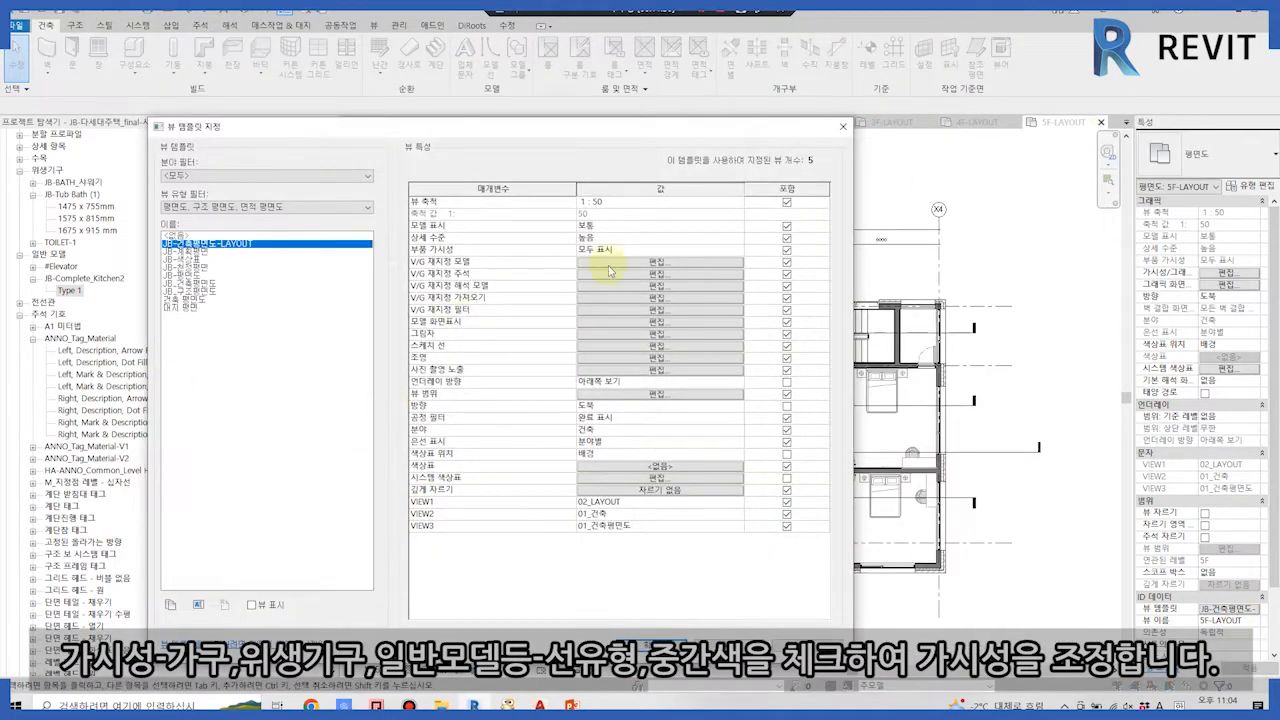
{"action": "left_click", "coordinate": [645, 265]}
{"action": "left_click", "coordinate": [185, 400]}
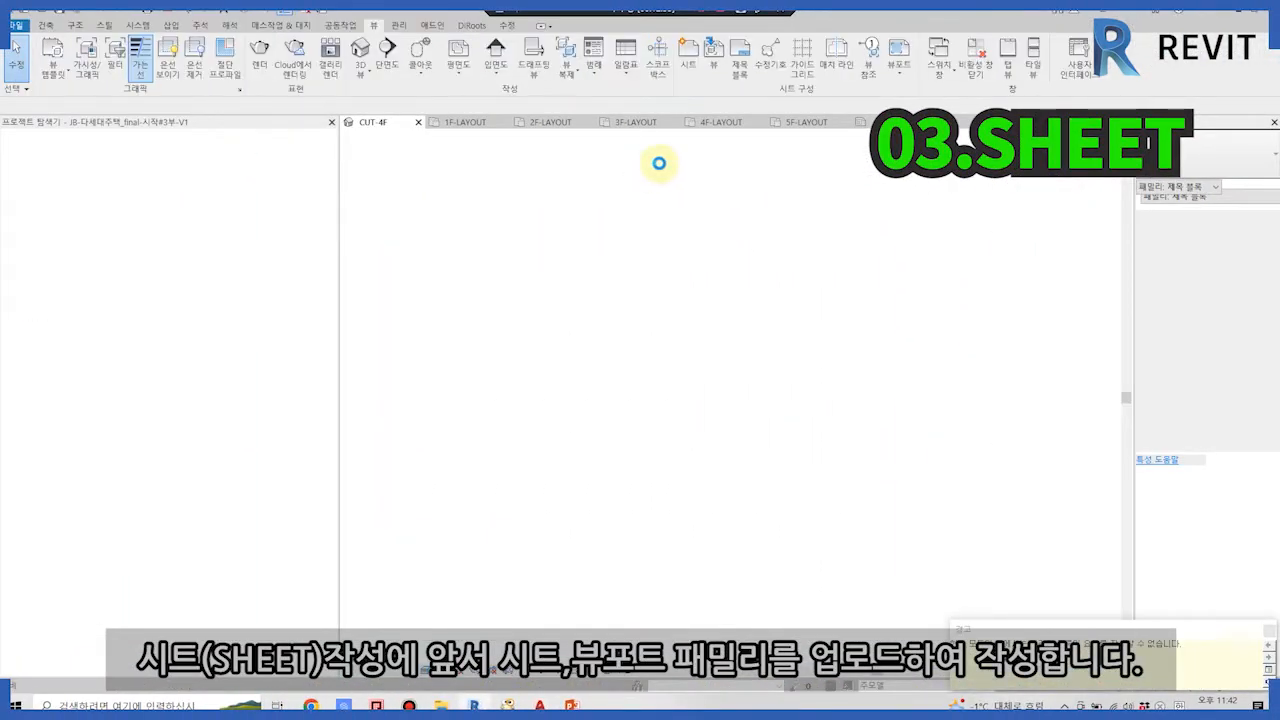
Create a new sheet using the JB-ANNO_Titleblock_Standard-JB A1_841x594 title block.
{"action": "scroll", "coordinate": [155, 345], "scroll_direction": "down", "scroll_amount": 3}
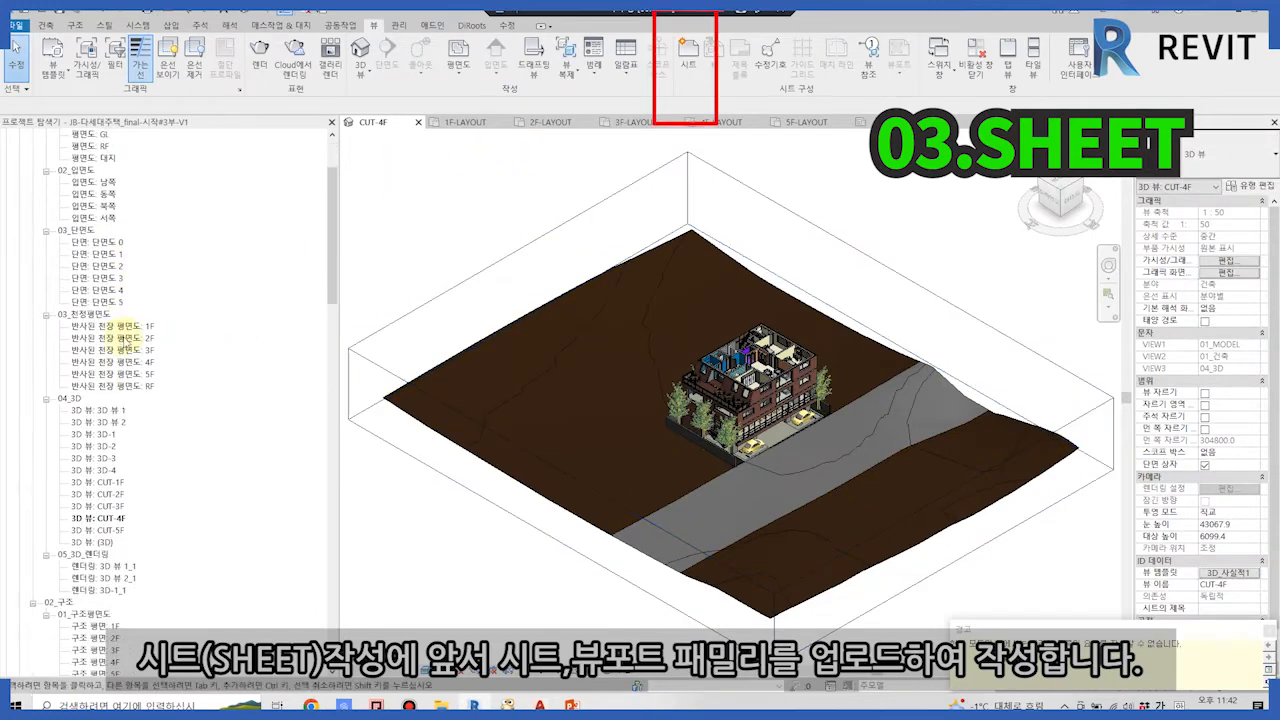
{"action": "left_click", "coordinate": [688, 58]}
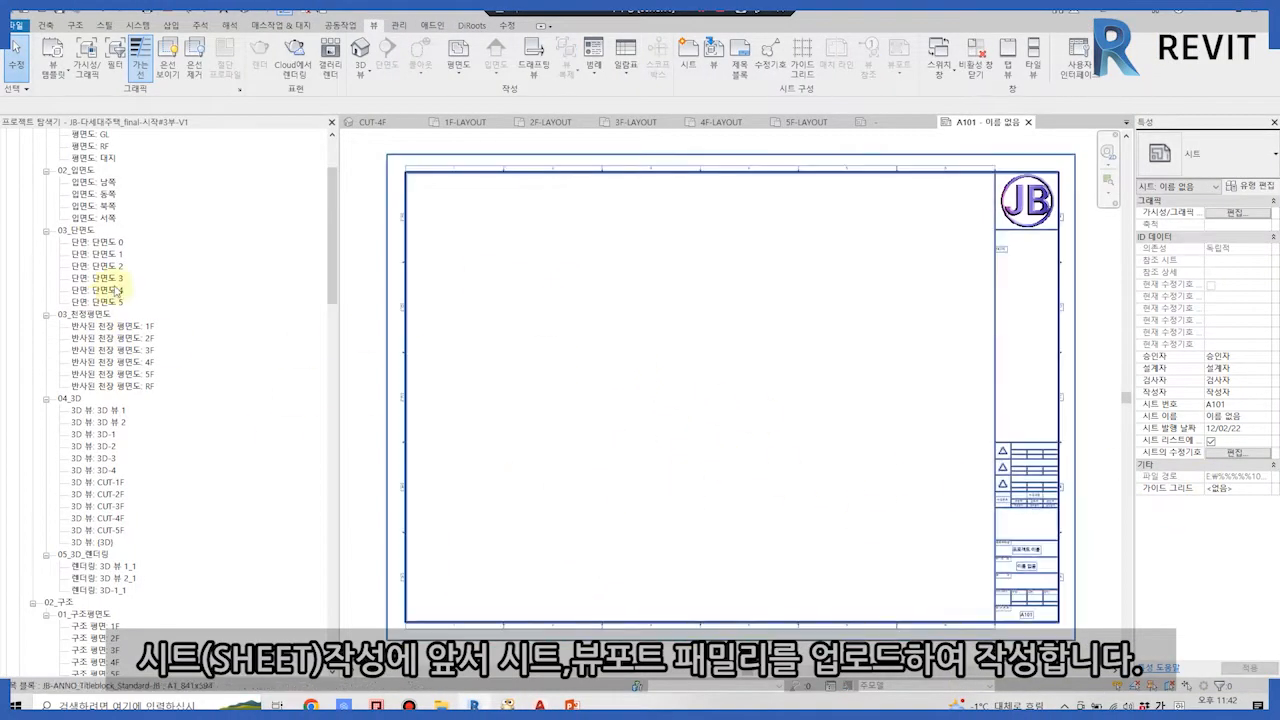
Try placing the 1F model floor plan on sheet A101, and delete its viewport.
{"action": "left_click", "coordinate": [108, 207]}
{"action": "scroll", "coordinate": [105, 210], "scroll_direction": "up", "scroll_amount": 3}
{"action": "left_click", "coordinate": [90, 182]}
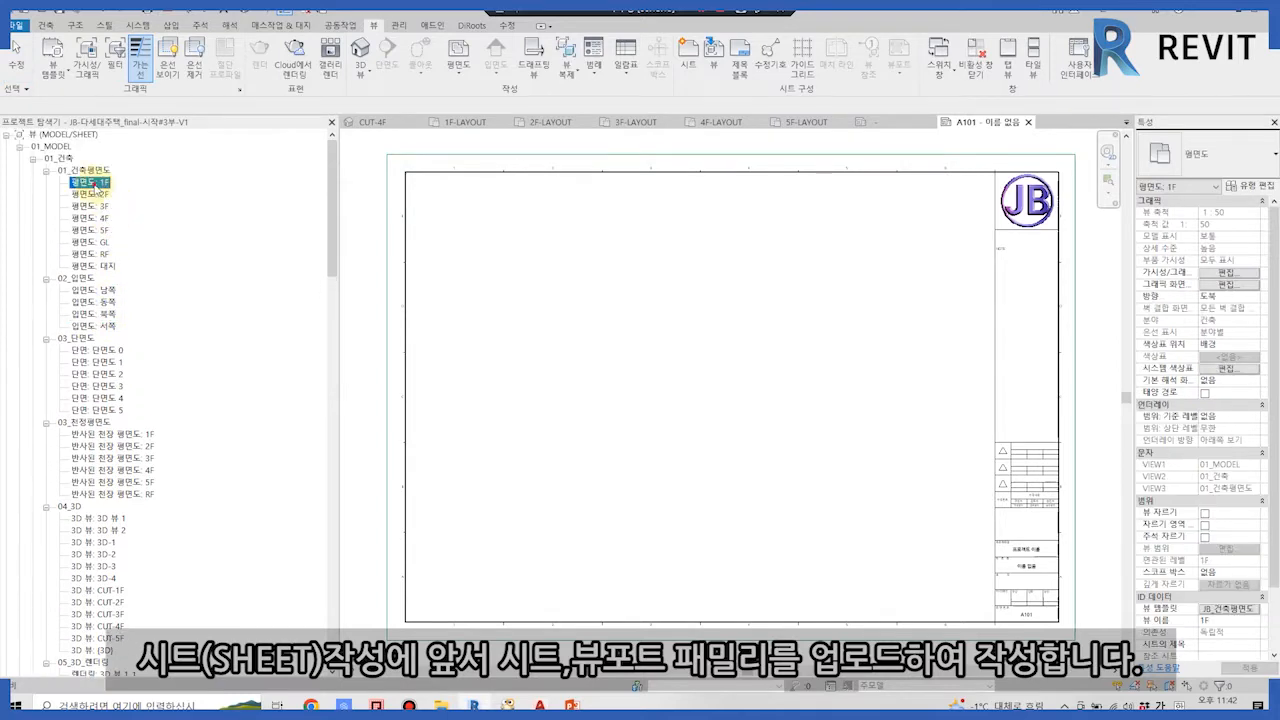
{"action": "left_click_drag", "start_coordinate": [566, 297], "coordinate": [598, 312]}
{"action": "left_click", "coordinate": [613, 344]}
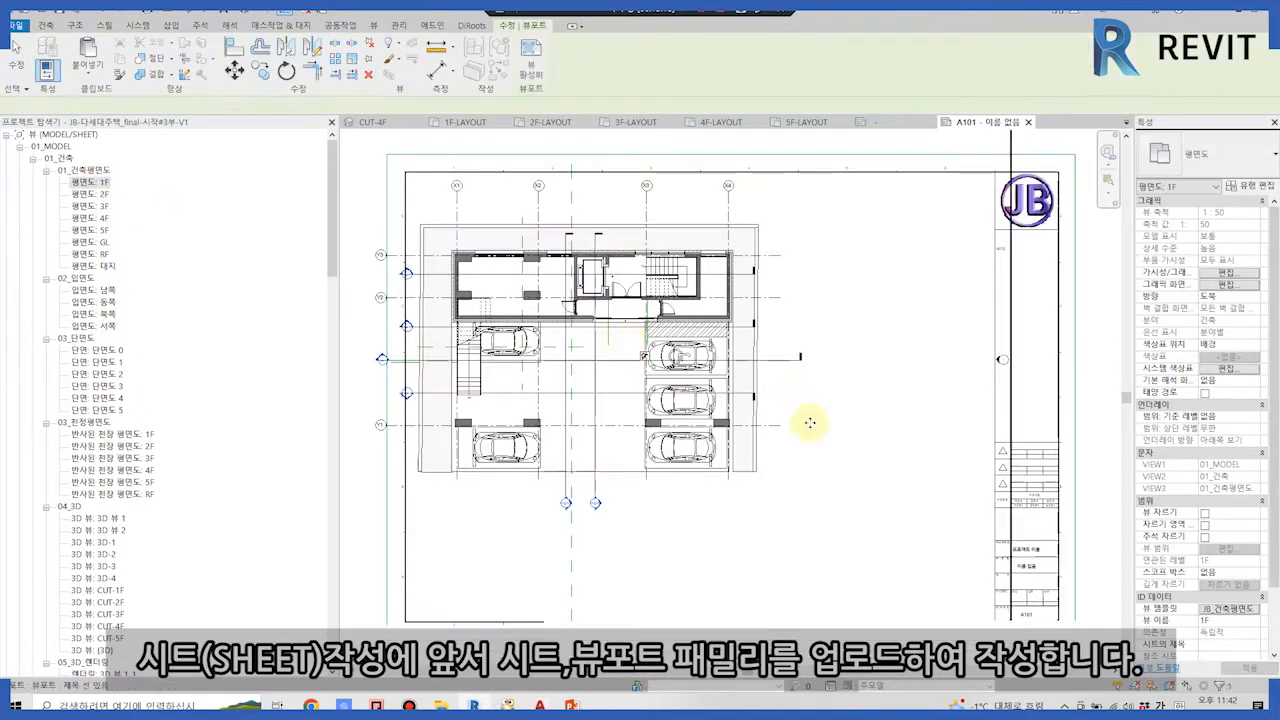
{"action": "scroll", "coordinate": [810, 430], "scroll_direction": "down", "scroll_amount": 1}
{"action": "left_click_drag", "start_coordinate": [700, 425], "coordinate": [733, 510]}
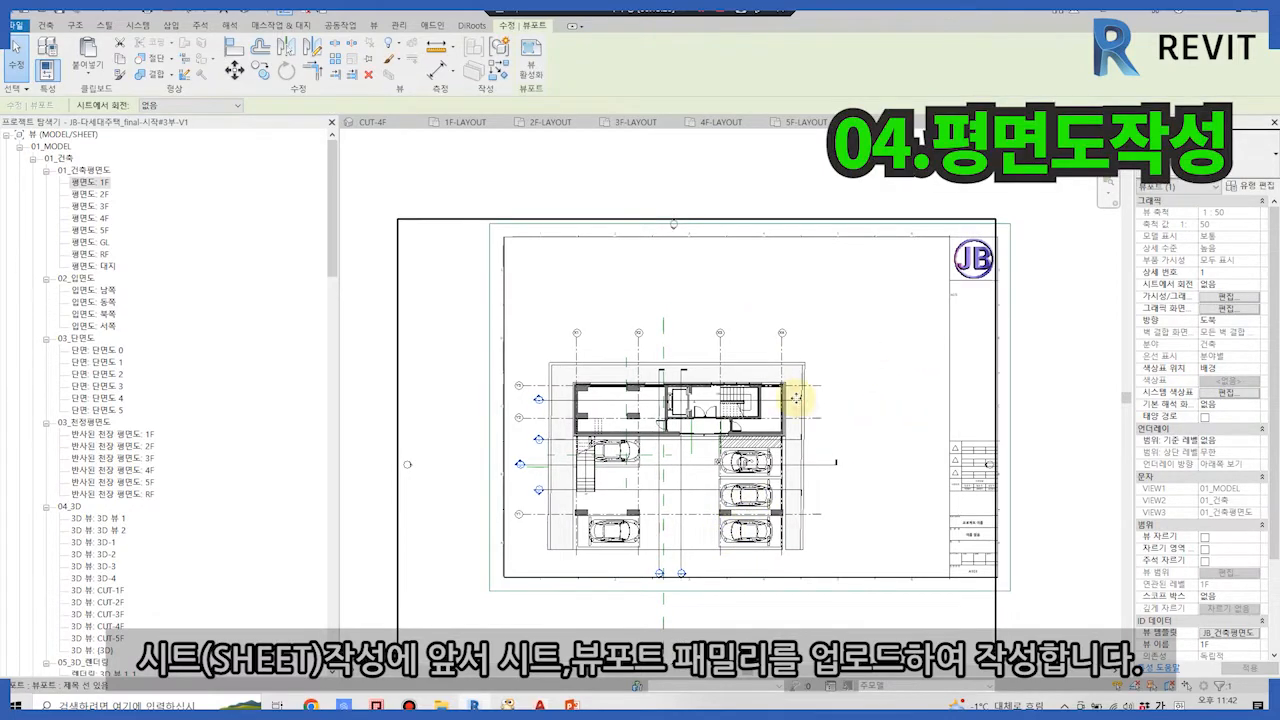
{"action": "key", "text": "Delete"}
Place the 1F-LAYOUT floor plan on sheet A101 and turn on its view crop and crop region visibility.
{"action": "scroll", "coordinate": [100, 450], "scroll_direction": "down", "scroll_amount": 8}
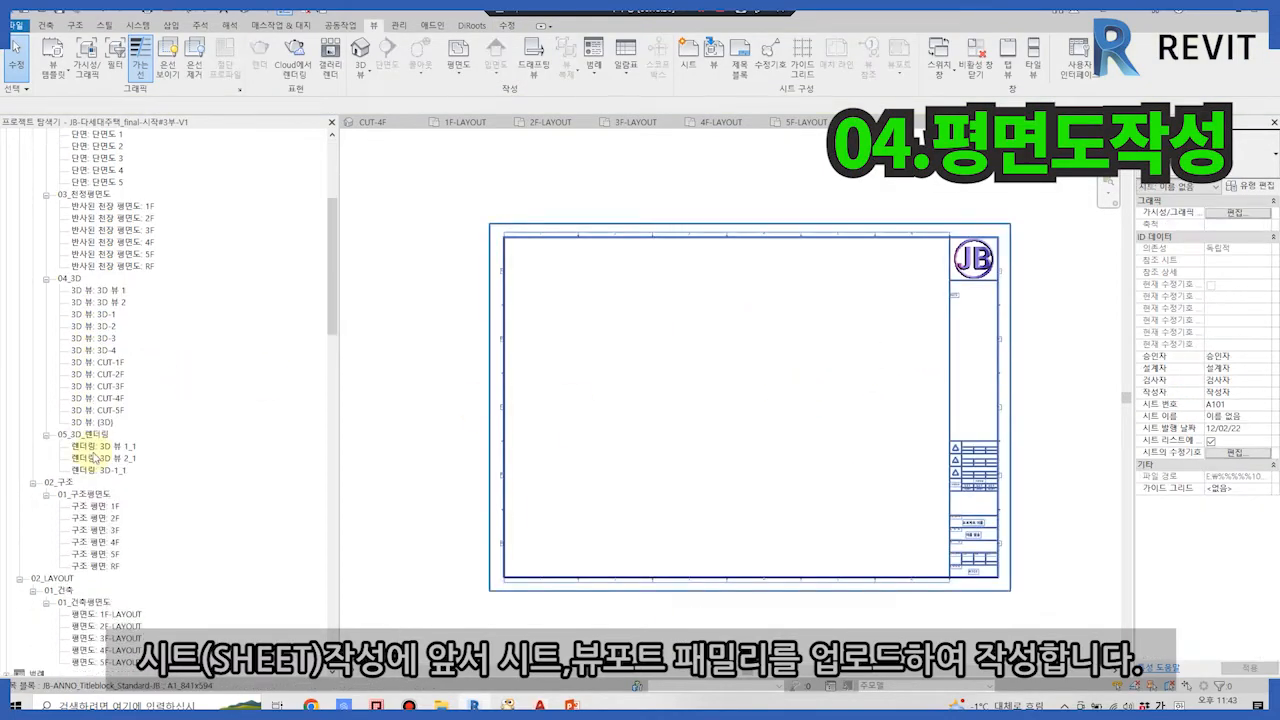
{"action": "left_click", "coordinate": [122, 566]}
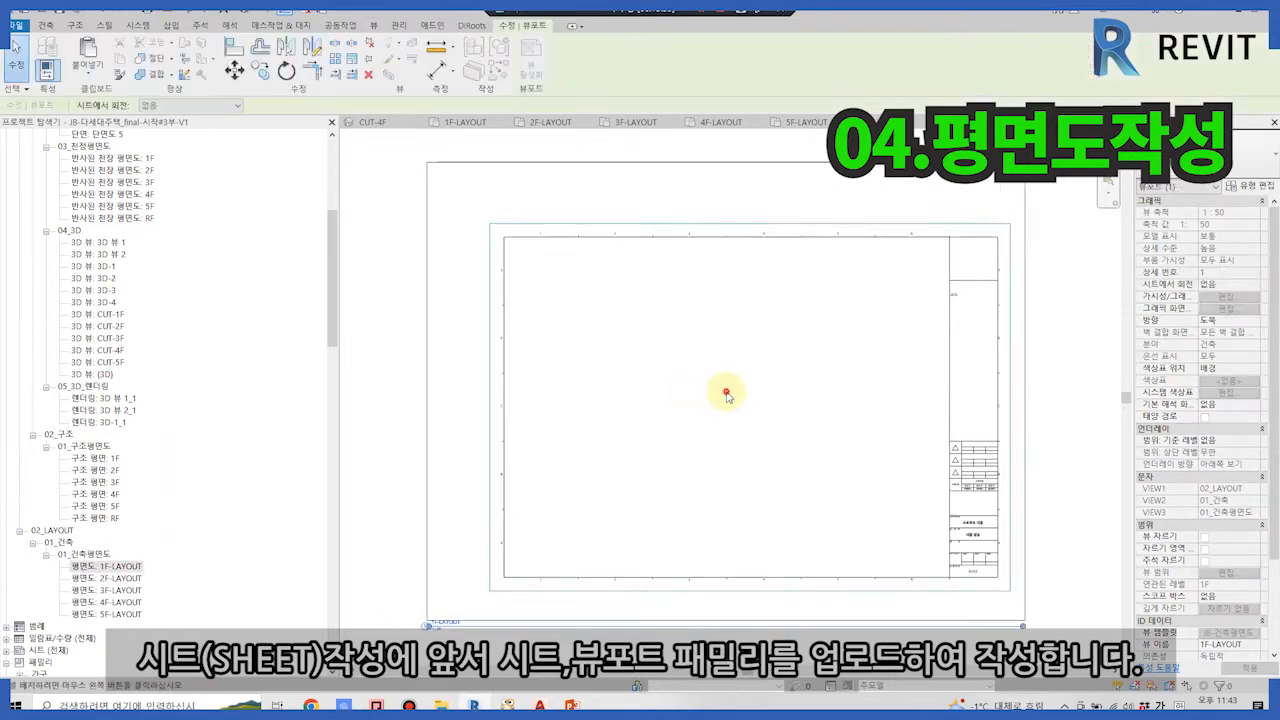
{"action": "left_click", "coordinate": [742, 433]}
{"action": "left_click_drag", "start_coordinate": [740, 433], "coordinate": [774, 413]}
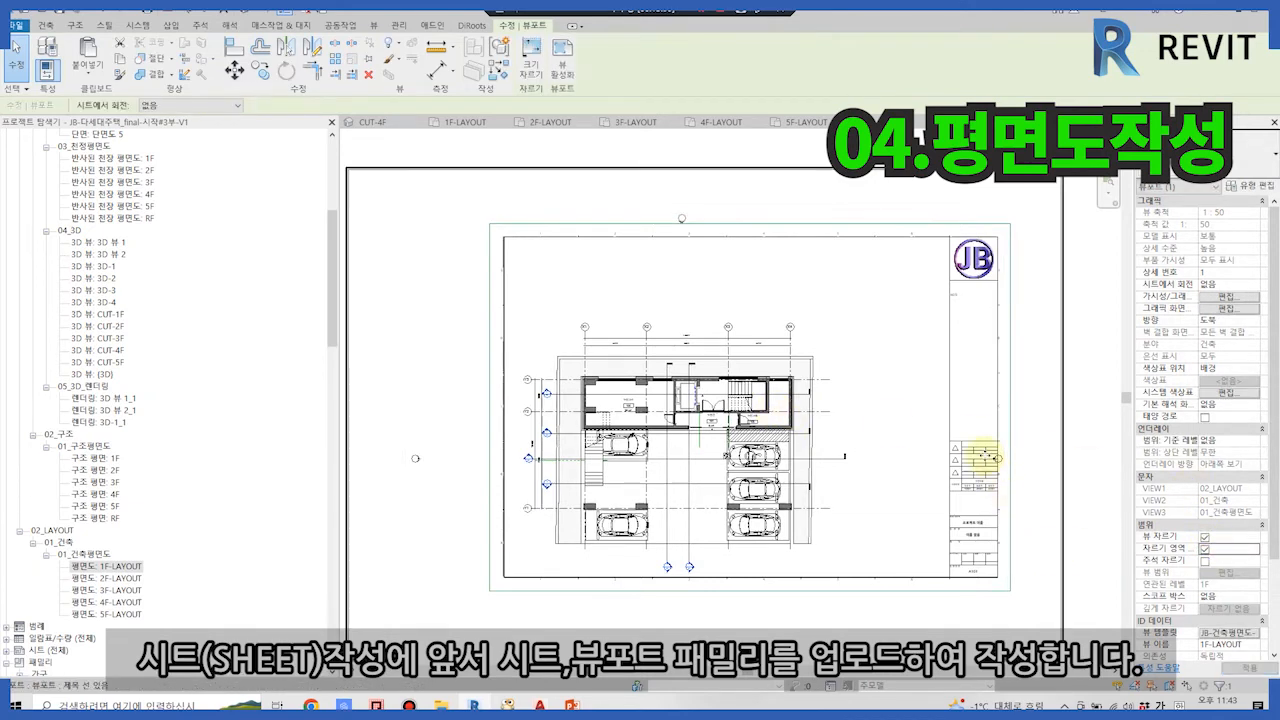
Move and nudge the 1F-LAYOUT viewport until the plan sits inside the title block's drawing area.
{"action": "scroll", "coordinate": [985, 457], "scroll_direction": "down", "scroll_amount": 2}
{"action": "left_click", "coordinate": [546, 624]}
{"action": "left_click", "coordinate": [648, 622]}
{"action": "left_click_drag", "start_coordinate": [651, 623], "coordinate": [701, 617]}
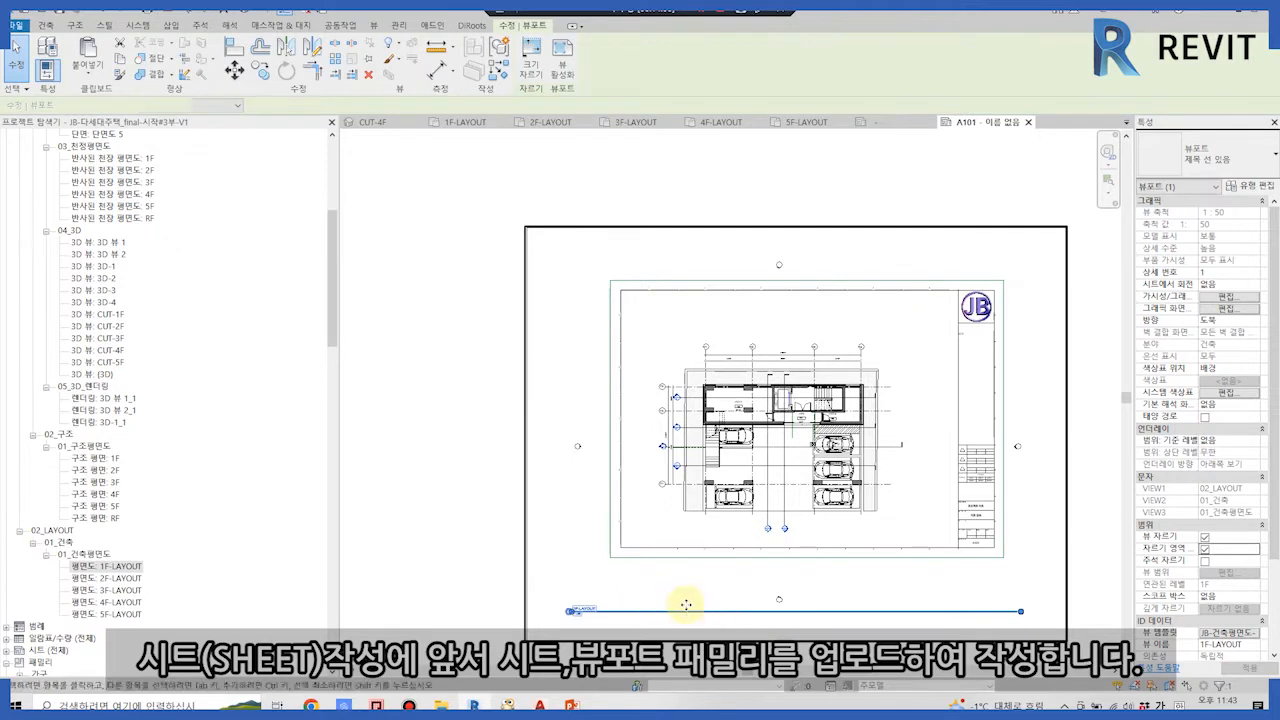
{"action": "key", "text": "Down"}
{"action": "key", "text": "Down"}
{"action": "key", "text": "Down"}
{"action": "key", "text": "Down"}
{"action": "key", "text": "Down"}
{"action": "key", "text": "Up"}
{"action": "key", "text": "Up"}
{"action": "key", "text": "Up"}
{"action": "key", "text": "Up"}
{"action": "key", "text": "Left"}
{"action": "key", "text": "Left"}
{"action": "key", "text": "Left"}
{"action": "key", "text": "Left"}
{"action": "key", "text": "Left"}
{"action": "key", "text": "Left"}
{"action": "key", "text": "Left"}
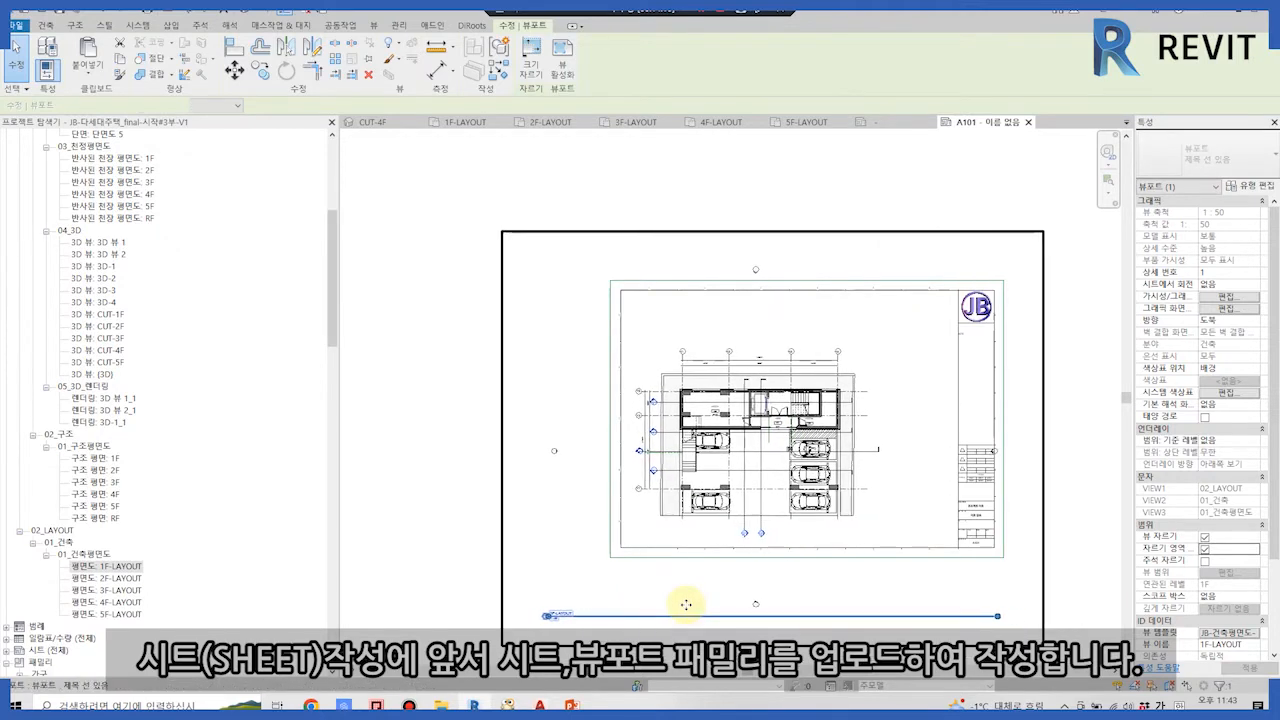
{"action": "key", "text": "Right"}
{"action": "key", "text": "Right"}
{"action": "key", "text": "Down"}
{"action": "key", "text": "Down"}
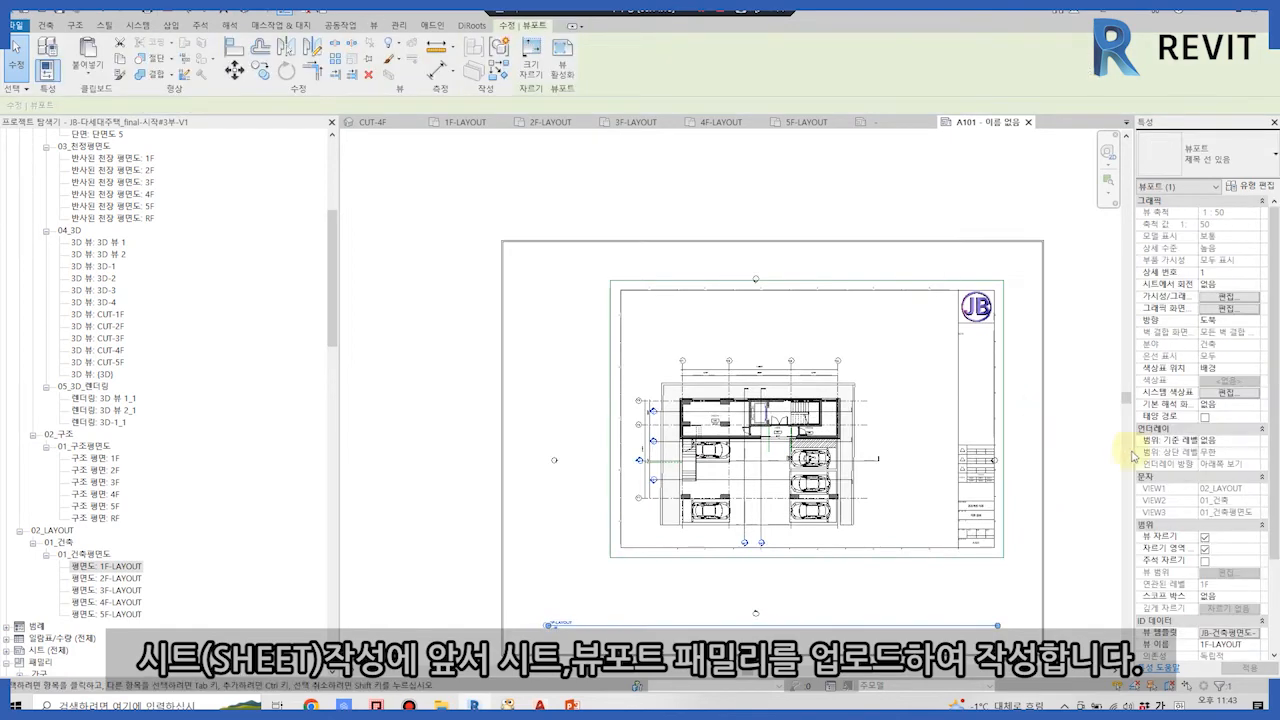
Activate the 1F-LAYOUT view on the sheet and pull all four sides of its crop region in around the plan.
{"action": "left_click", "coordinate": [562, 58]}
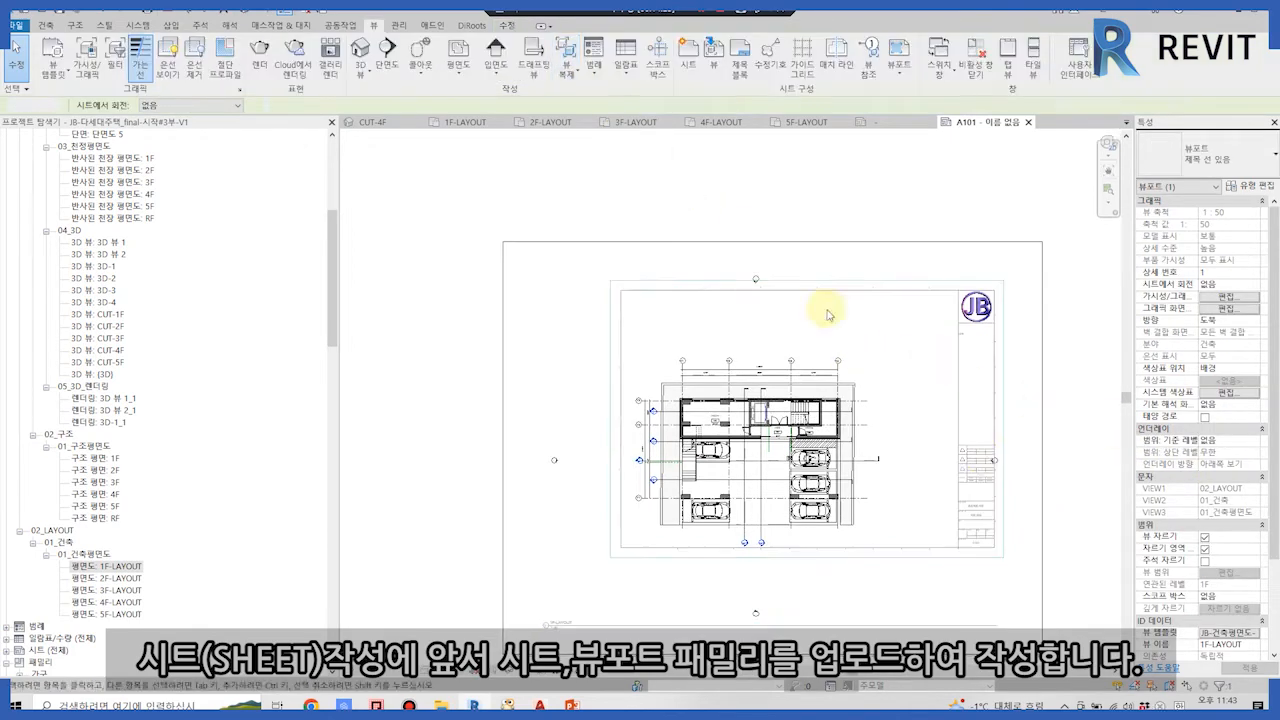
{"action": "left_click", "coordinate": [1041, 432]}
{"action": "left_click_drag", "start_coordinate": [1042, 447], "coordinate": [886, 448]}
{"action": "left_click_drag", "start_coordinate": [503, 449], "coordinate": [619, 449]}
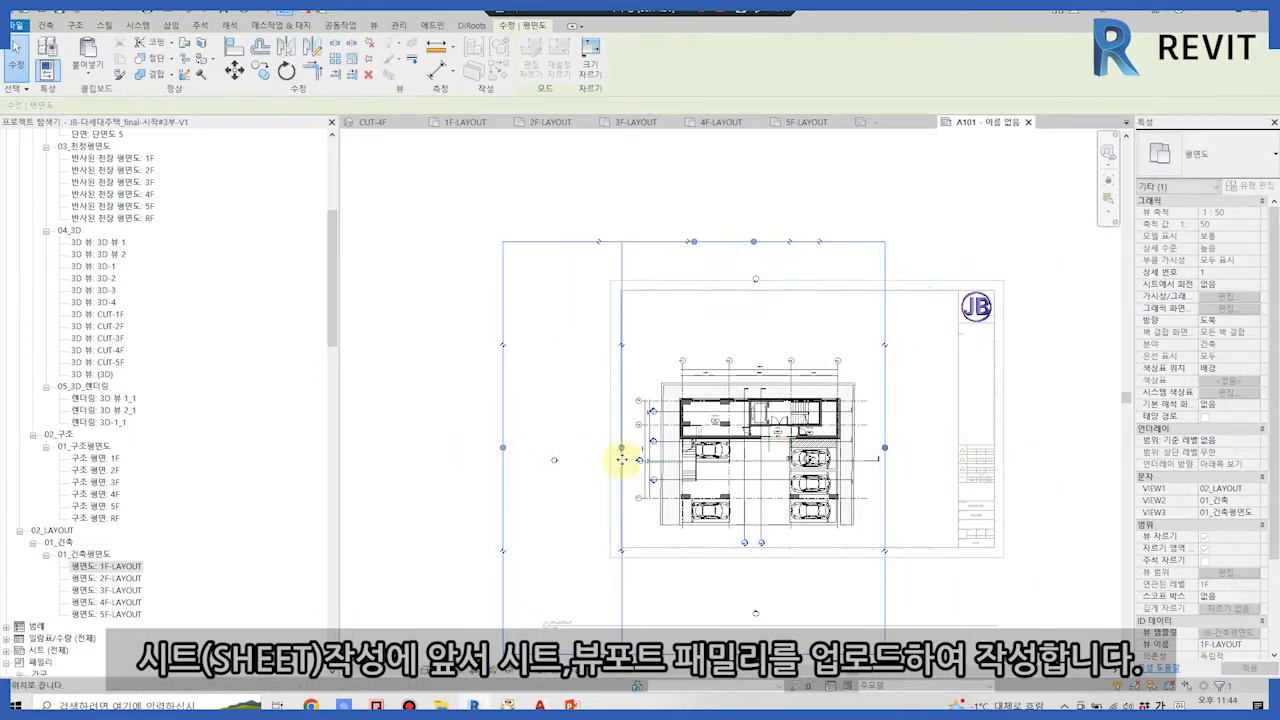
{"action": "left_click_drag", "start_coordinate": [753, 632], "coordinate": [746, 550]}
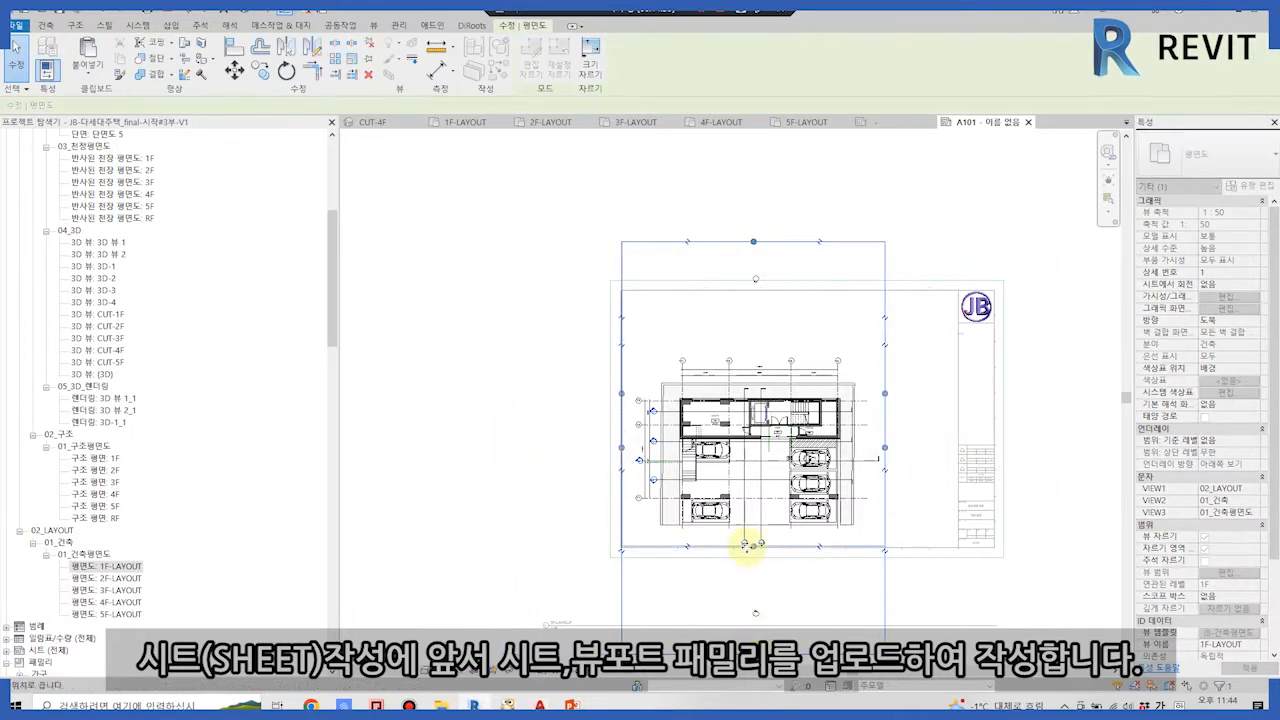
{"action": "left_click_drag", "start_coordinate": [753, 241], "coordinate": [763, 340]}
{"action": "left_click", "coordinate": [940, 594]}
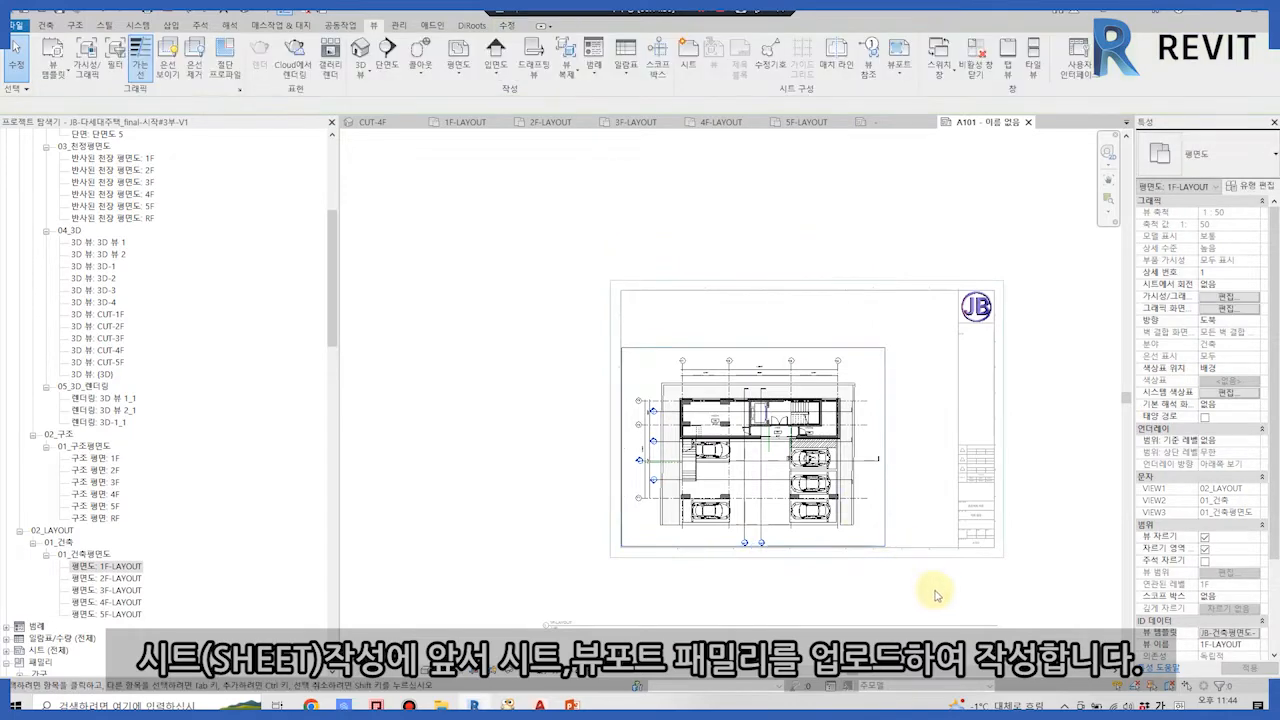
Reactivate the 1F-LAYOUT view on the sheet and turn on its annotation crop.
{"action": "left_click", "coordinate": [580, 628]}
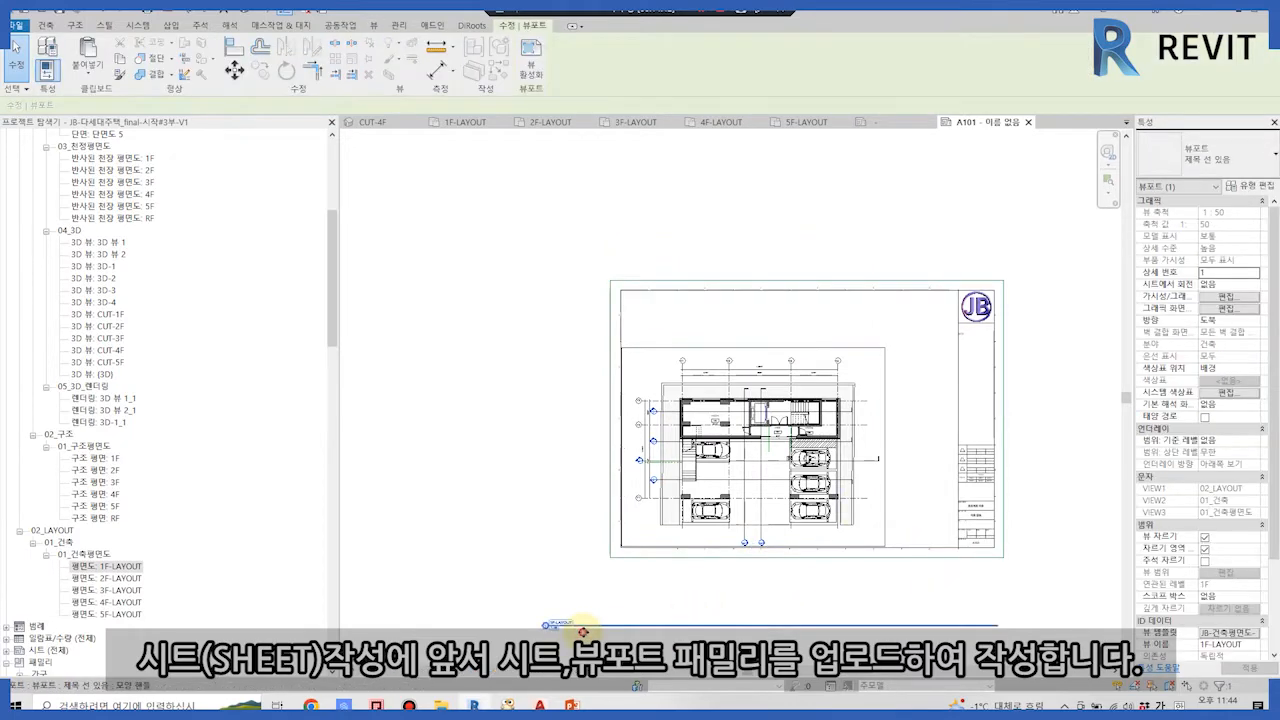
{"action": "scroll", "coordinate": [790, 448], "scroll_direction": "up", "scroll_amount": 2}
{"action": "left_click", "coordinate": [941, 342]}
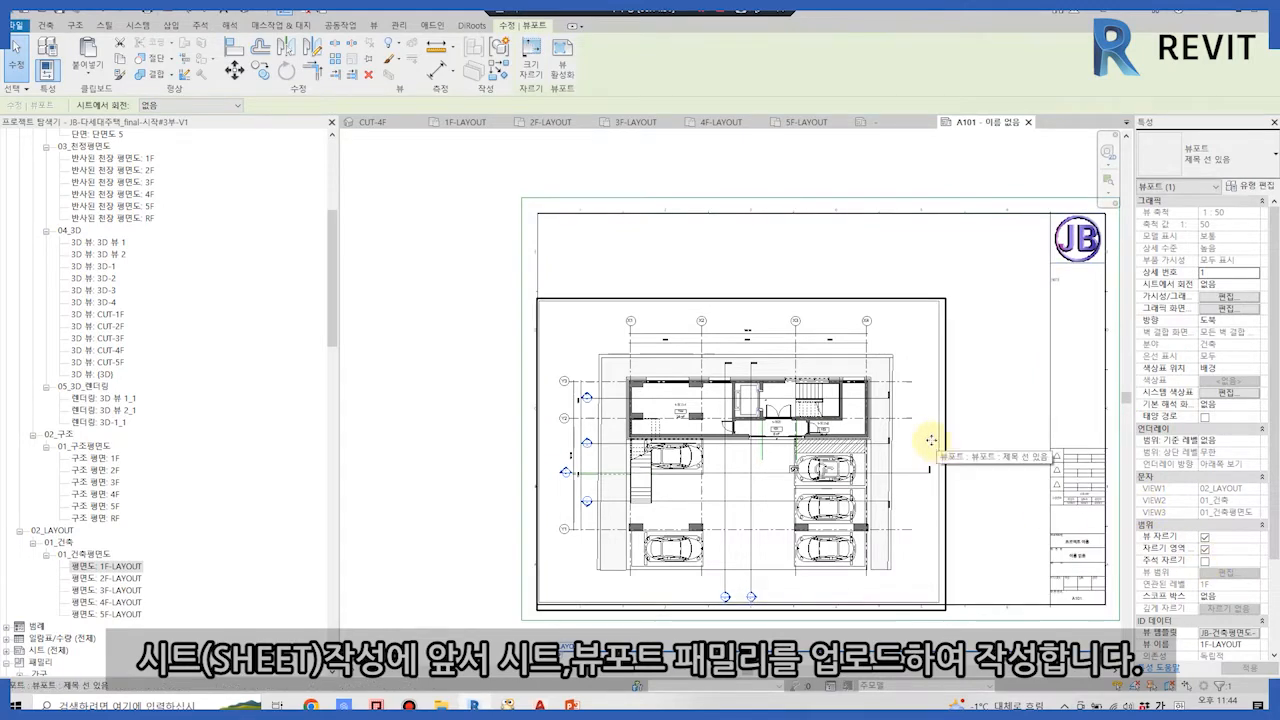
{"action": "left_click", "coordinate": [565, 68]}
{"action": "left_click", "coordinate": [938, 421]}
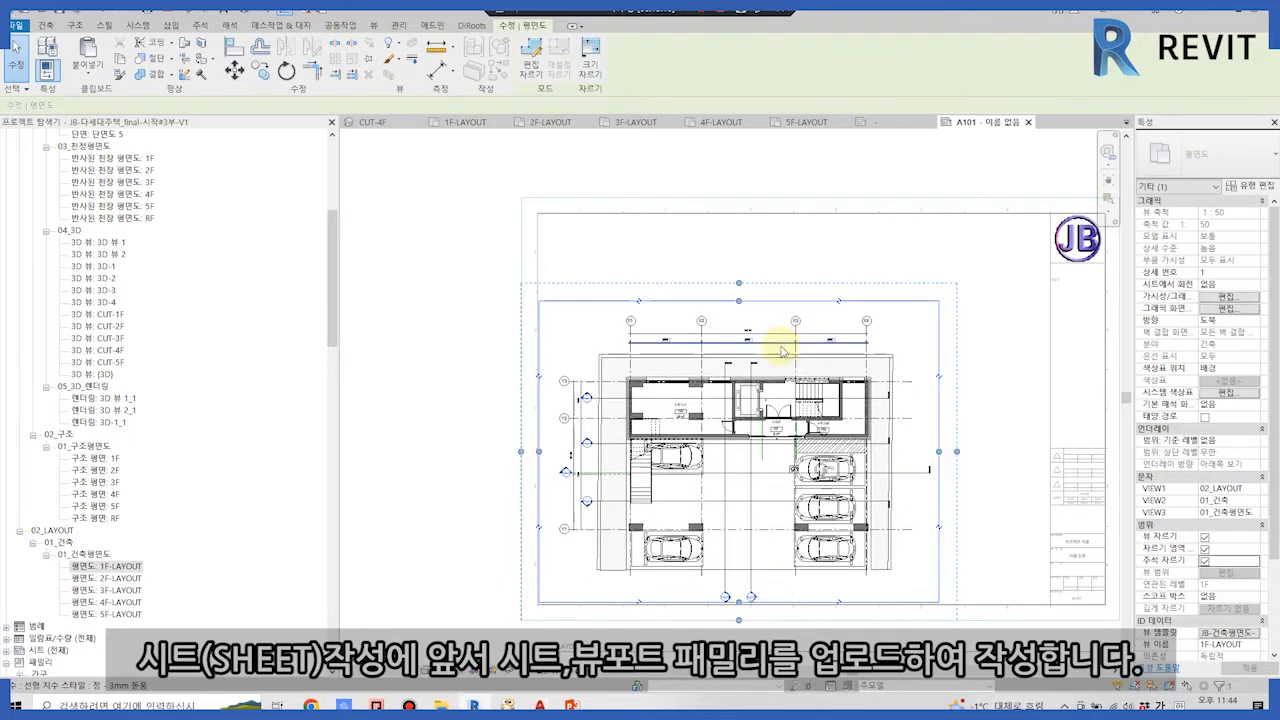
Turn off the view crop, crop region visibility and annotation crop for 1F-LAYOUT, and leave the active view.
{"action": "left_click", "coordinate": [983, 353]}
{"action": "left_click", "coordinate": [940, 364]}
{"action": "left_click", "coordinate": [1212, 538]}
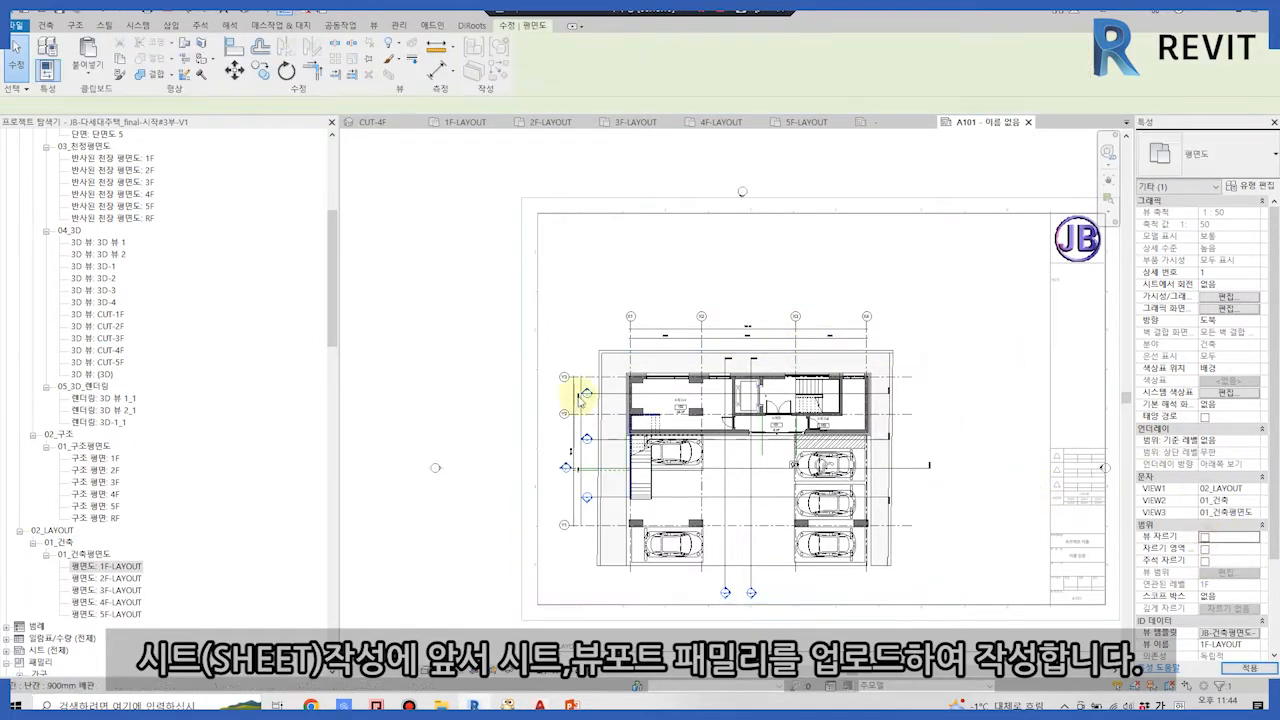
{"action": "left_click", "coordinate": [437, 352]}
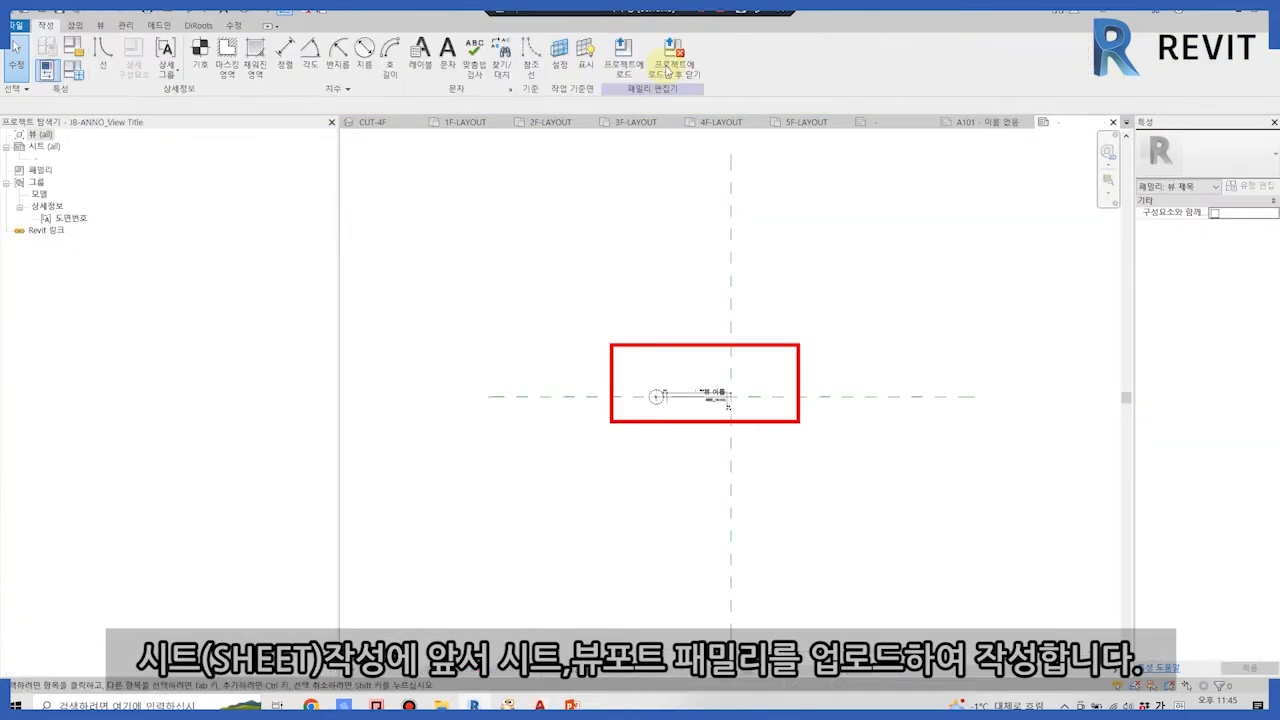
Load the JB-ANNO_View Title family into the project and close the family.
{"action": "left_click", "coordinate": [667, 70]}
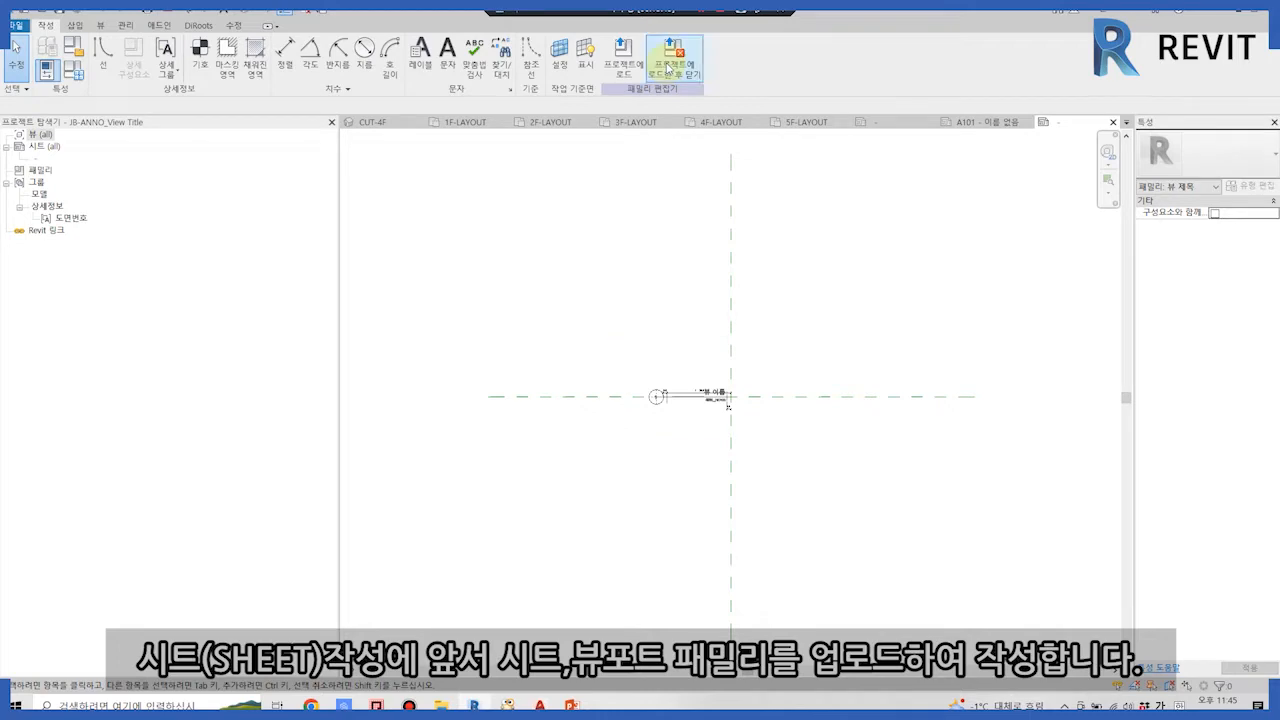
{"action": "left_click", "coordinate": [586, 445]}
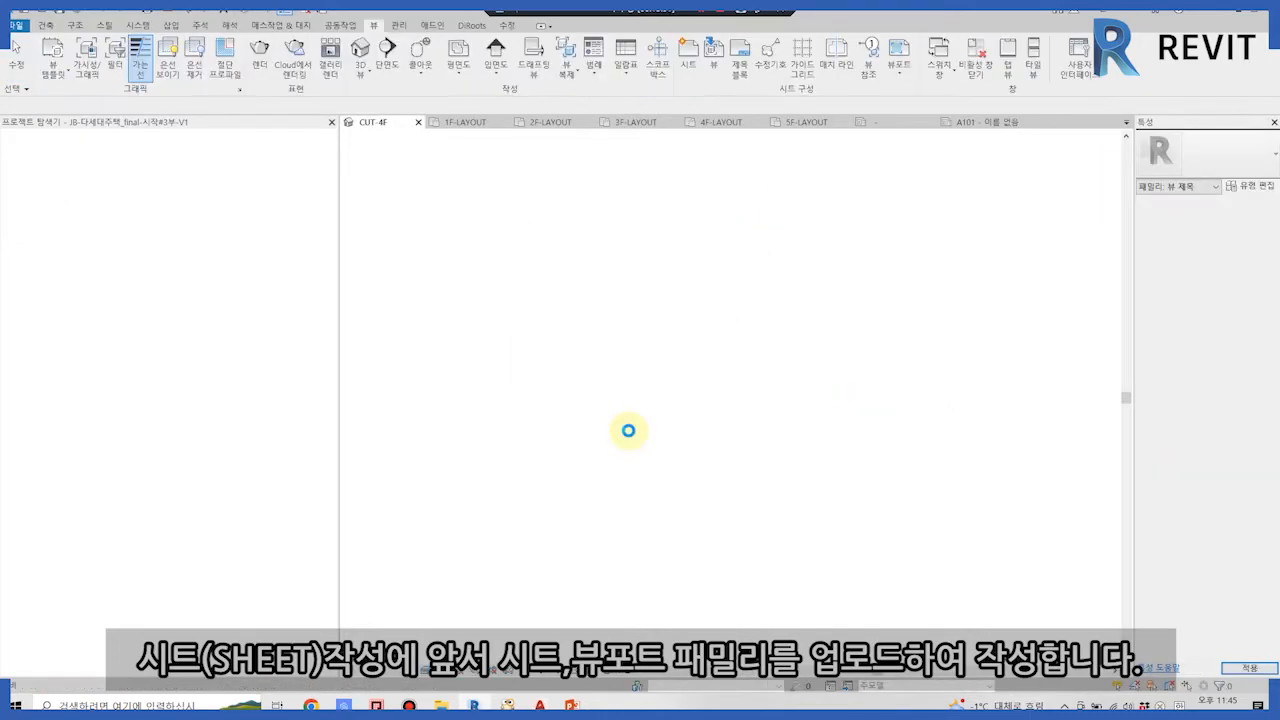
{"action": "left_click", "coordinate": [460, 122]}
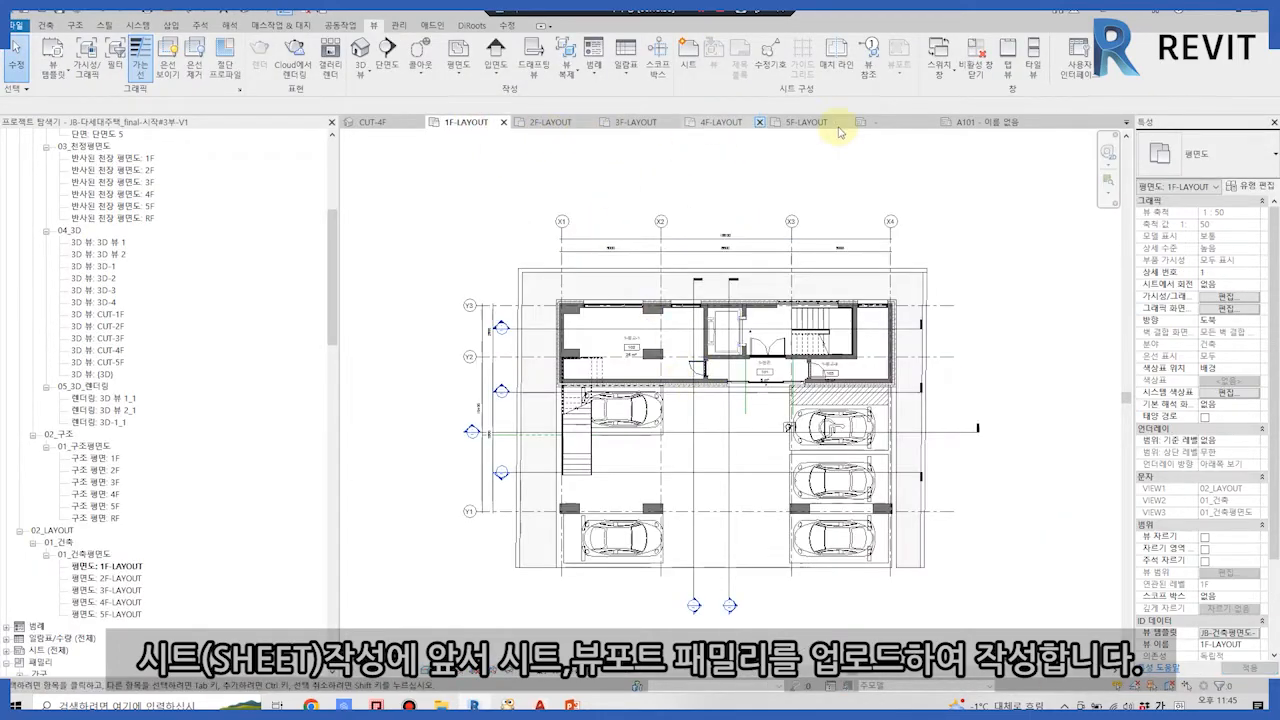
Edit the 제목 선 있음 type of the 1F-LAYOUT viewport on sheet A101 to use the loaded view title.
{"action": "left_click", "coordinate": [987, 122]}
{"action": "left_click", "coordinate": [1020, 575]}
{"action": "key", "text": "Escape"}
{"action": "middle_click_drag", "start_coordinate": [689, 570], "coordinate": [683, 500]}
{"action": "left_click", "coordinate": [579, 581]}
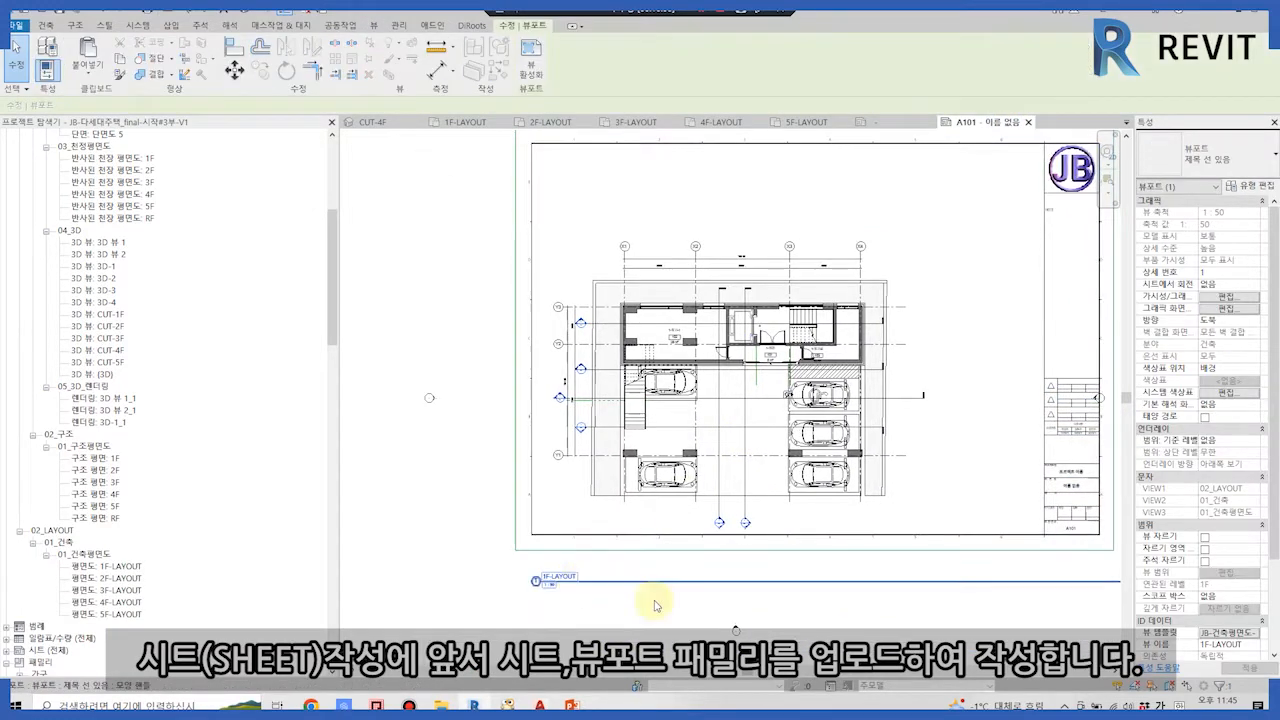
{"action": "left_click", "coordinate": [1207, 155]}
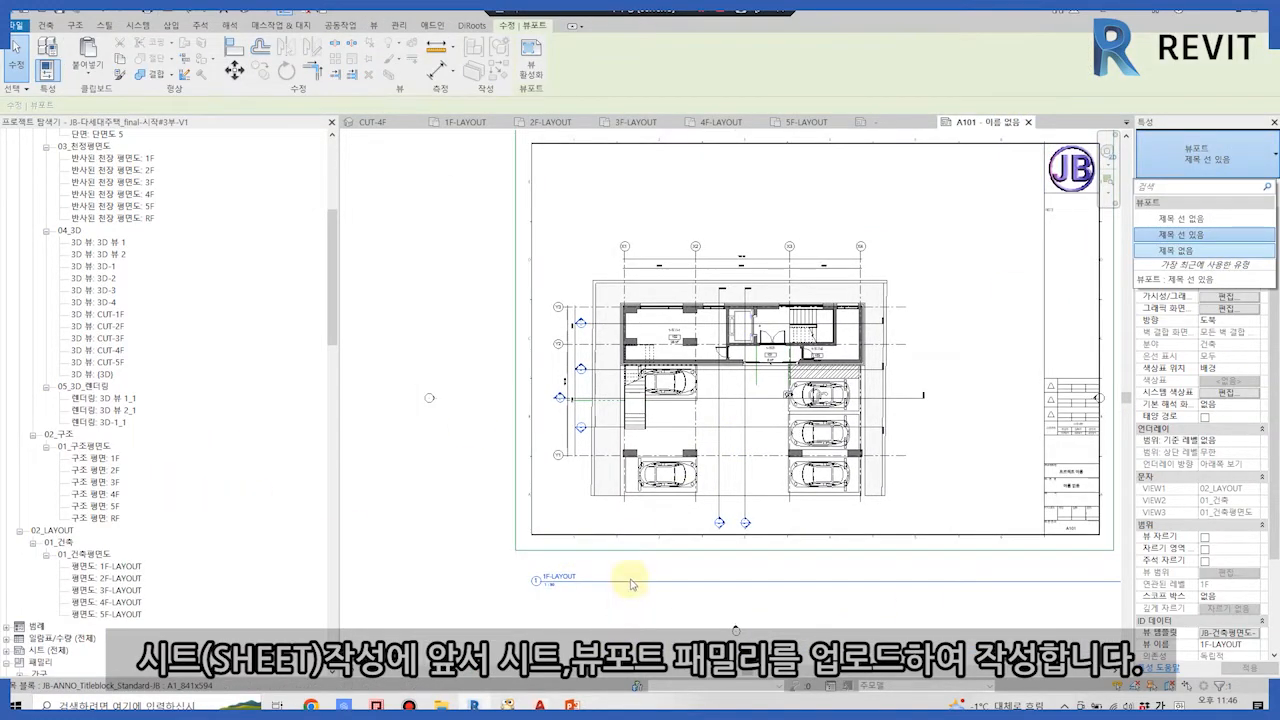
{"action": "left_click", "coordinate": [867, 512]}
{"action": "left_click", "coordinate": [1250, 185]}
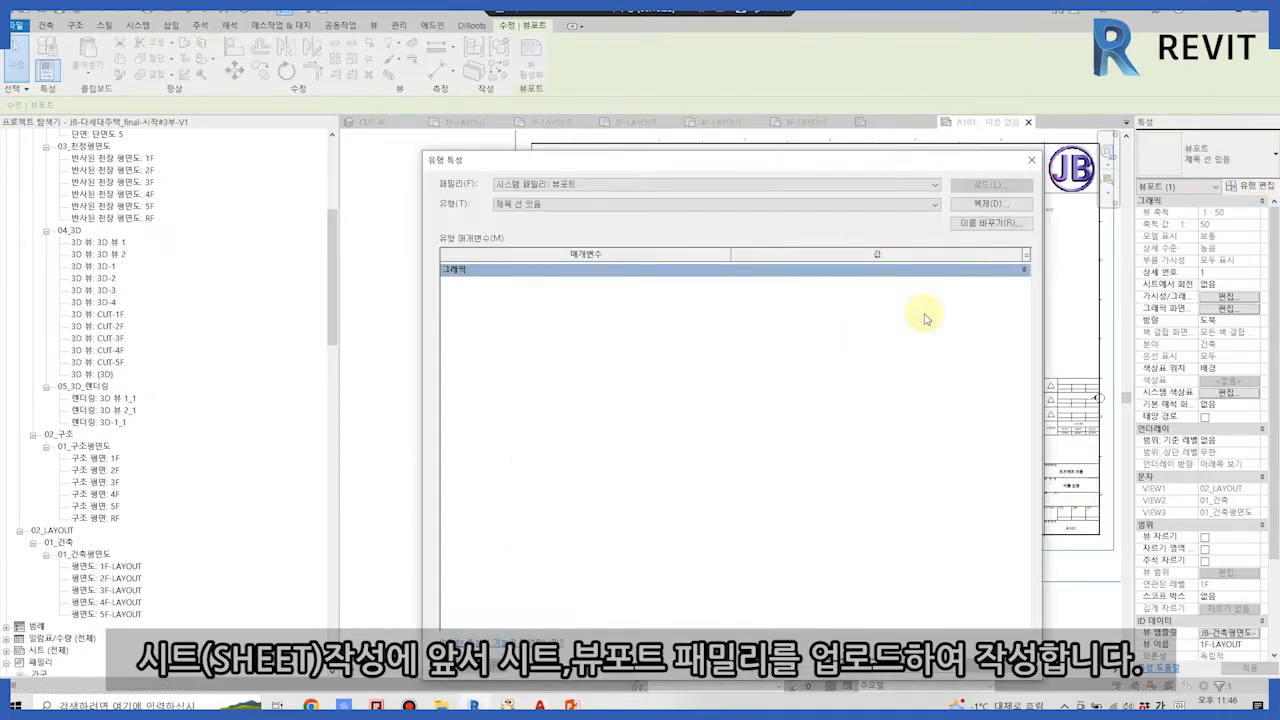
{"action": "left_click", "coordinate": [990, 276]}
{"action": "left_click", "coordinate": [1022, 270]}
{"action": "left_click", "coordinate": [836, 286]}
{"action": "left_click", "coordinate": [1017, 283]}
{"action": "left_click", "coordinate": [906, 318]}
{"action": "left_click", "coordinate": [820, 667]}
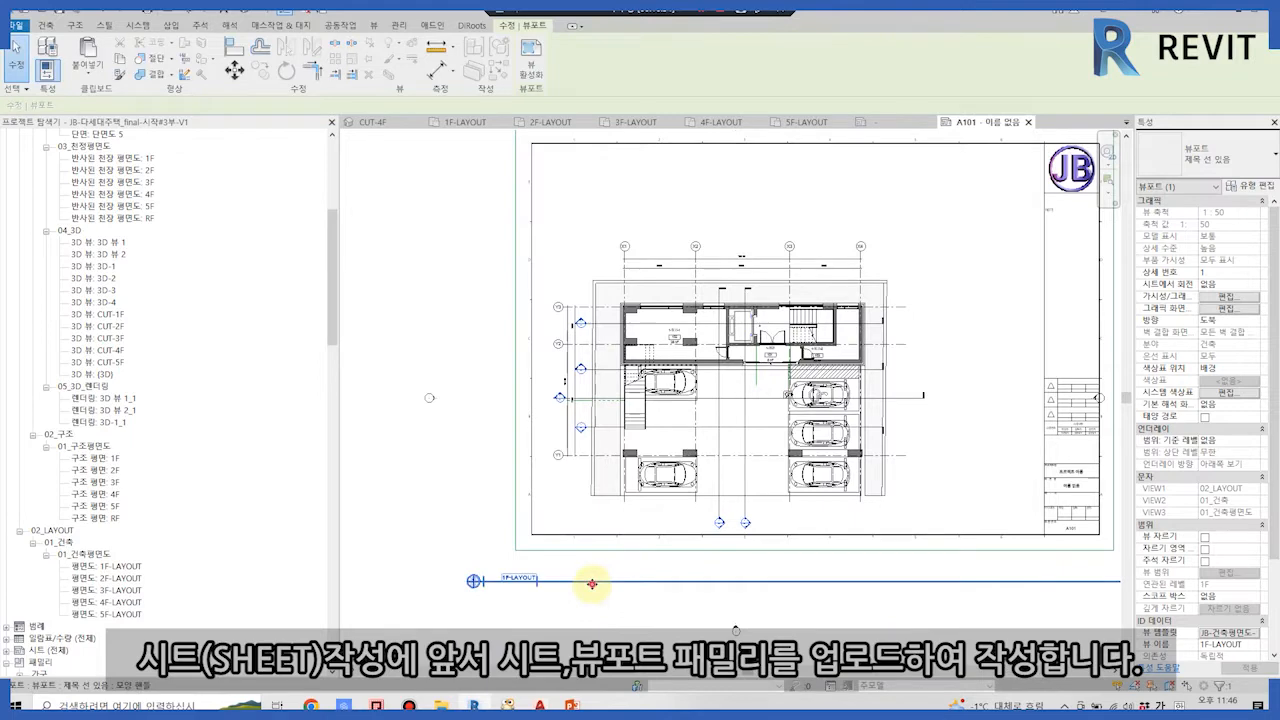
Move the 1F-LAYOUT view title onto the sheet, just beneath the floor plan's lower-right corner.
{"action": "scroll", "coordinate": [1132, 605], "scroll_direction": "down", "scroll_amount": 3}
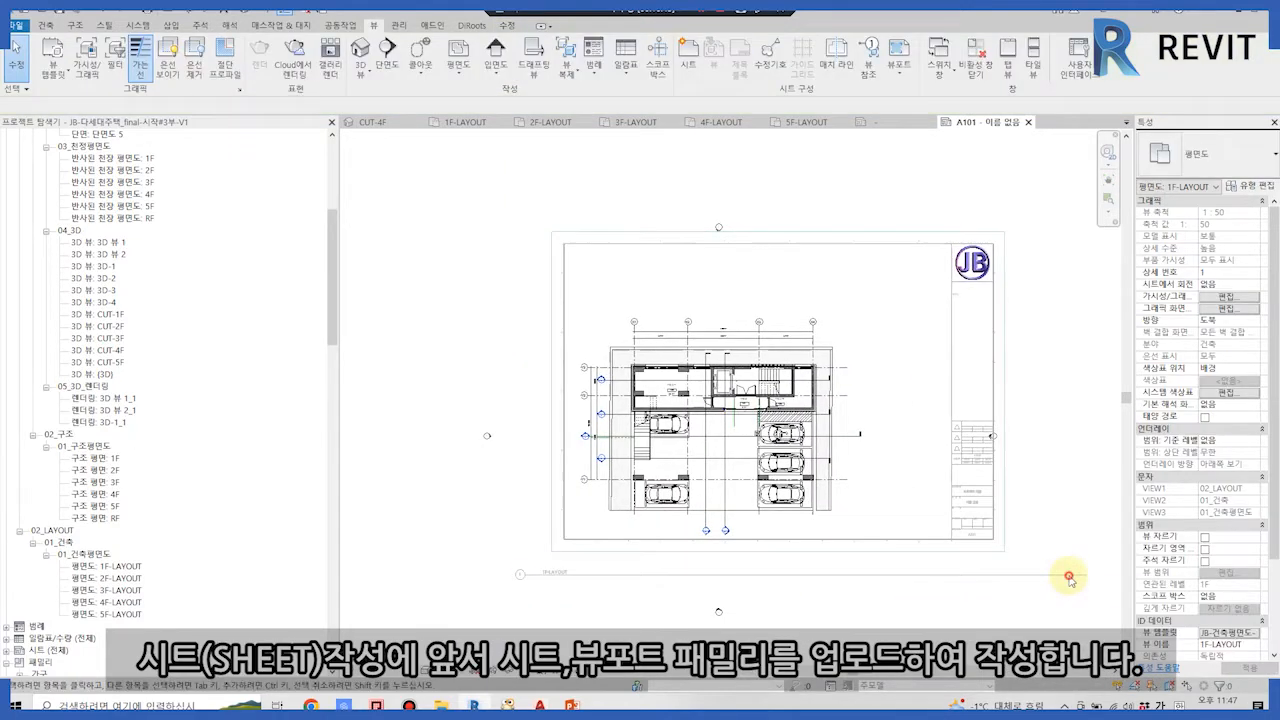
{"action": "key", "text": "Escape"}
{"action": "left_click", "coordinate": [772, 573]}
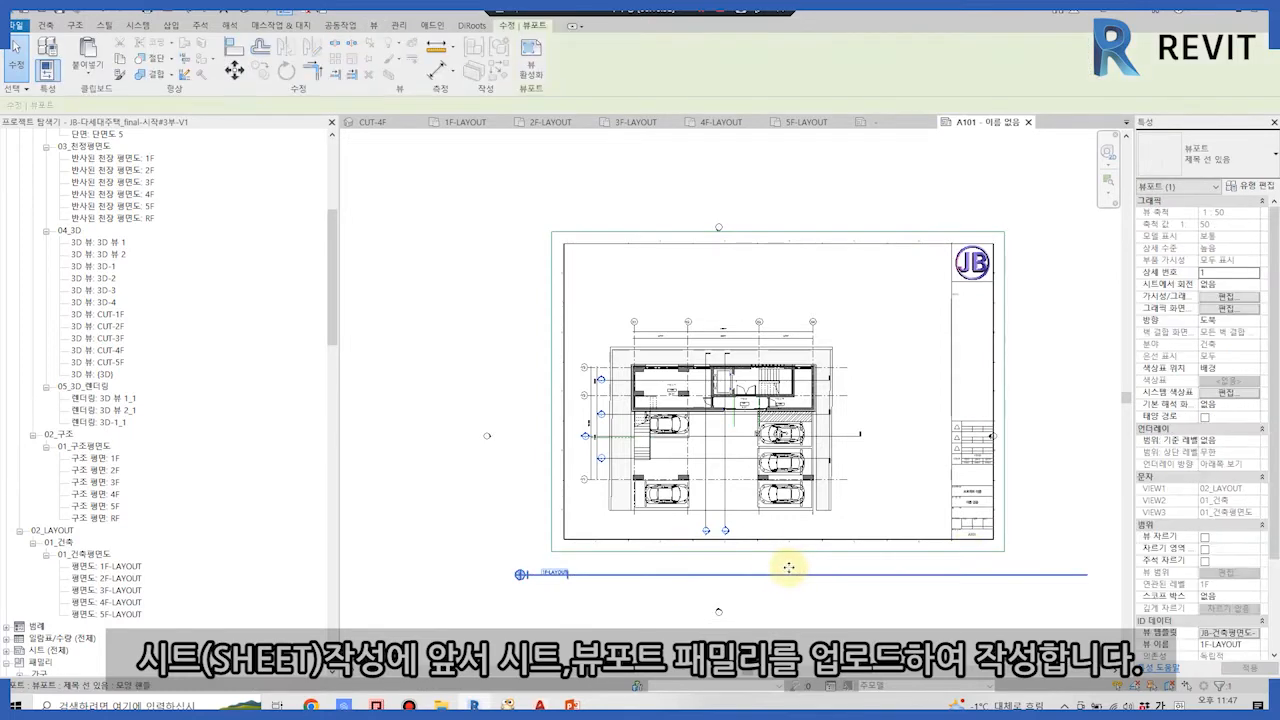
{"action": "left_click_drag", "start_coordinate": [840, 575], "coordinate": [874, 530]}
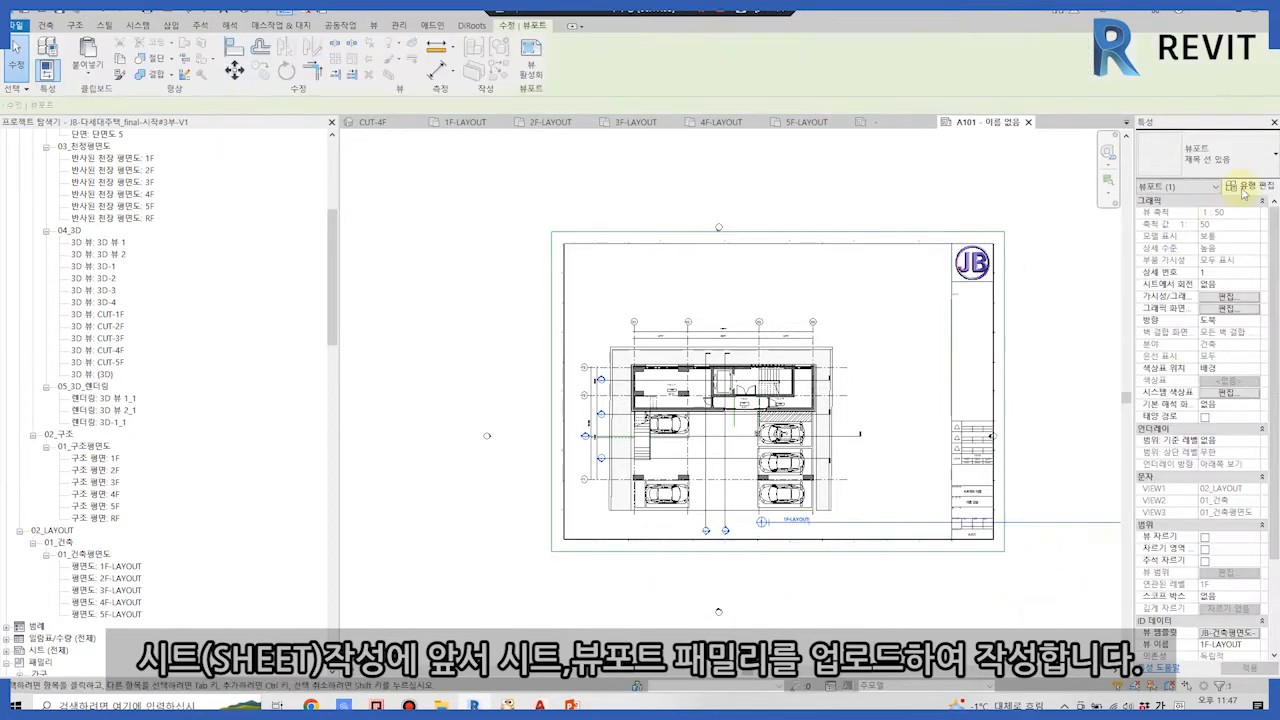
Turn off the extension line display in the viewport type 제목 선 있음.
{"action": "left_click", "coordinate": [1250, 186]}
{"action": "left_click", "coordinate": [1015, 282]}
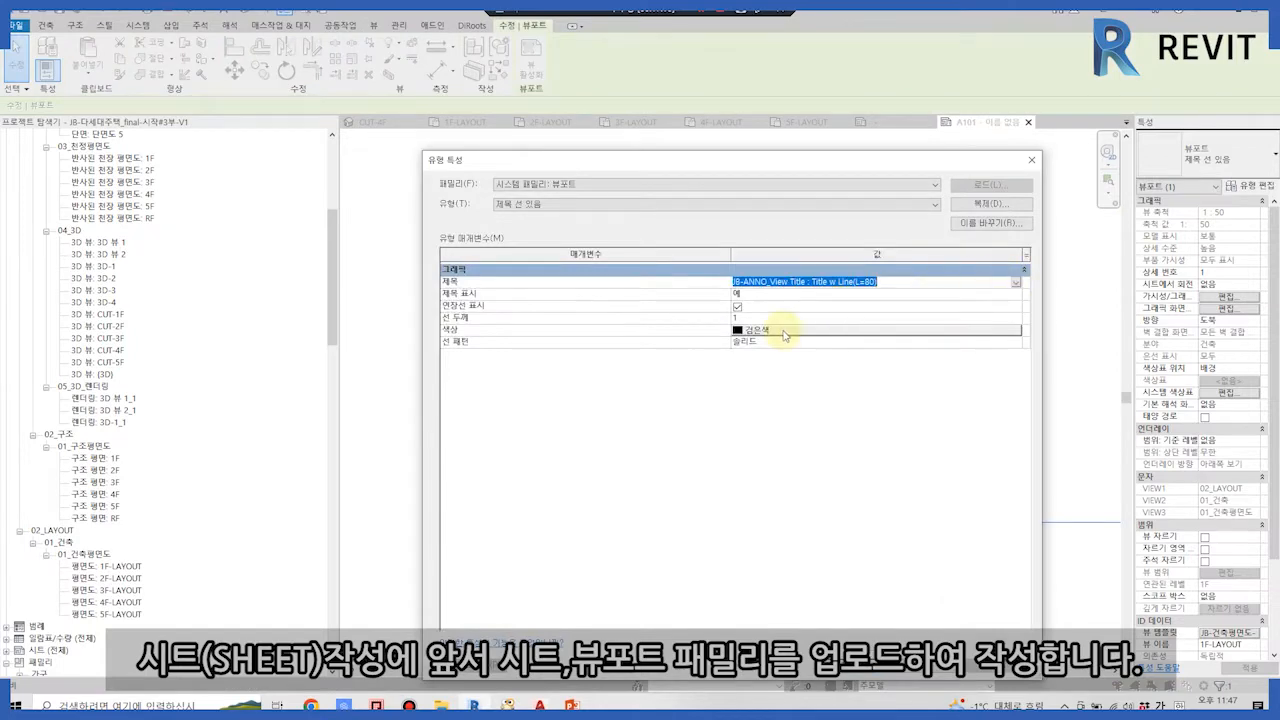
{"action": "left_click", "coordinate": [737, 306]}
{"action": "left_click", "coordinate": [866, 674]}
{"action": "scroll", "coordinate": [814, 577], "scroll_direction": "up", "scroll_amount": 1}
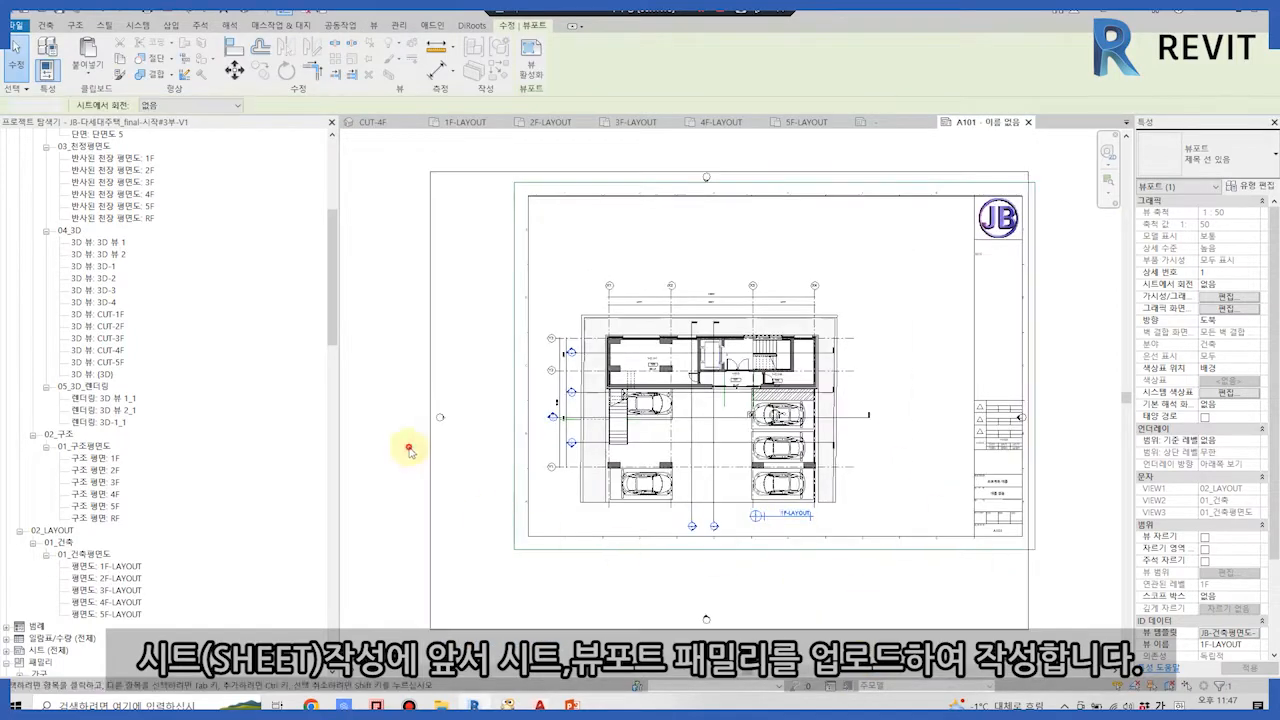
Rename the view shown in the viewport as 지상1층 평면도 and deselect it.
{"action": "left_click", "coordinate": [409, 449]}
{"action": "scroll", "coordinate": [563, 497], "scroll_direction": "up", "scroll_amount": 2}
{"action": "left_click", "coordinate": [920, 527]}
{"action": "left_click", "coordinate": [1250, 644]}
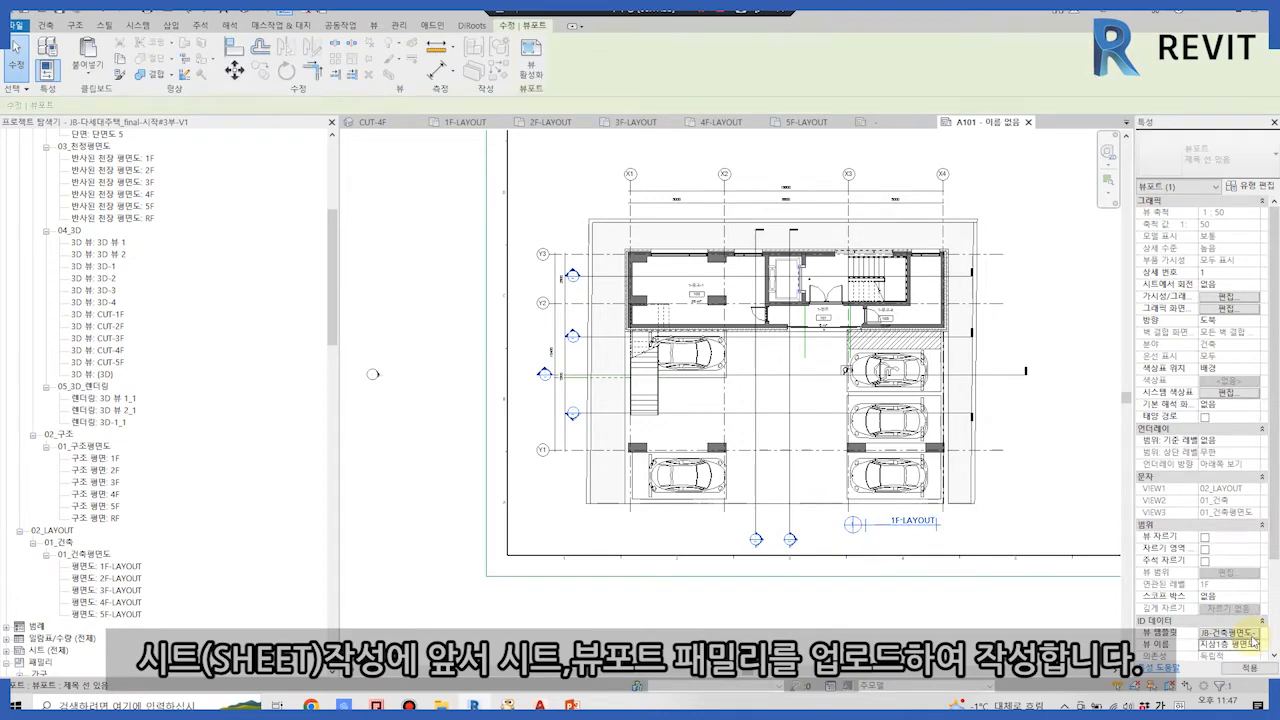
{"action": "left_click", "coordinate": [863, 609]}
{"action": "scroll", "coordinate": [863, 609], "scroll_direction": "down", "scroll_amount": 1}
{"action": "middle_click_drag", "start_coordinate": [866, 606], "coordinate": [681, 578]}
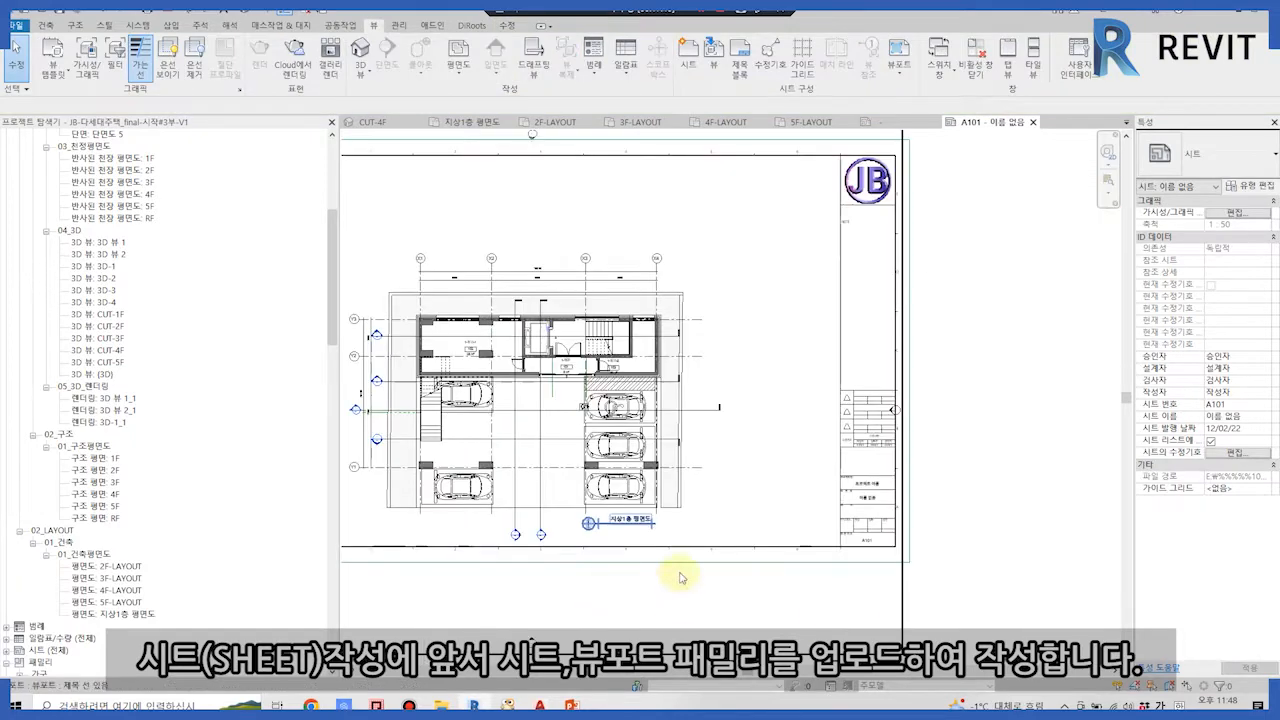
Set the project name in the title block to 다세대주택.
{"action": "scroll", "coordinate": [698, 636], "scroll_direction": "down", "scroll_amount": 1}
{"action": "middle_click_drag", "start_coordinate": [698, 636], "coordinate": [848, 580]}
{"action": "scroll", "coordinate": [997, 445], "scroll_direction": "up", "scroll_amount": 2}
{"action": "left_click", "coordinate": [1000, 446]}
{"action": "left_click", "coordinate": [1000, 446]}
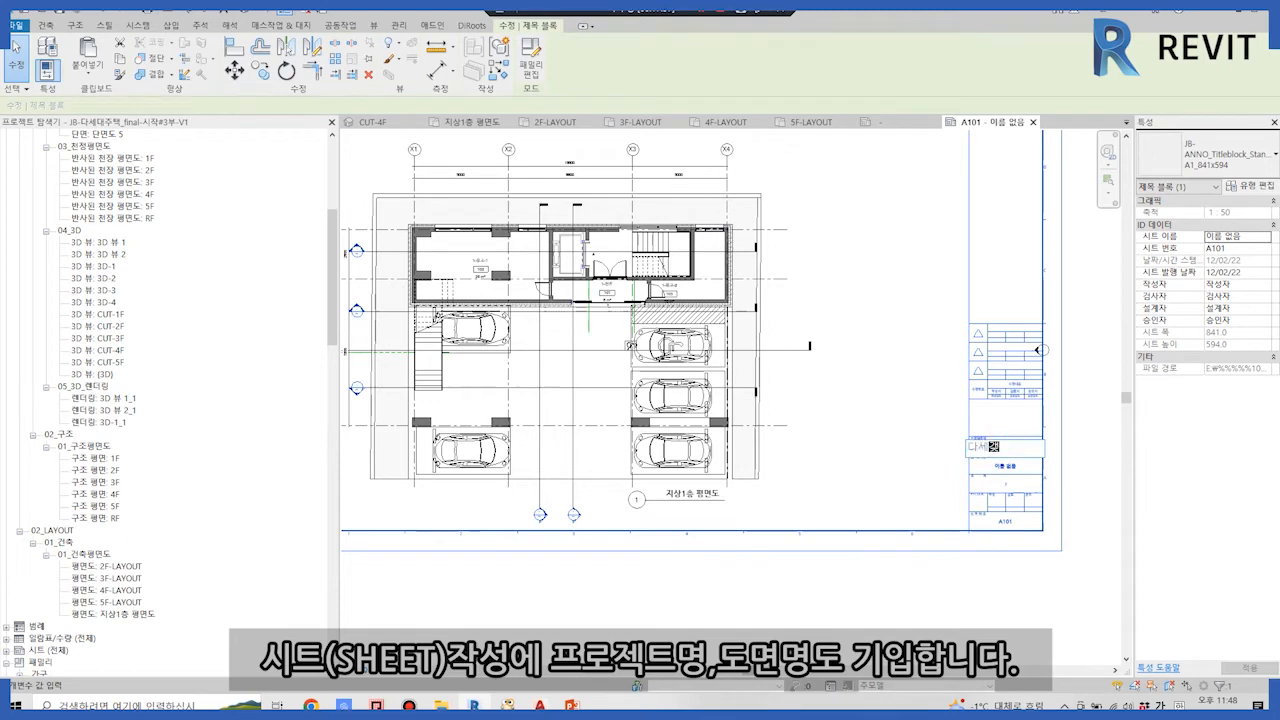
{"action": "key", "text": "Return"}
Set the sheet name in the title block to 지상1층 평면도.
{"action": "scroll", "coordinate": [1014, 455], "scroll_direction": "up", "scroll_amount": 1}
{"action": "left_click", "coordinate": [1006, 470]}
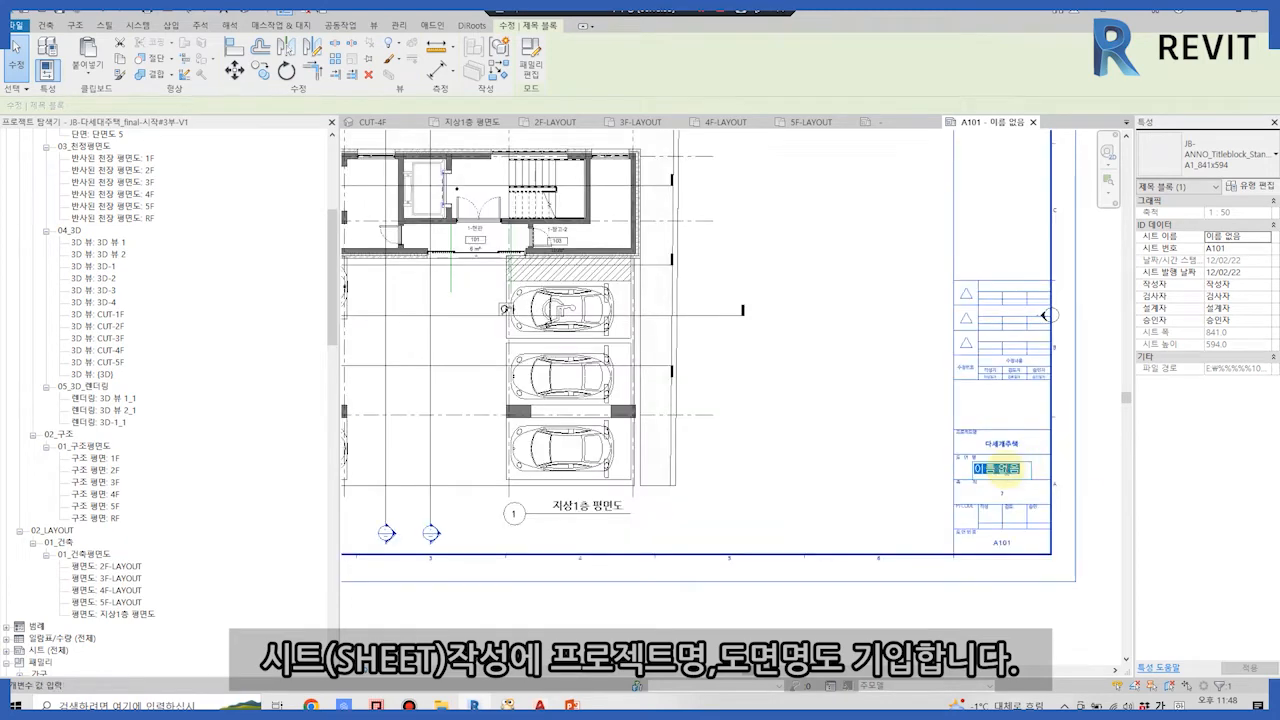
{"action": "type", "text": "지상1층 평면도"}
{"action": "key", "text": "Return"}
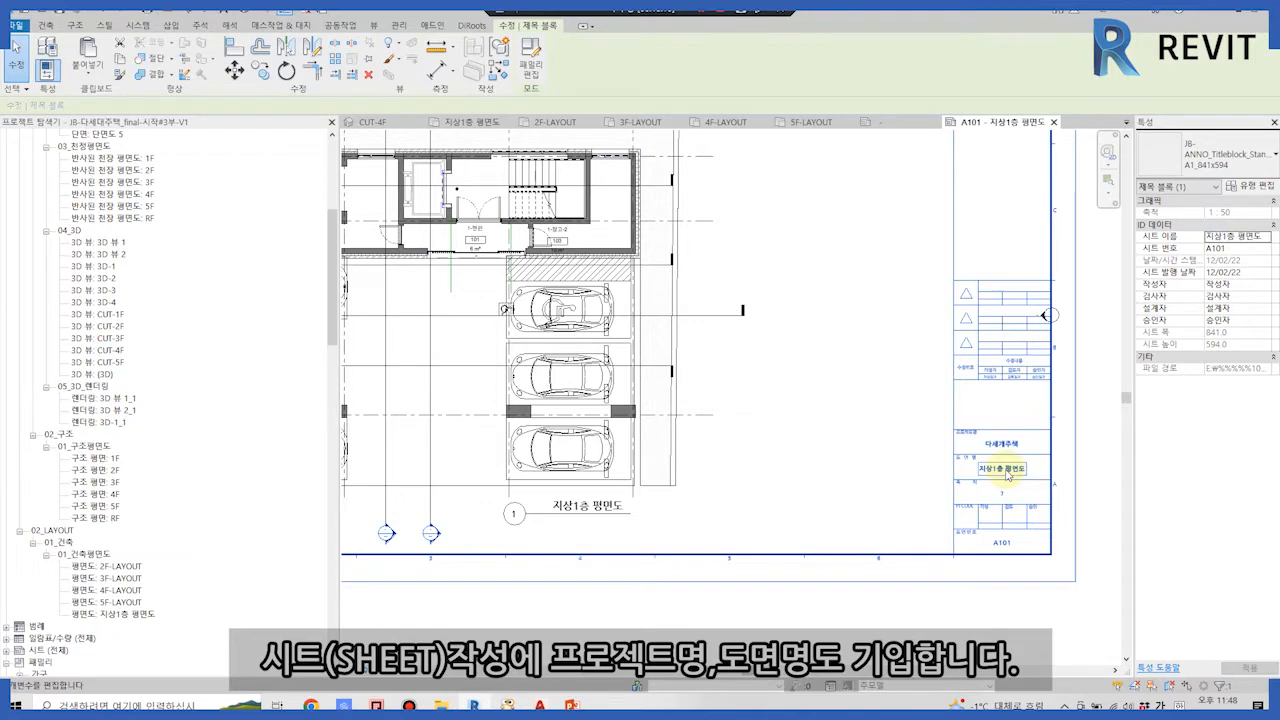
{"action": "scroll", "coordinate": [1011, 499], "scroll_direction": "up", "scroll_amount": 2}
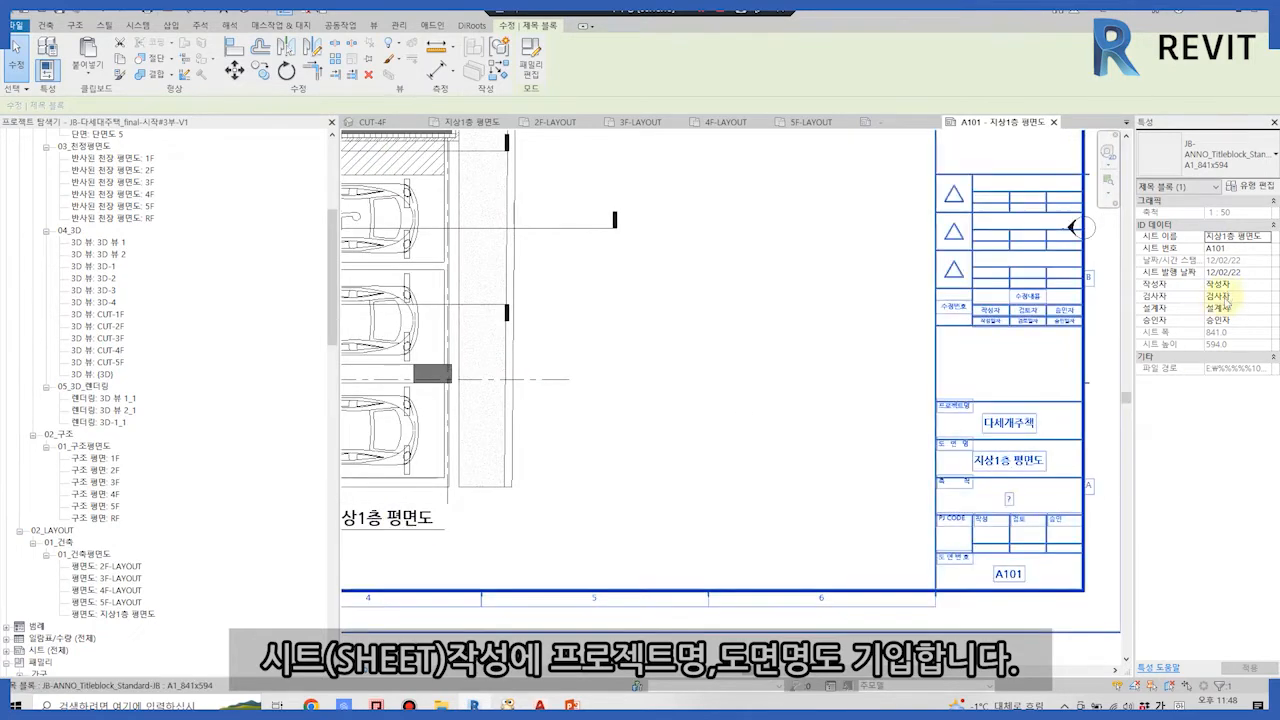
{"action": "scroll", "coordinate": [1006, 491], "scroll_direction": "up", "scroll_amount": 2}
{"action": "left_click", "coordinate": [1006, 622]}
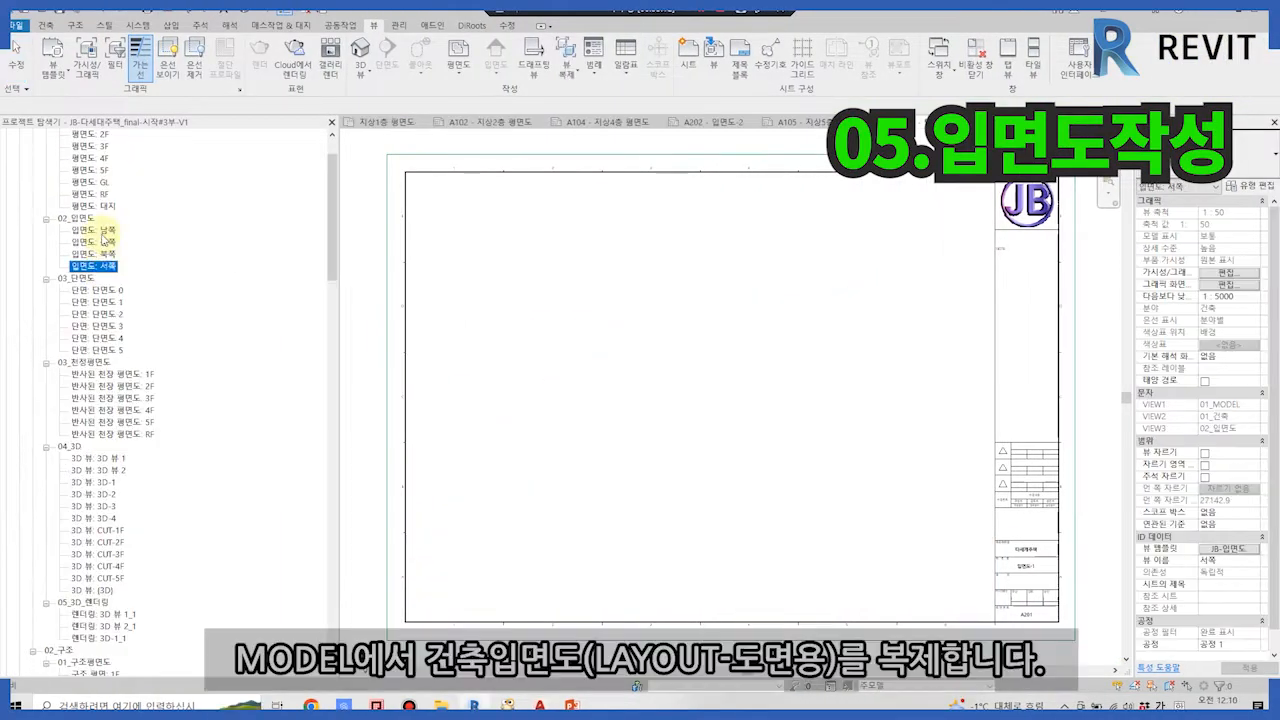
Duplicate the 남쪽 and 동쪽 elevation views of the model.
{"action": "left_click", "coordinate": [103, 231], "text": "shift"}
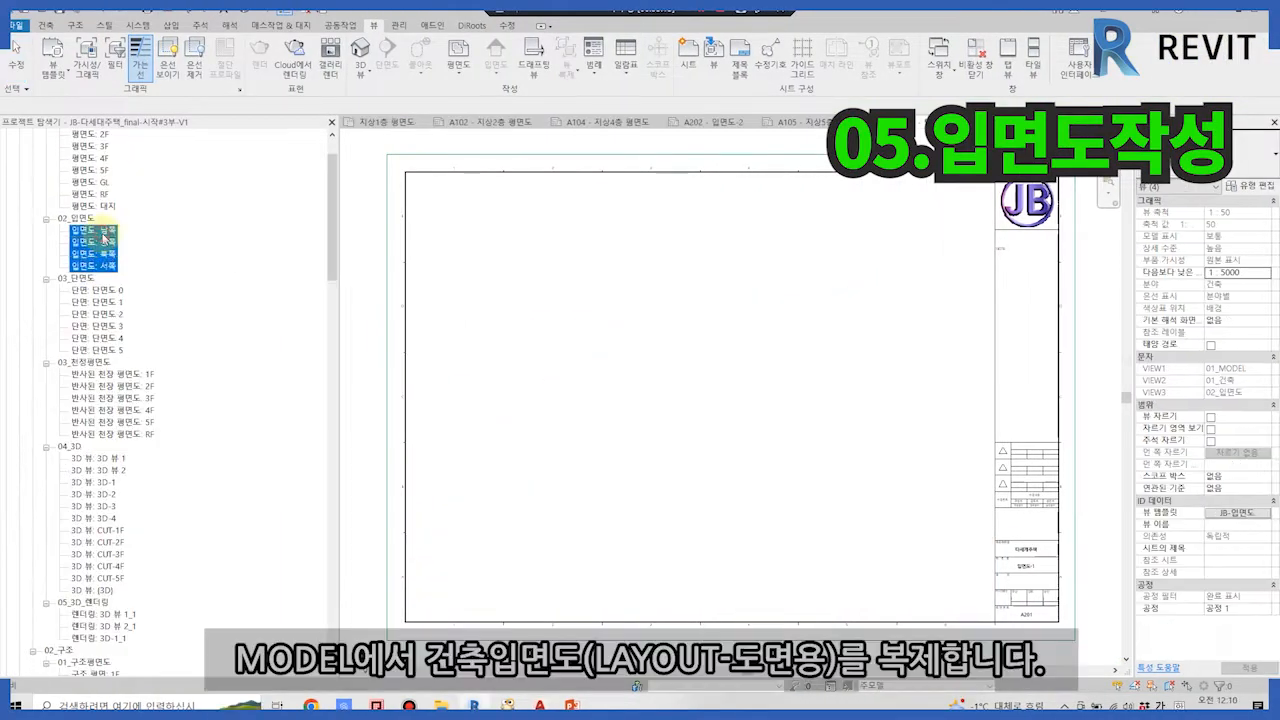
{"action": "left_click", "coordinate": [103, 241]}
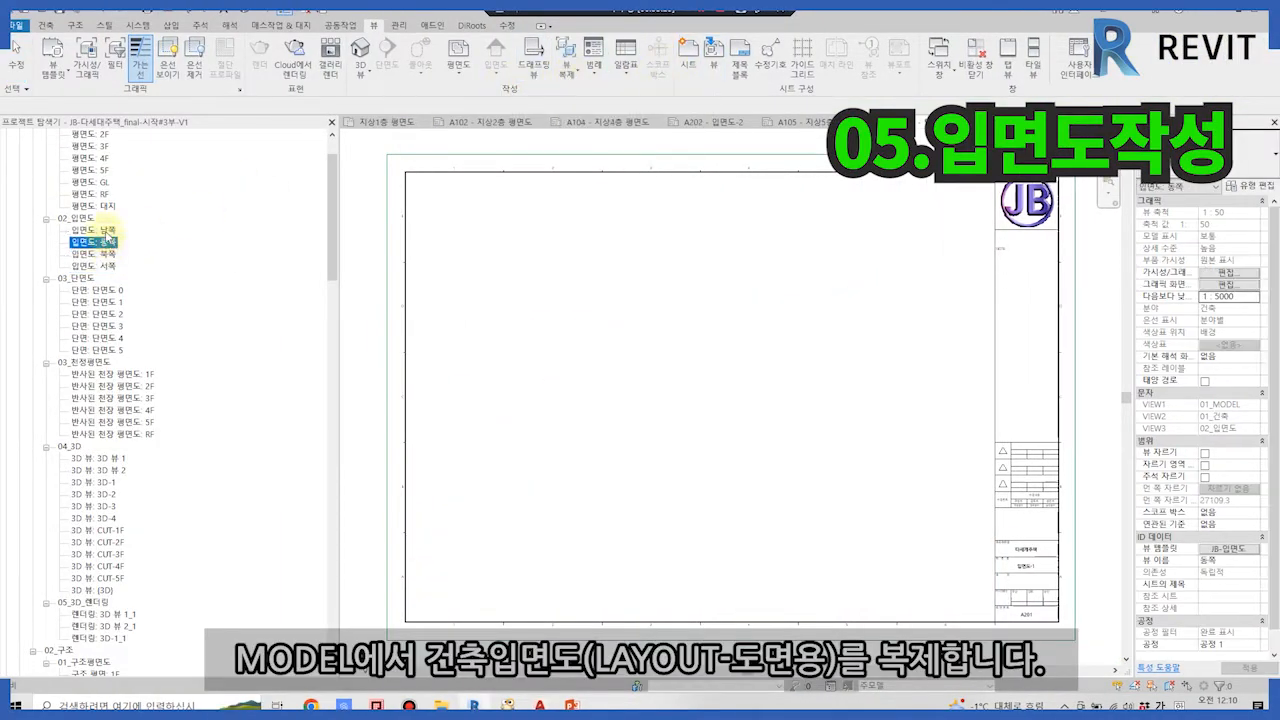
{"action": "left_click", "coordinate": [568, 75]}
{"action": "left_click", "coordinate": [590, 94]}
{"action": "left_click", "coordinate": [120, 254]}
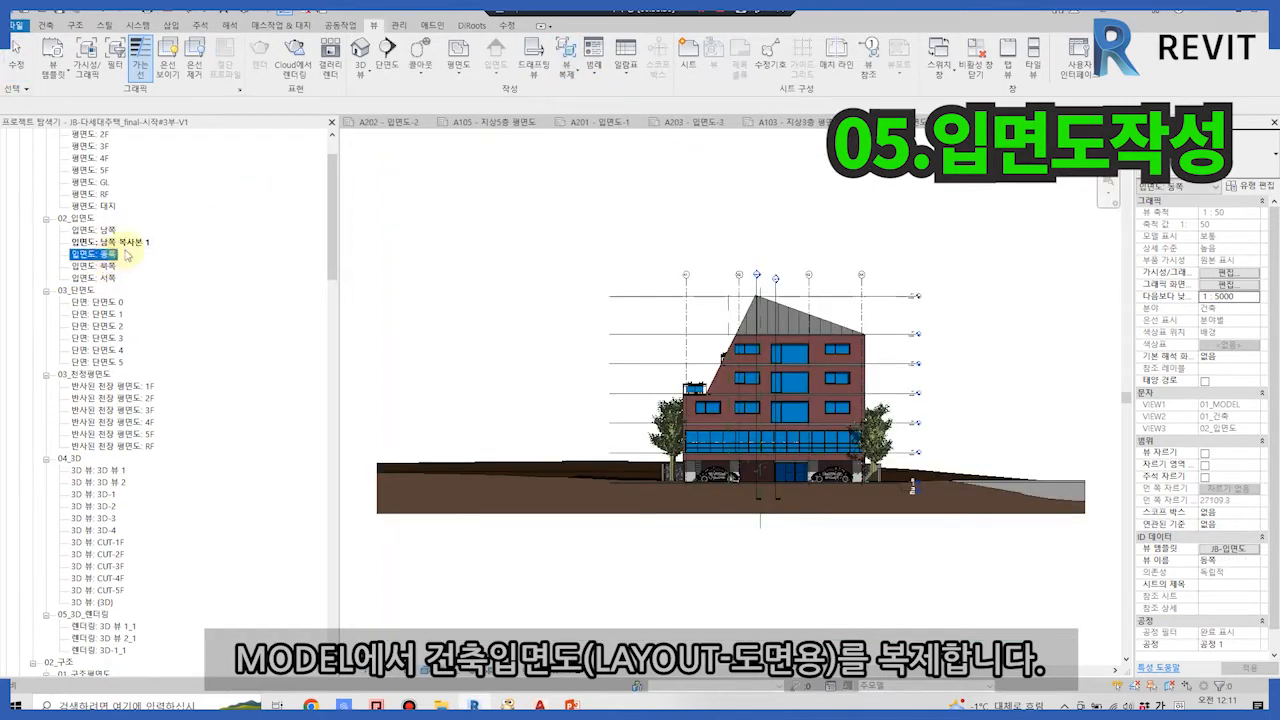
{"action": "left_click", "coordinate": [567, 75]}
{"action": "left_click", "coordinate": [590, 94]}
Duplicate the 북쪽 and 서쪽 elevation views of the model.
{"action": "left_click", "coordinate": [103, 278]}
{"action": "left_click", "coordinate": [571, 76]}
{"action": "left_click", "coordinate": [590, 94]}
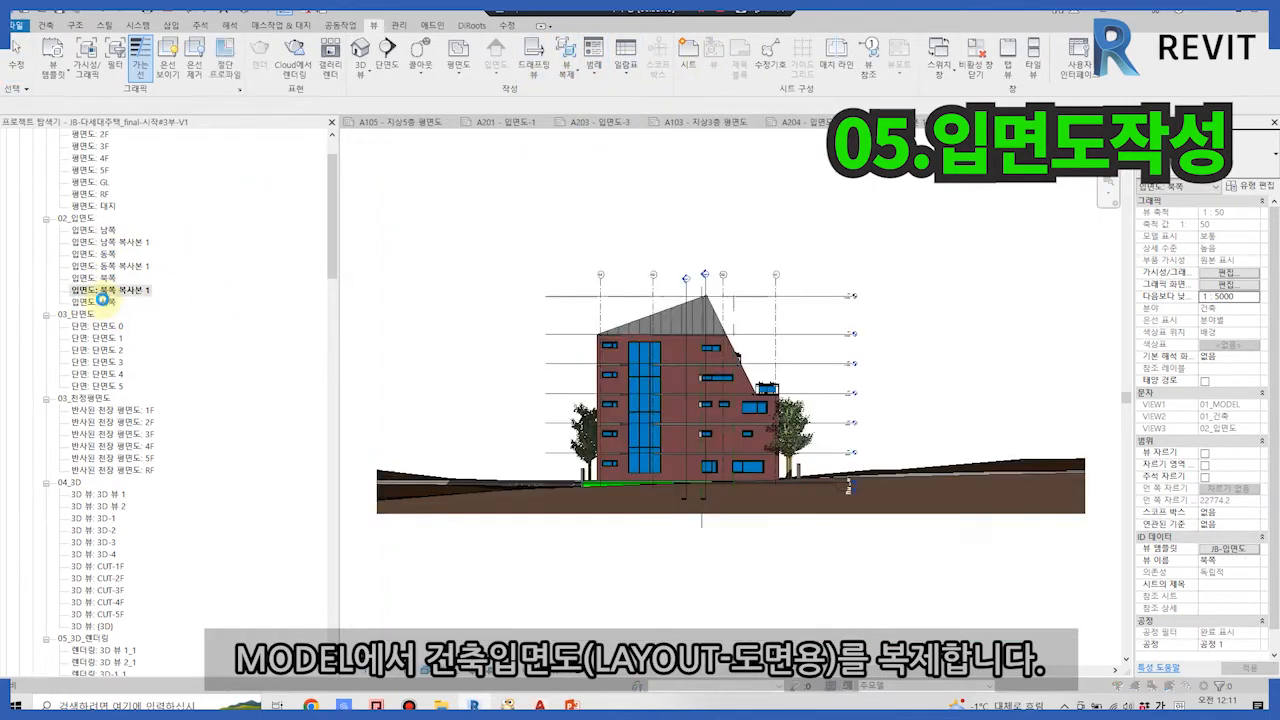
{"action": "left_click", "coordinate": [103, 305]}
{"action": "left_click", "coordinate": [568, 75]}
{"action": "left_click", "coordinate": [590, 94]}
Rename the 남쪽 elevation copy as 입면도-1 and the 동쪽 copy as 입면도-2.
{"action": "right_click", "coordinate": [104, 241]}
{"action": "left_click", "coordinate": [215, 443]}
{"action": "type", "text": "입면도-1"}
{"action": "key", "text": "Return"}
{"action": "right_click", "coordinate": [130, 256]}
{"action": "left_click", "coordinate": [163, 450]}
{"action": "type", "text": "입면도-2"}
{"action": "key", "text": "Return"}
{"action": "right_click", "coordinate": [102, 268]}
{"action": "left_click", "coordinate": [158, 462]}
{"action": "type", "text": "입면도-2"}
{"action": "key", "text": "Return"}
{"action": "key", "text": "Return"}
Rename the 북쪽 elevation copy as 입면도-3 and the 서쪽 copy as 입면도-4.
{"action": "right_click", "coordinate": [96, 266]}
{"action": "left_click", "coordinate": [214, 458]}
{"action": "type", "text": "입면도-3"}
{"action": "key", "text": "Return"}
{"action": "right_click", "coordinate": [92, 278]}
{"action": "left_click", "coordinate": [172, 473]}
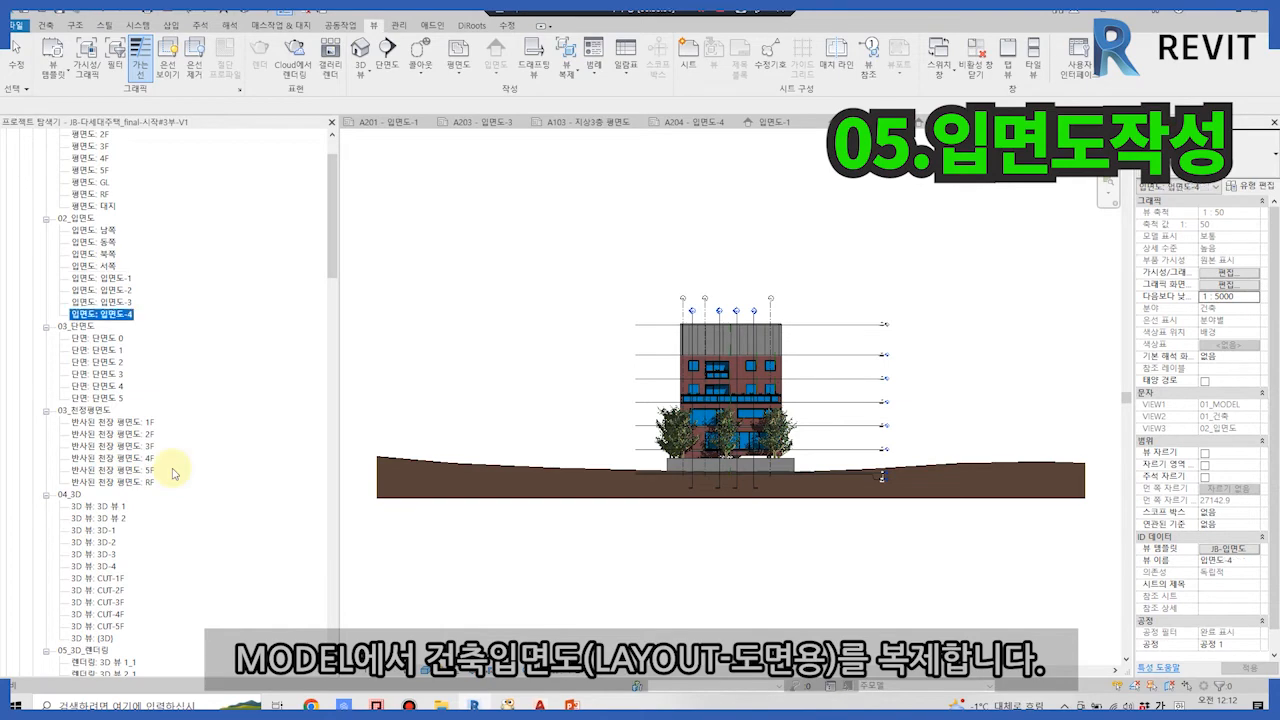
{"action": "type", "text": "입면도-4"}
{"action": "key", "text": "Return"}
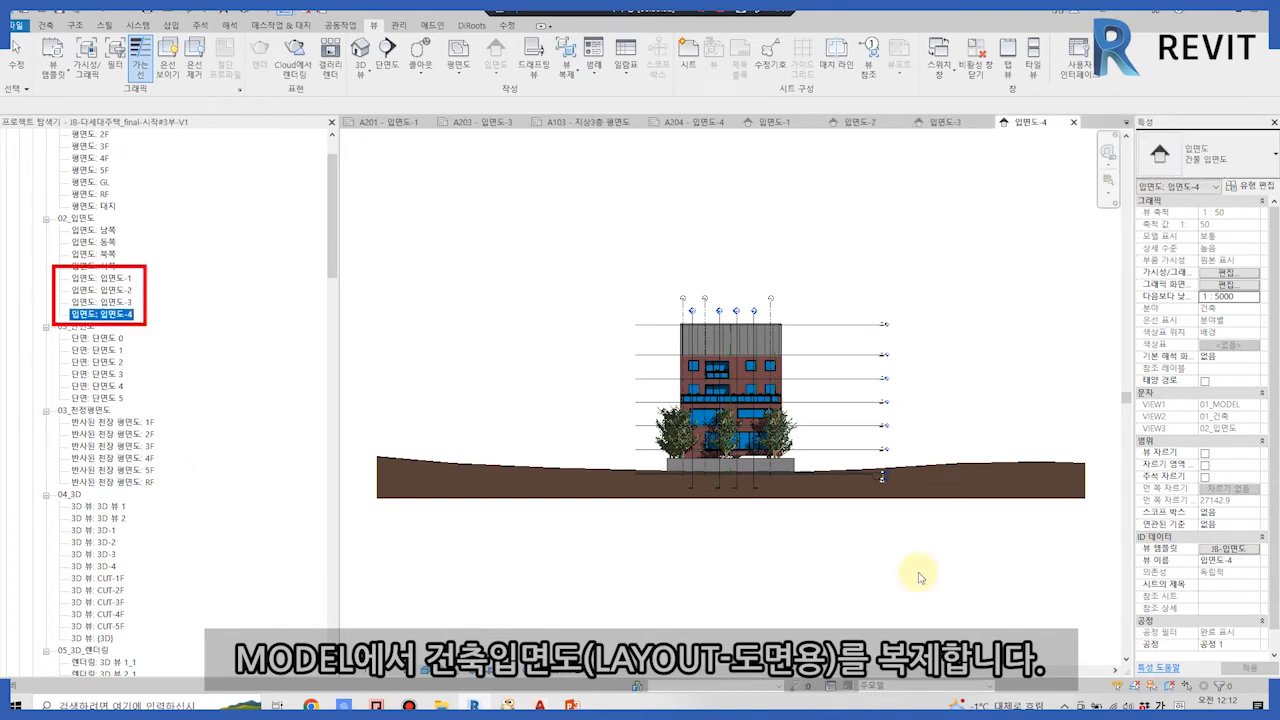
Duplicate the view template JB-입면도 of elevation 입면도-4 under the name JB-입면도-도면.
{"action": "left_click", "coordinate": [1228, 548]}
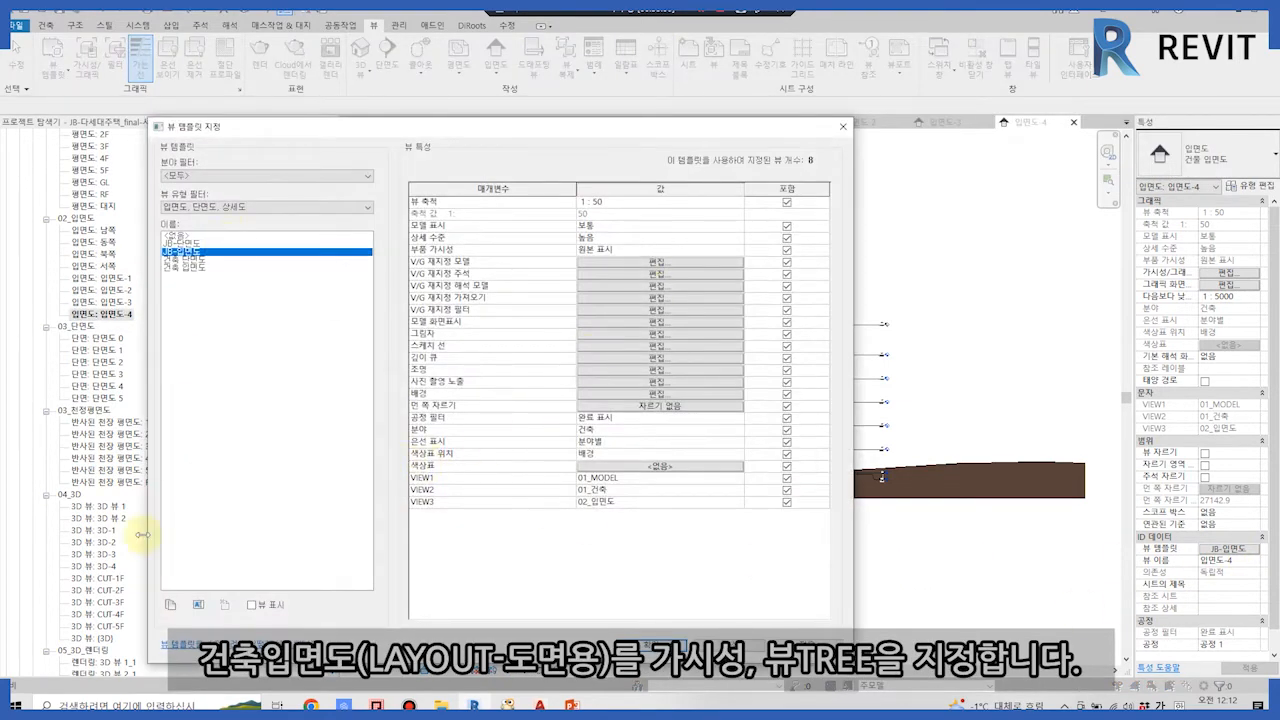
{"action": "left_click", "coordinate": [170, 605]}
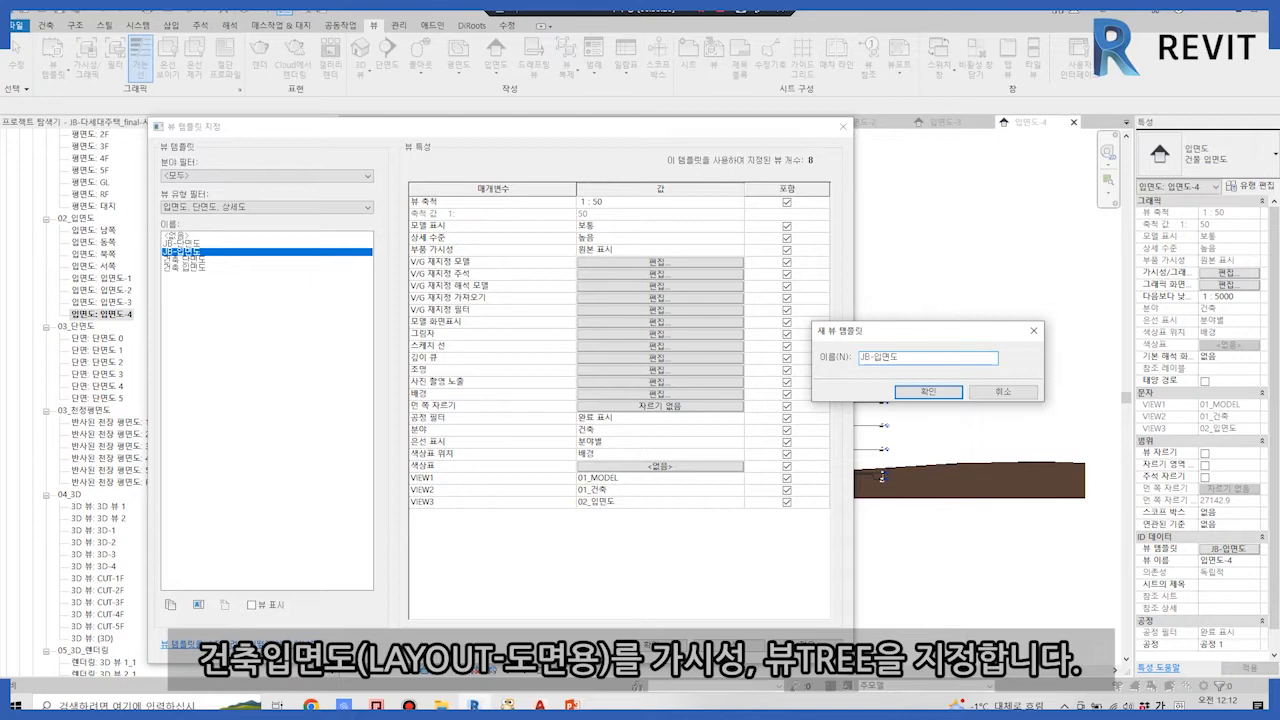
{"action": "type", "text": "도면"}
{"action": "key", "text": "Return"}
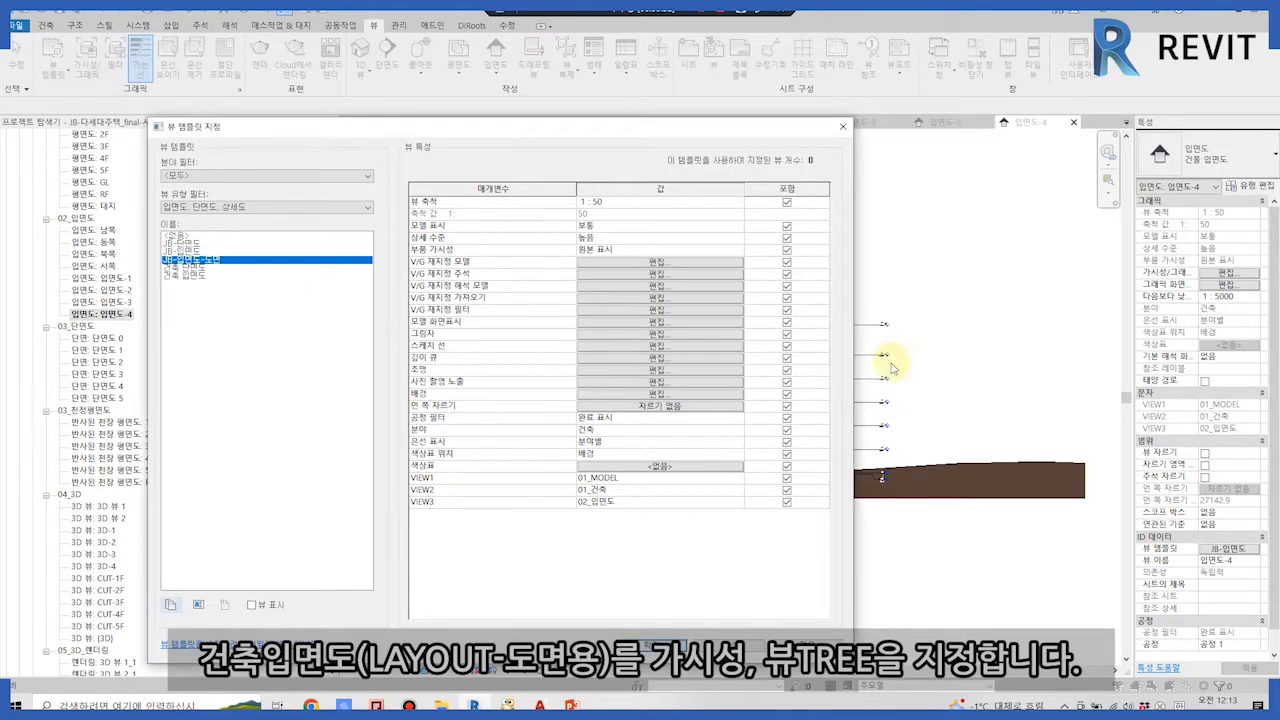
Set VIEW1 to 02_LAYOUT in the JB-입면도-도면 template and apply it to 입면도-4.
{"action": "left_click", "coordinate": [737, 478]}
{"action": "left_click", "coordinate": [634, 502]}
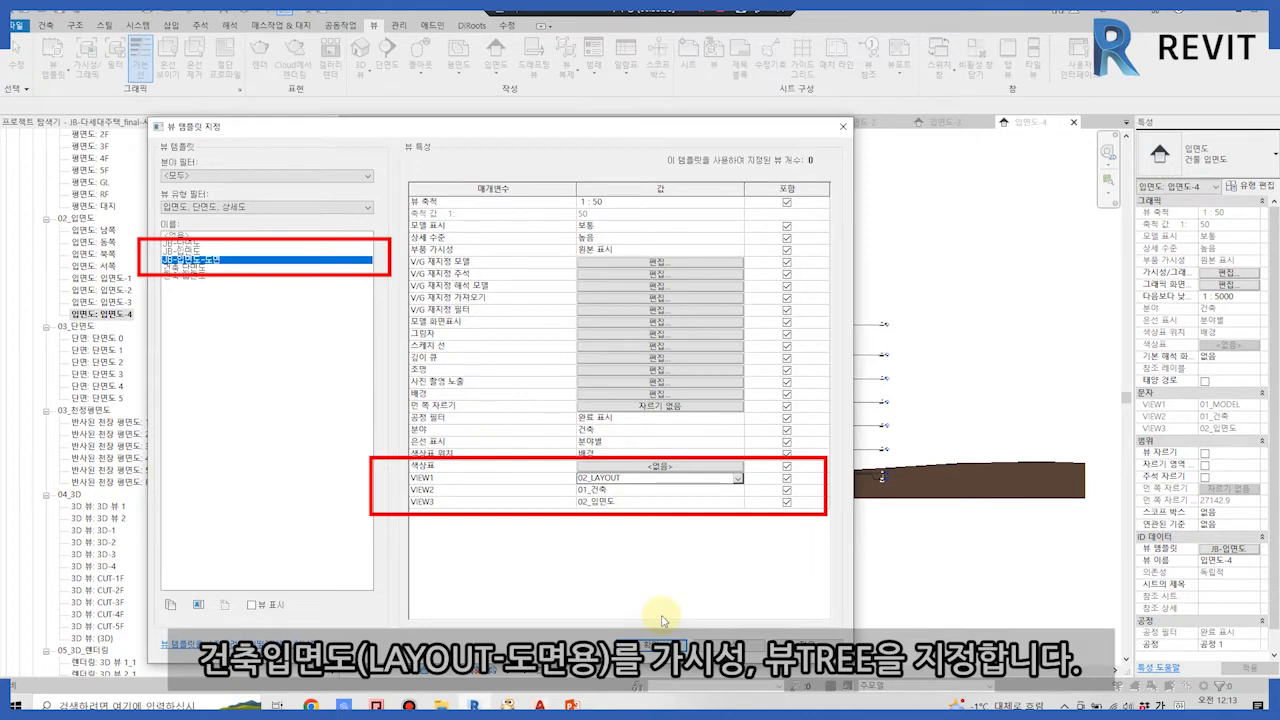
{"action": "left_click", "coordinate": [662, 645]}
Apply the JB-입면도-도면 view template to elevations 입면도-1 through 입면도-3.
{"action": "left_click", "coordinate": [115, 302], "text": "shift"}
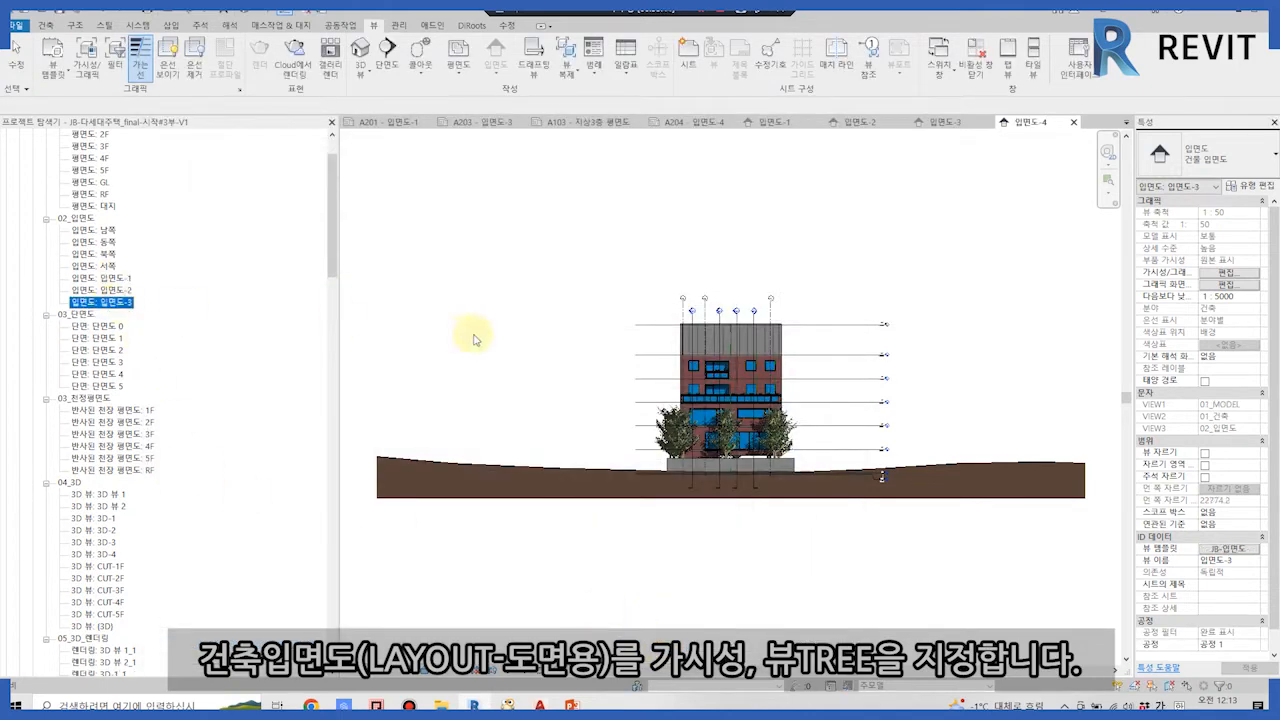
{"action": "left_click", "coordinate": [1255, 516]}
{"action": "left_click", "coordinate": [188, 261]}
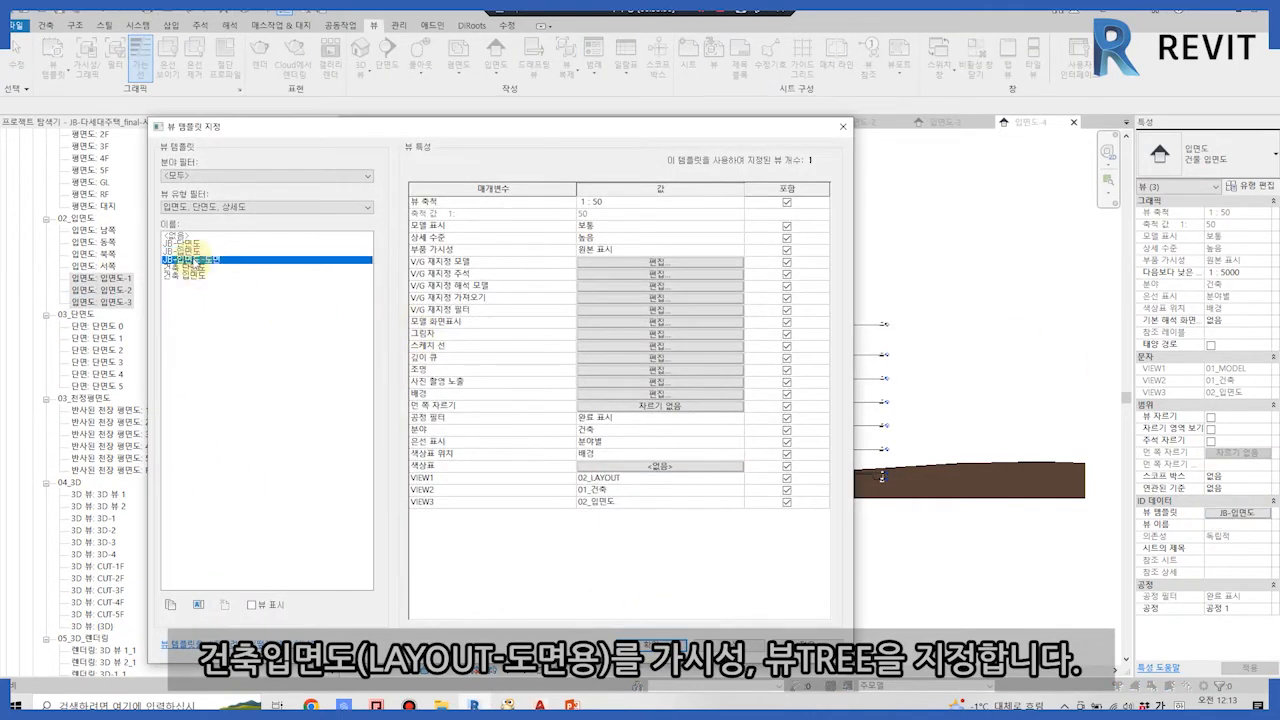
{"action": "left_click", "coordinate": [662, 645]}
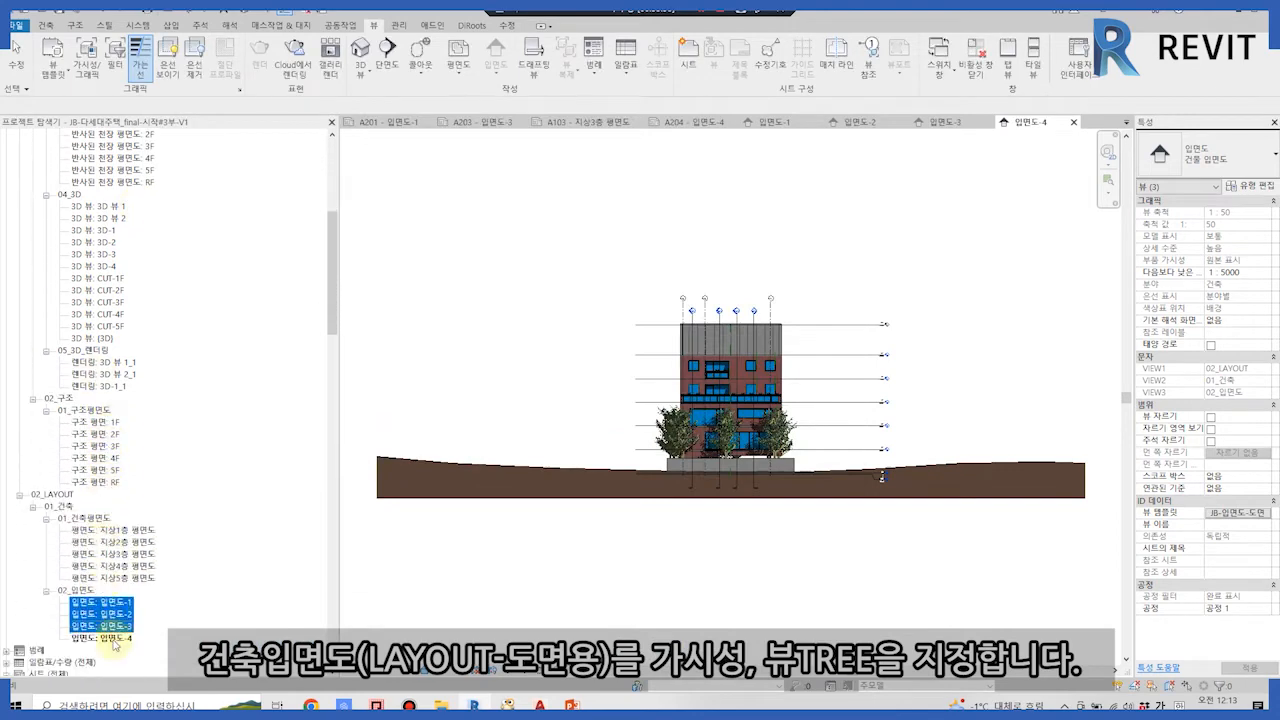
Open 입면도-1 and hide the 그리드 annotation category in its JB-입면도-도면 view template.
{"action": "double_click", "coordinate": [100, 602]}
{"action": "scroll", "coordinate": [727, 312], "scroll_direction": "up", "scroll_amount": 3}
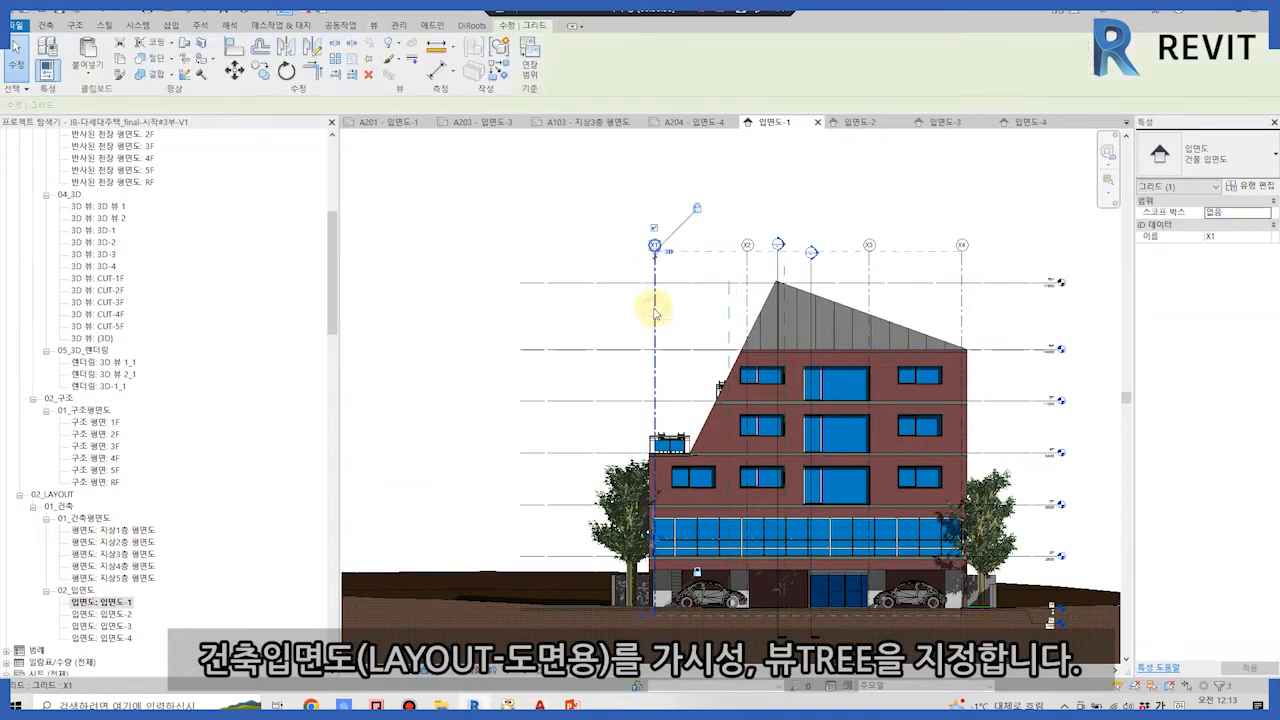
{"action": "left_click", "coordinate": [1243, 549]}
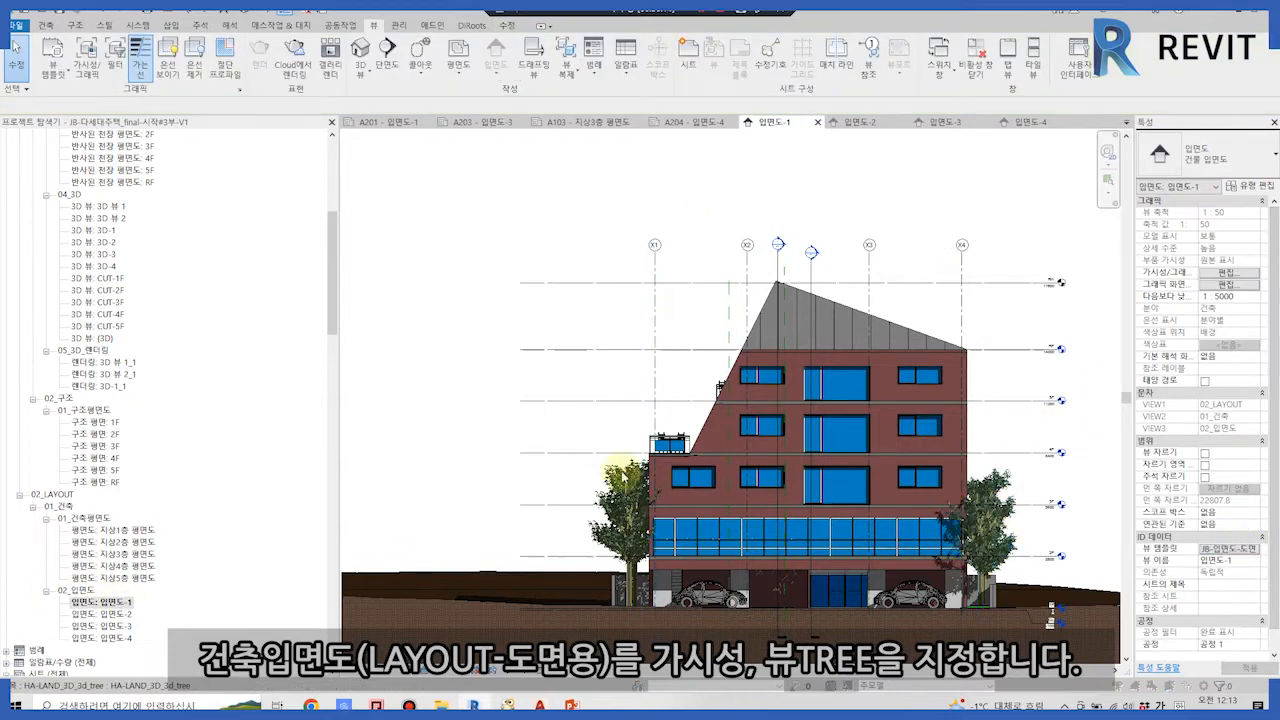
{"action": "left_click", "coordinate": [656, 262]}
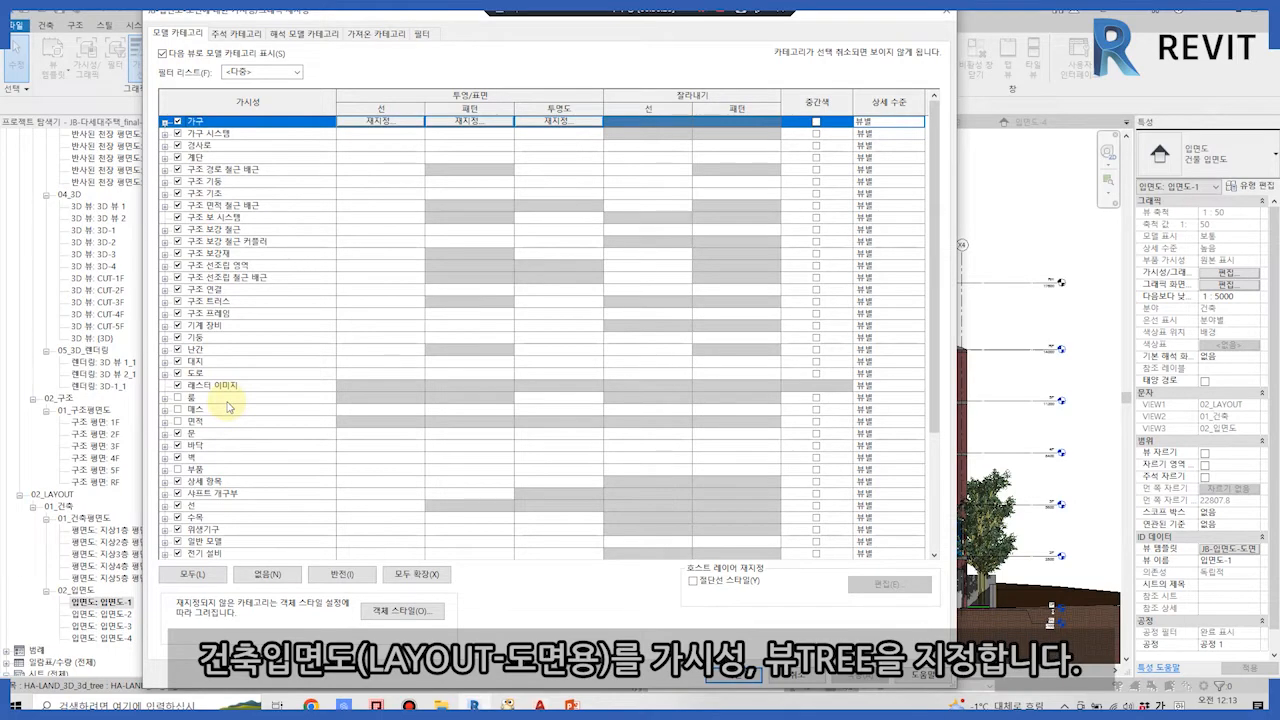
{"action": "left_click", "coordinate": [236, 34]}
{"action": "left_click", "coordinate": [178, 469]}
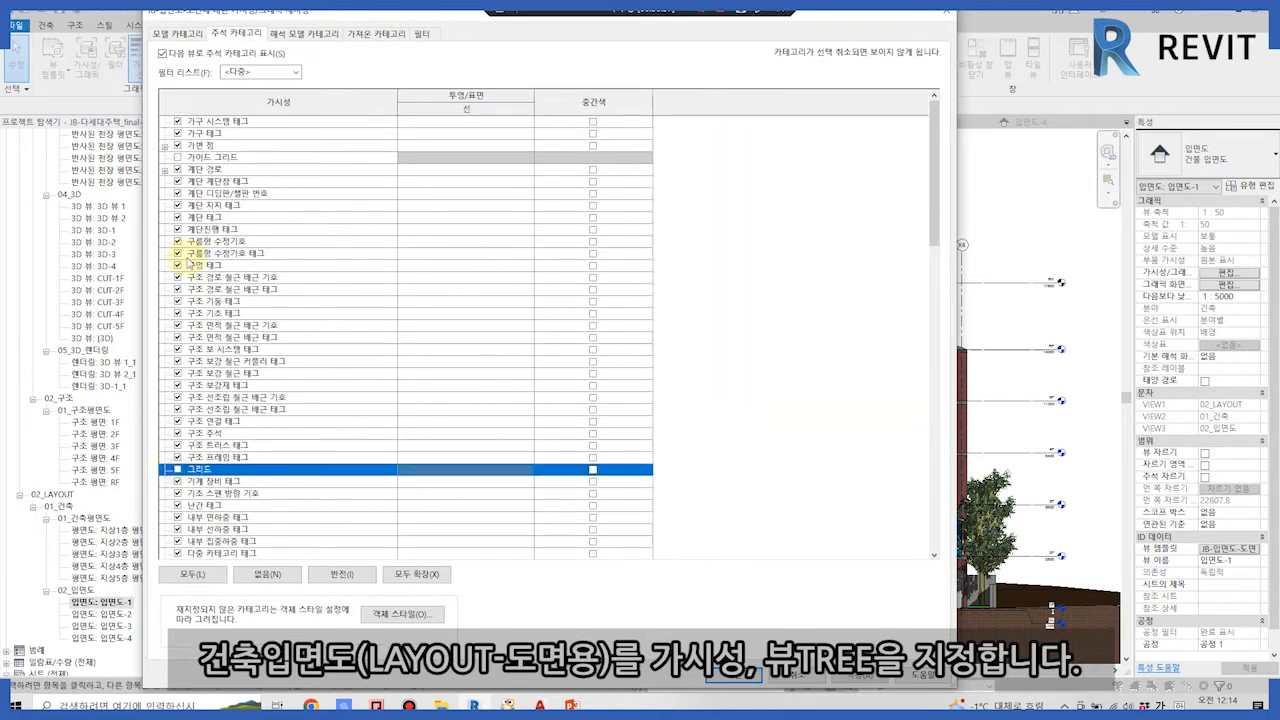
{"action": "left_click", "coordinate": [733, 673]}
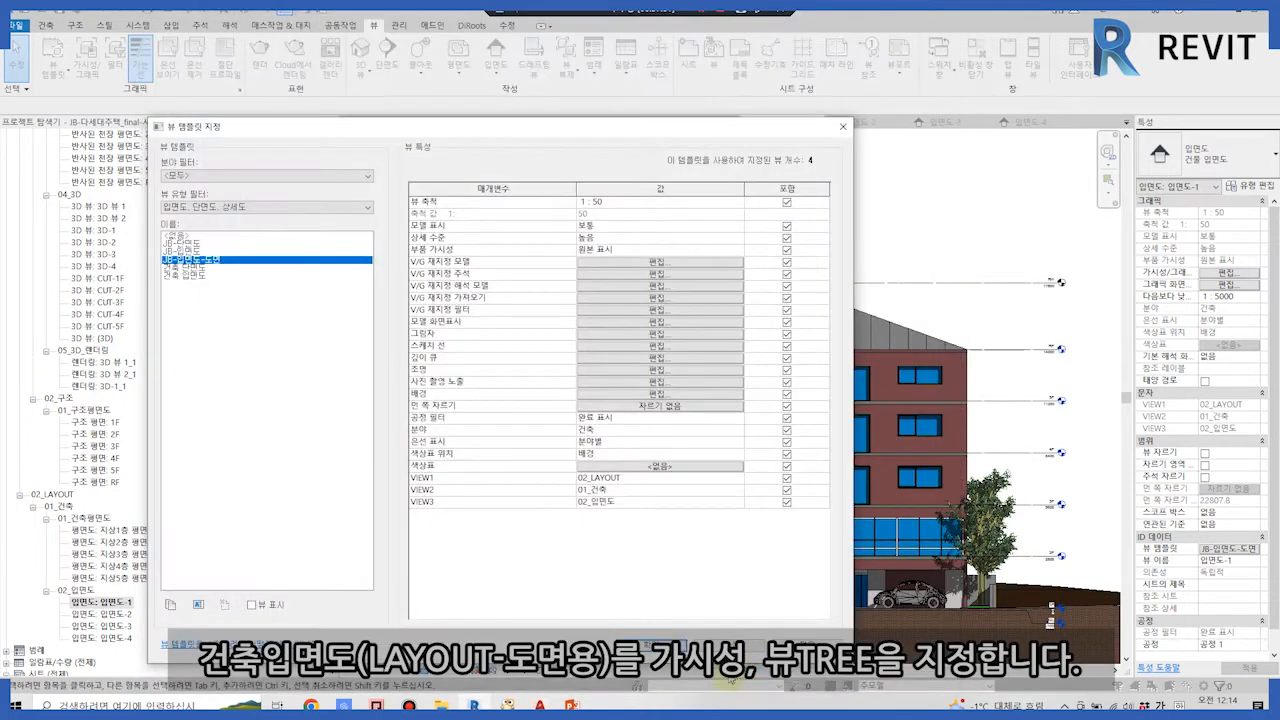
{"action": "left_click", "coordinate": [665, 643]}
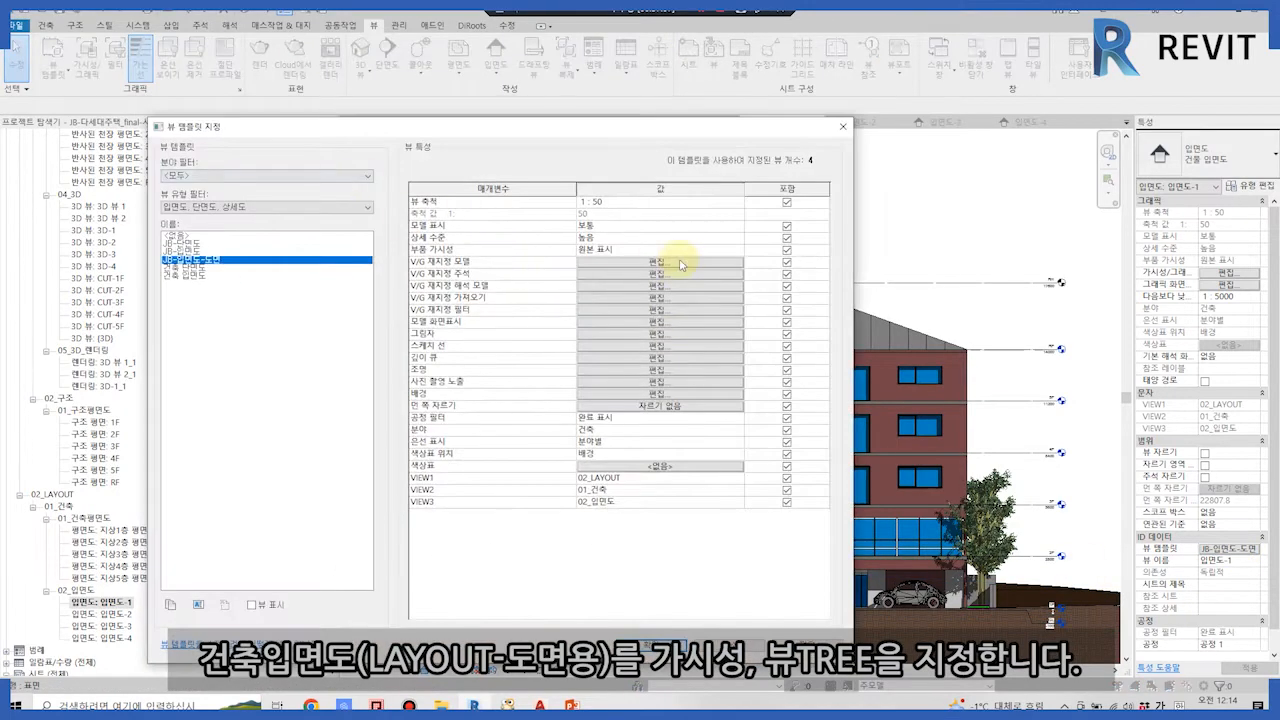
Hide the 레벨들 annotation category in the JB-입면도-도면 view template and apply the change.
{"action": "left_click", "coordinate": [656, 262]}
{"action": "left_click", "coordinate": [236, 34]}
{"action": "scroll", "coordinate": [251, 428], "scroll_direction": "down", "scroll_amount": 5}
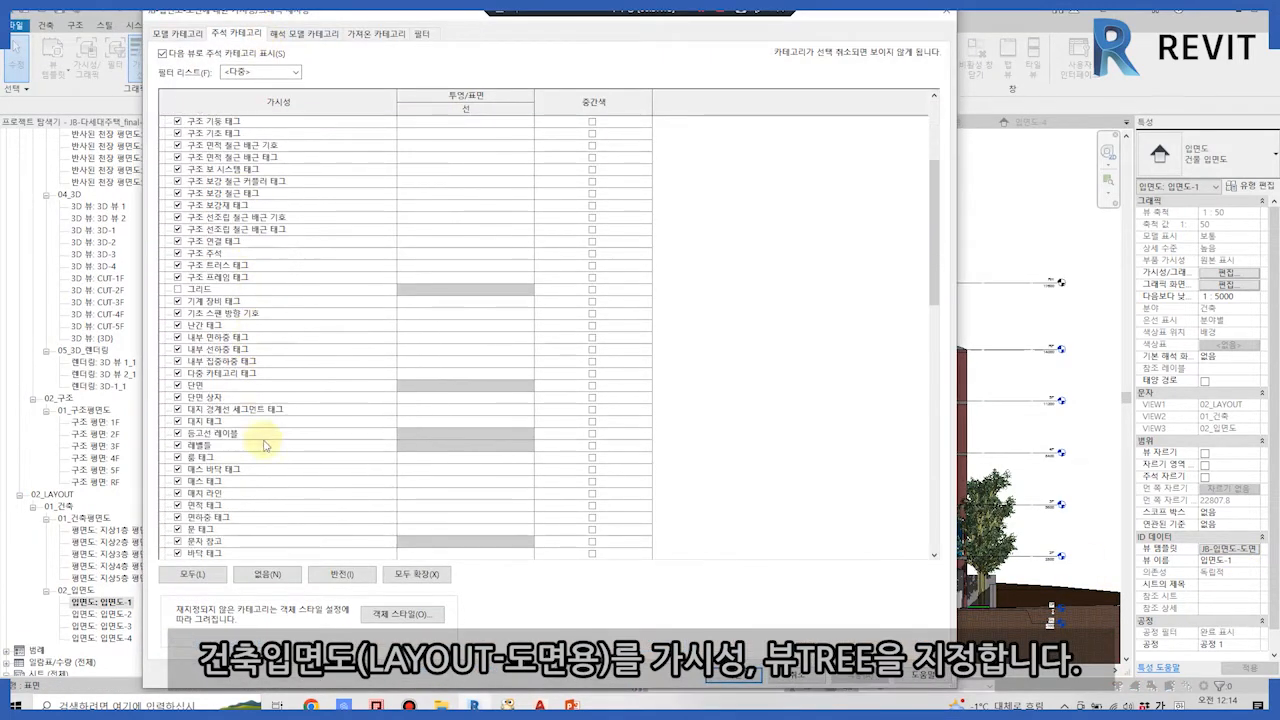
{"action": "left_click", "coordinate": [178, 433]}
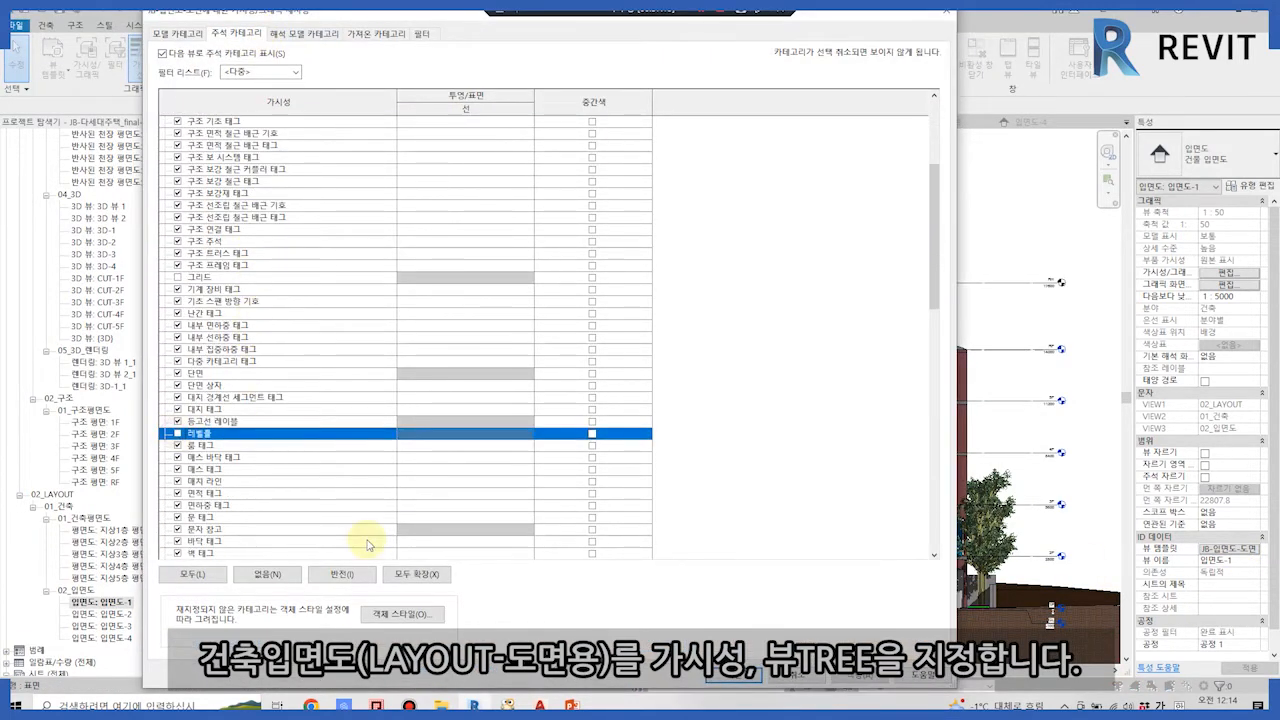
{"action": "left_click", "coordinate": [862, 677]}
{"action": "left_click", "coordinate": [734, 676]}
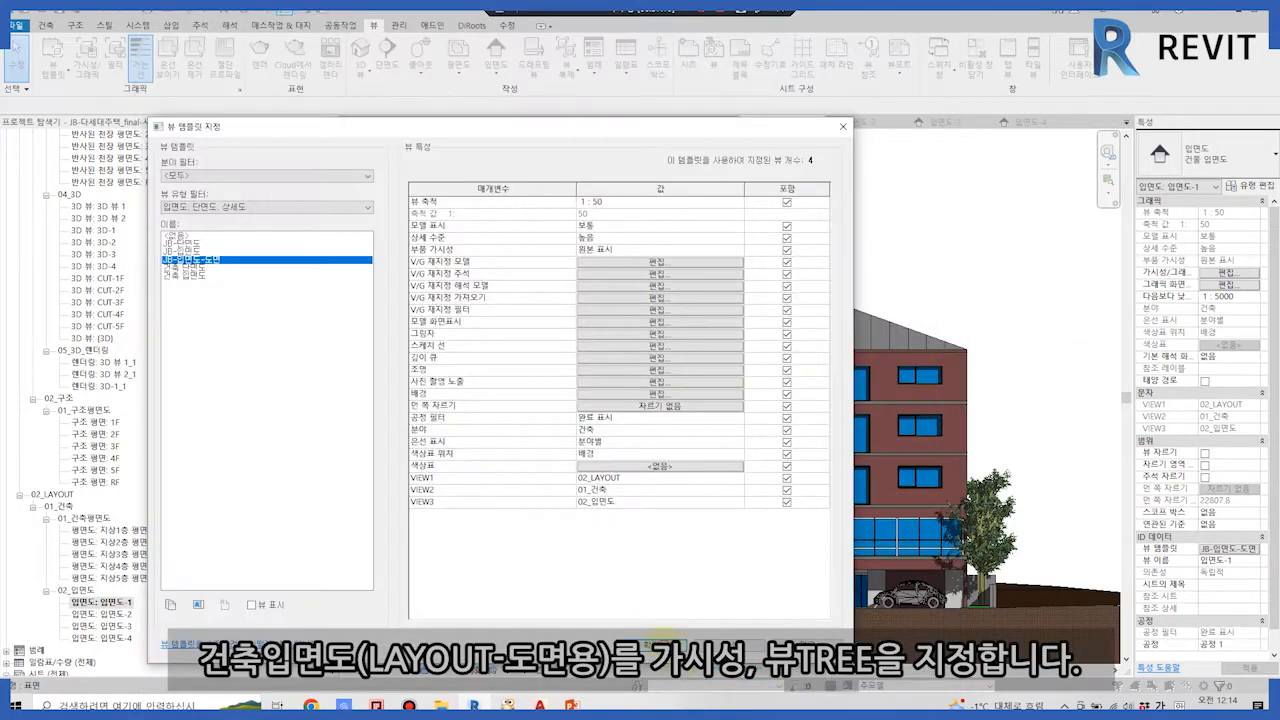
{"action": "left_click", "coordinate": [665, 643]}
Hide the 단면 annotation category in the JB-입면도-도면 view template of 입면도-1 and apply the change.
{"action": "left_click", "coordinate": [1228, 549]}
{"action": "left_click", "coordinate": [743, 263]}
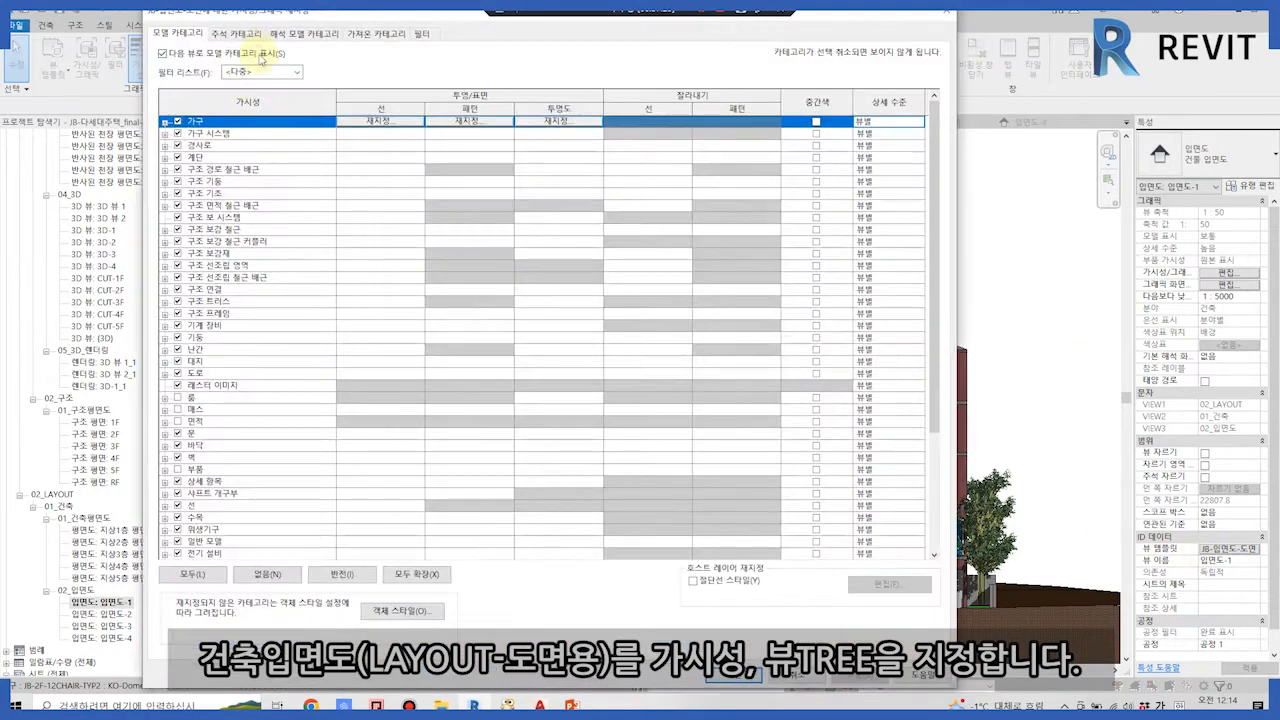
{"action": "left_click", "coordinate": [236, 34]}
{"action": "scroll", "coordinate": [205, 480], "scroll_direction": "down", "scroll_amount": 5}
{"action": "left_click", "coordinate": [176, 445]}
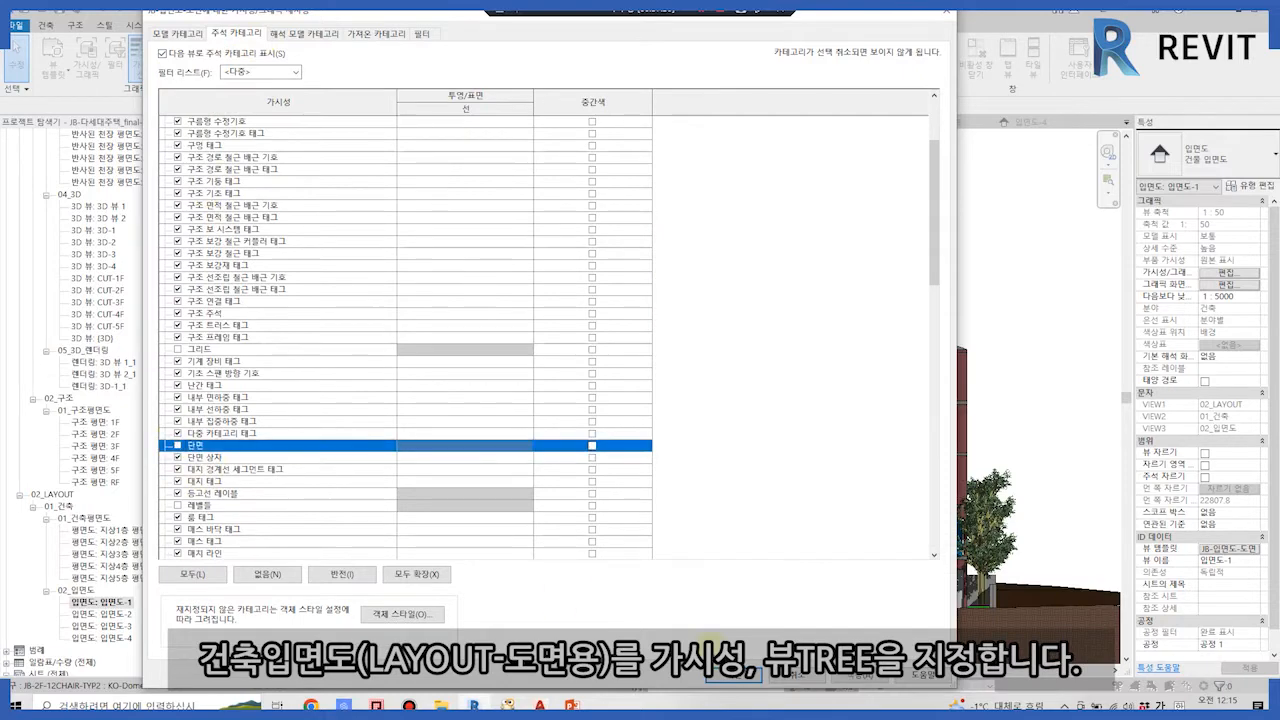
{"action": "left_click", "coordinate": [734, 676]}
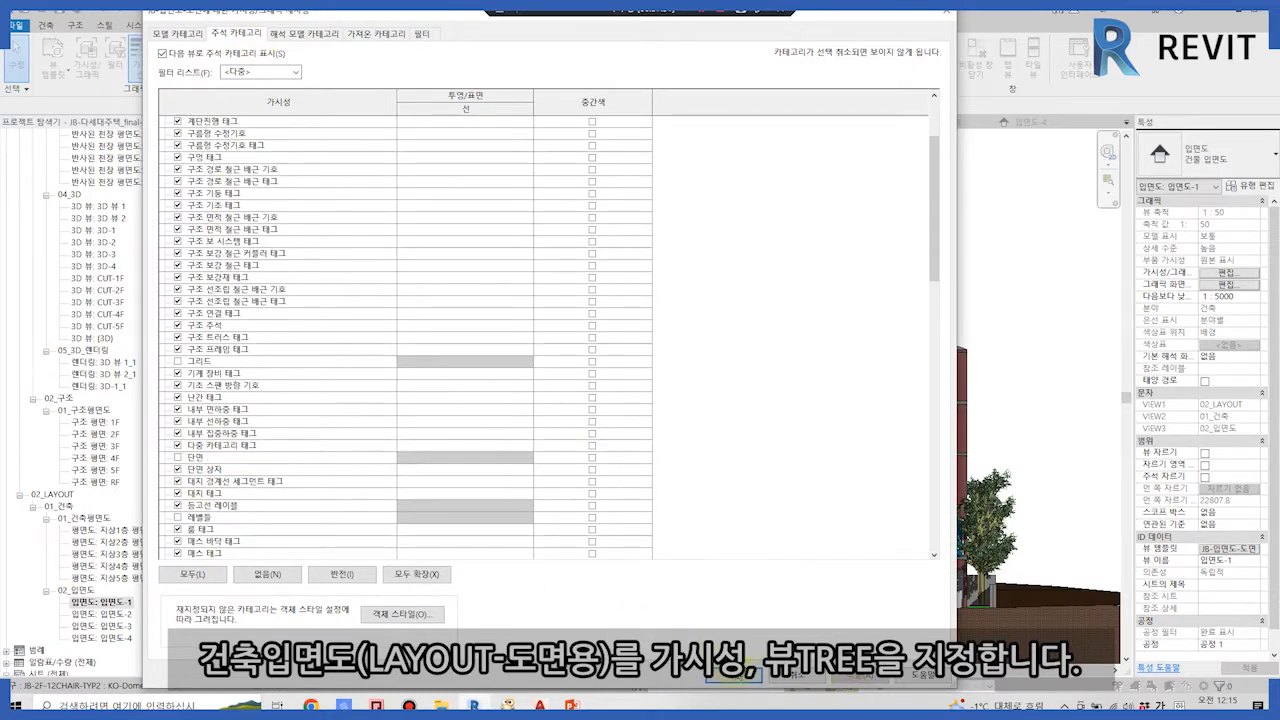
{"action": "left_click", "coordinate": [665, 645]}
Hide the 참조 평면 annotation category in the JB-입면도-도면 view template and apply the change.
{"action": "left_click", "coordinate": [1228, 549]}
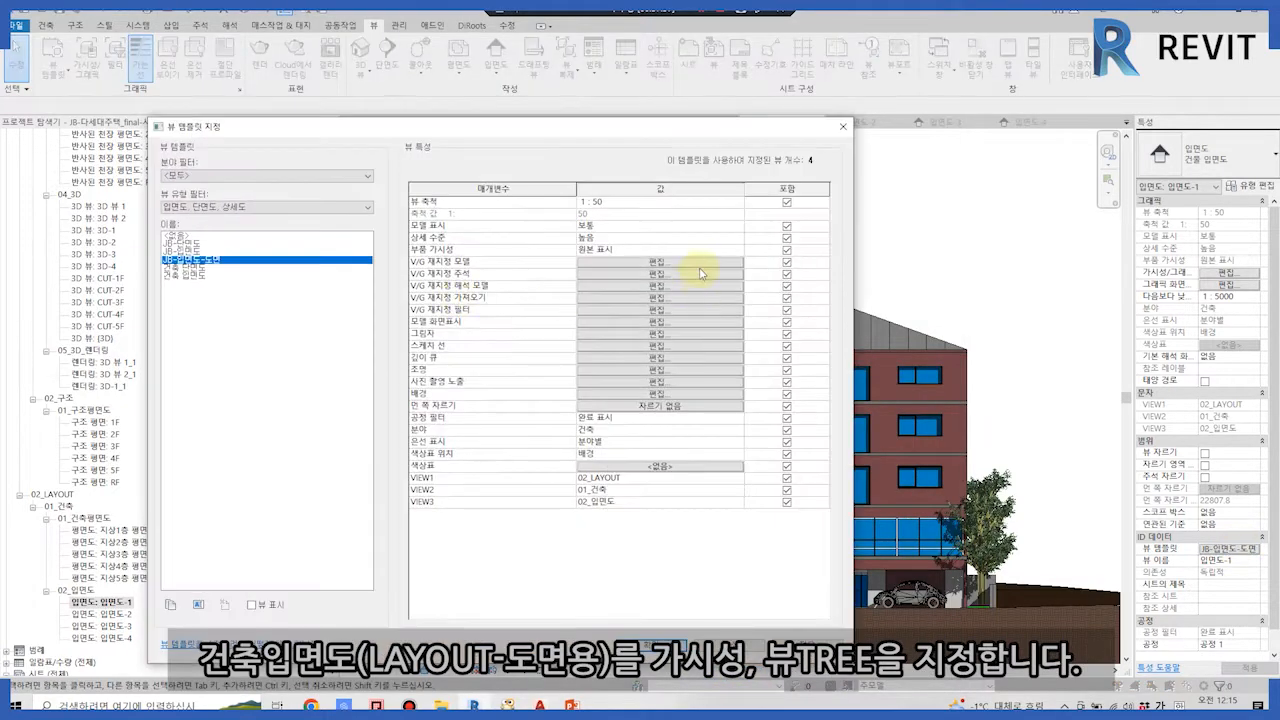
{"action": "left_click", "coordinate": [703, 272]}
{"action": "left_click", "coordinate": [236, 34]}
{"action": "scroll", "coordinate": [240, 463], "scroll_direction": "down", "scroll_amount": 5}
{"action": "scroll", "coordinate": [240, 463], "scroll_direction": "down", "scroll_amount": 9}
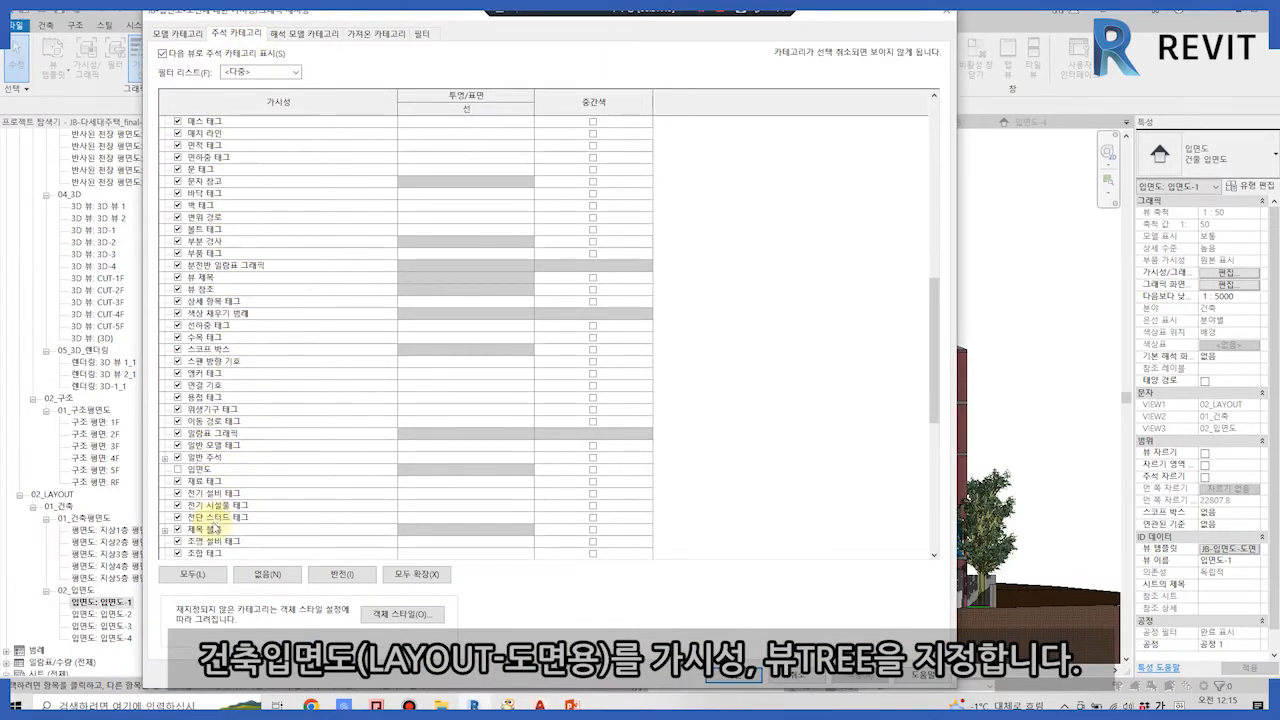
{"action": "scroll", "coordinate": [213, 528], "scroll_direction": "down", "scroll_amount": 3}
{"action": "left_click", "coordinate": [179, 506]}
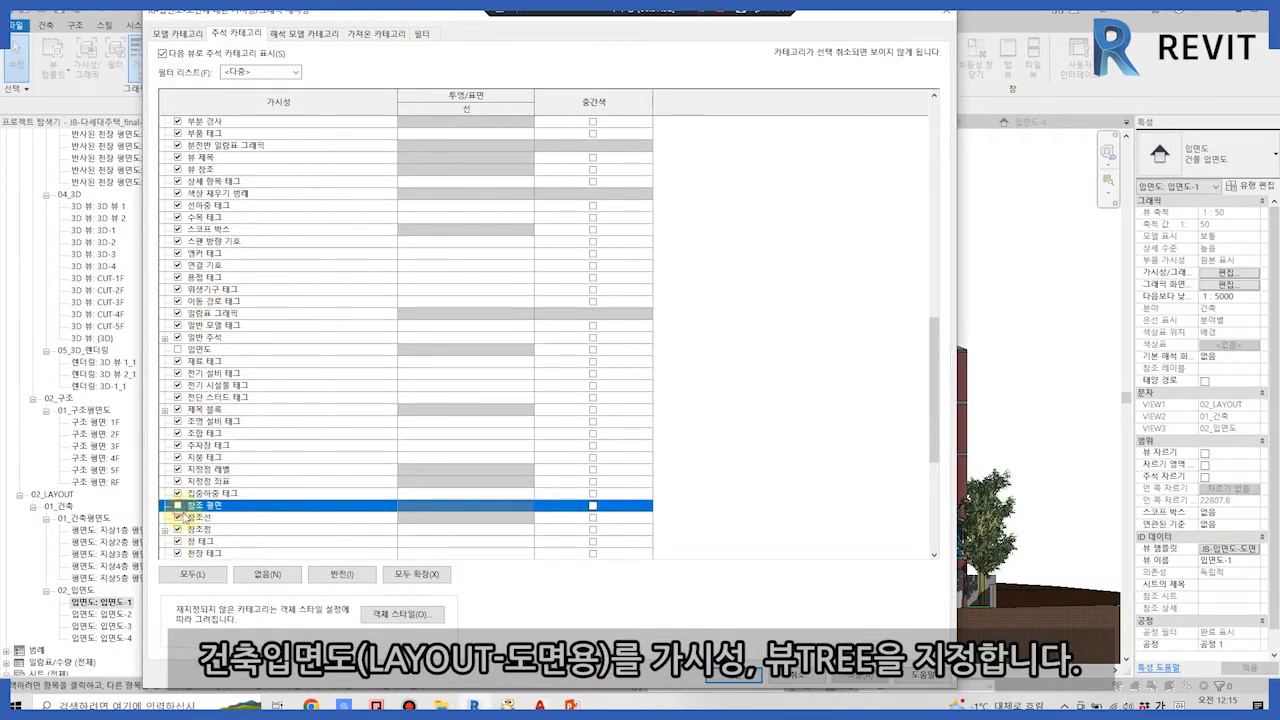
{"action": "left_click", "coordinate": [742, 677]}
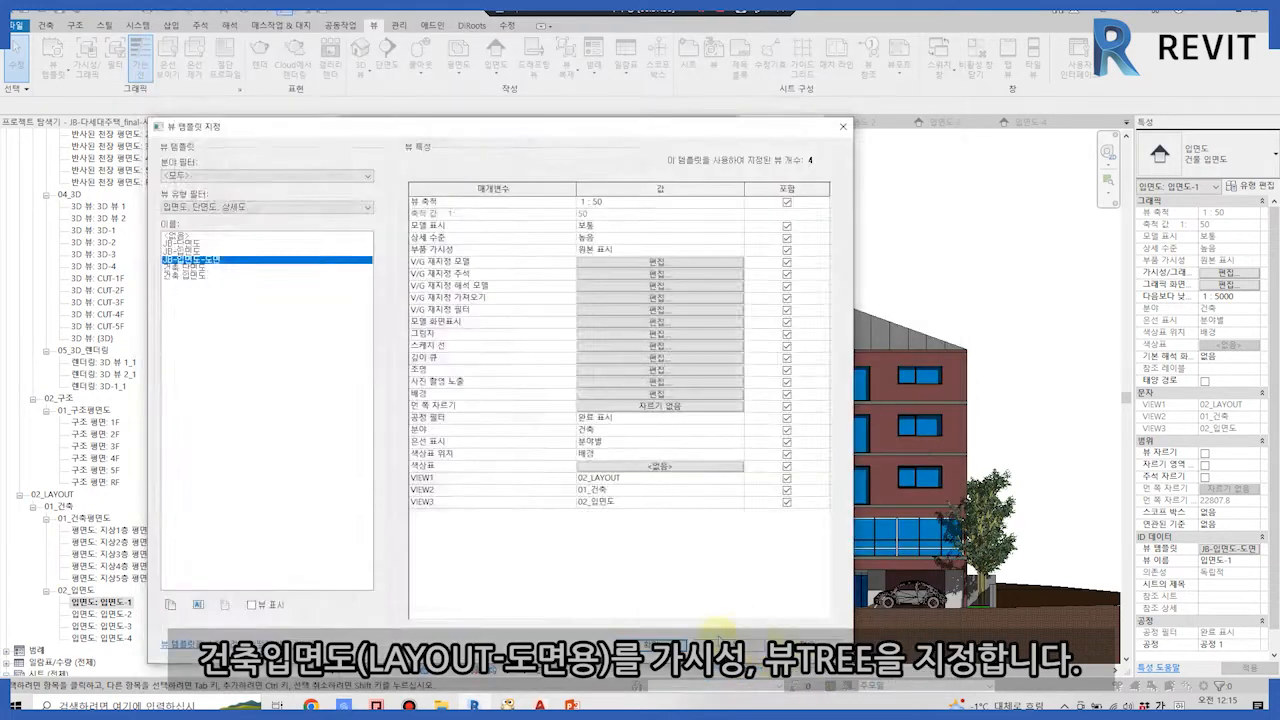
{"action": "left_click", "coordinate": [714, 645]}
Open sheet A201 and place the LAYOUT elevation 입면도-1 on it.
{"action": "middle_click_drag", "start_coordinate": [933, 381], "coordinate": [812, 385]}
{"action": "scroll", "coordinate": [38, 450], "scroll_direction": "down", "scroll_amount": 7}
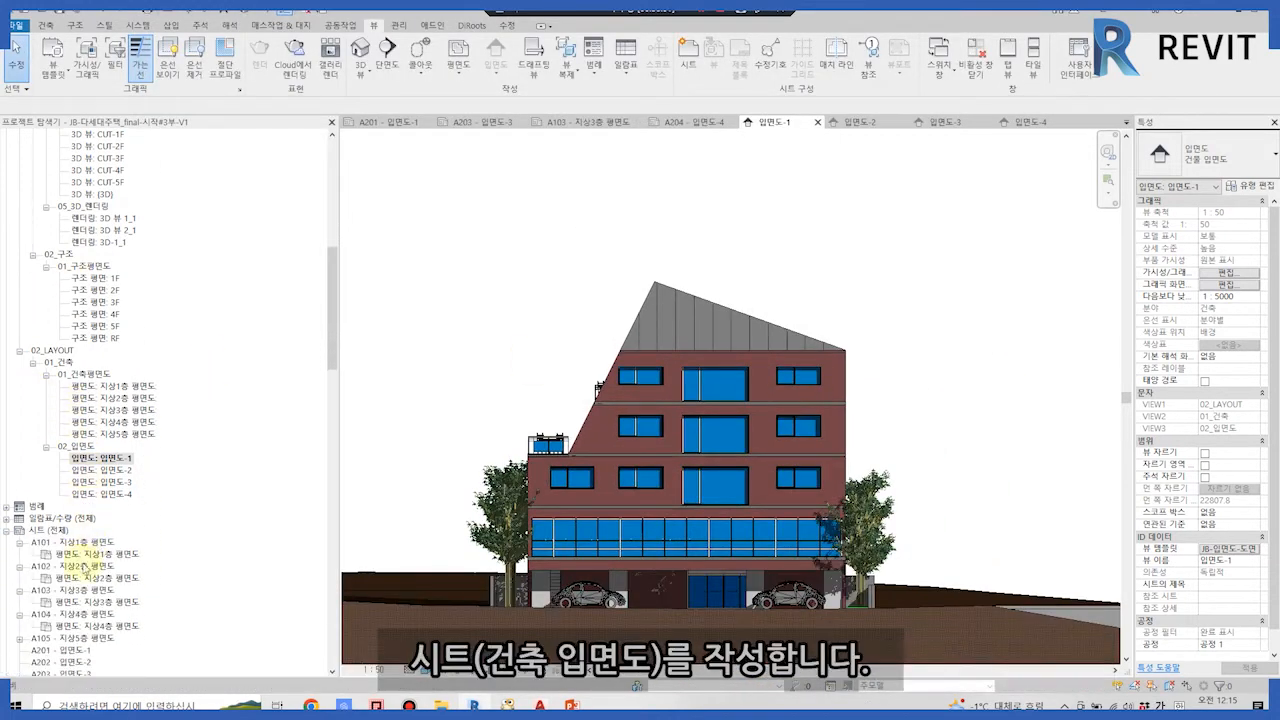
{"action": "double_click", "coordinate": [60, 554]}
{"action": "left_click", "coordinate": [104, 363]}
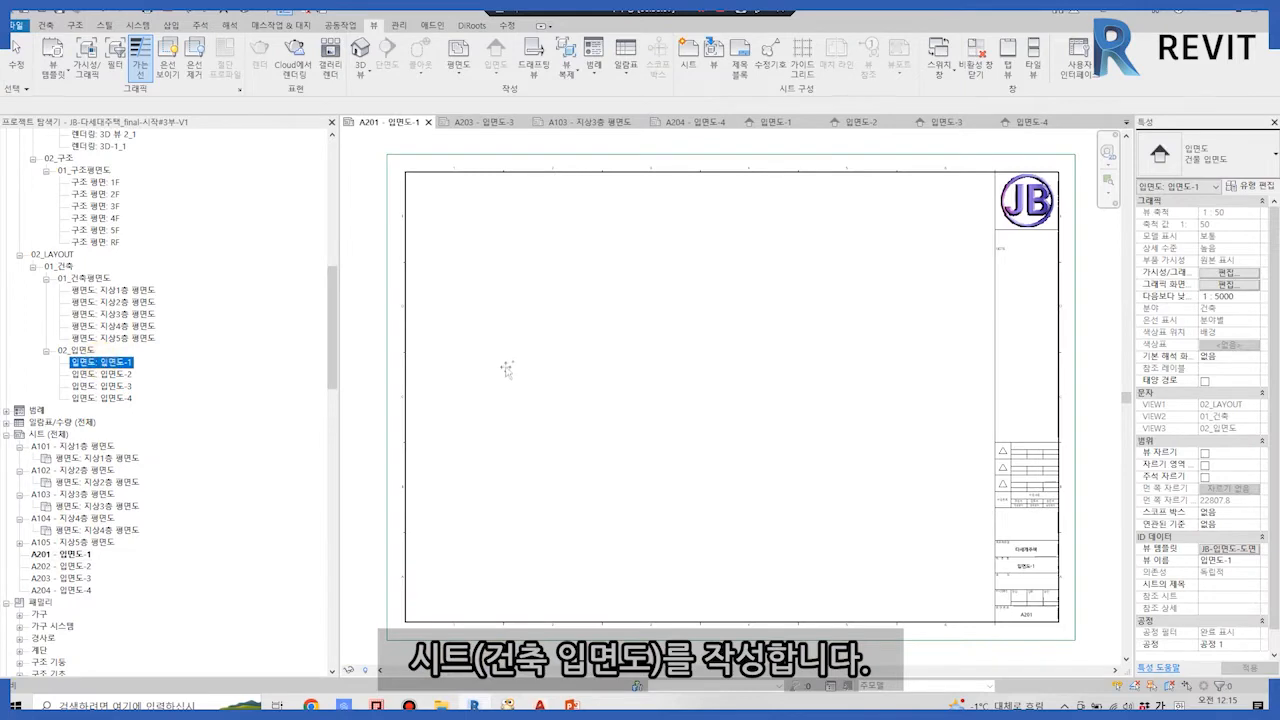
{"action": "left_click", "coordinate": [594, 423]}
Place elevation 입면도-2 on sheet A202 and elevation 입면도-3 on sheet A203.
{"action": "double_click", "coordinate": [60, 566]}
{"action": "left_click_drag", "start_coordinate": [114, 375], "coordinate": [523, 400]}
{"action": "left_click", "coordinate": [523, 400]}
{"action": "double_click", "coordinate": [84, 579]}
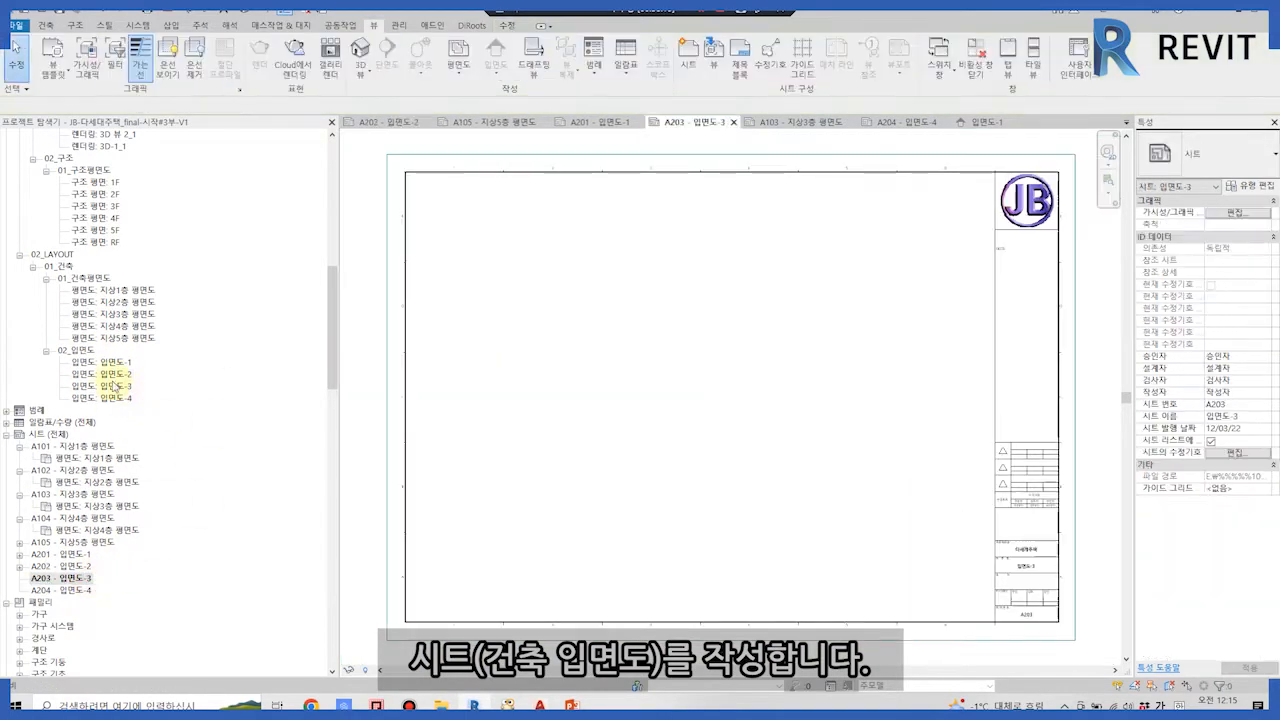
{"action": "left_click_drag", "start_coordinate": [114, 385], "coordinate": [609, 400]}
{"action": "left_click", "coordinate": [609, 400]}
Open sheet A204 and place the LAYOUT elevation 입면도-4 on it.
{"action": "double_click", "coordinate": [60, 590]}
{"action": "left_click", "coordinate": [102, 398]}
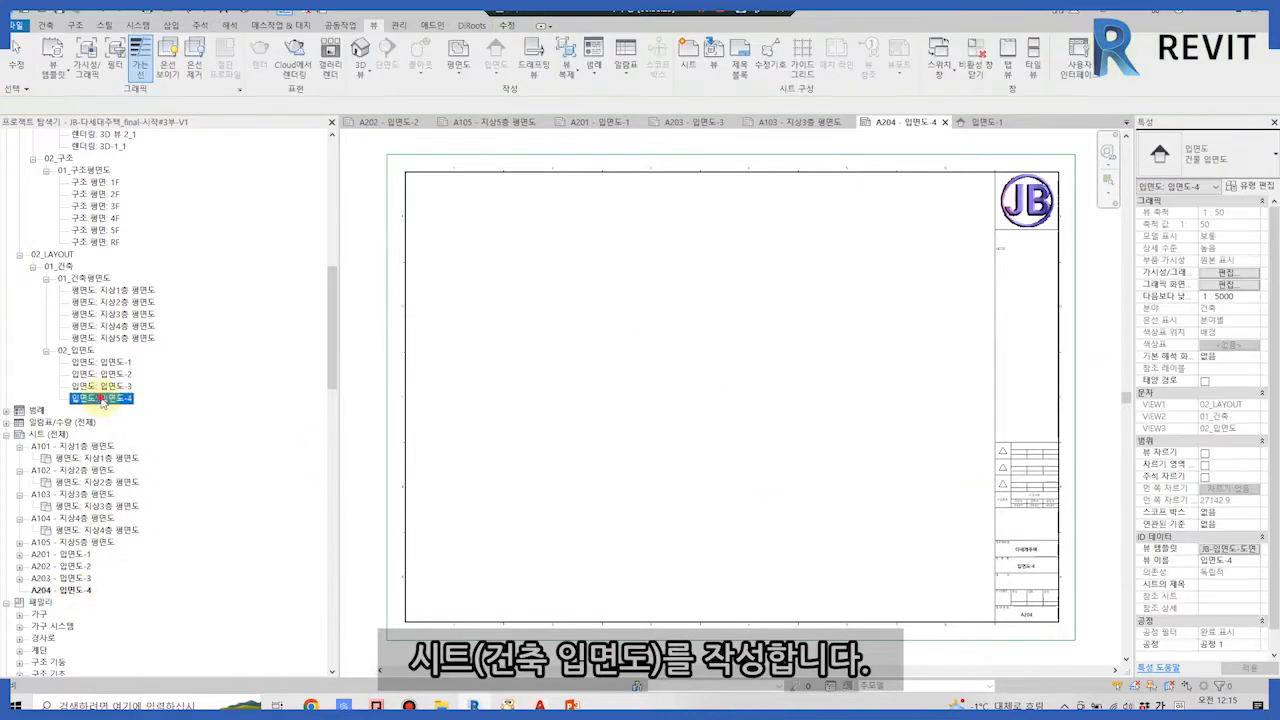
{"action": "double_click", "coordinate": [102, 401]}
{"action": "left_click", "coordinate": [1062, 123]}
{"action": "left_click_drag", "start_coordinate": [114, 399], "coordinate": [711, 387]}
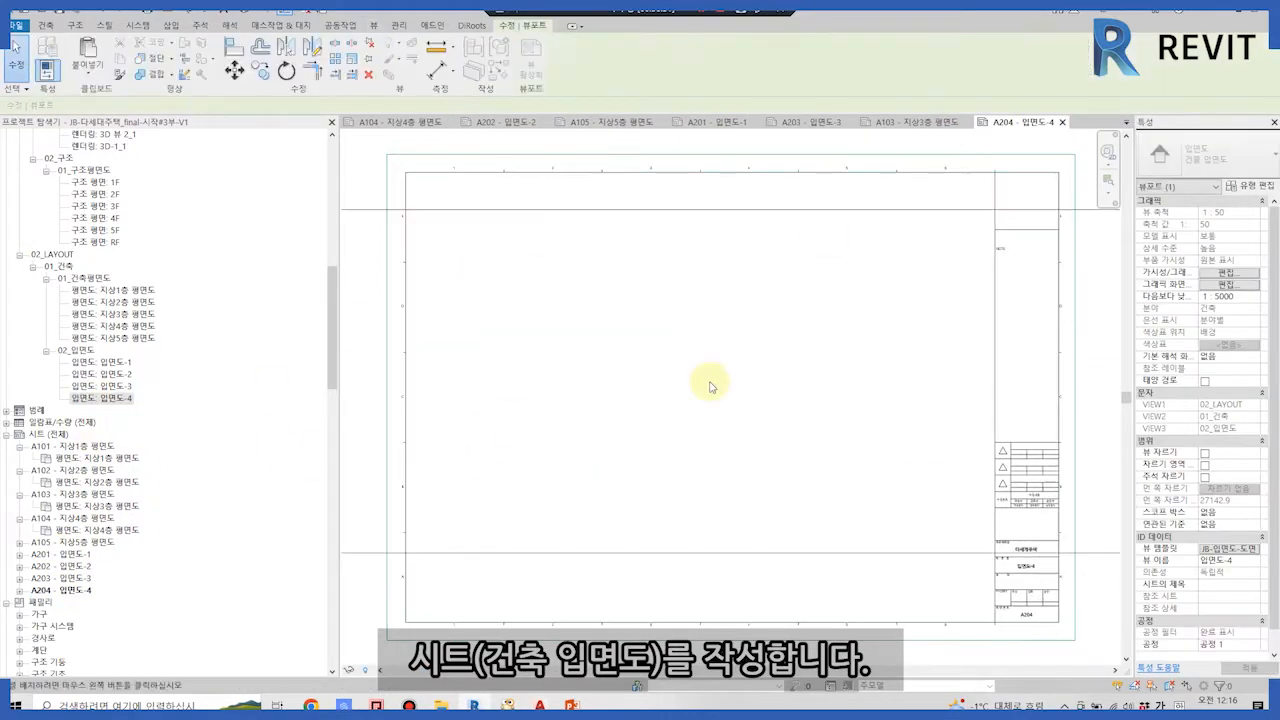
{"action": "left_click", "coordinate": [711, 387]}
Turn on view cropping and crop region visibility for the 입면도-1 viewport on sheet A201.
{"action": "double_click", "coordinate": [102, 362]}
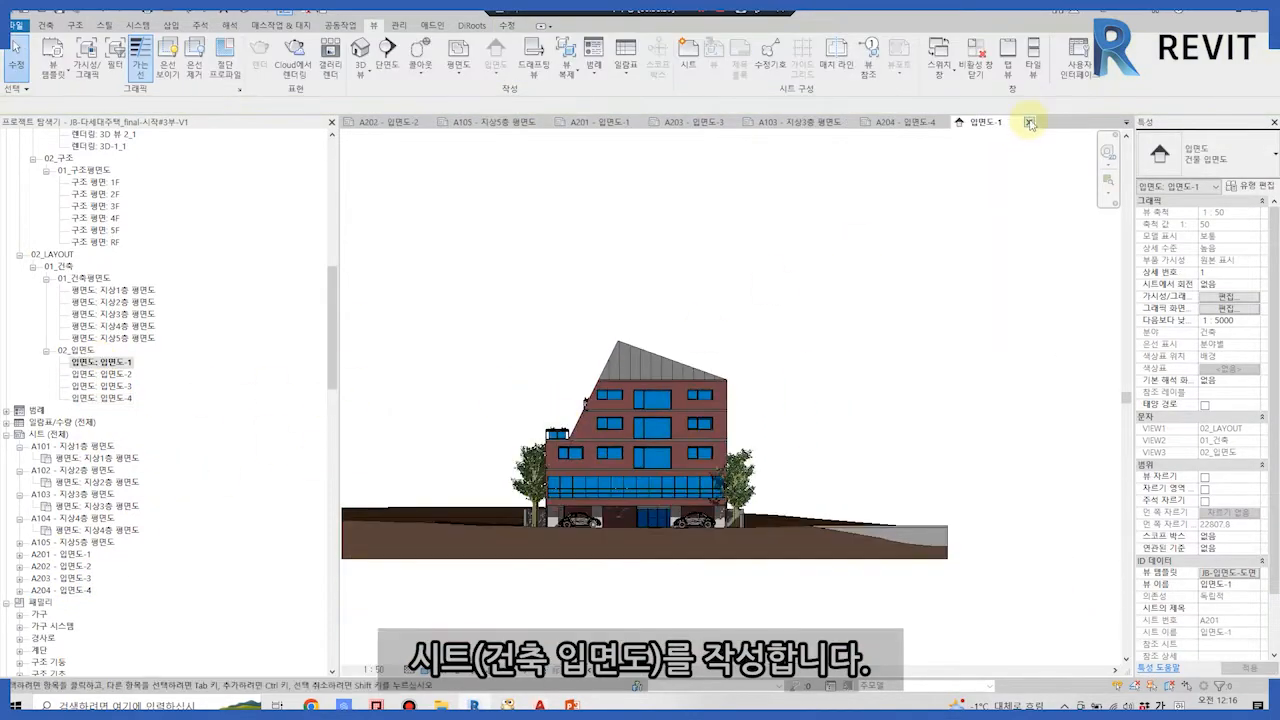
{"action": "left_click", "coordinate": [1029, 123]}
{"action": "left_click", "coordinate": [694, 125]}
{"action": "scroll", "coordinate": [774, 407], "scroll_direction": "down", "scroll_amount": 2}
{"action": "left_click", "coordinate": [783, 319]}
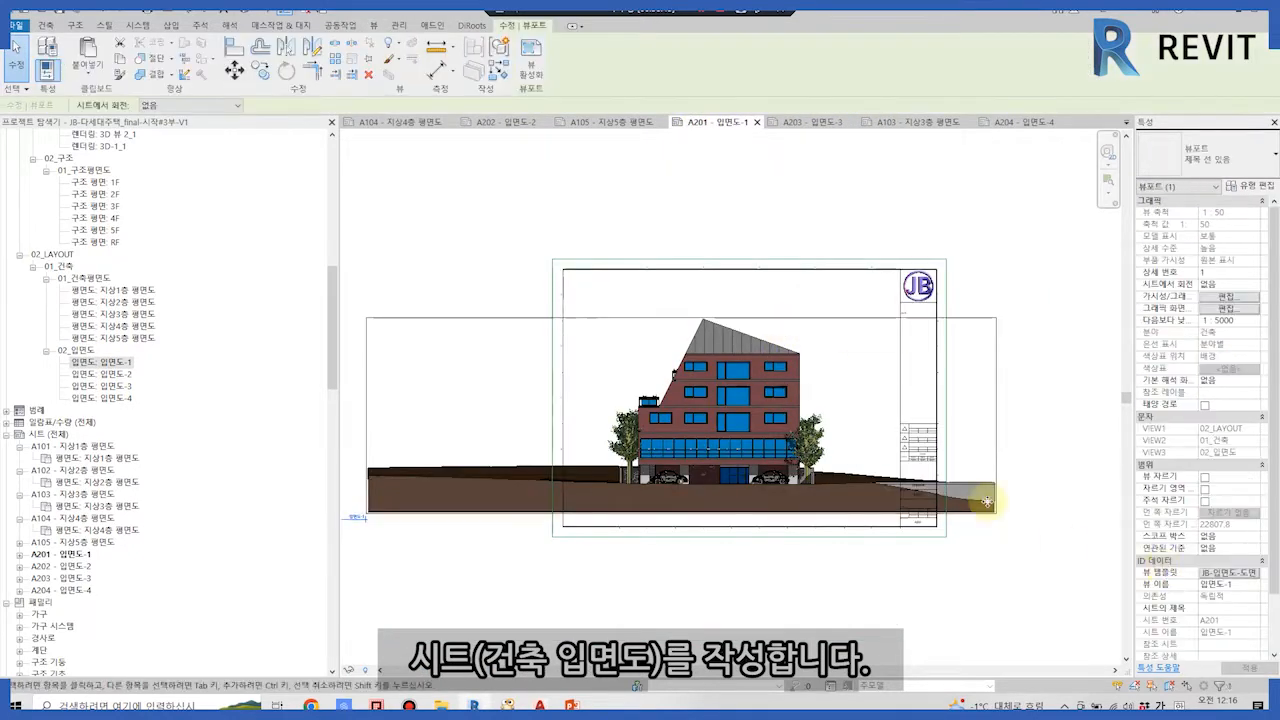
{"action": "left_click", "coordinate": [1004, 389]}
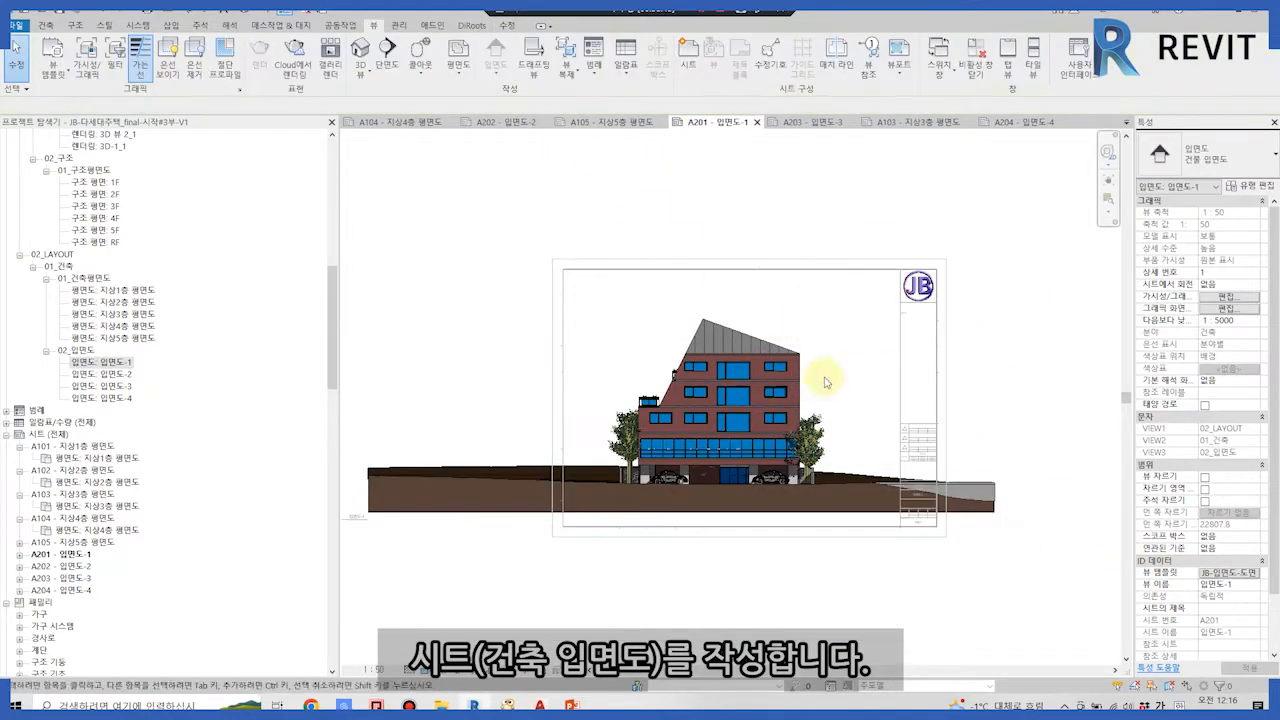
{"action": "left_click", "coordinate": [1043, 466]}
{"action": "left_click", "coordinate": [1205, 476]}
{"action": "left_click", "coordinate": [1205, 488]}
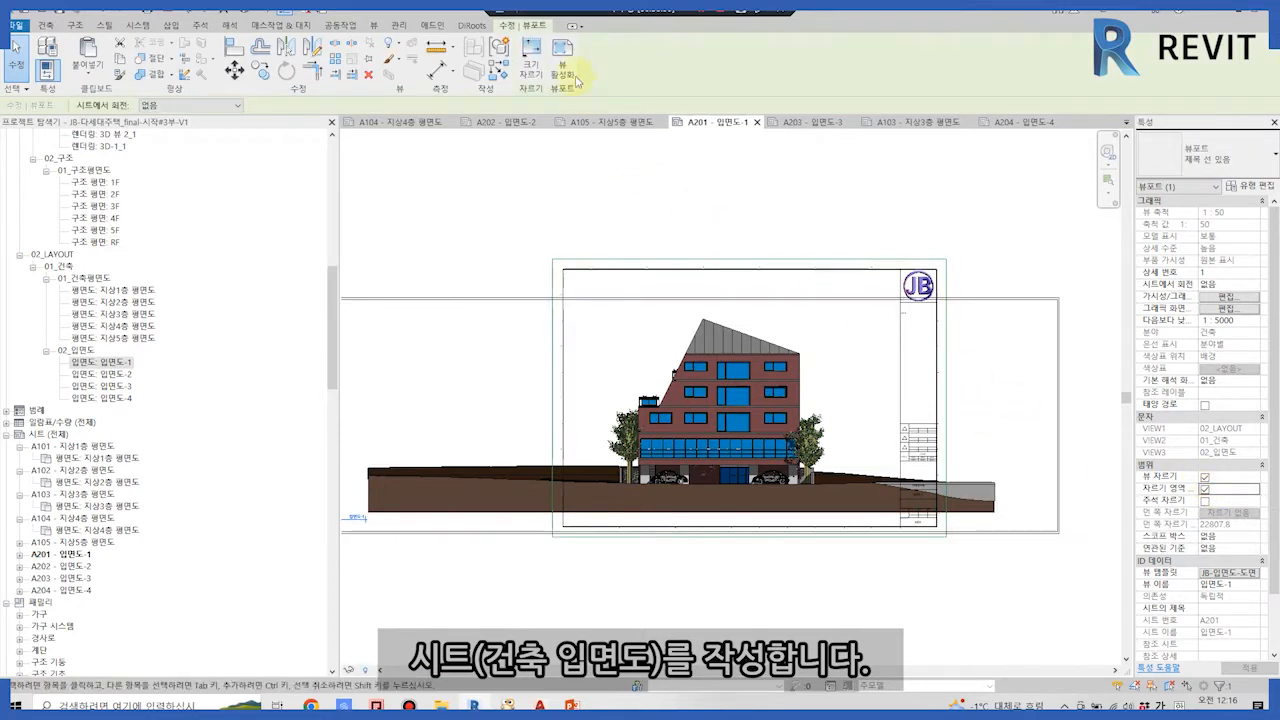
Activate 입면도-1 on sheet A201 and adjust both sides of its crop region to the title block's drawing area.
{"action": "double_click", "coordinate": [1016, 401]}
{"action": "left_click", "coordinate": [1057, 413]}
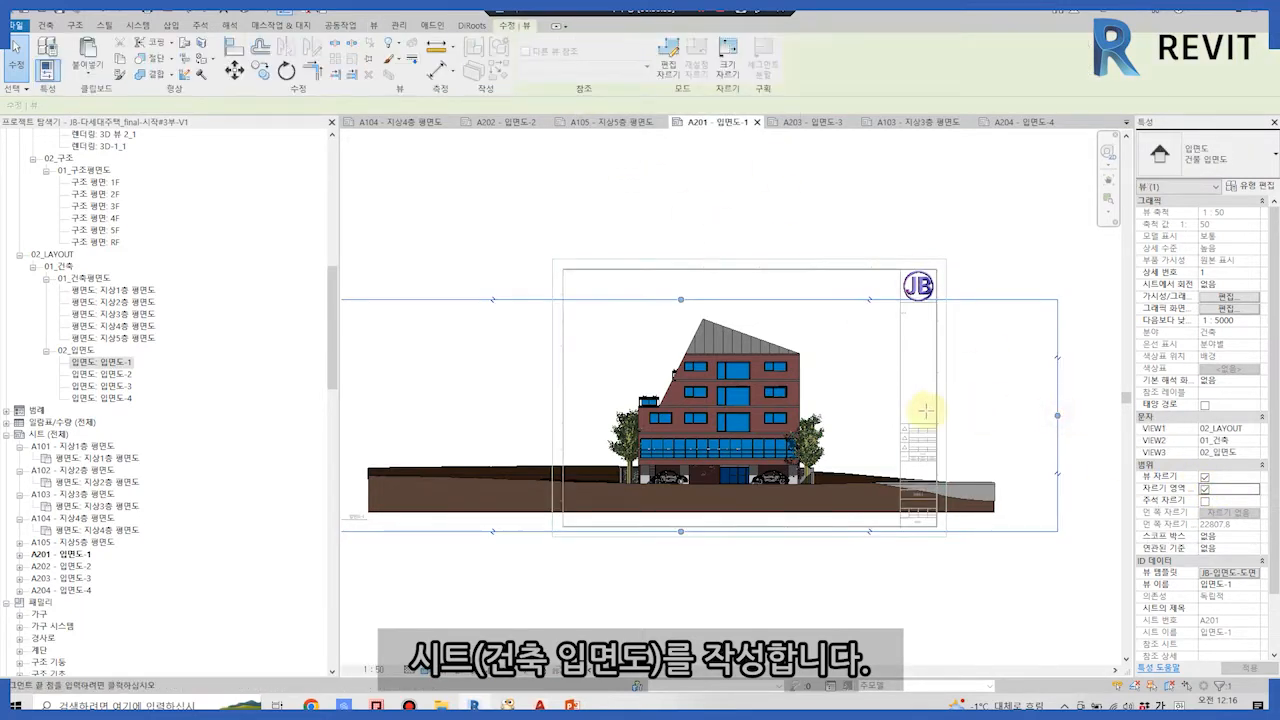
{"action": "left_click_drag", "start_coordinate": [905, 411], "coordinate": [889, 412]}
{"action": "middle_click_drag", "start_coordinate": [383, 411], "coordinate": [502, 412]}
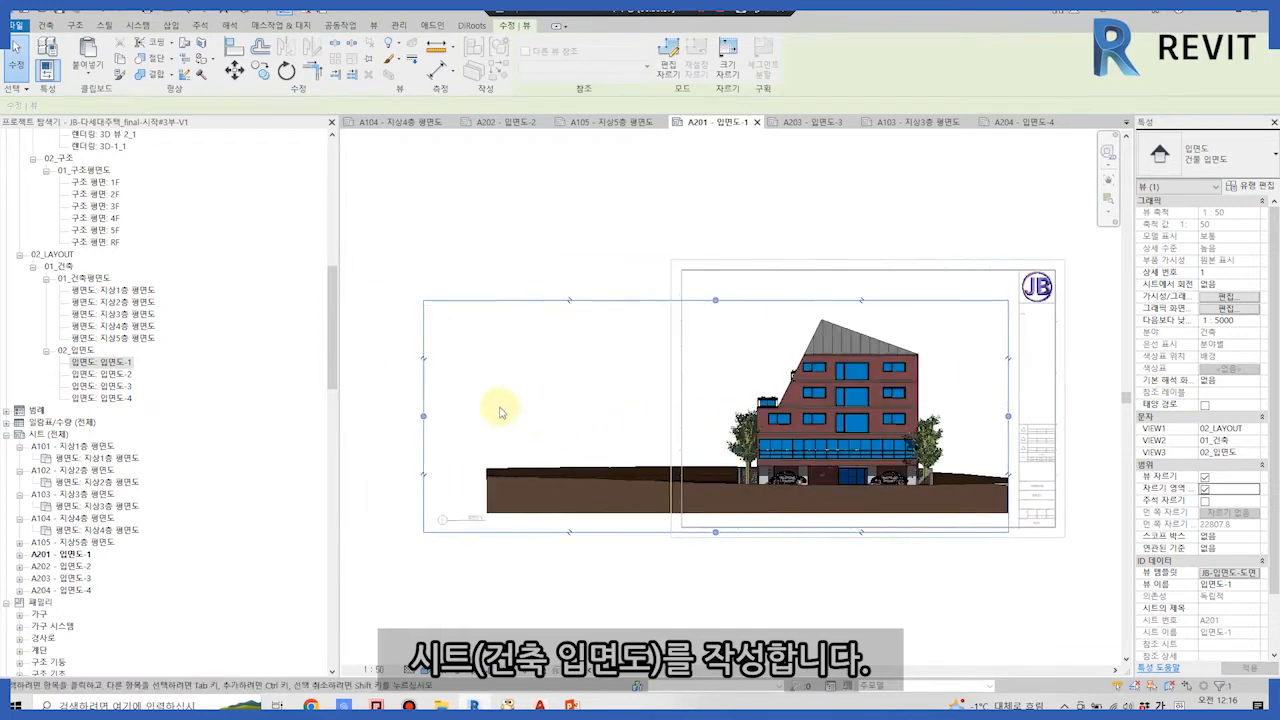
{"action": "left_click_drag", "start_coordinate": [683, 425], "coordinate": [682, 424]}
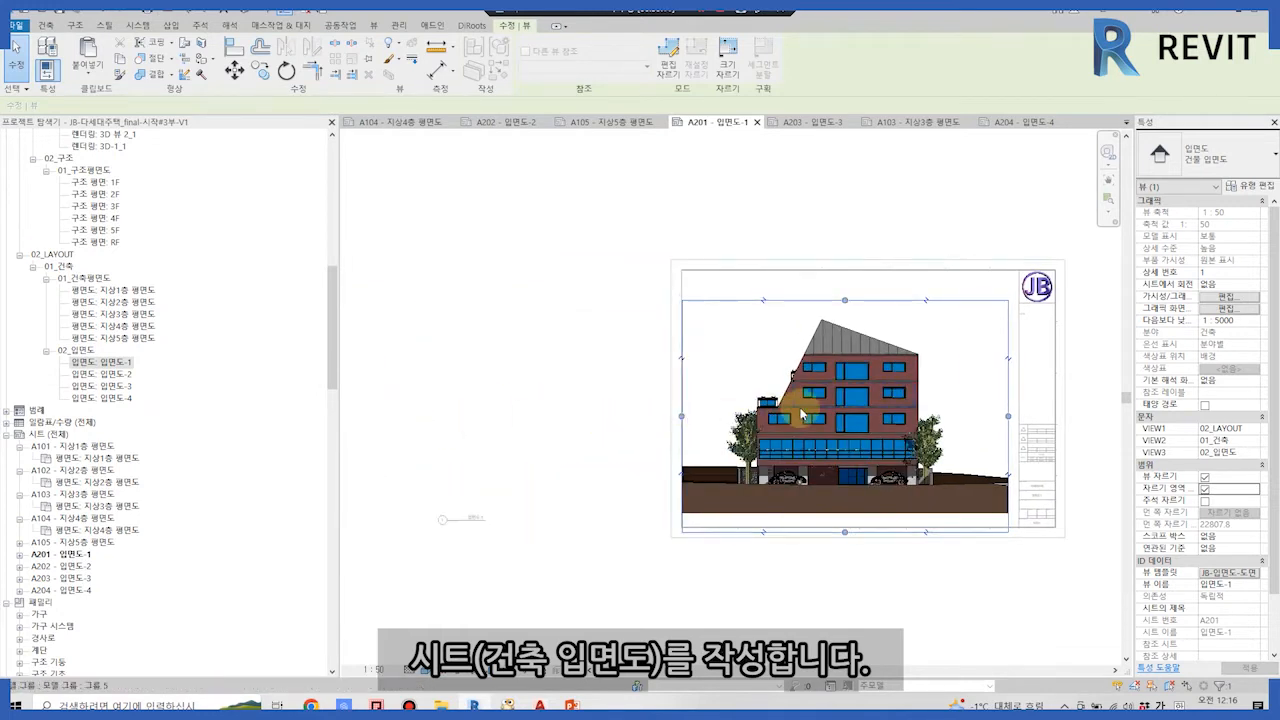
{"action": "scroll", "coordinate": [949, 420], "scroll_direction": "up", "scroll_amount": 2}
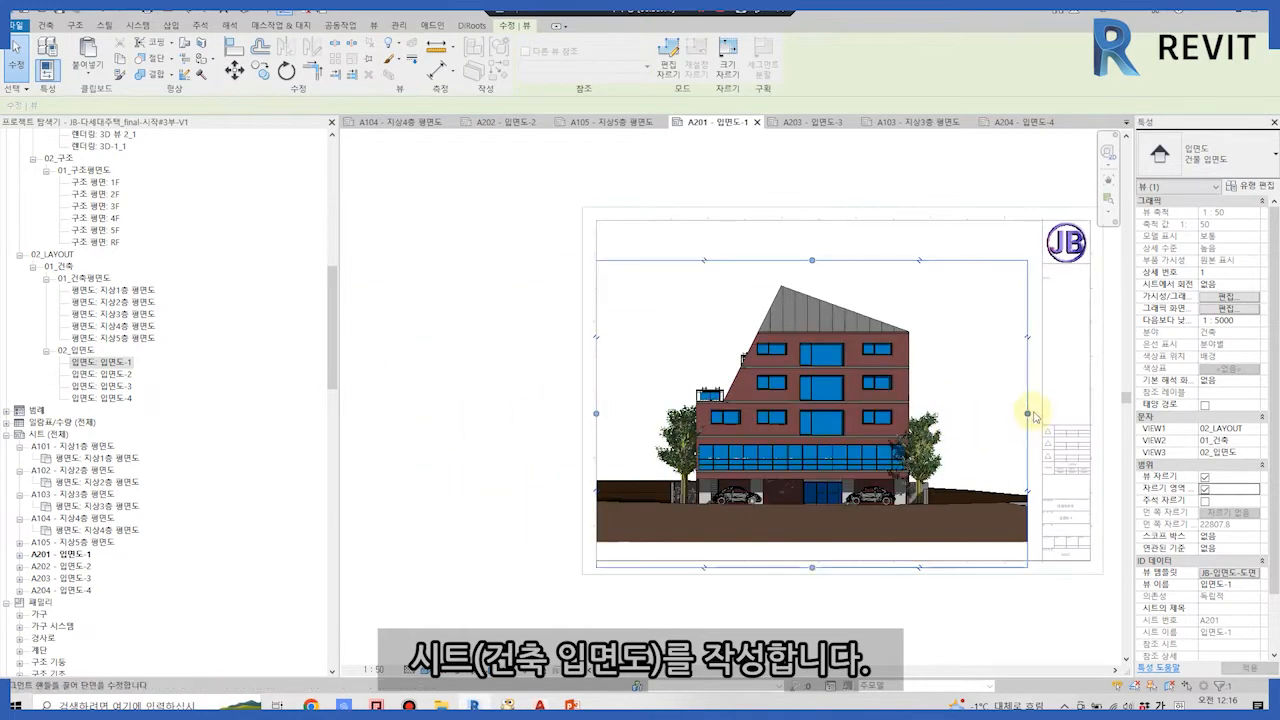
{"action": "left_click_drag", "start_coordinate": [1040, 408], "coordinate": [1042, 409]}
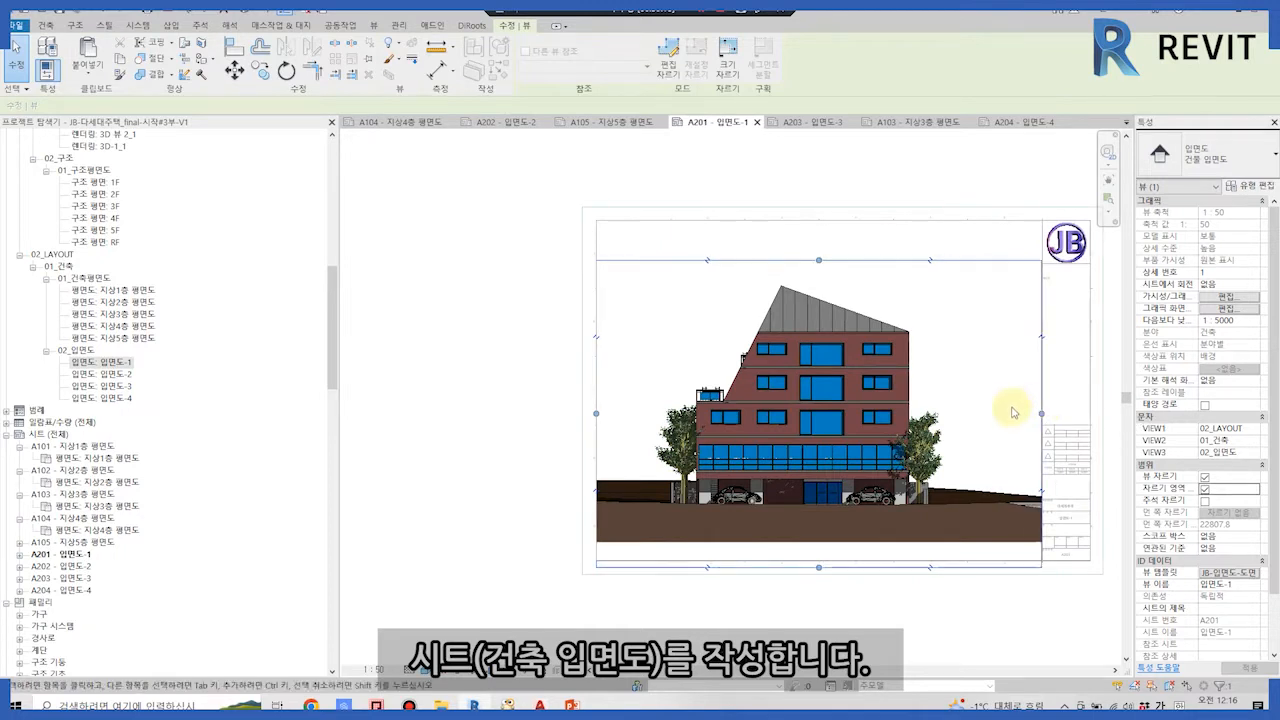
{"action": "key", "text": "Escape"}
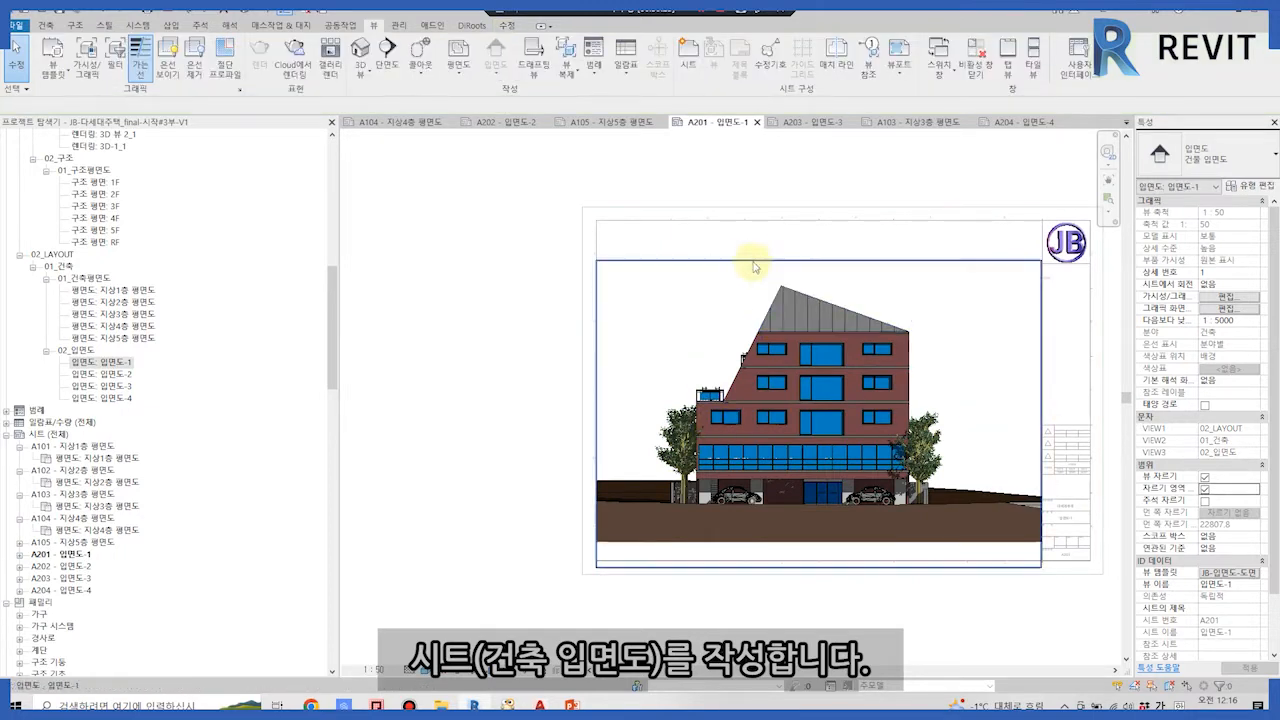
Hide the crop region of 입면도-1 on sheet A201, keeping the view crop on.
{"action": "left_click", "coordinate": [752, 260]}
{"action": "left_click", "coordinate": [1205, 489]}
{"action": "left_click", "coordinate": [1205, 478]}
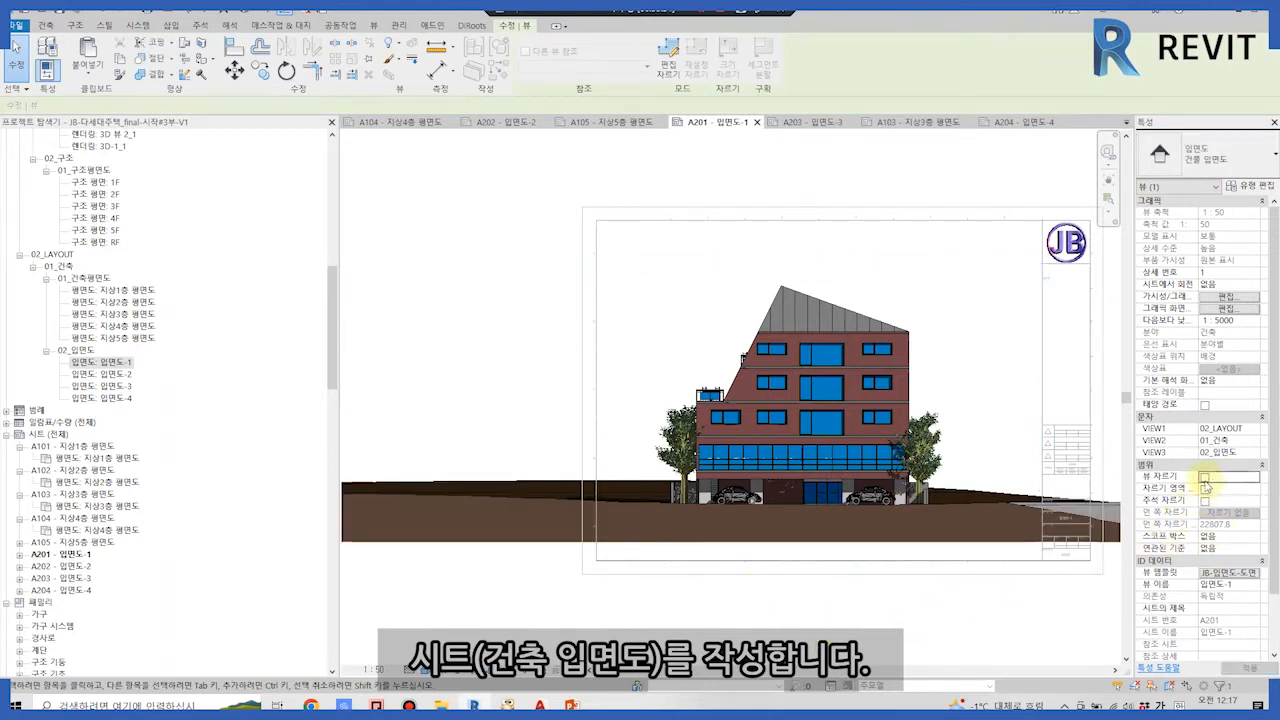
{"action": "left_click", "coordinate": [1007, 629]}
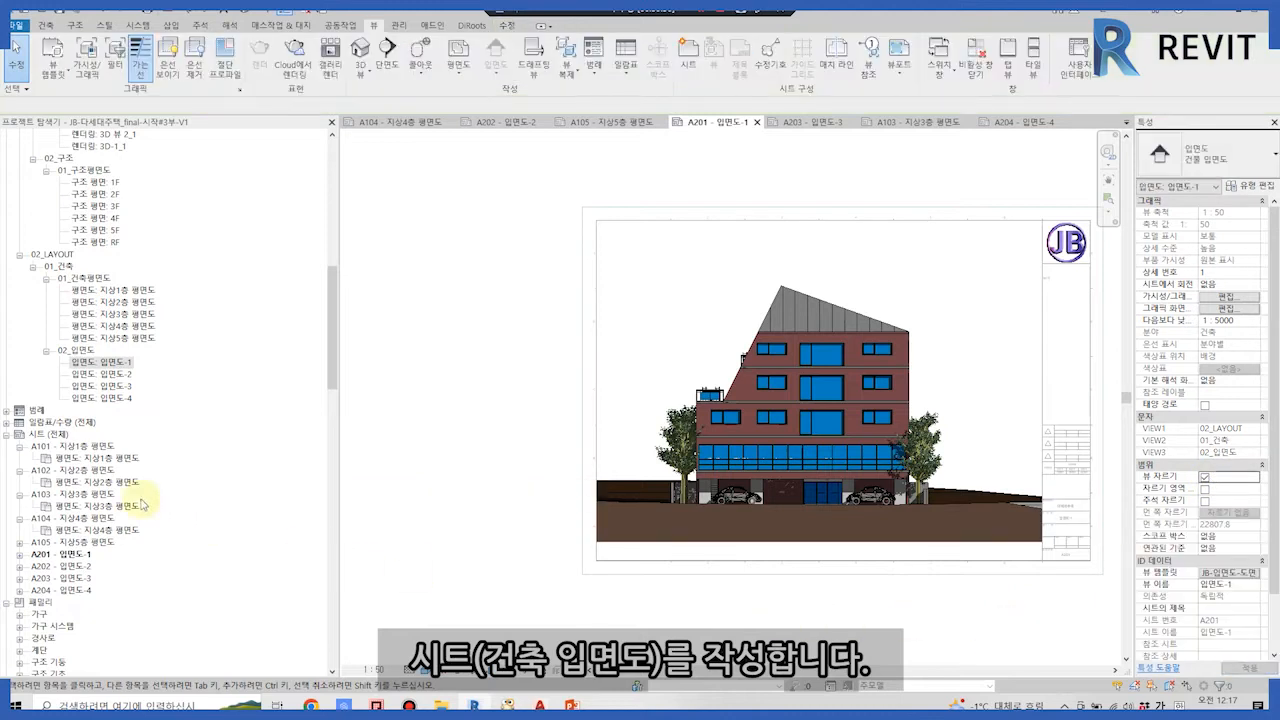
Open sheet A202, show the crop region of 입면도-2 and activate the view for editing.
{"action": "left_click", "coordinate": [60, 578]}
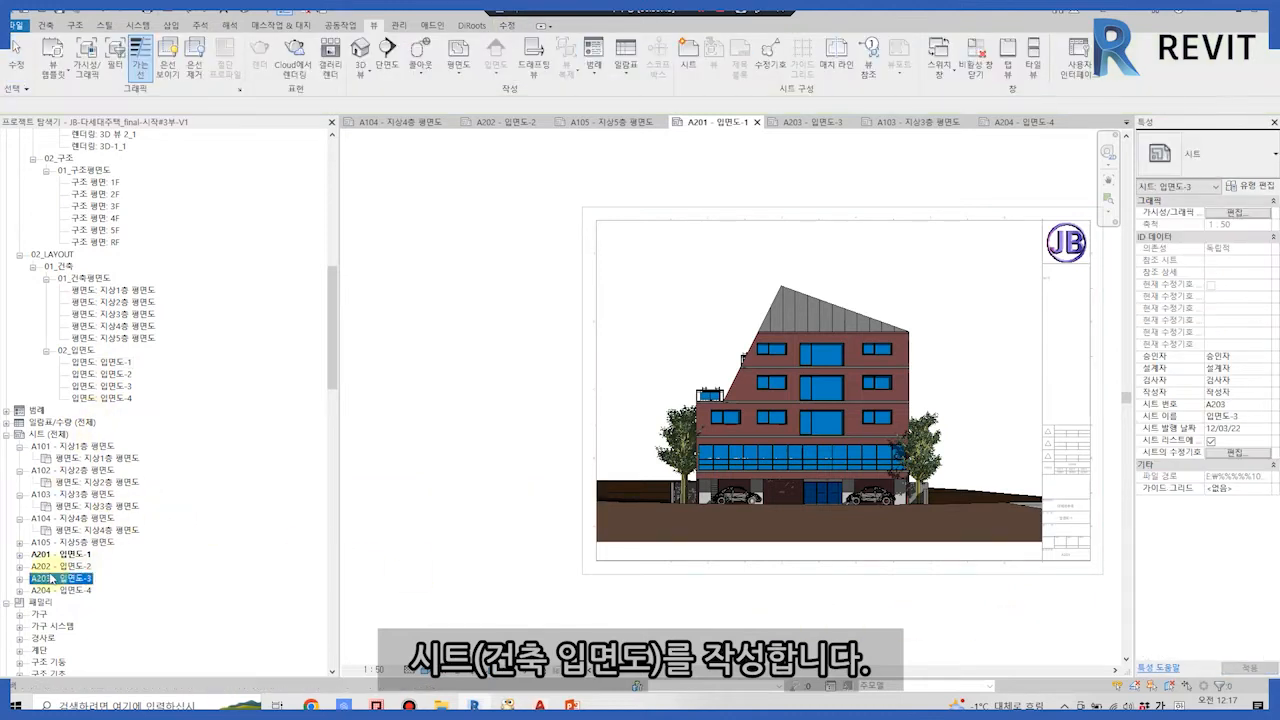
{"action": "double_click", "coordinate": [68, 567]}
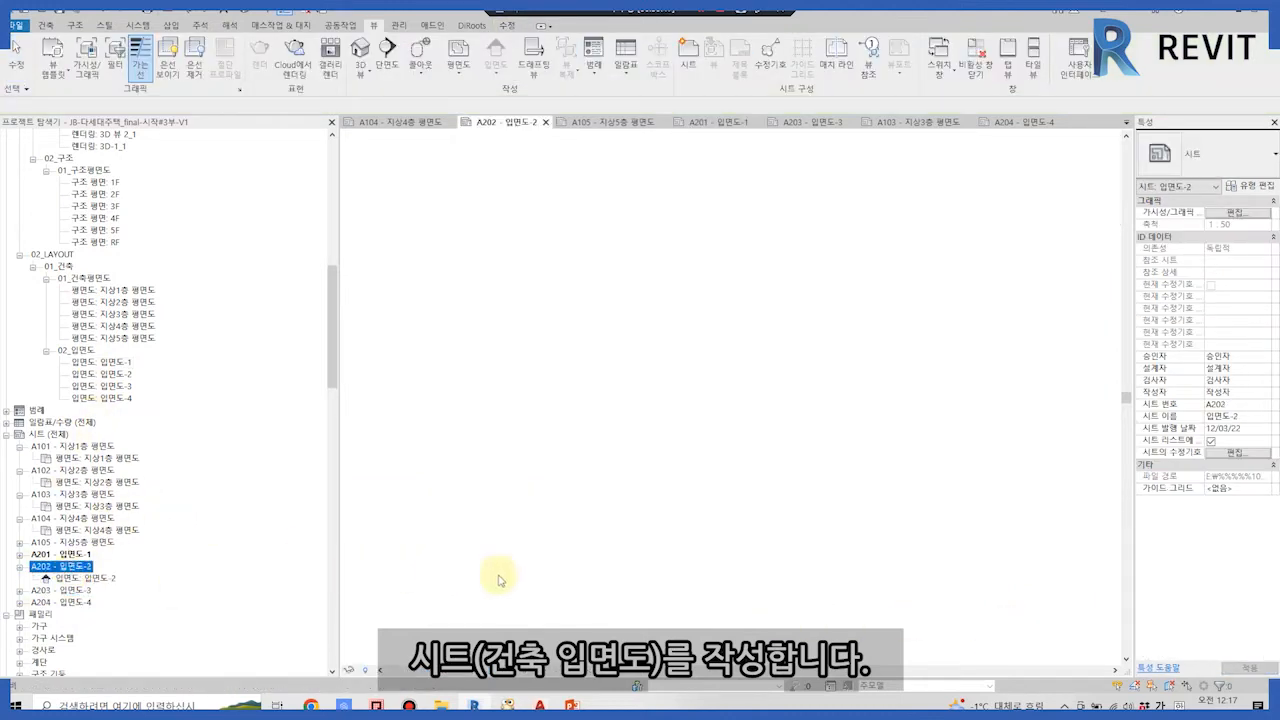
{"action": "left_click", "coordinate": [623, 410]}
{"action": "left_click", "coordinate": [1205, 489]}
{"action": "scroll", "coordinate": [969, 434], "scroll_direction": "down", "scroll_amount": 1}
{"action": "middle_click_drag", "start_coordinate": [969, 434], "coordinate": [833, 434]}
{"action": "left_click", "coordinate": [867, 217]}
{"action": "double_click", "coordinate": [880, 400]}
Pull in the sides of the 입면도-2 crop region to fit the drawing area of sheet A202.
{"action": "left_click", "coordinate": [1034, 400]}
{"action": "left_click_drag", "start_coordinate": [1034, 439], "coordinate": [793, 439]}
{"action": "scroll", "coordinate": [691, 494], "scroll_direction": "down", "scroll_amount": 2}
{"action": "middle_click_drag", "start_coordinate": [691, 494], "coordinate": [863, 475]}
{"action": "left_click_drag", "start_coordinate": [437, 444], "coordinate": [637, 446]}
{"action": "left_click_drag", "start_coordinate": [923, 444], "coordinate": [914, 480]}
Position the cropped 입면도-2 viewport inside sheet A202's frame, move its title beneath the elevation, and hide the crop region.
{"action": "left_click", "coordinate": [780, 306]}
{"action": "key", "text": "ctrl+z"}
{"action": "double_click", "coordinate": [1051, 528]}
{"action": "left_click_drag", "start_coordinate": [827, 510], "coordinate": [1062, 500]}
{"action": "left_click", "coordinate": [816, 342]}
{"action": "left_click", "coordinate": [727, 502]}
{"action": "left_click", "coordinate": [1205, 489]}
{"action": "scroll", "coordinate": [563, 527], "scroll_direction": "up", "scroll_amount": 4}
{"action": "left_click", "coordinate": [855, 523]}
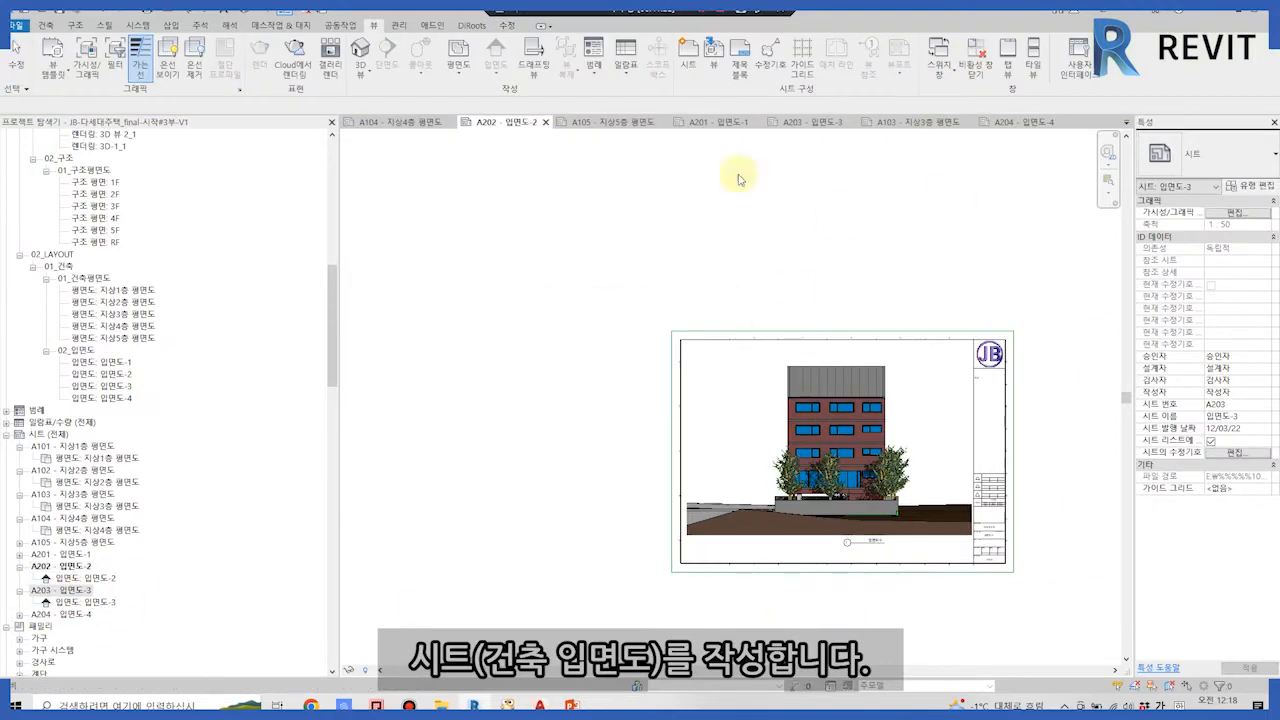
Activate 입면도-3 on sheet A203 and turn on its view crop and crop region visibility.
{"action": "left_click", "coordinate": [826, 290]}
{"action": "left_click", "coordinate": [529, 57]}
{"action": "left_click", "coordinate": [1205, 477]}
{"action": "left_click", "coordinate": [1205, 489]}
Narrow the 입면도-3 crop region from both sides to sheet width and deactivate the view.
{"action": "scroll", "coordinate": [989, 468], "scroll_direction": "down", "scroll_amount": 2}
{"action": "left_click", "coordinate": [1071, 424]}
{"action": "left_click_drag", "start_coordinate": [1071, 420], "coordinate": [923, 424]}
{"action": "scroll", "coordinate": [620, 436], "scroll_direction": "up", "scroll_amount": 2}
{"action": "left_click_drag", "start_coordinate": [502, 419], "coordinate": [645, 408]}
{"action": "left_click_drag", "start_coordinate": [1020, 403], "coordinate": [971, 410]}
{"action": "double_click", "coordinate": [983, 397]}
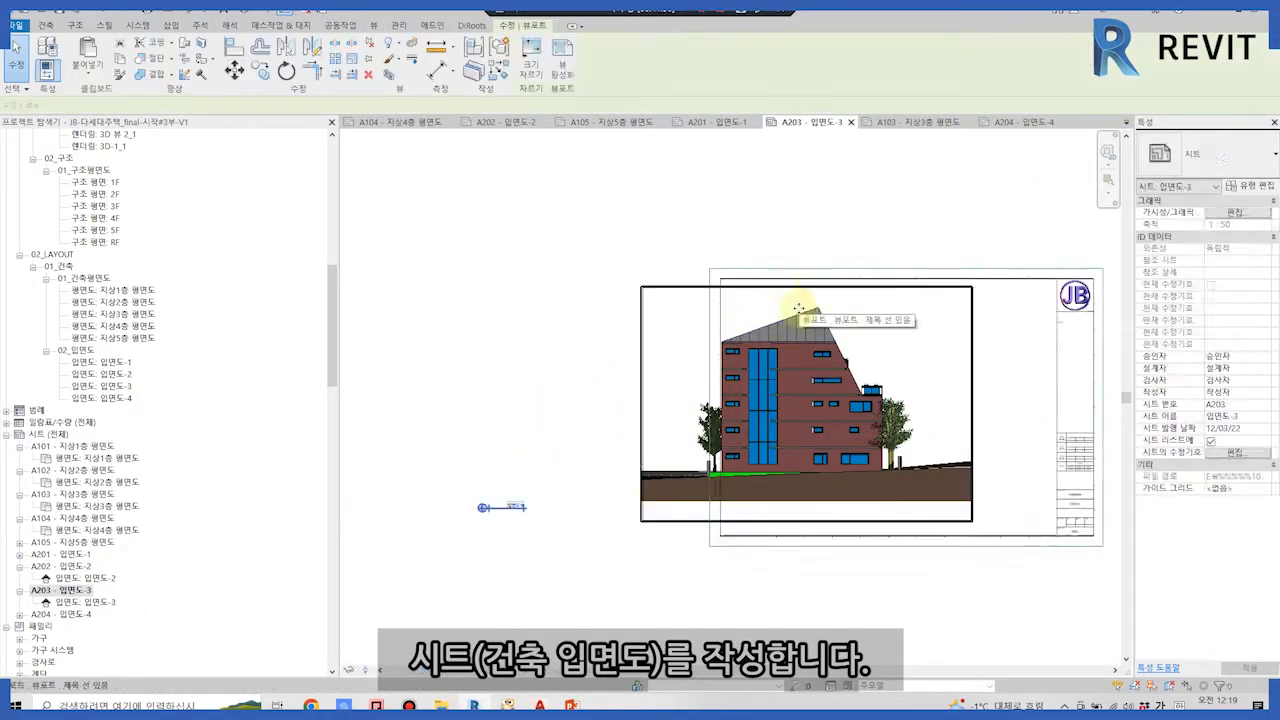
Move the cropped 입면도-3 viewport into the drawing area of sheet A203.
{"action": "left_click_drag", "start_coordinate": [800, 348], "coordinate": [881, 359]}
{"action": "left_click", "coordinate": [608, 288]}
{"action": "left_click", "coordinate": [628, 515]}
Open sheet A204, activate 입면도-4 and narrow its crop region from both sides to fit the sheet.
{"action": "double_click", "coordinate": [60, 614]}
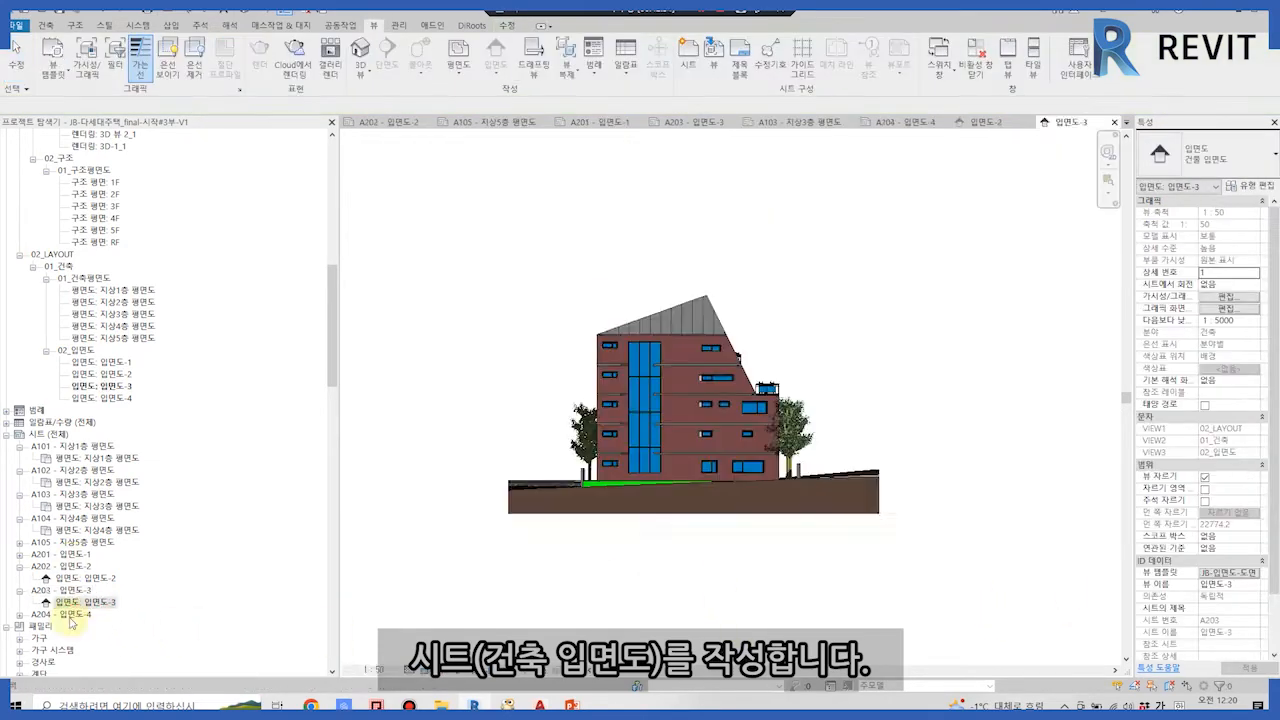
{"action": "left_click", "coordinate": [709, 525]}
{"action": "double_click", "coordinate": [709, 525]}
{"action": "scroll", "coordinate": [929, 417], "scroll_direction": "down", "scroll_amount": 3}
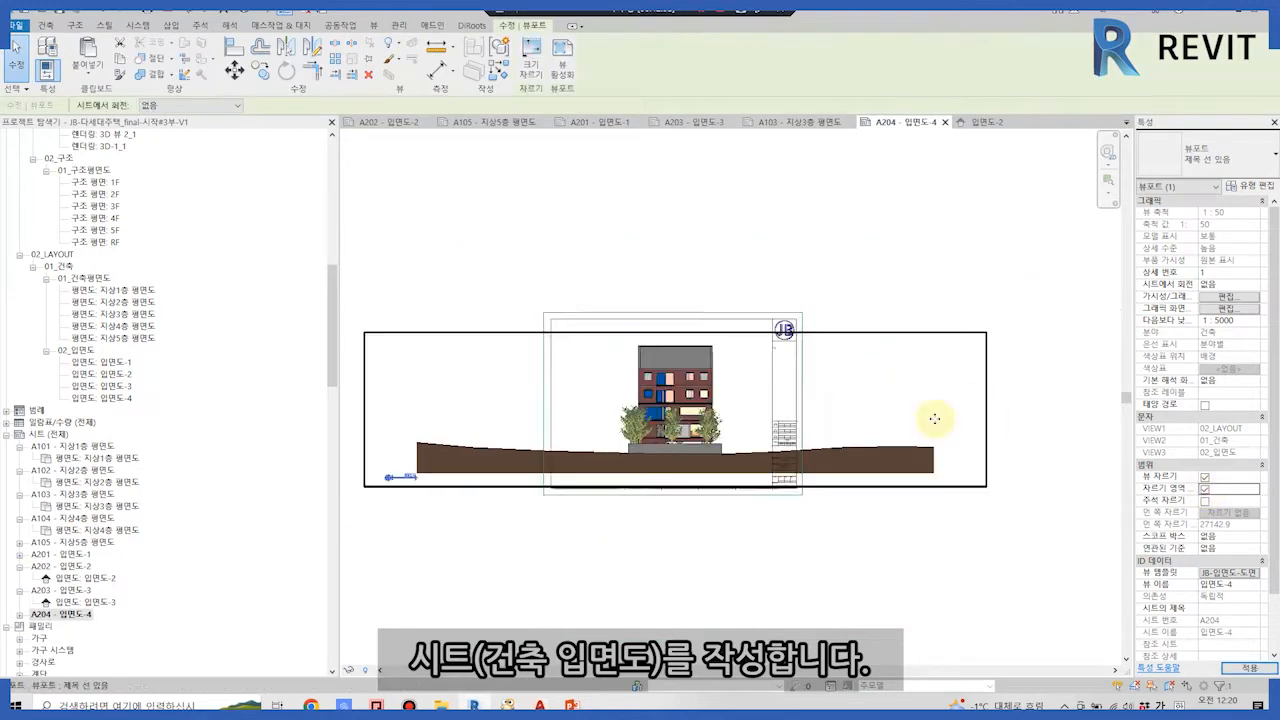
{"action": "left_click", "coordinate": [985, 410]}
{"action": "scroll", "coordinate": [529, 420], "scroll_direction": "up", "scroll_amount": 1}
{"action": "middle_click_drag", "start_coordinate": [529, 420], "coordinate": [770, 425]}
{"action": "scroll", "coordinate": [911, 430], "scroll_direction": "up", "scroll_amount": 1}
{"action": "left_click", "coordinate": [921, 343]}
Hide the crop region of 입면도-4 and finish its placement on sheet A204.
{"action": "left_click", "coordinate": [840, 346]}
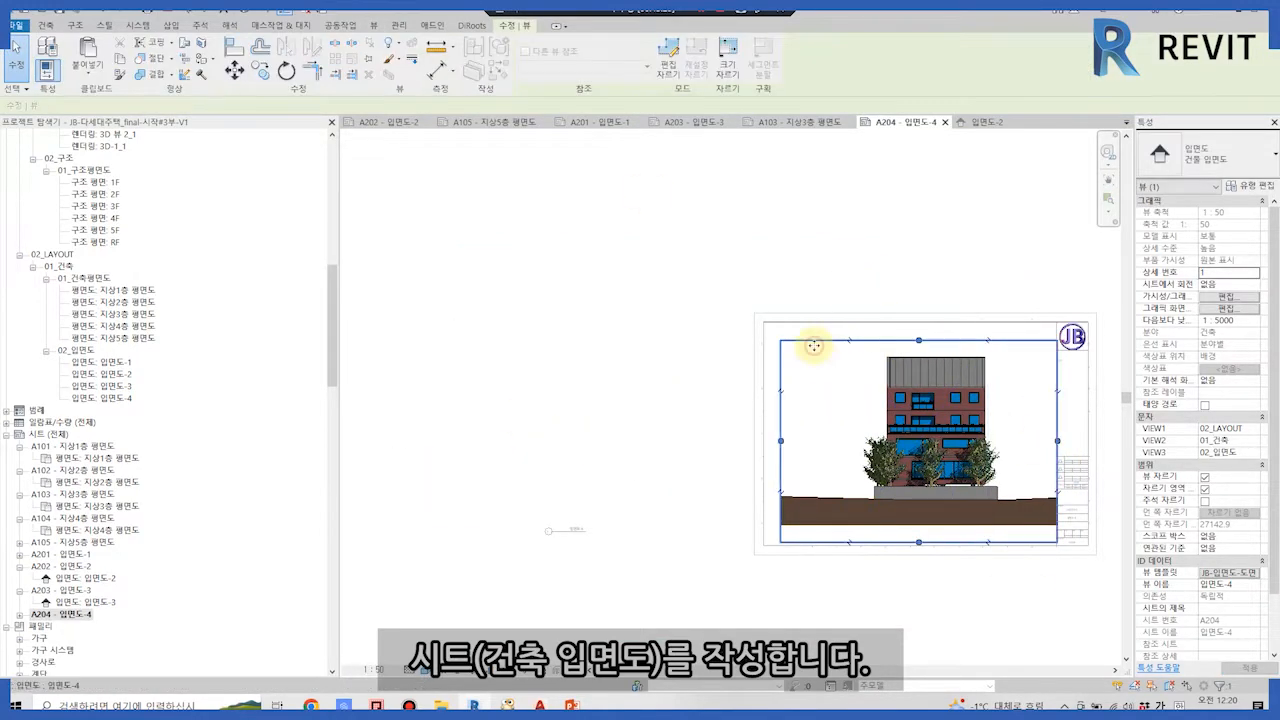
{"action": "left_click", "coordinate": [844, 346]}
{"action": "left_click", "coordinate": [1203, 490]}
{"action": "left_click", "coordinate": [949, 597]}
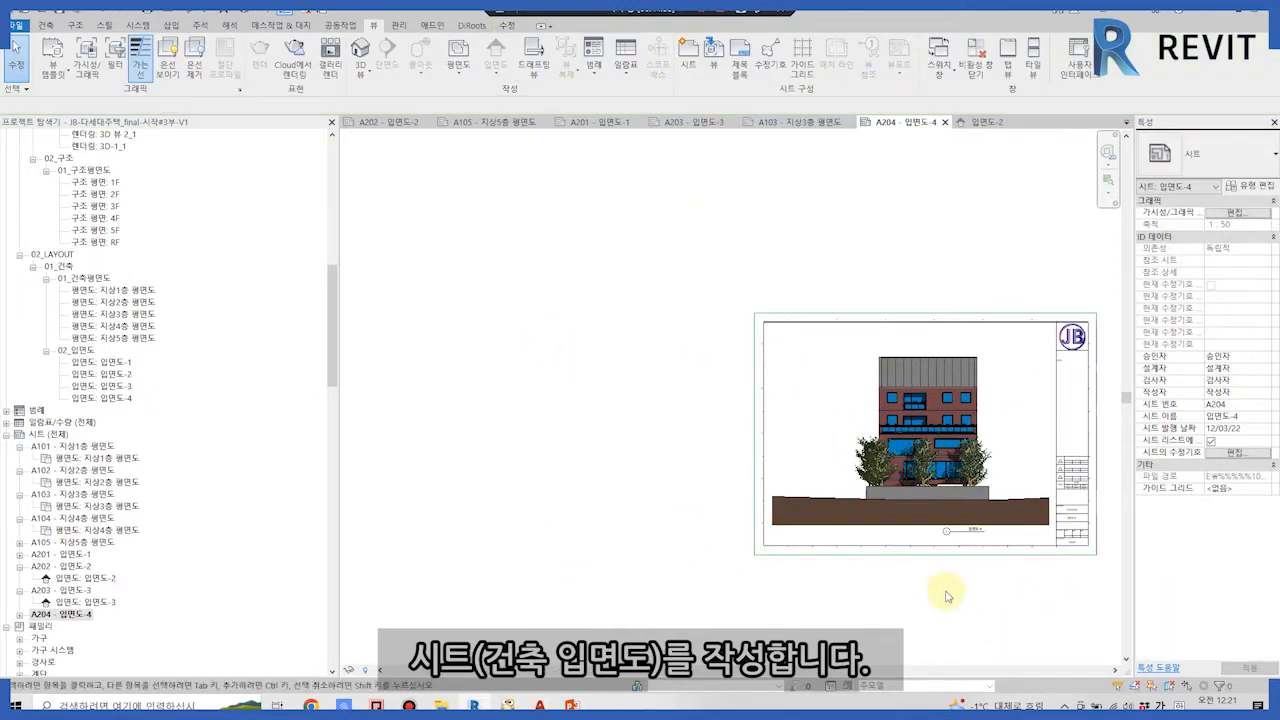
Return to sheet A201 and move the 입면도-1 viewport title beneath the elevation.
{"action": "left_click", "coordinate": [945, 121]}
{"action": "left_click", "coordinate": [967, 121]}
{"action": "left_click", "coordinate": [713, 121]}
{"action": "key", "text": "ctrl+Tab"}
{"action": "scroll", "coordinate": [835, 330], "scroll_direction": "down", "scroll_amount": 3}
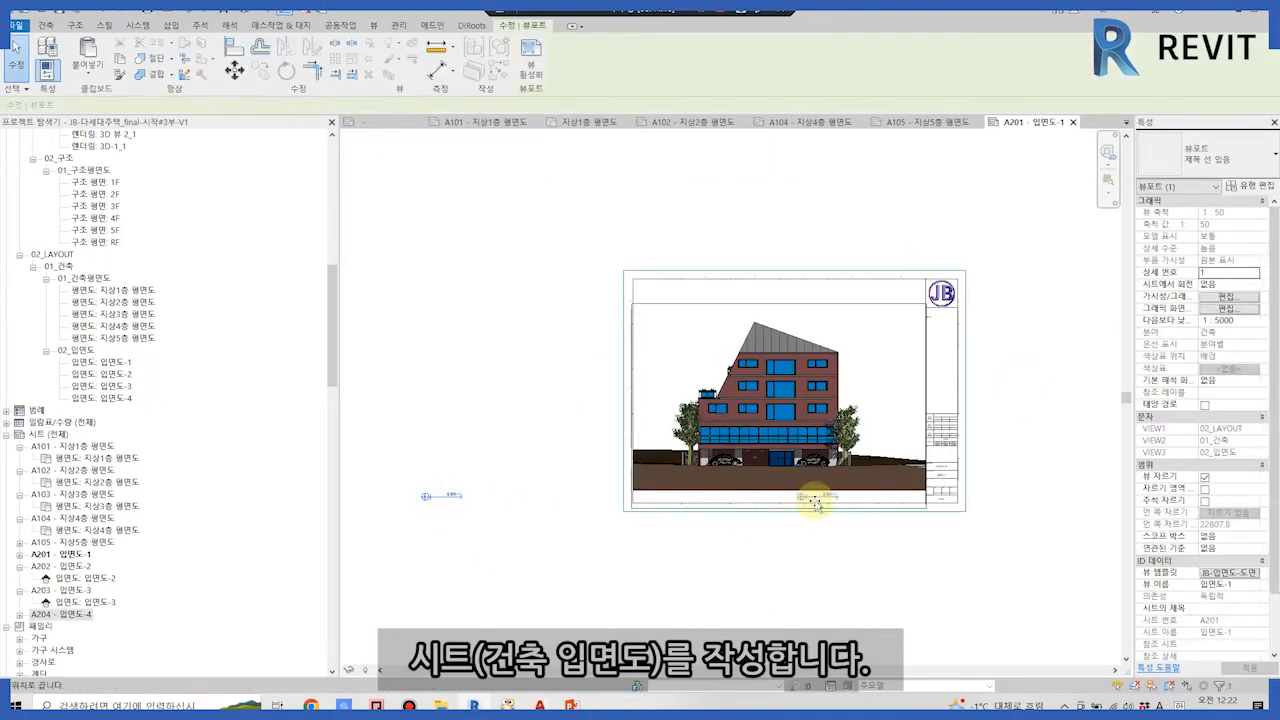
{"action": "scroll", "coordinate": [820, 553], "scroll_direction": "up", "scroll_amount": 3}
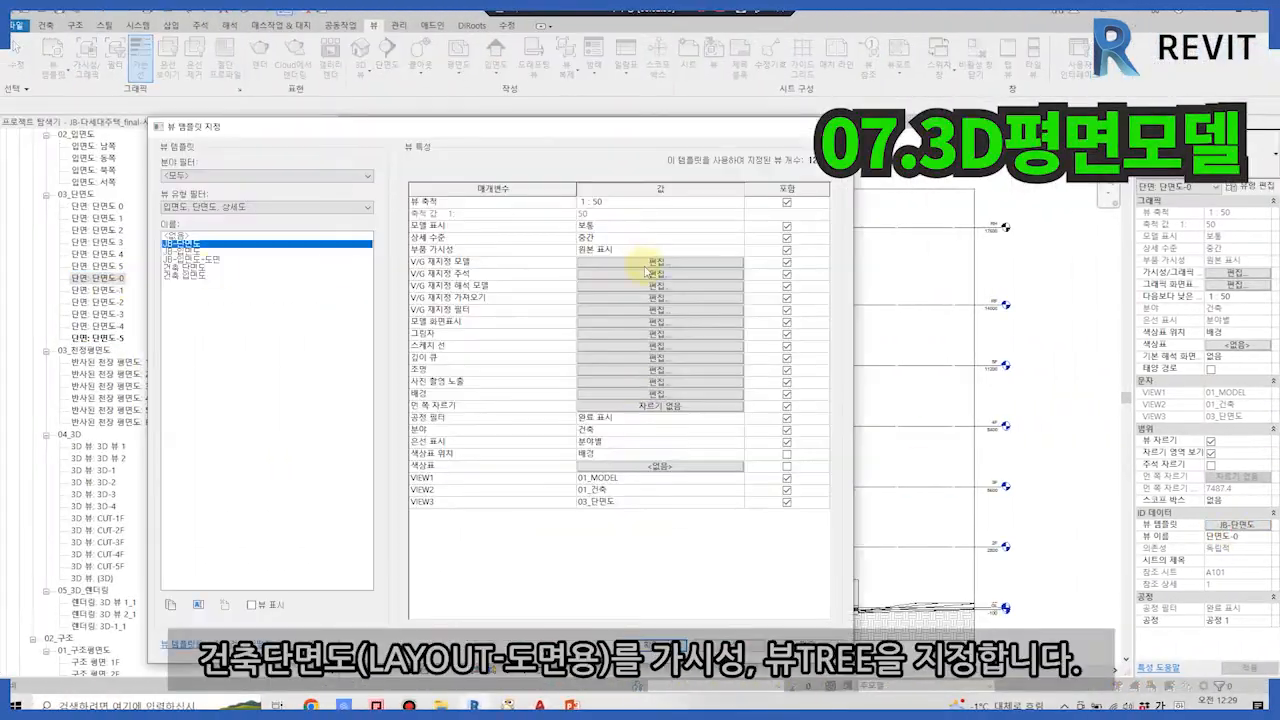
Duplicate the JB-단면도 view template as JB-단면도-도면 and set its VIEW1 parameter to 02_LAYOUT.
{"action": "left_click", "coordinate": [170, 604]}
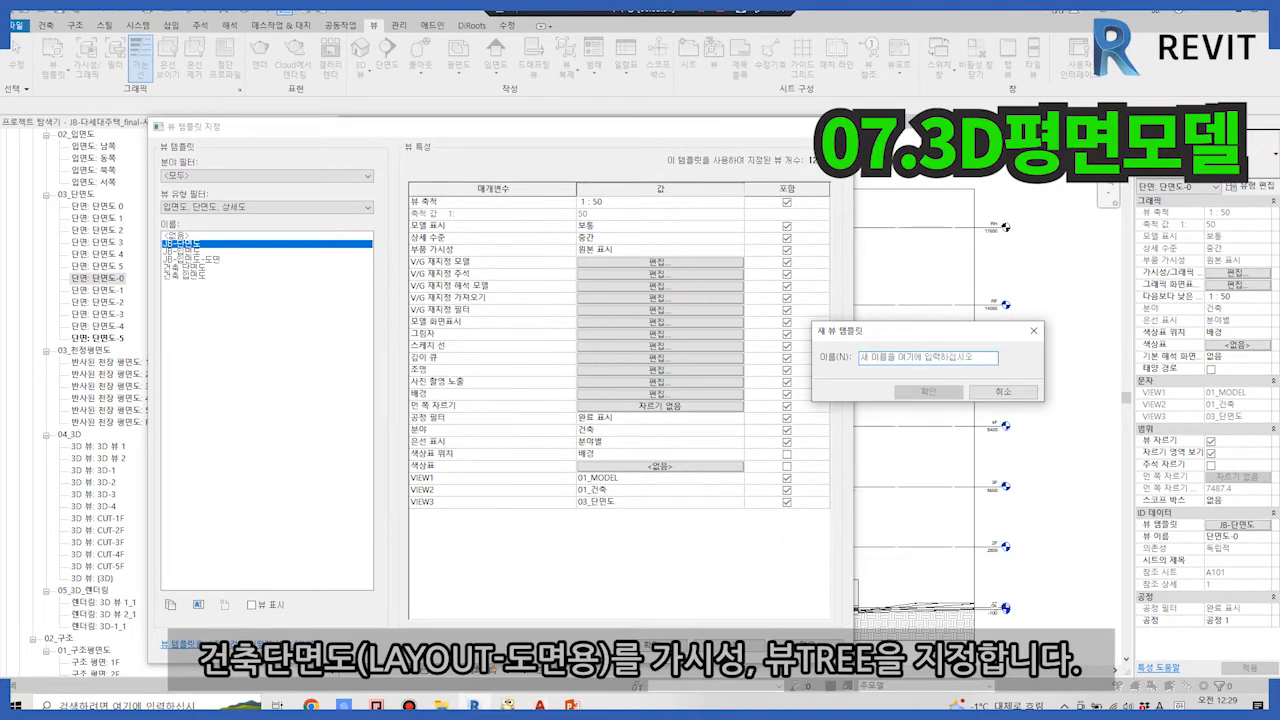
{"action": "type", "text": "도면"}
{"action": "key", "text": "Return"}
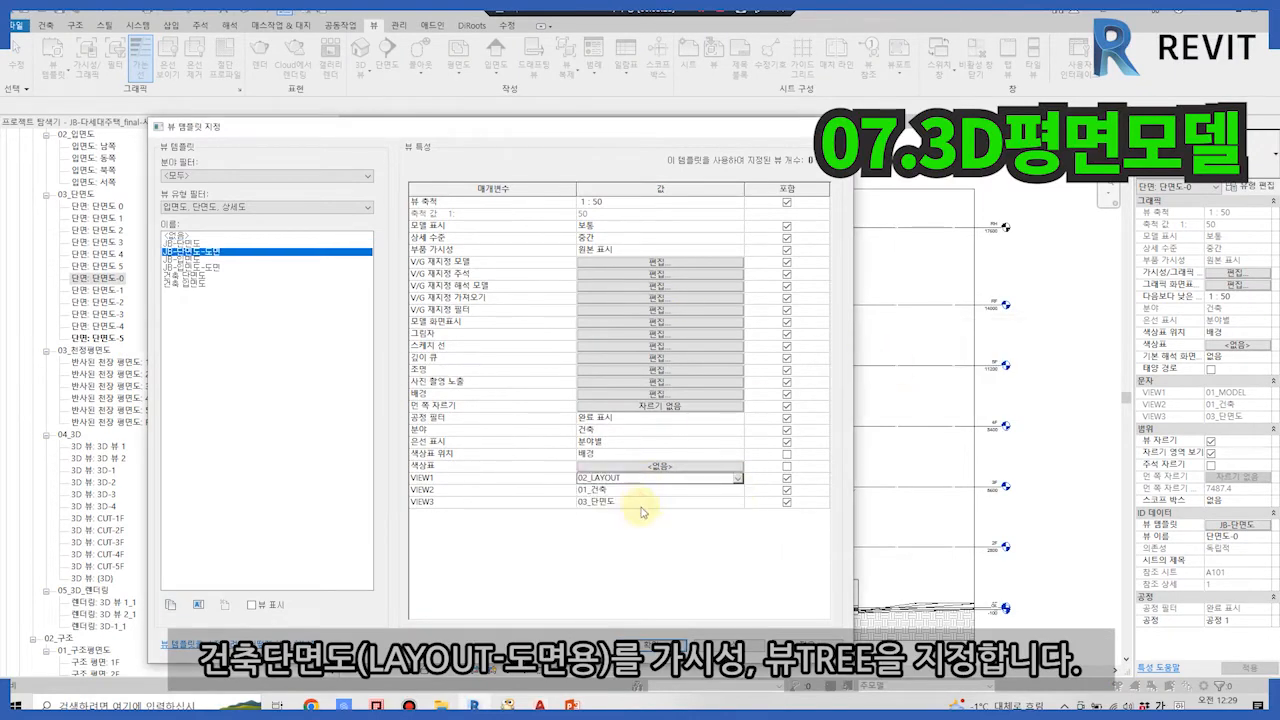
{"action": "left_click", "coordinate": [649, 644]}
Select the 단면도-numbered section views starting at 단면도-0 and assign them the JB-단면도-도면 view template.
{"action": "left_click", "coordinate": [95, 278]}
{"action": "left_click", "coordinate": [95, 326], "text": "shift"}
{"action": "left_click", "coordinate": [1236, 488]}
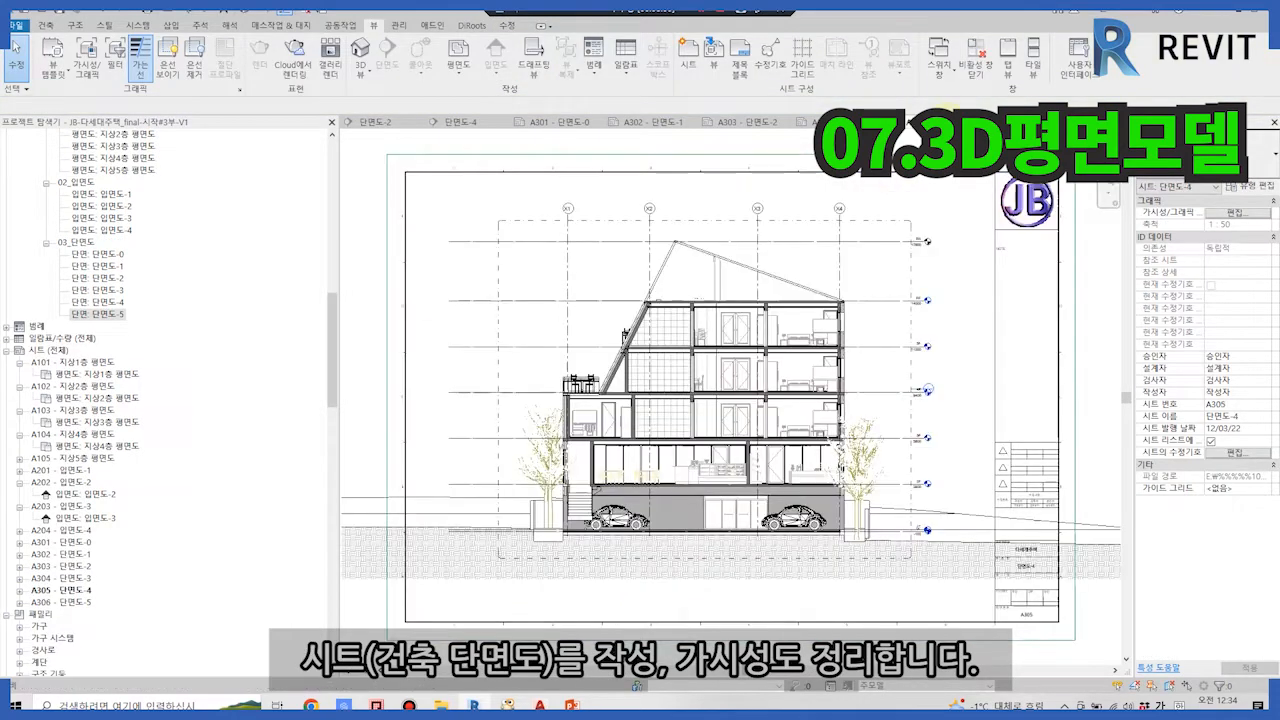
Switch to sheet A301 and center the 단면도-0 viewport in the drawing area.
{"action": "left_click", "coordinate": [676, 124]}
{"action": "left_click", "coordinate": [580, 123]}
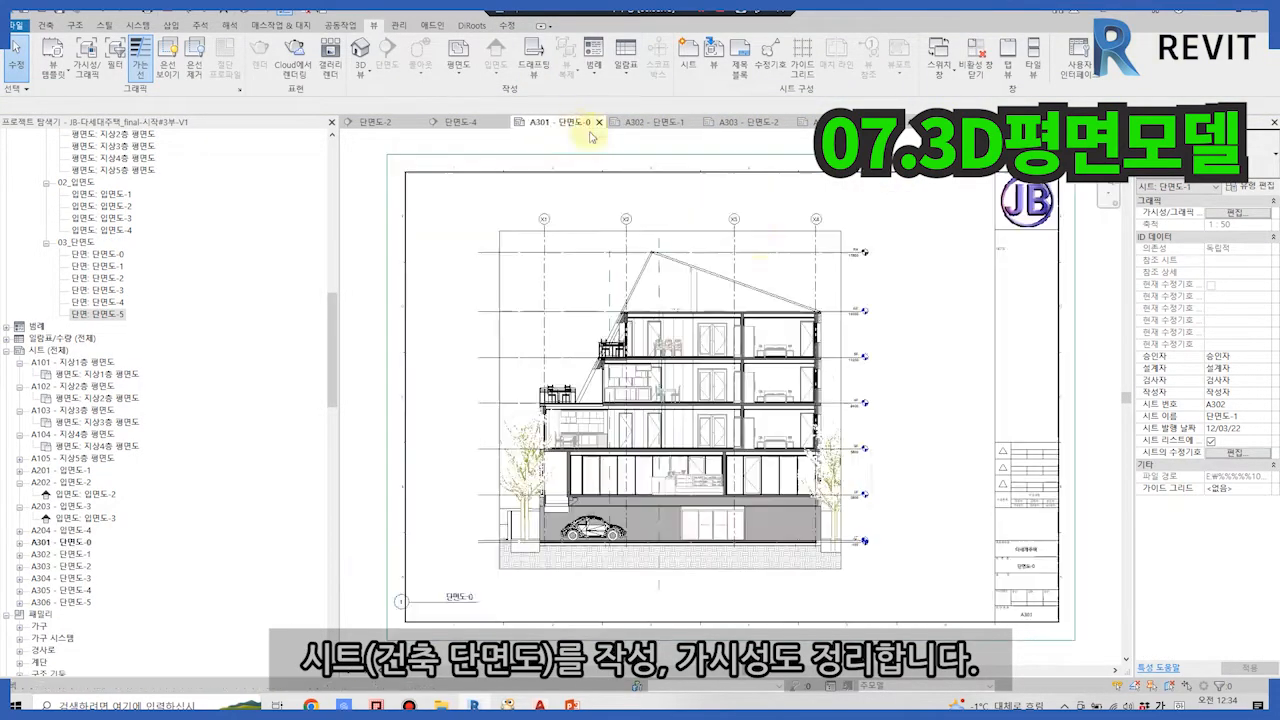
{"action": "left_click", "coordinate": [770, 228]}
{"action": "left_click_drag", "start_coordinate": [770, 228], "coordinate": [823, 208]}
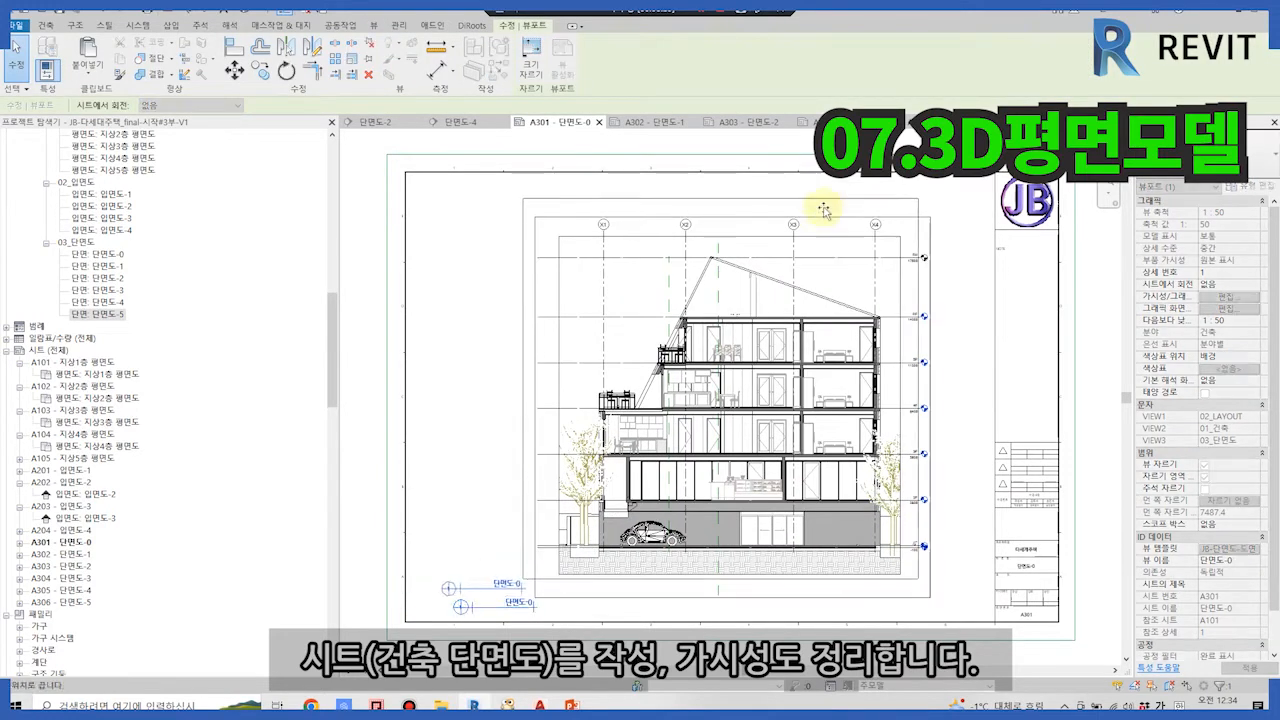
{"action": "key", "text": "Escape"}
Move the 단면도-0 viewport title beneath the section drawing on sheet A301.
{"action": "left_click_drag", "start_coordinate": [471, 610], "coordinate": [694, 602]}
{"action": "key", "text": "ctrl+z"}
{"action": "left_click", "coordinate": [500, 610]}
{"action": "left_click_drag", "start_coordinate": [500, 612], "coordinate": [850, 588]}
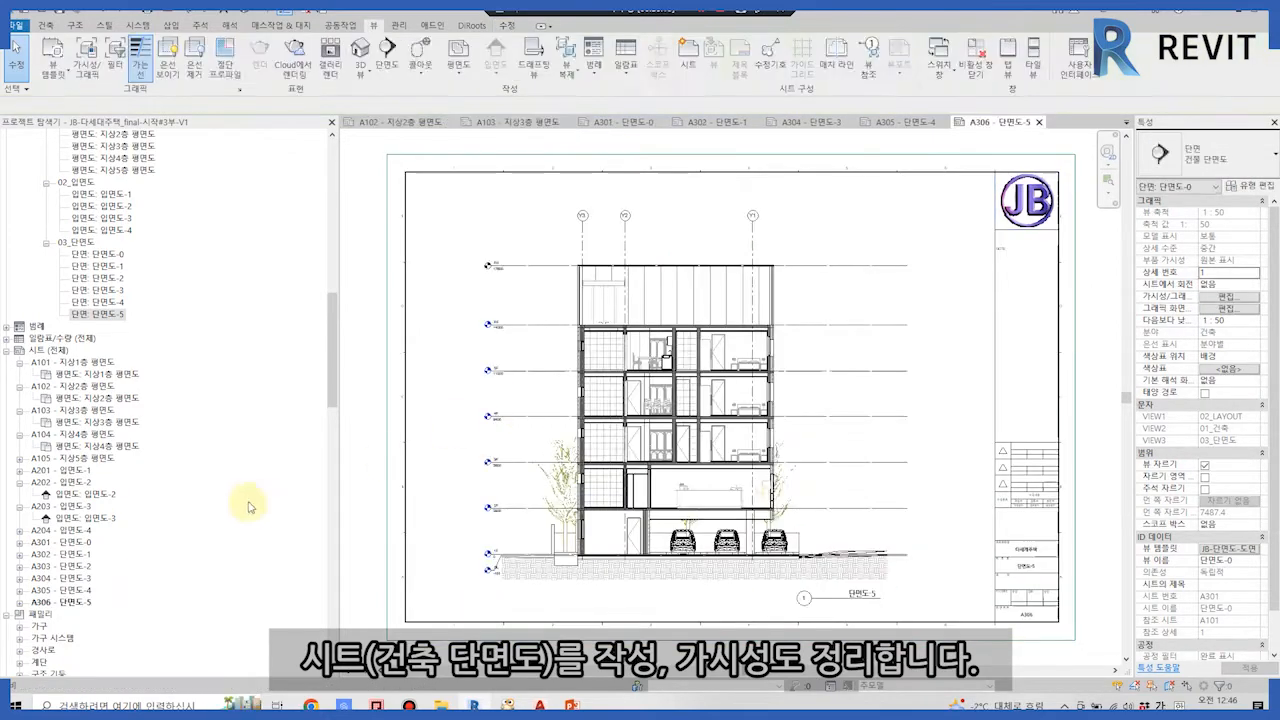
Close the open section sheets one after another, starting with A306.
{"action": "left_click", "coordinate": [1038, 122]}
{"action": "left_click", "coordinate": [1036, 122]}
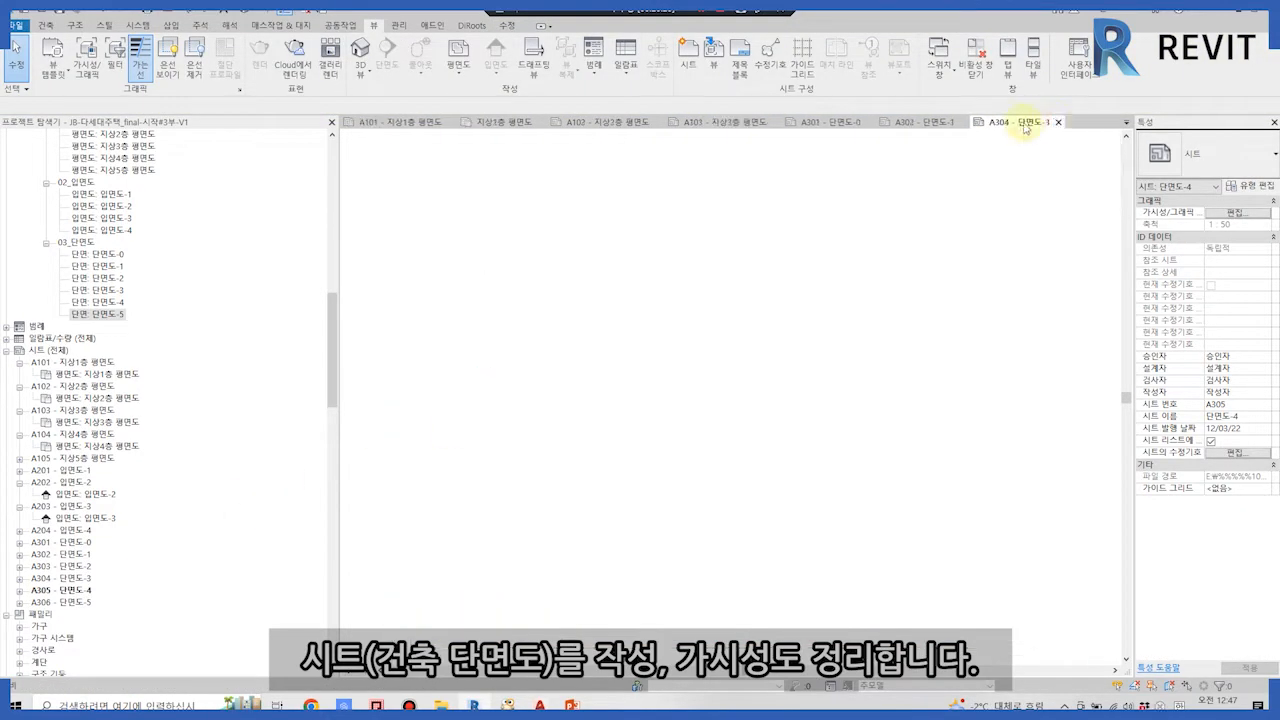
{"action": "left_click", "coordinate": [1050, 122]}
{"action": "left_click", "coordinate": [1050, 122]}
{"action": "left_click", "coordinate": [950, 122]}
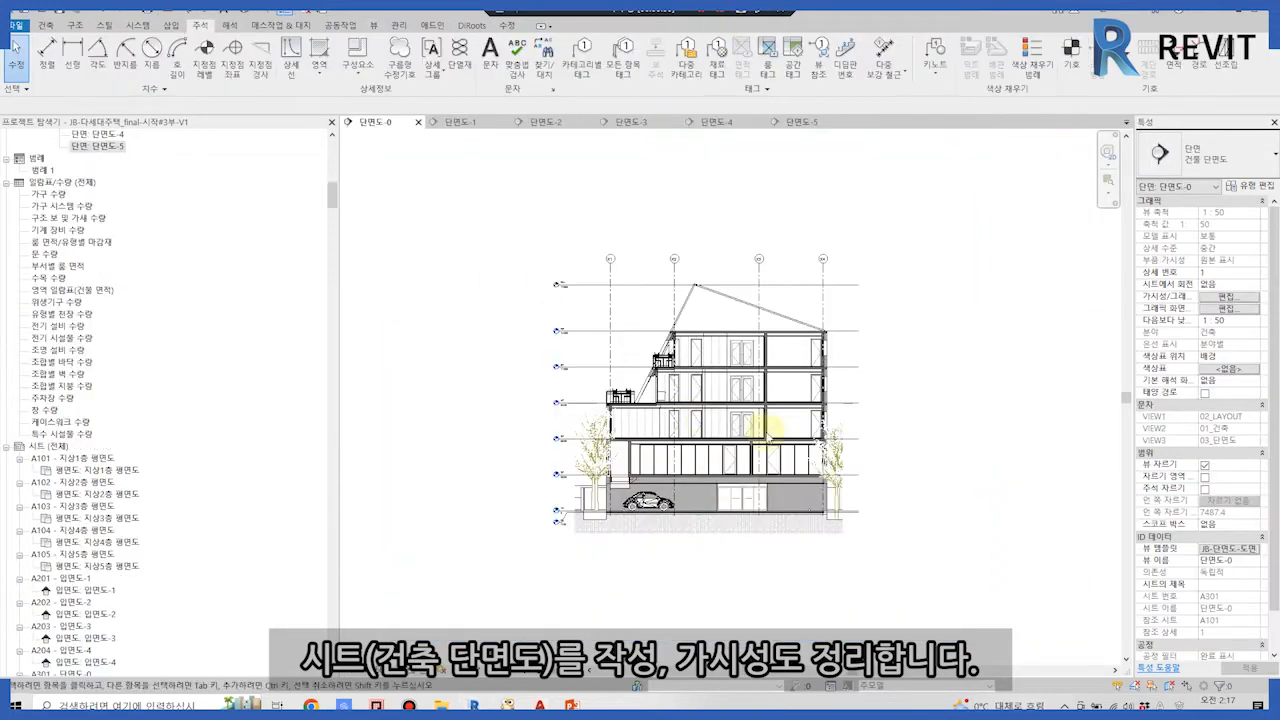
Show the 가구 and 룸 model categories in the JB-단면도-도면 view template used by 단면도-0.
{"action": "scroll", "coordinate": [766, 430], "scroll_direction": "up", "scroll_amount": 3}
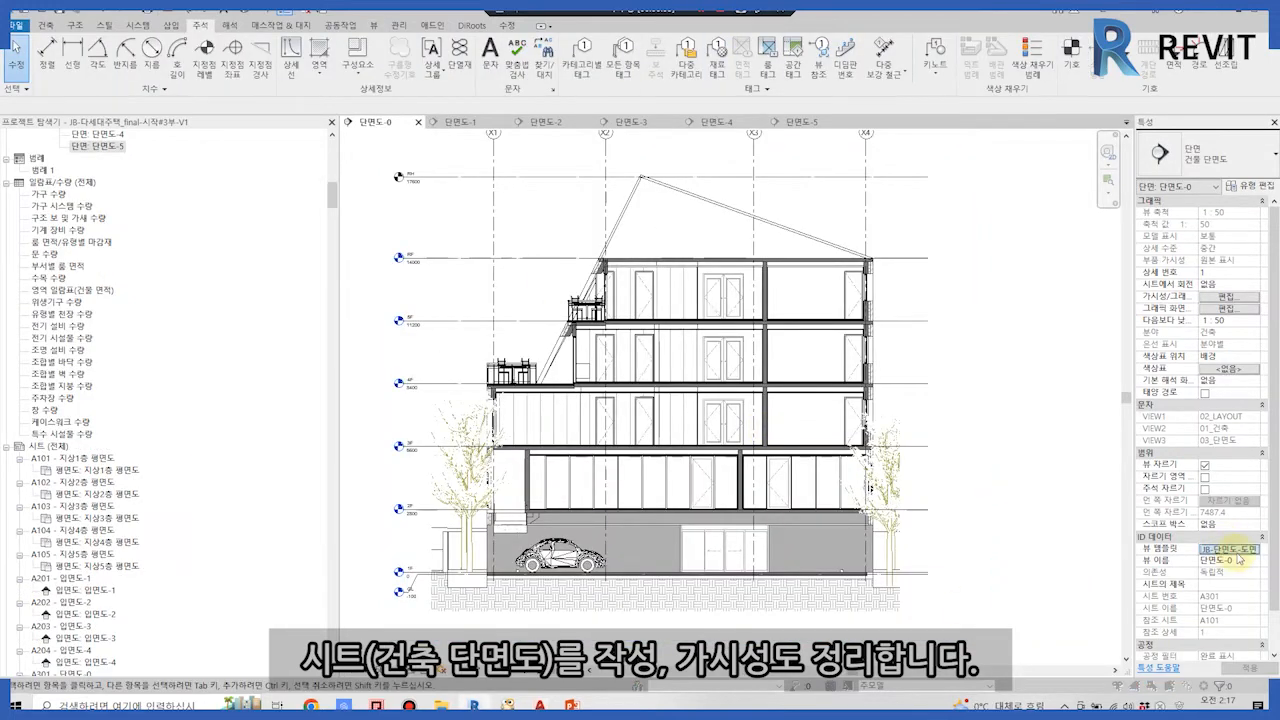
{"action": "left_click", "coordinate": [1233, 550]}
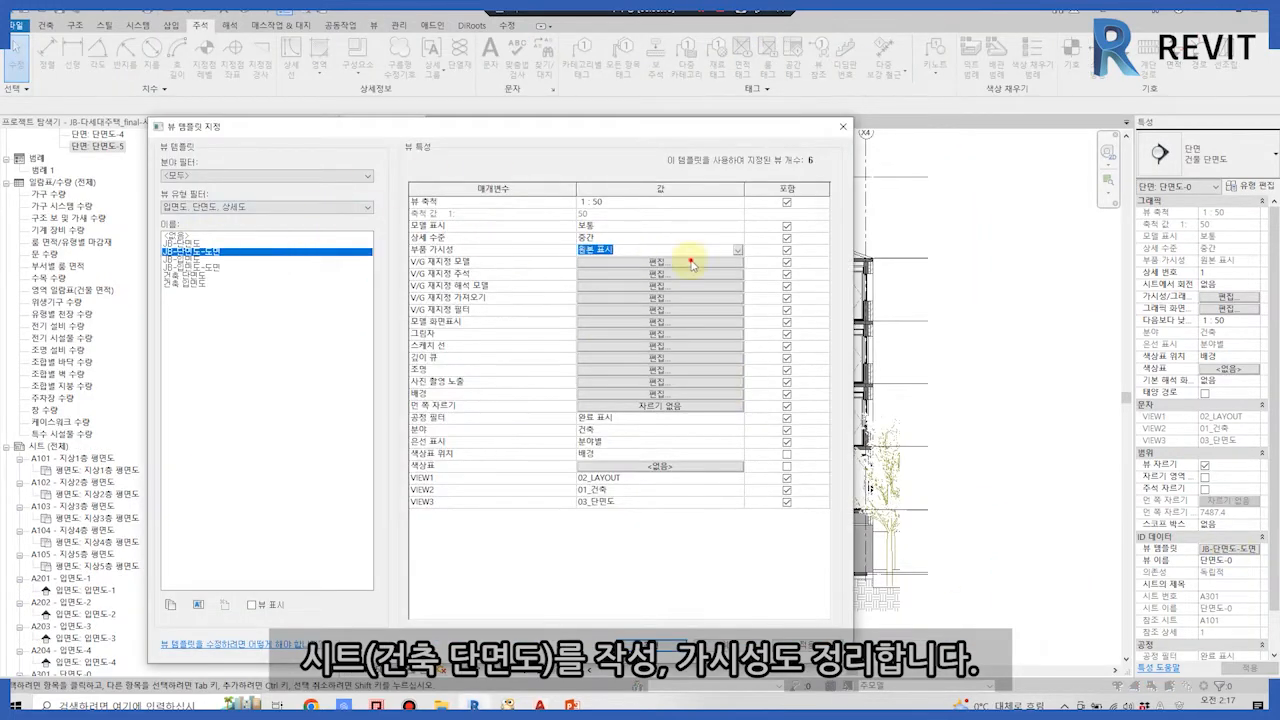
{"action": "left_click", "coordinate": [690, 263]}
{"action": "scroll", "coordinate": [218, 310], "scroll_direction": "down", "scroll_amount": 1}
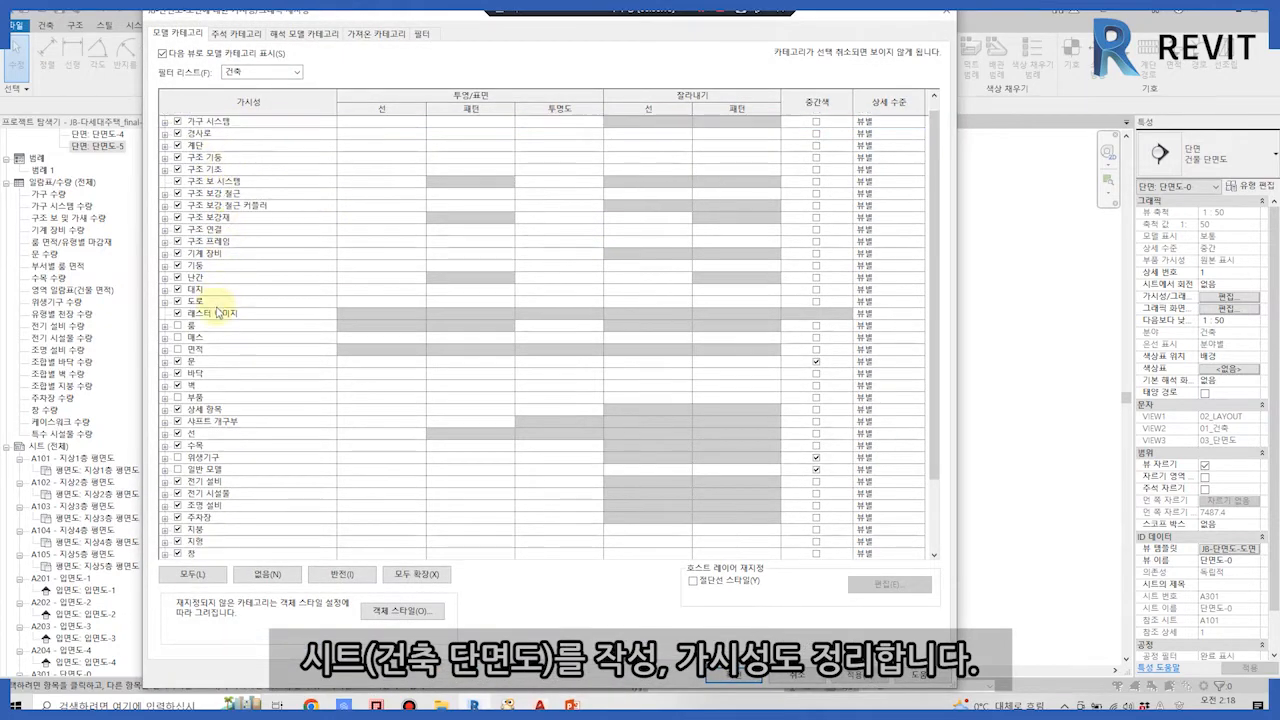
{"action": "left_click", "coordinate": [177, 326]}
{"action": "left_click", "coordinate": [845, 677]}
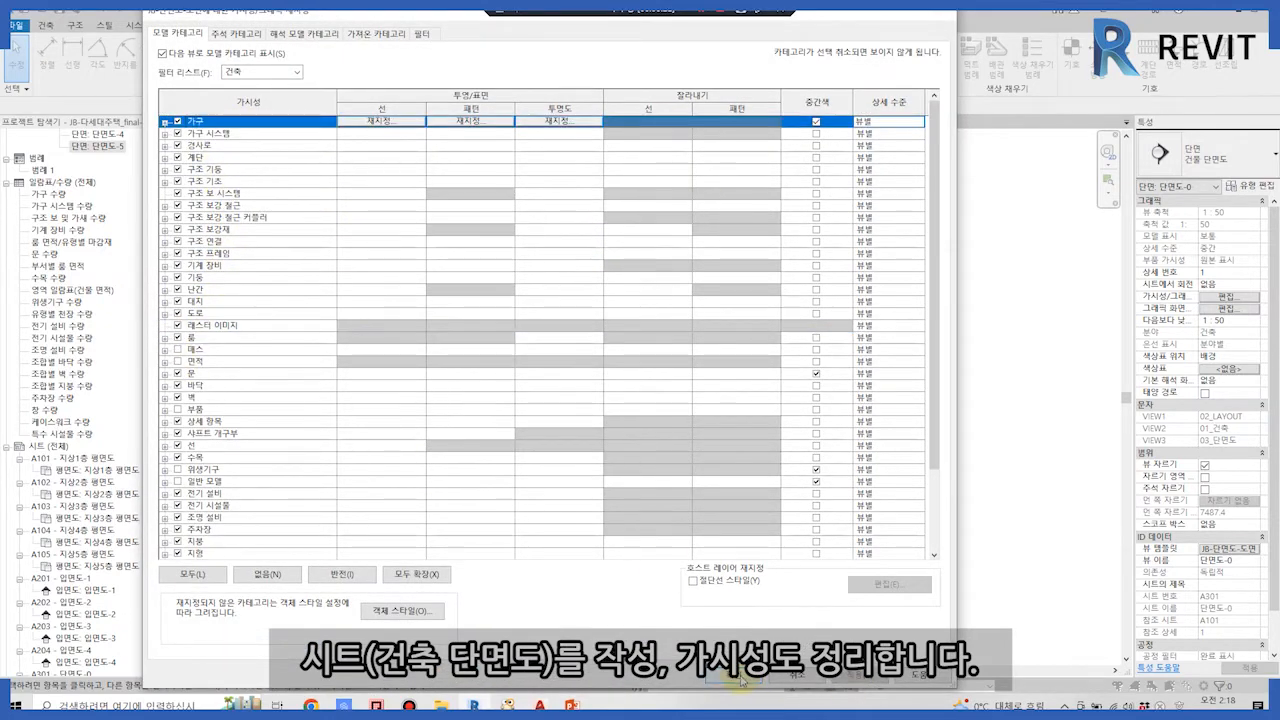
{"action": "left_click", "coordinate": [740, 677]}
{"action": "left_click", "coordinate": [652, 634]}
Adjust the annotation category visibility in the JB-단면도-도면 view template to show tags in the sections.
{"action": "left_click", "coordinate": [1254, 550]}
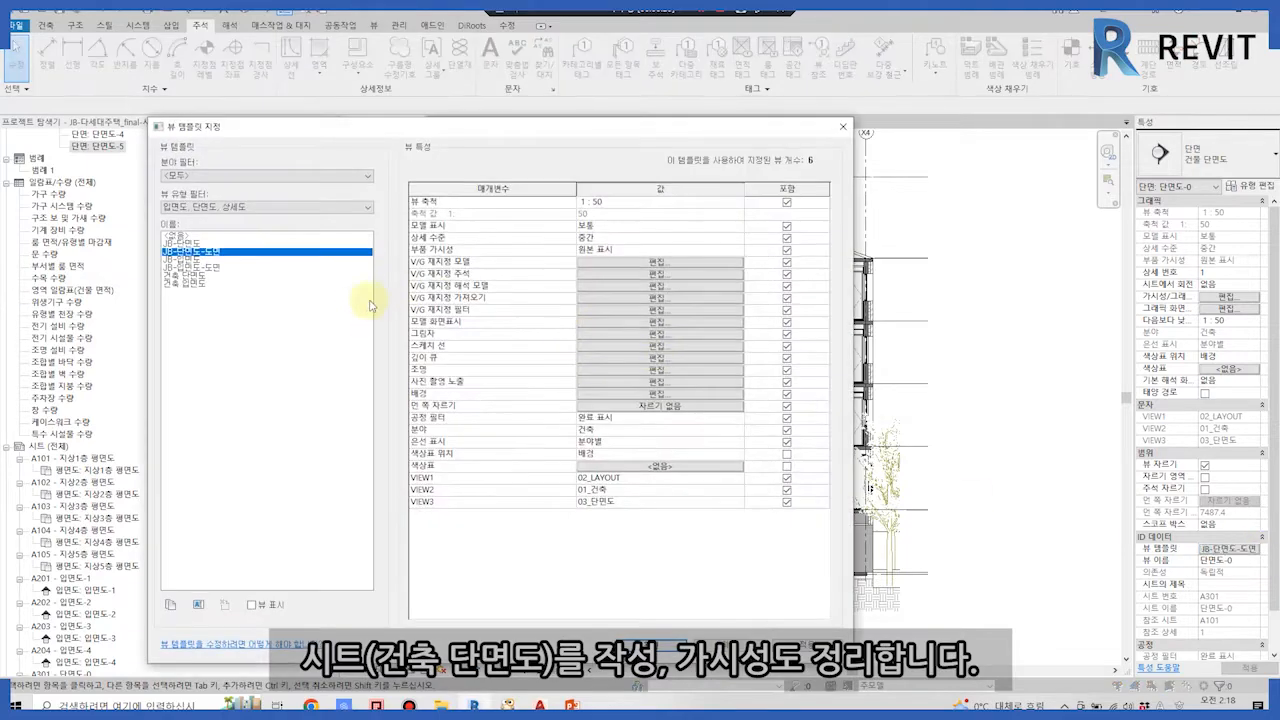
{"action": "left_click", "coordinate": [466, 229]}
{"action": "left_click", "coordinate": [238, 34]}
{"action": "scroll", "coordinate": [233, 401], "scroll_direction": "down", "scroll_amount": 6}
{"action": "left_click", "coordinate": [177, 446]}
{"action": "left_click", "coordinate": [853, 677]}
{"action": "left_click", "coordinate": [738, 677]}
{"action": "left_click", "coordinate": [680, 638]}
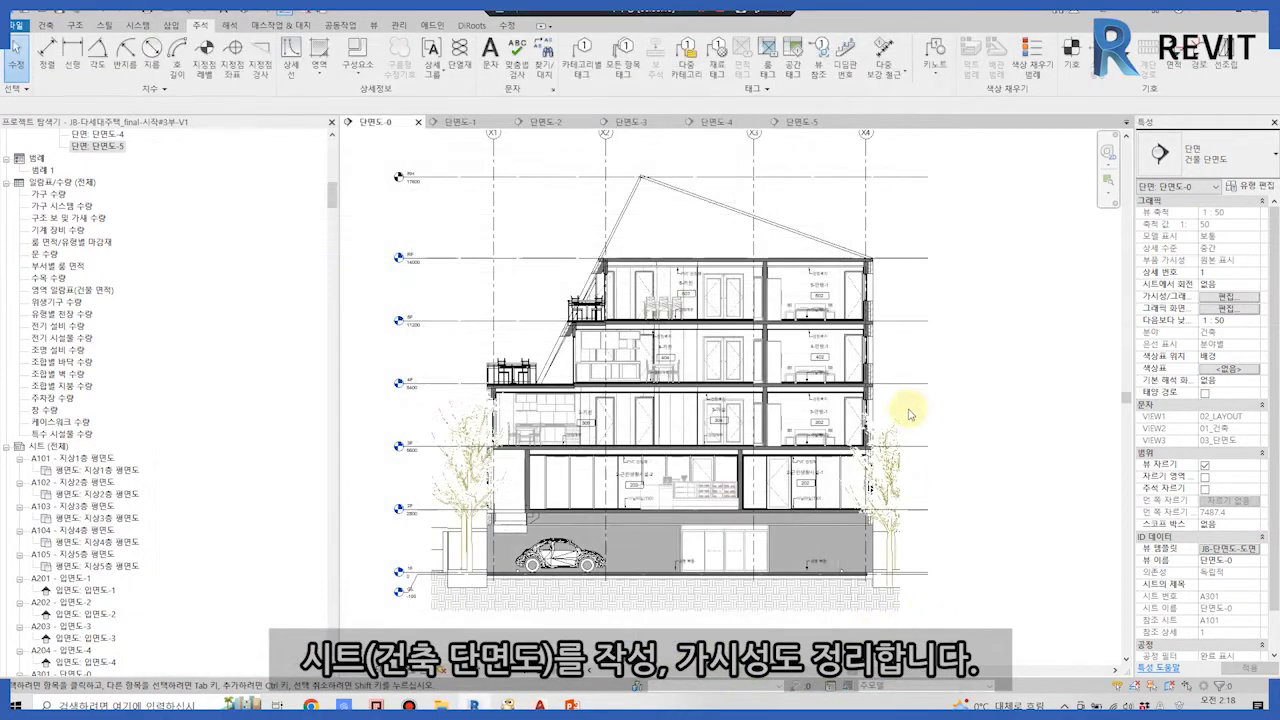
Check the furniture and tags in section views 단면도-1 through 단면도-5.
{"action": "left_click", "coordinate": [460, 121]}
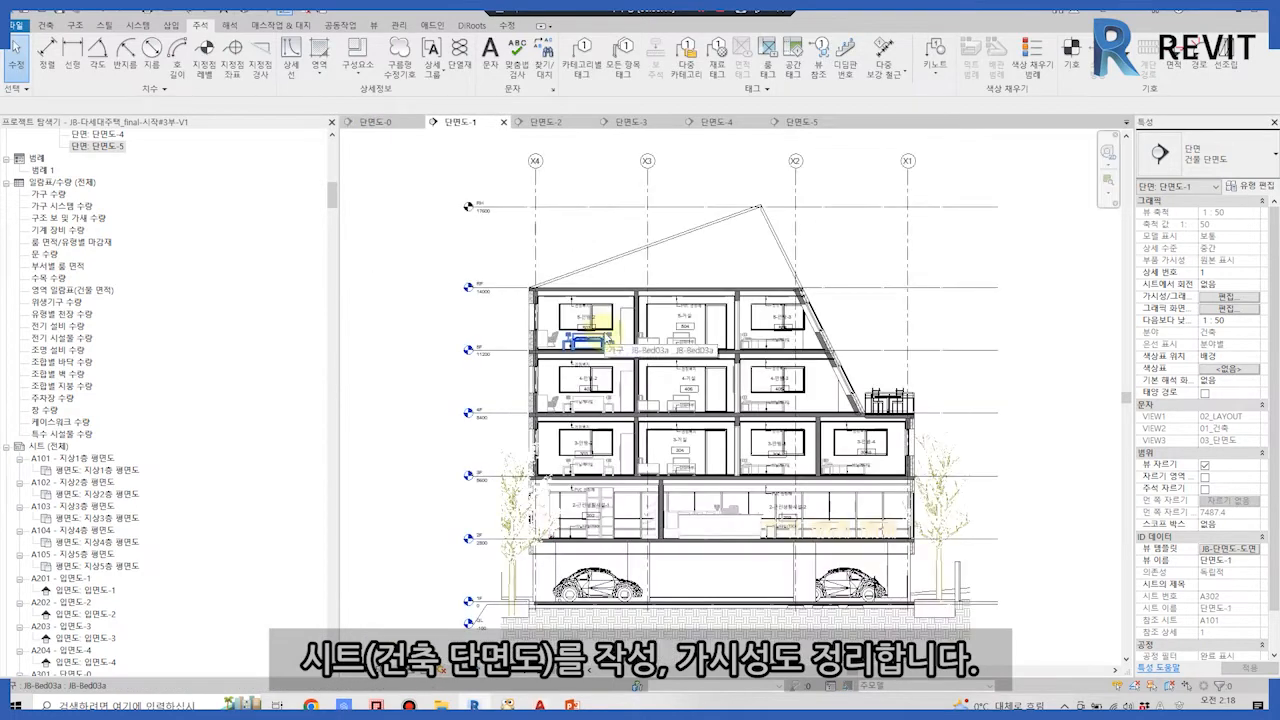
{"action": "left_click", "coordinate": [560, 121]}
{"action": "left_click", "coordinate": [638, 123]}
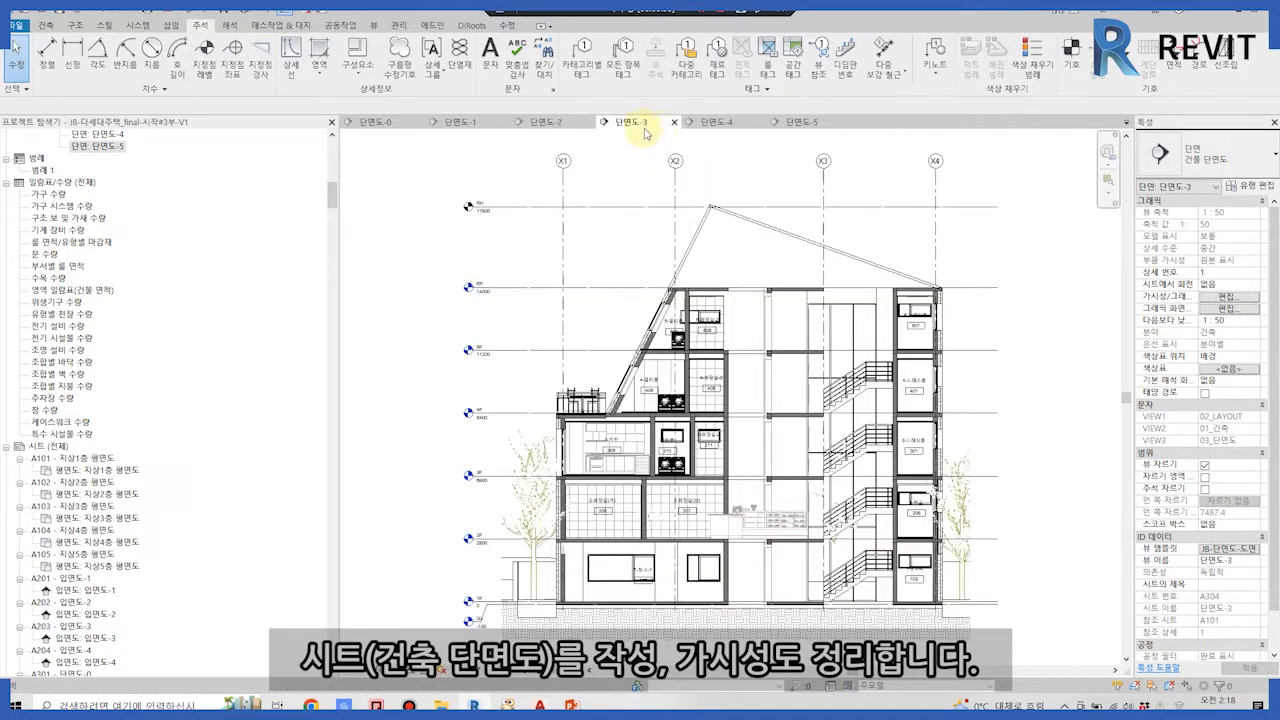
{"action": "left_click", "coordinate": [714, 122]}
{"action": "left_click", "coordinate": [815, 122]}
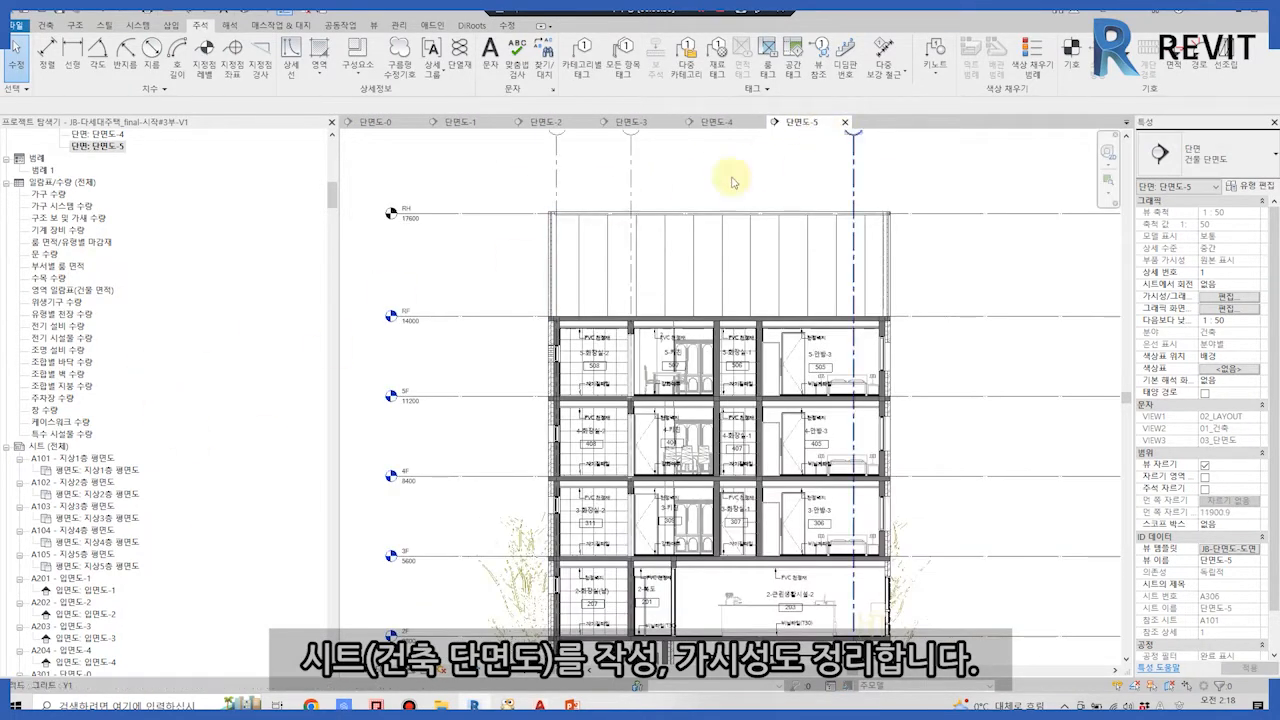
Open section sheets A301 through A306 in turn and review their layouts.
{"action": "scroll", "coordinate": [128, 480], "scroll_direction": "down", "scroll_amount": 10}
{"action": "scroll", "coordinate": [106, 390], "scroll_direction": "up", "scroll_amount": 3}
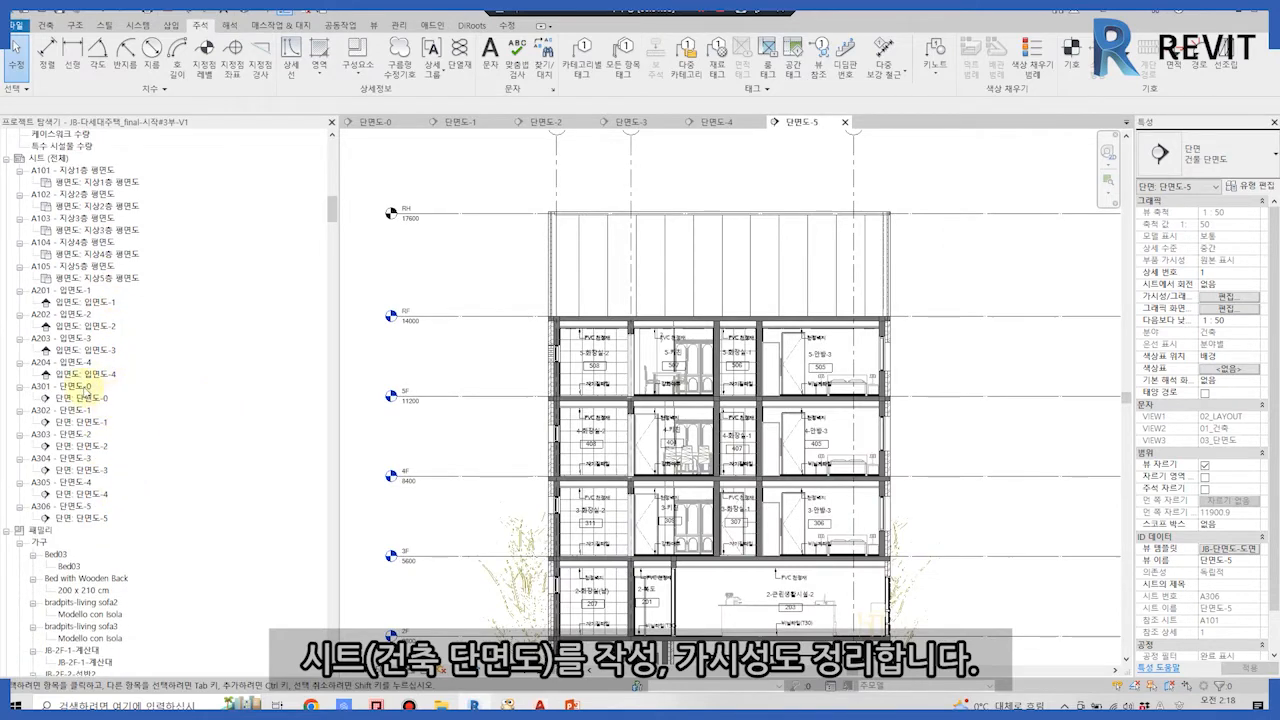
{"action": "double_click", "coordinate": [78, 388]}
{"action": "double_click", "coordinate": [78, 410]}
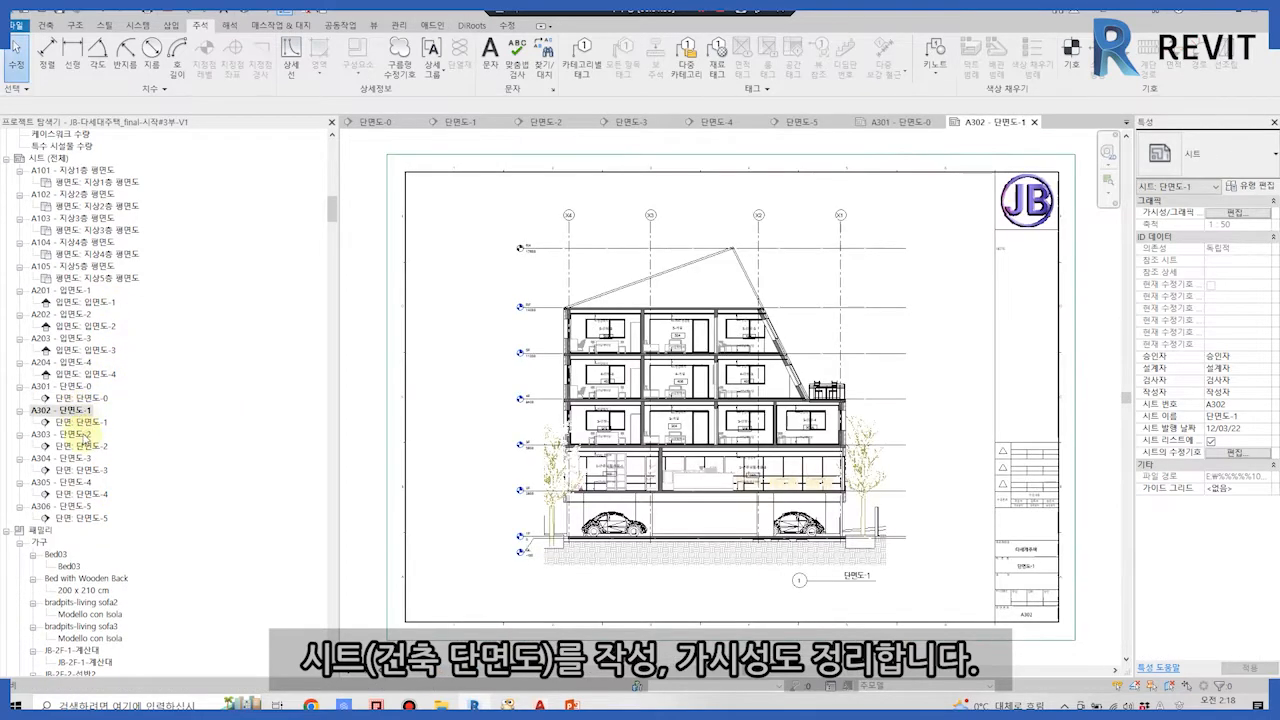
{"action": "double_click", "coordinate": [86, 435]}
{"action": "double_click", "coordinate": [85, 460]}
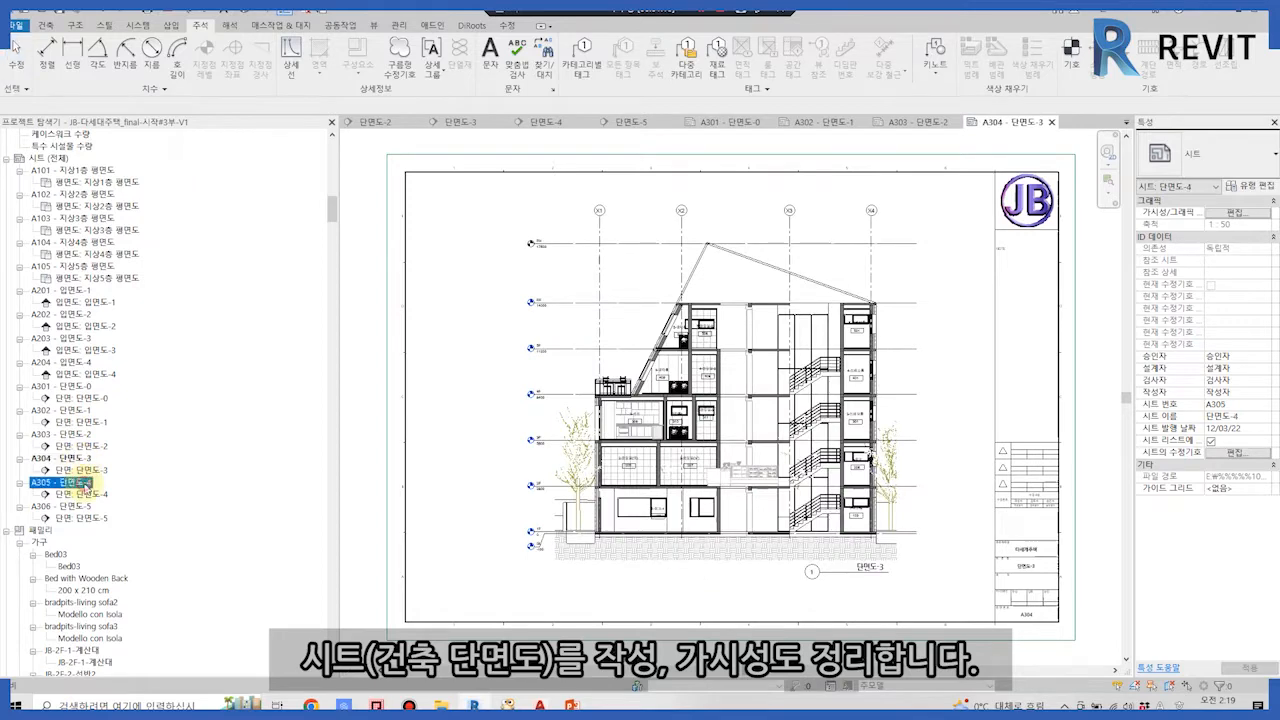
{"action": "double_click", "coordinate": [78, 508]}
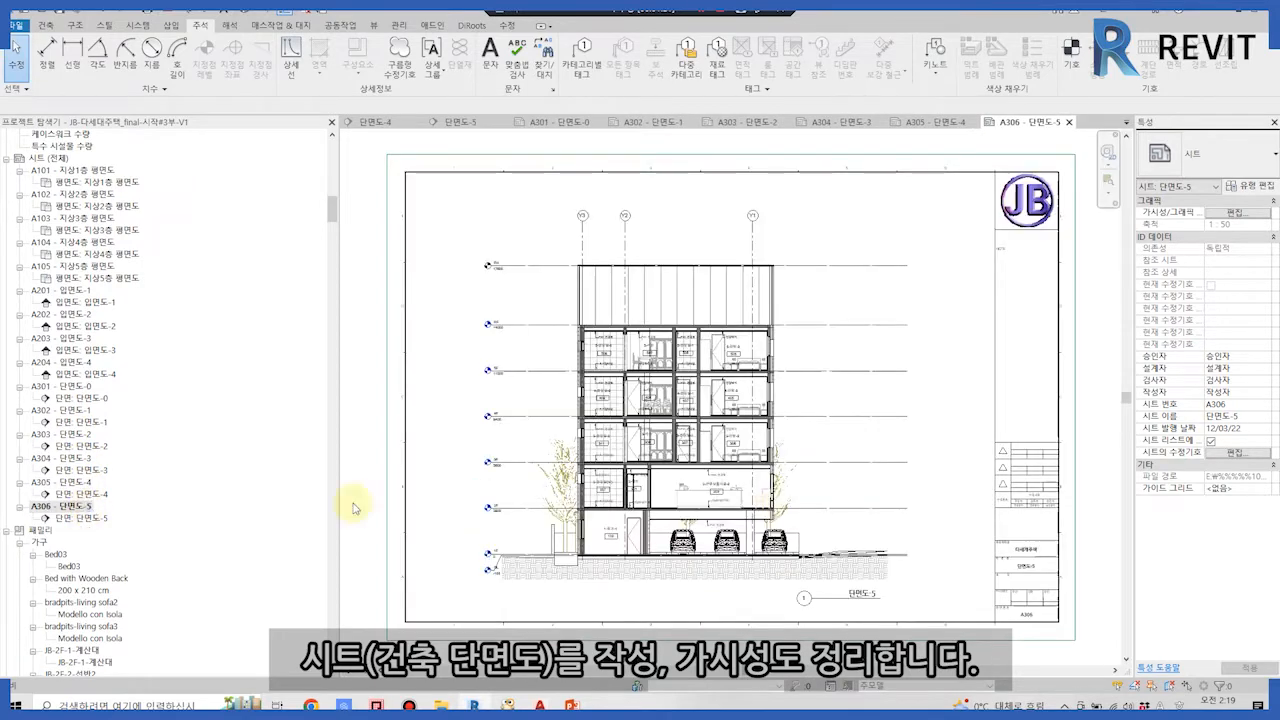
Open floor plan sheets A101 through A105 in turn and review them.
{"action": "scroll", "coordinate": [746, 403], "scroll_direction": "up", "scroll_amount": 2}
{"action": "scroll", "coordinate": [686, 371], "scroll_direction": "down", "scroll_amount": 2}
{"action": "scroll", "coordinate": [50, 240], "scroll_direction": "up", "scroll_amount": 2}
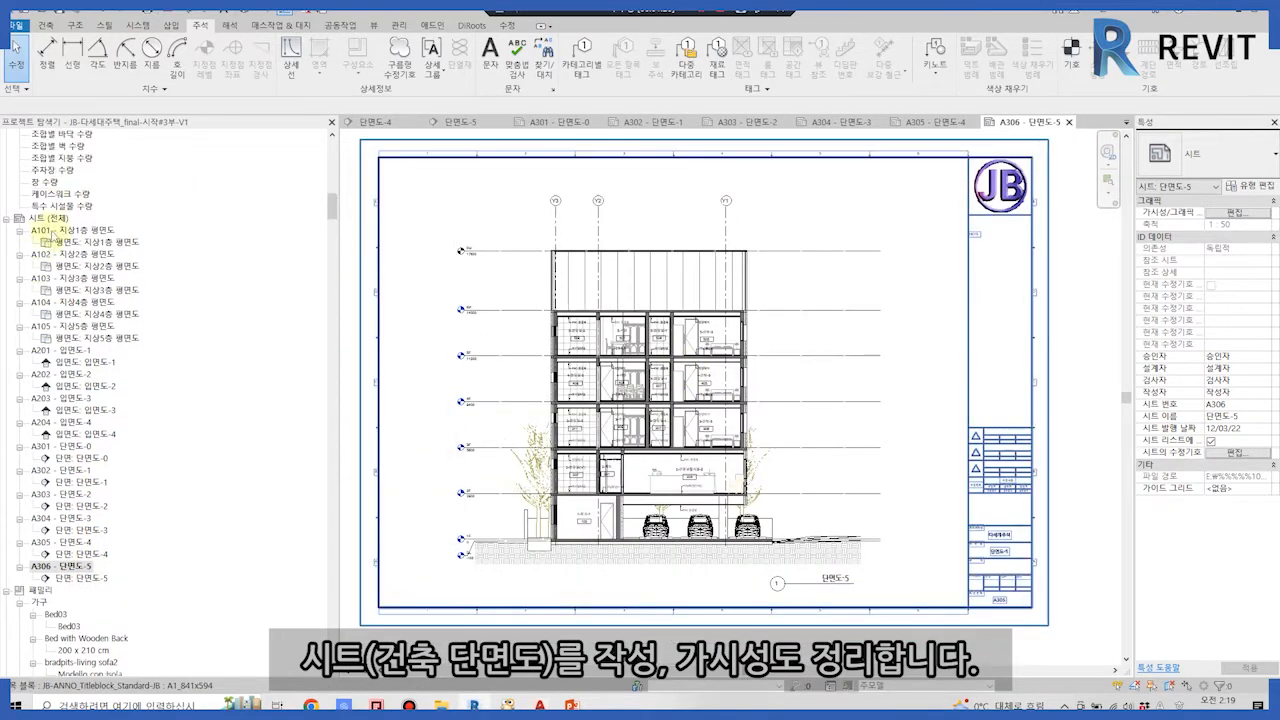
{"action": "scroll", "coordinate": [55, 236], "scroll_direction": "up", "scroll_amount": 2}
{"action": "double_click", "coordinate": [80, 301]}
{"action": "double_click", "coordinate": [85, 326]}
{"action": "double_click", "coordinate": [87, 350]}
{"action": "double_click", "coordinate": [88, 374]}
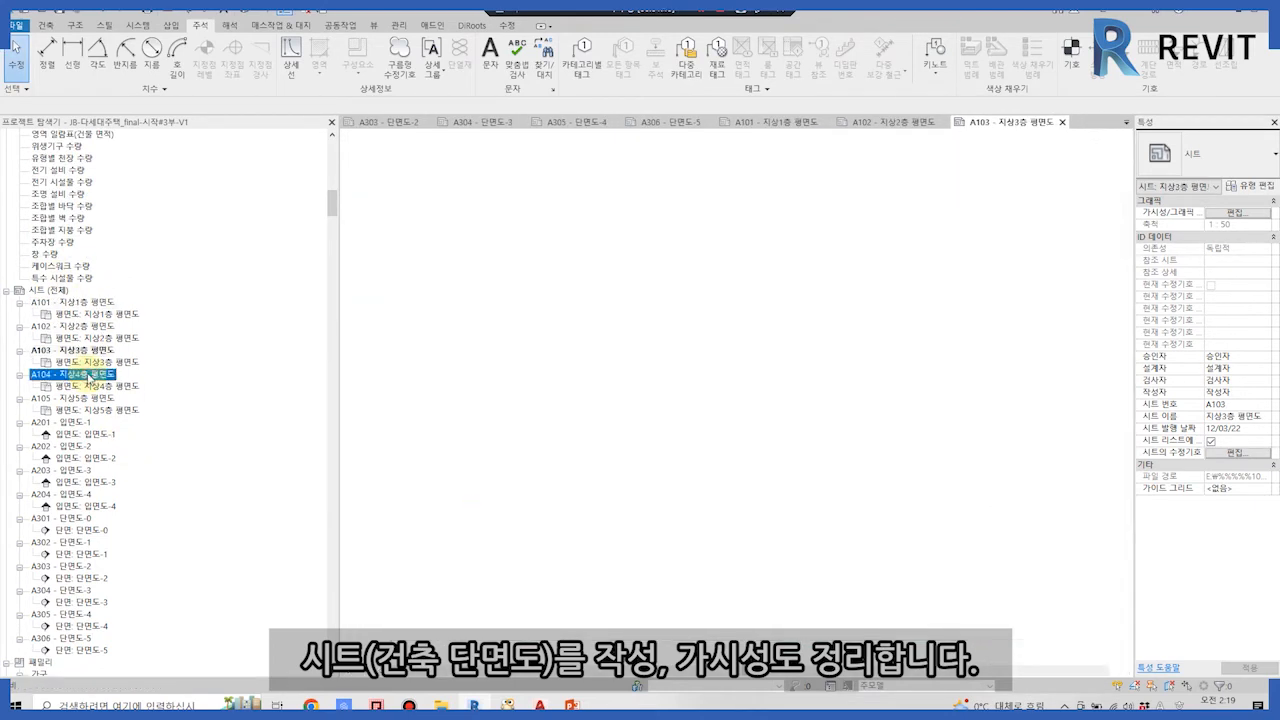
{"action": "double_click", "coordinate": [91, 400]}
Open elevation sheets A201 through A204 in turn and review them.
{"action": "double_click", "coordinate": [86, 424]}
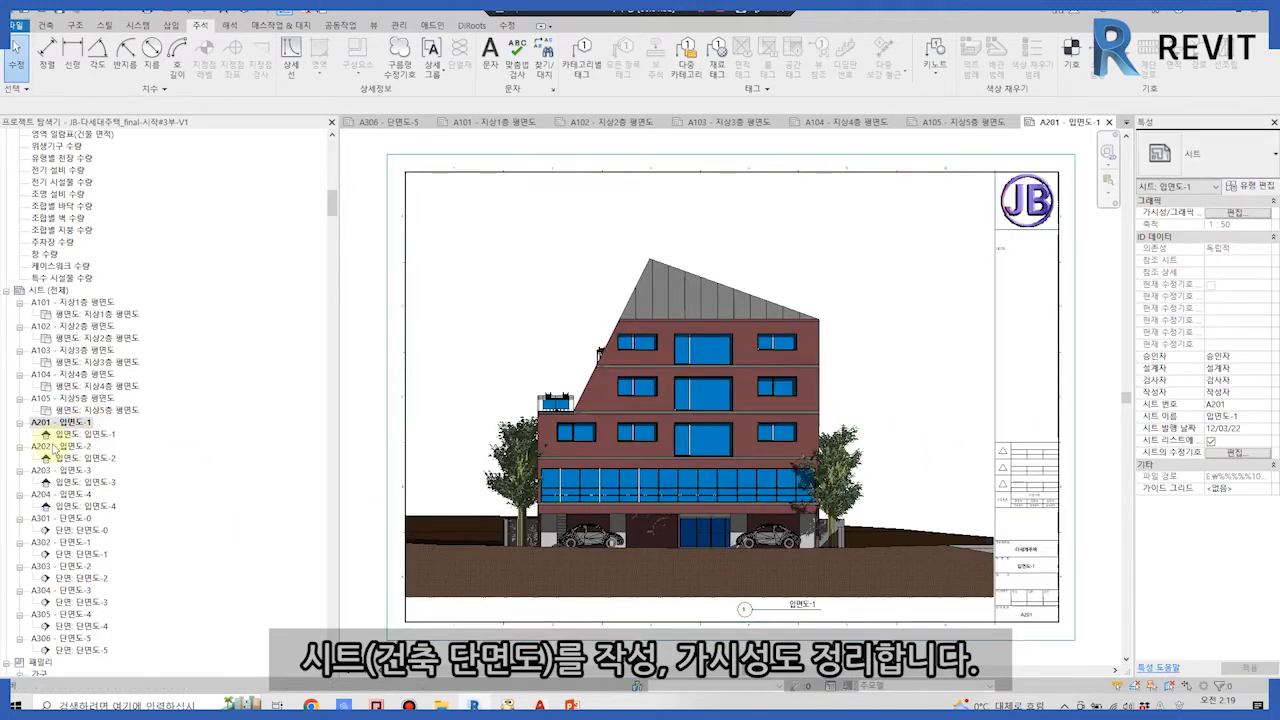
{"action": "double_click", "coordinate": [86, 447]}
{"action": "double_click", "coordinate": [64, 470]}
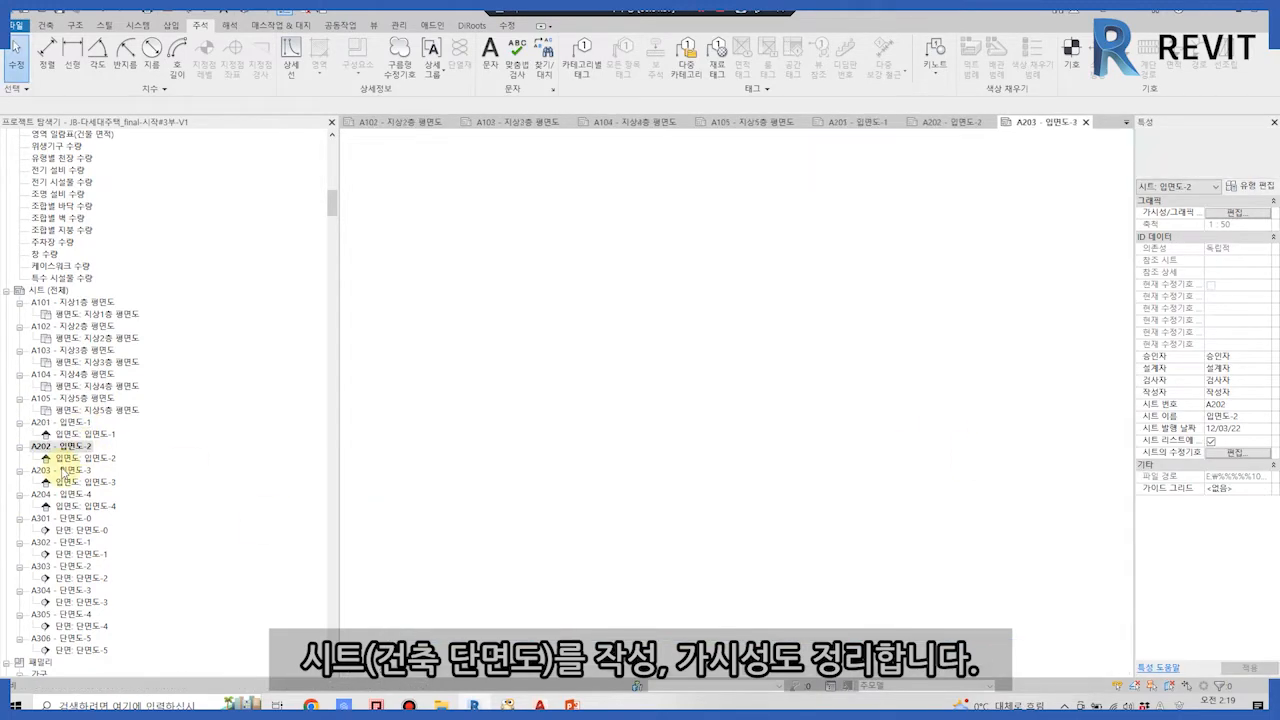
{"action": "double_click", "coordinate": [64, 494]}
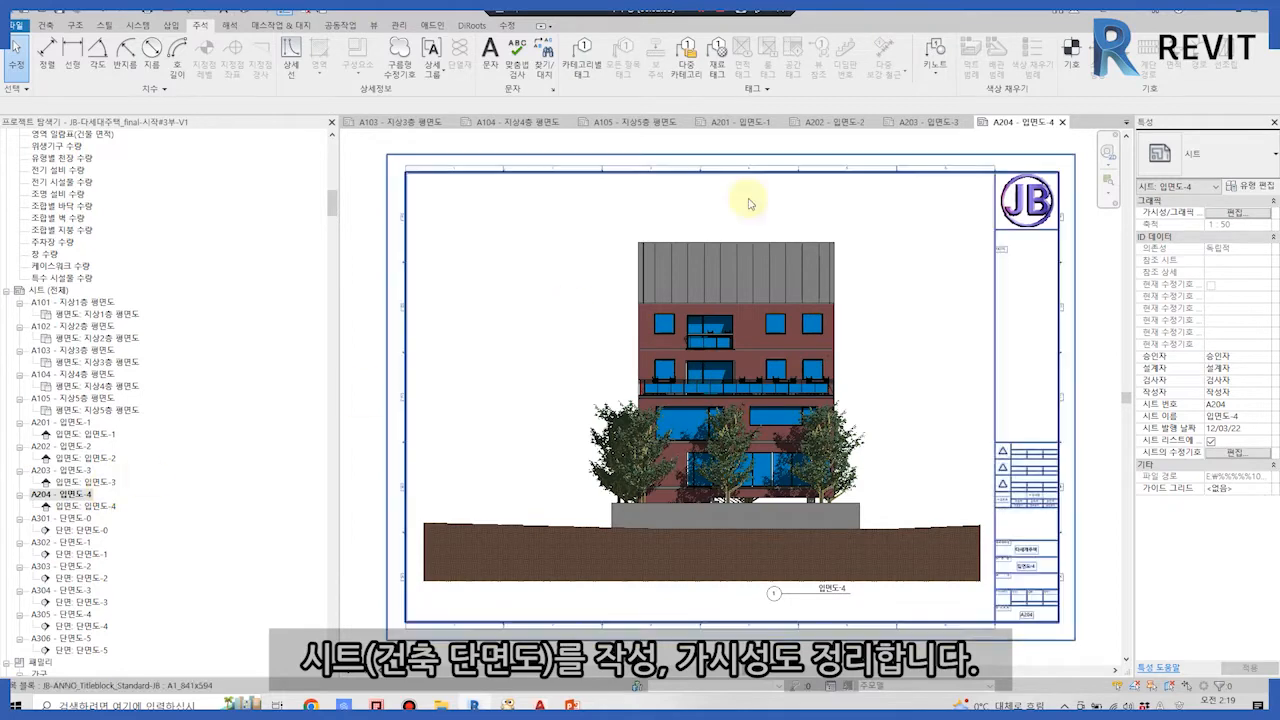
{"action": "scroll", "coordinate": [819, 289], "scroll_direction": "down", "scroll_amount": 1}
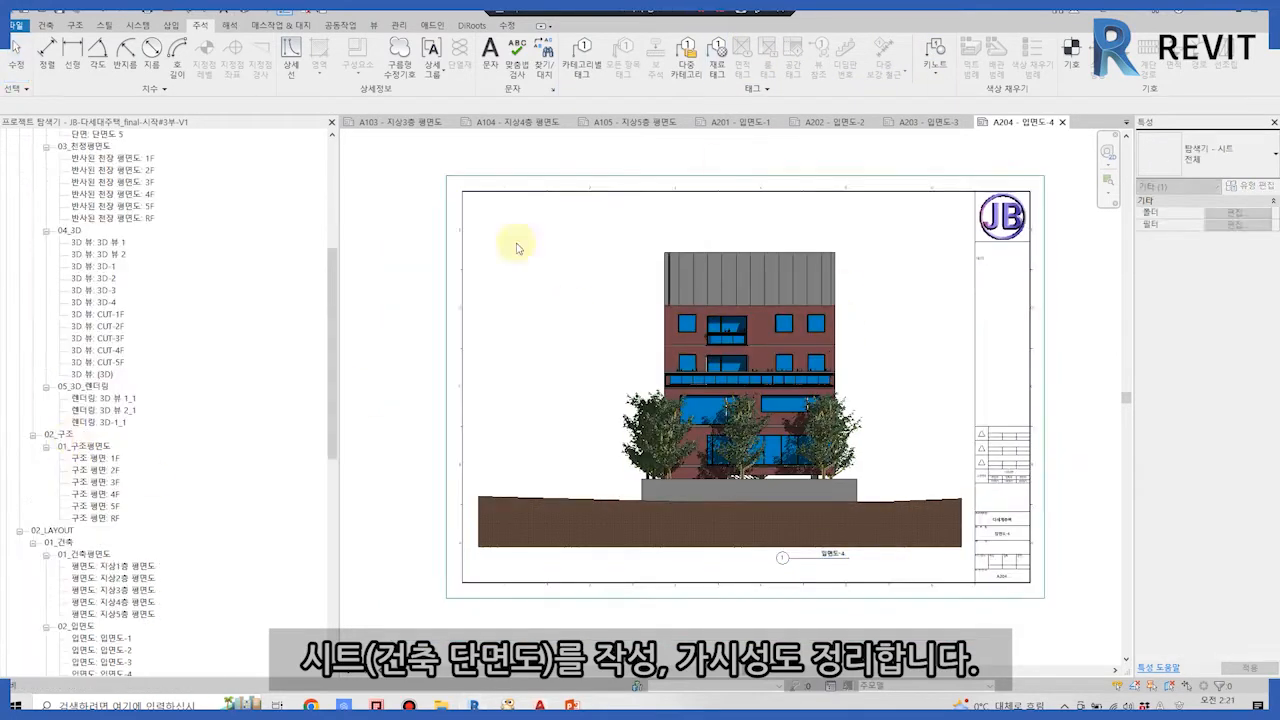
Duplicate the 3D views CUT-1F through CUT-5F for use on the floor plan sheets.
{"action": "left_click", "coordinate": [110, 315]}
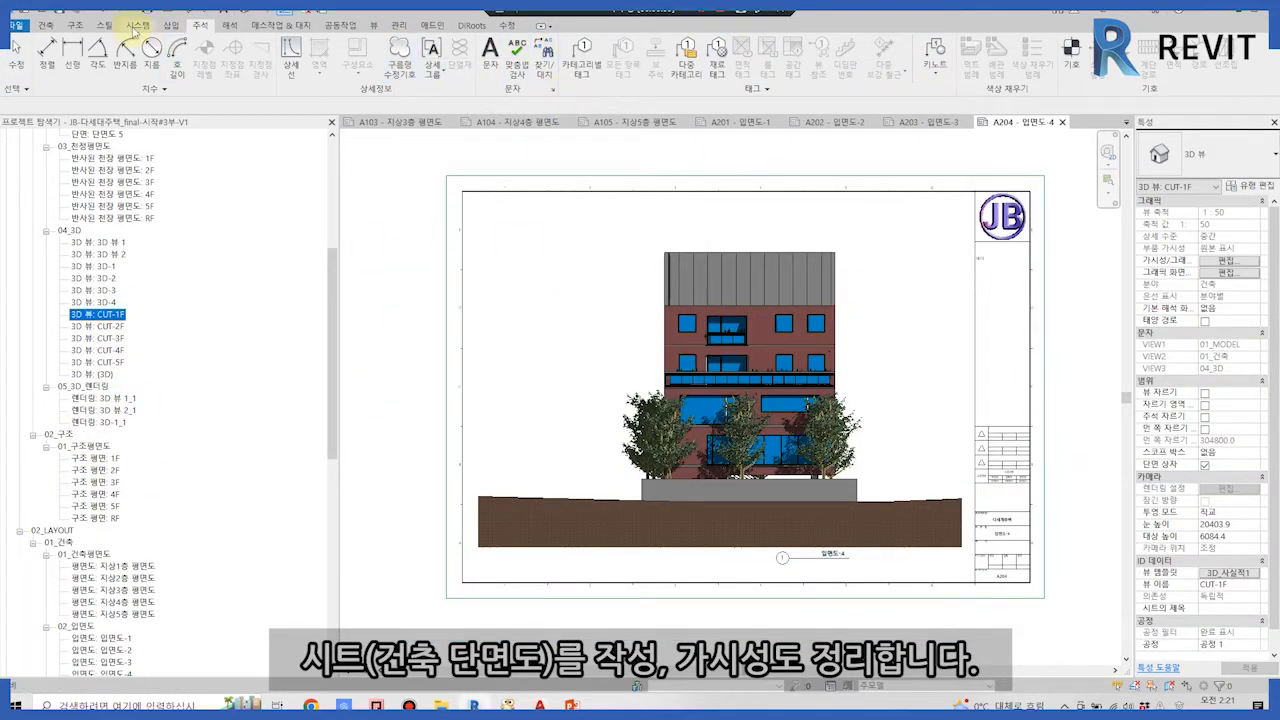
{"action": "left_click", "coordinate": [373, 27]}
{"action": "left_click", "coordinate": [566, 70]}
{"action": "left_click", "coordinate": [592, 94]}
{"action": "left_click", "coordinate": [118, 338]}
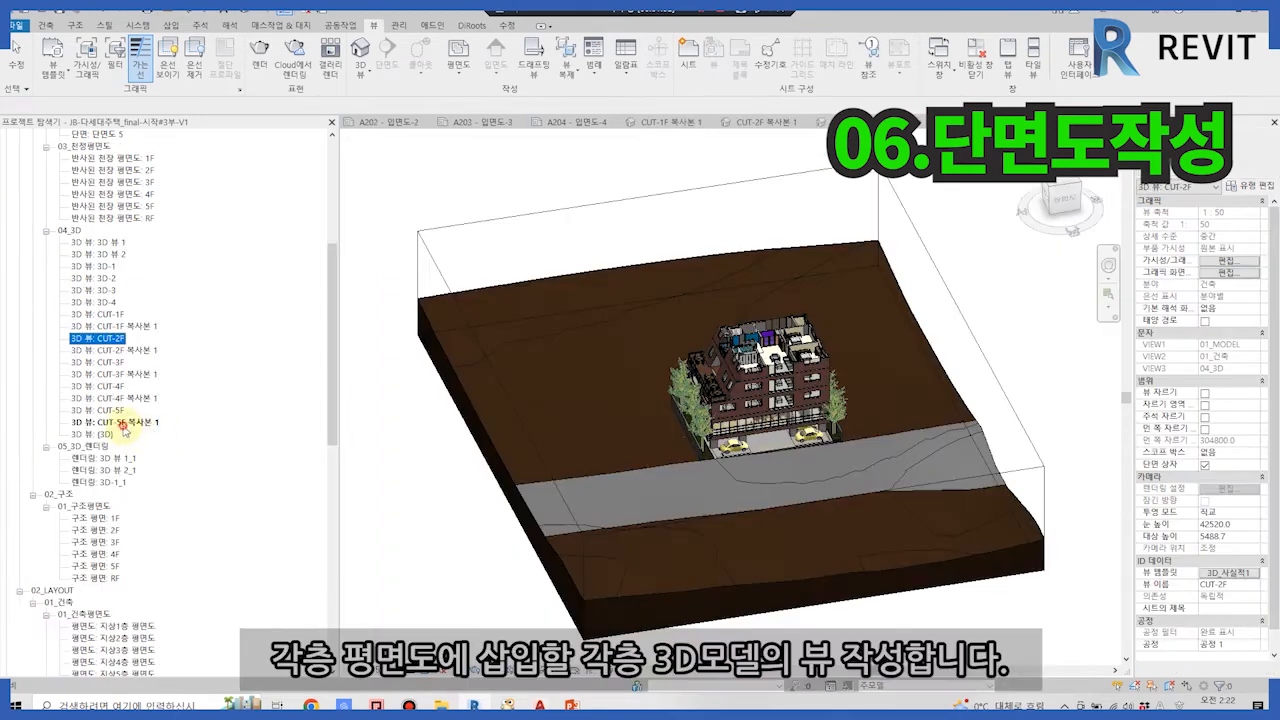
Rename the copied CUT-1F through CUT-5F 3D views by replacing the copy suffix with -도면.
{"action": "right_click", "coordinate": [122, 424]}
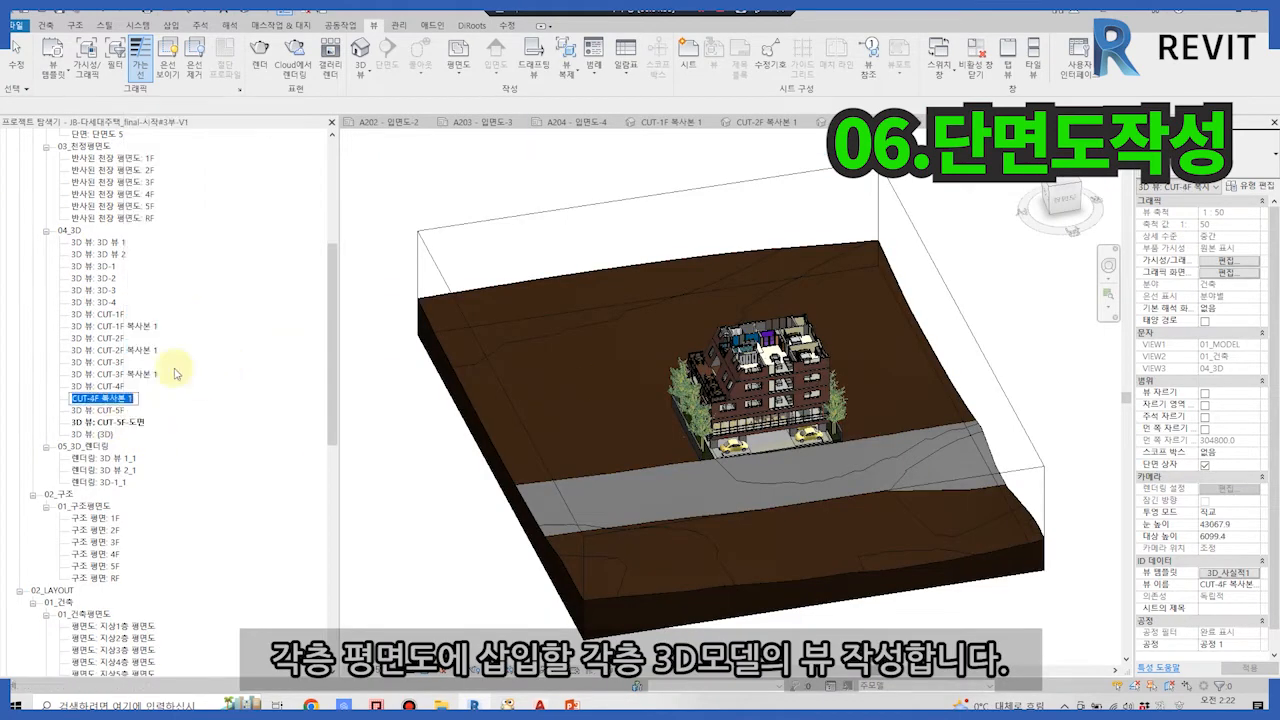
{"action": "right_click", "coordinate": [180, 374]}
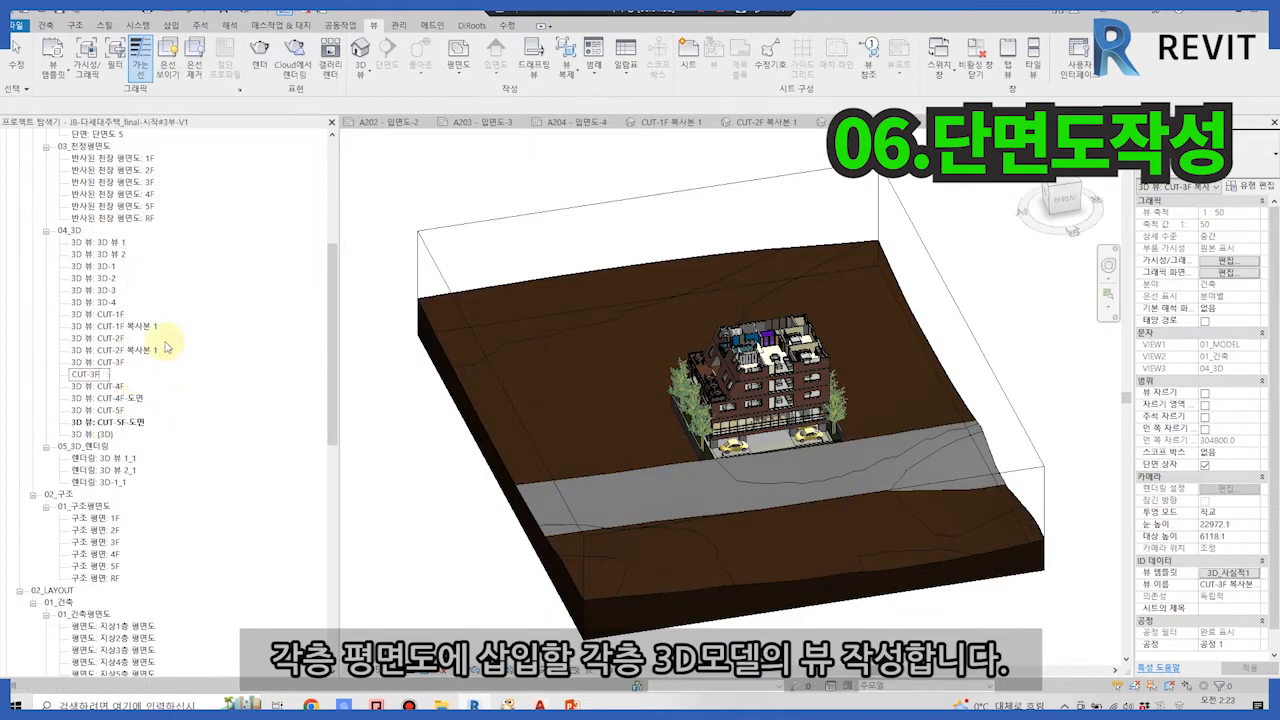
{"action": "right_click", "coordinate": [150, 350]}
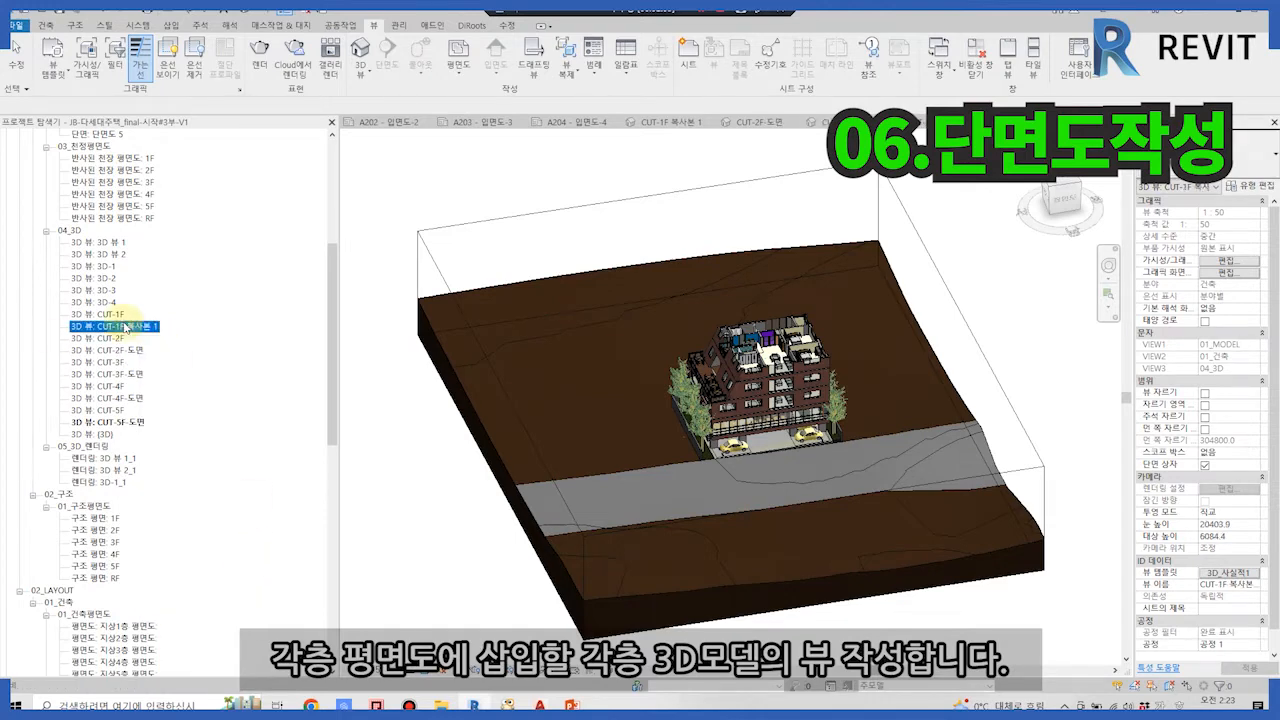
{"action": "right_click", "coordinate": [125, 328]}
{"action": "left_click", "coordinate": [237, 535]}
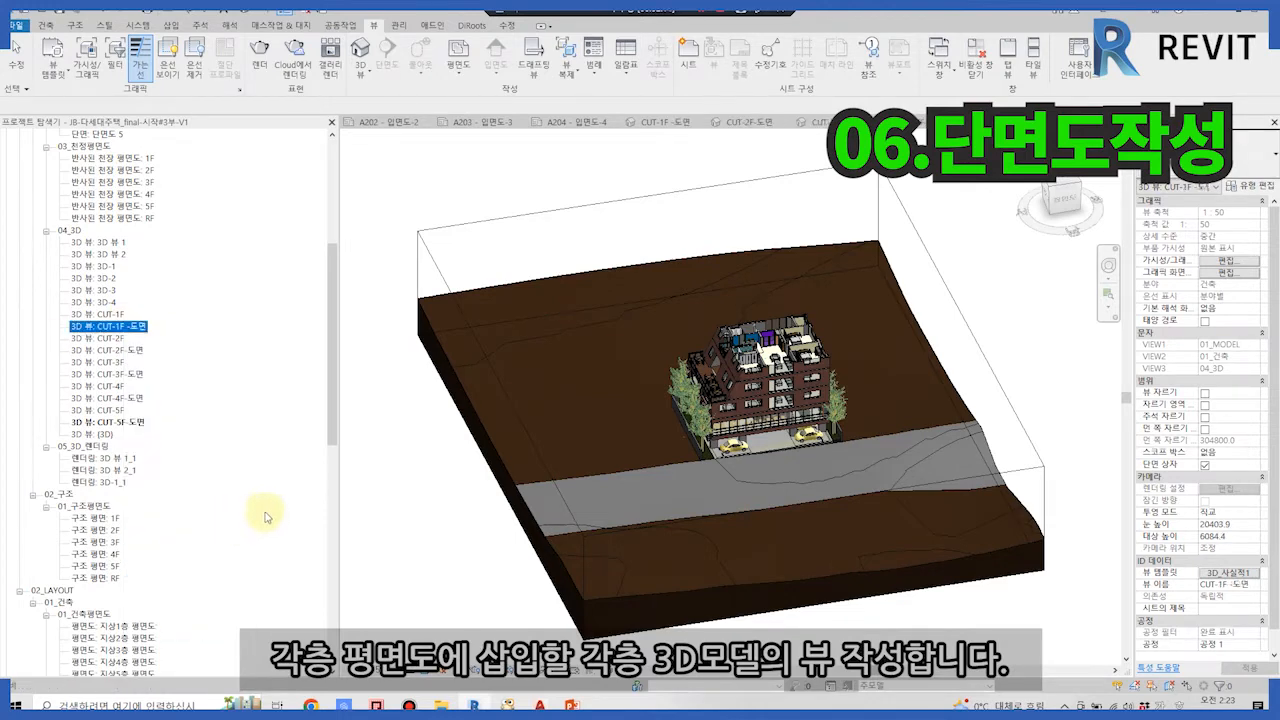
{"action": "double_click", "coordinate": [106, 328]}
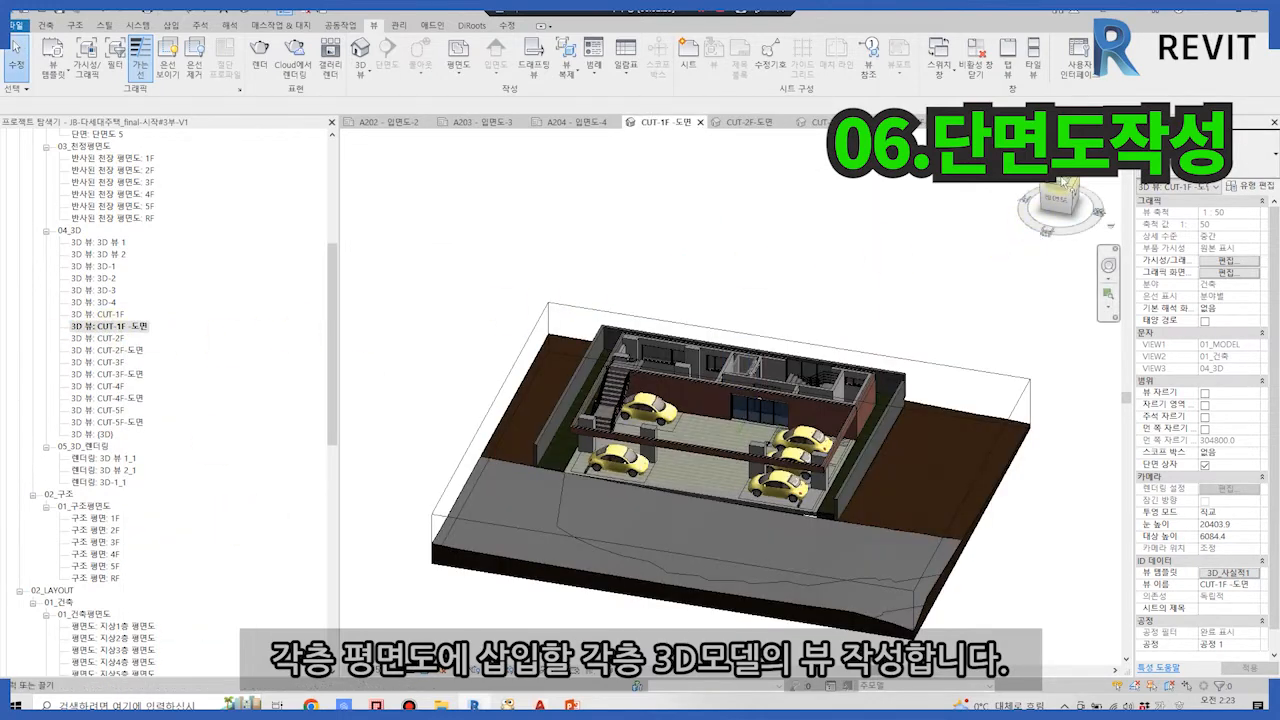
{"action": "right_click", "coordinate": [1107, 229]}
{"action": "left_click", "coordinate": [688, 252]}
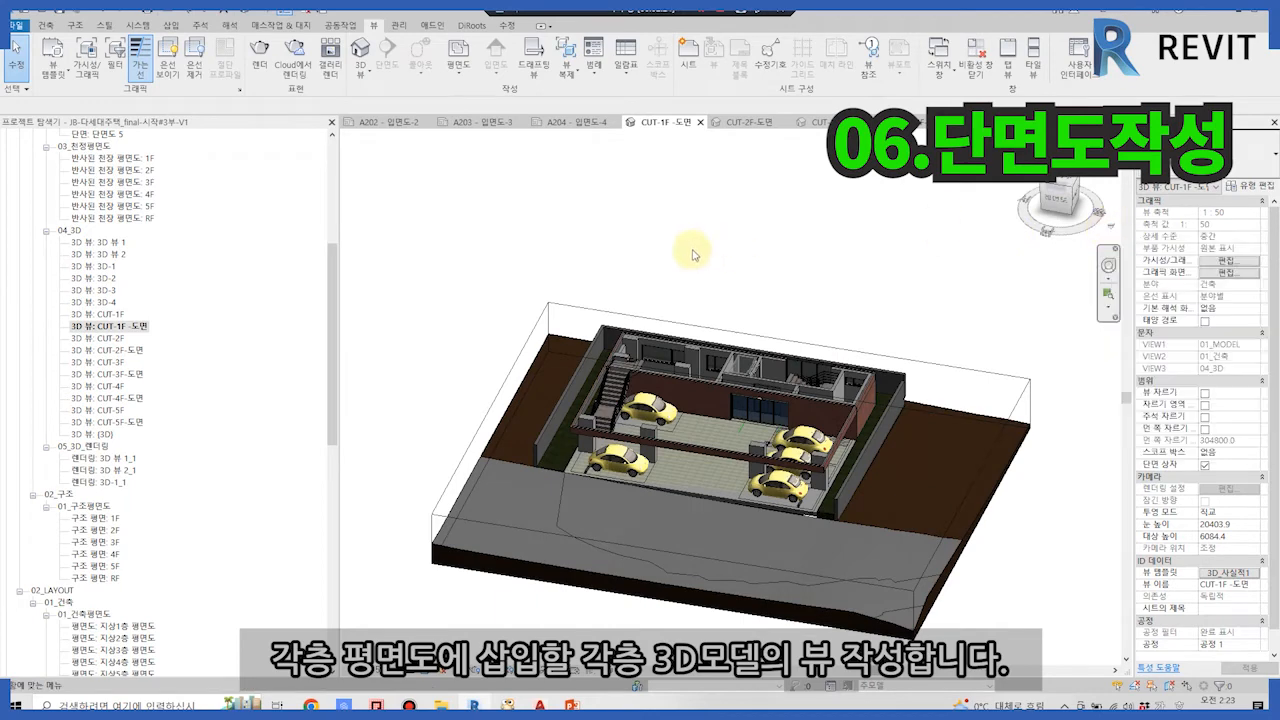
Open the CUT-2F-도면 3D view, orient it to floor plan 2F, and turn it to a front corner isometric.
{"action": "double_click", "coordinate": [108, 350]}
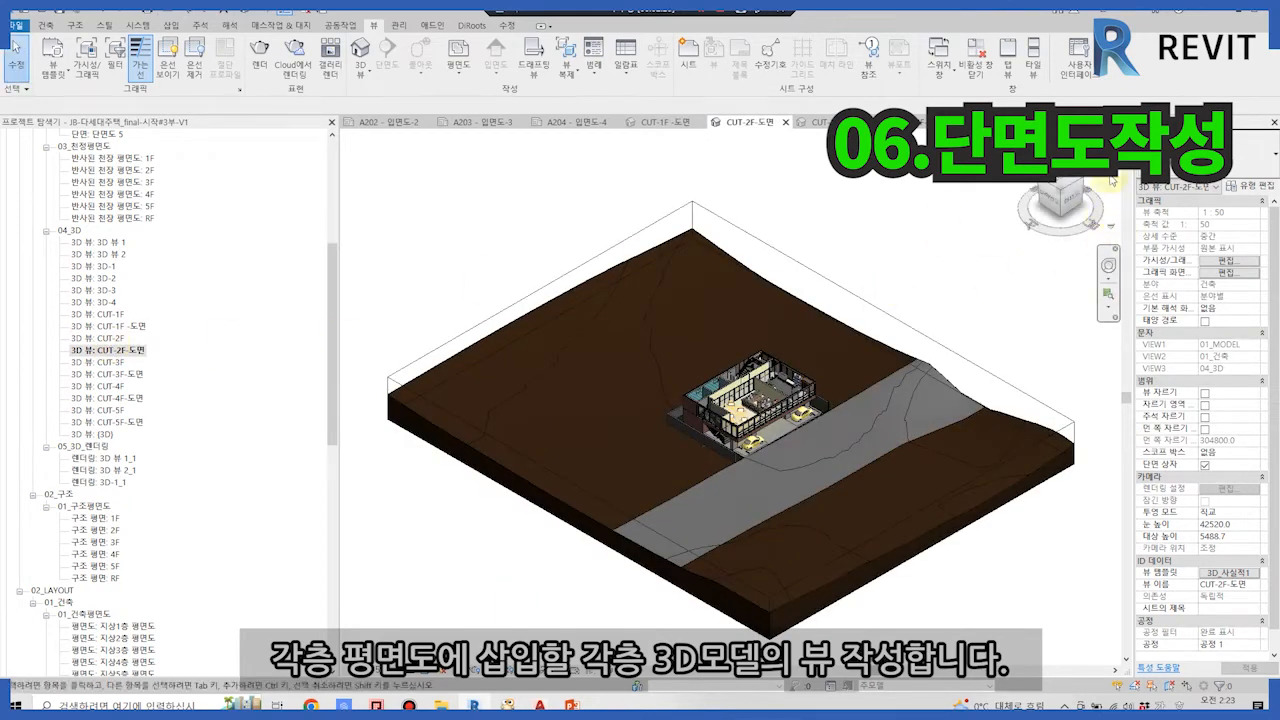
{"action": "scroll", "coordinate": [1101, 219], "scroll_direction": "up", "scroll_amount": 3}
{"action": "right_click", "coordinate": [1106, 227]}
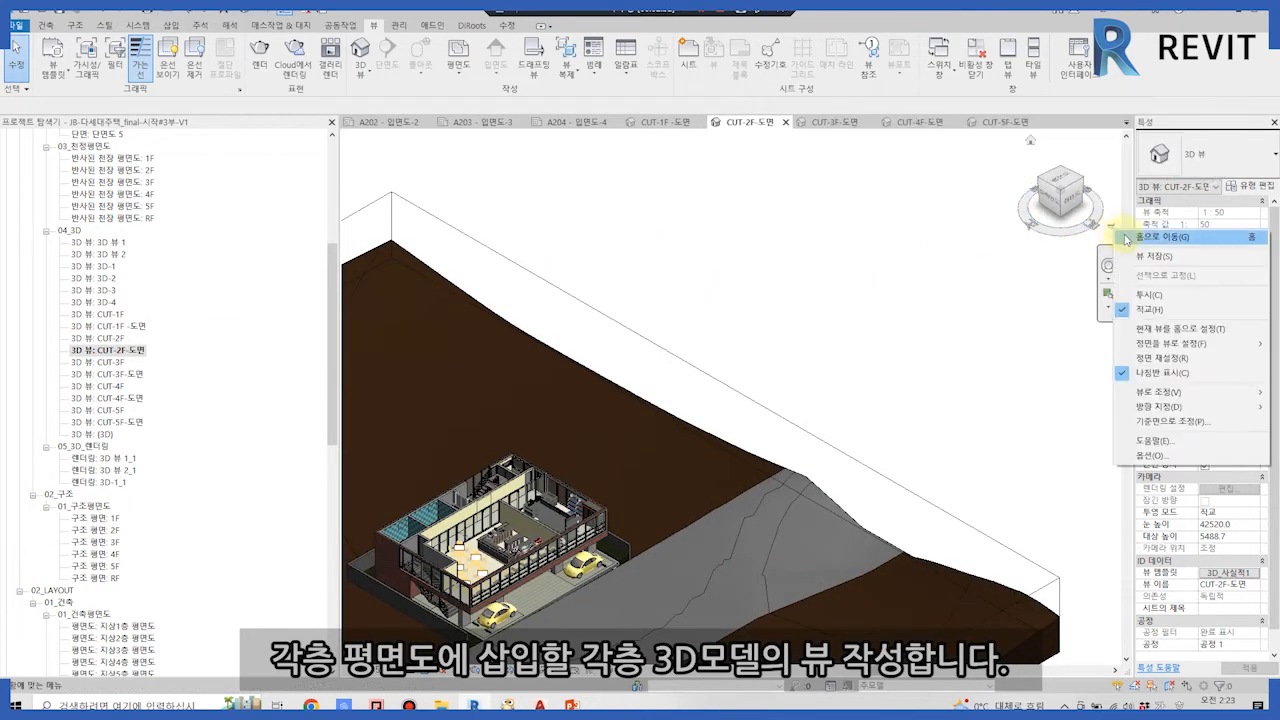
{"action": "mouse_move", "coordinate": [1195, 393]}
{"action": "mouse_move", "coordinate": [1090, 391]}
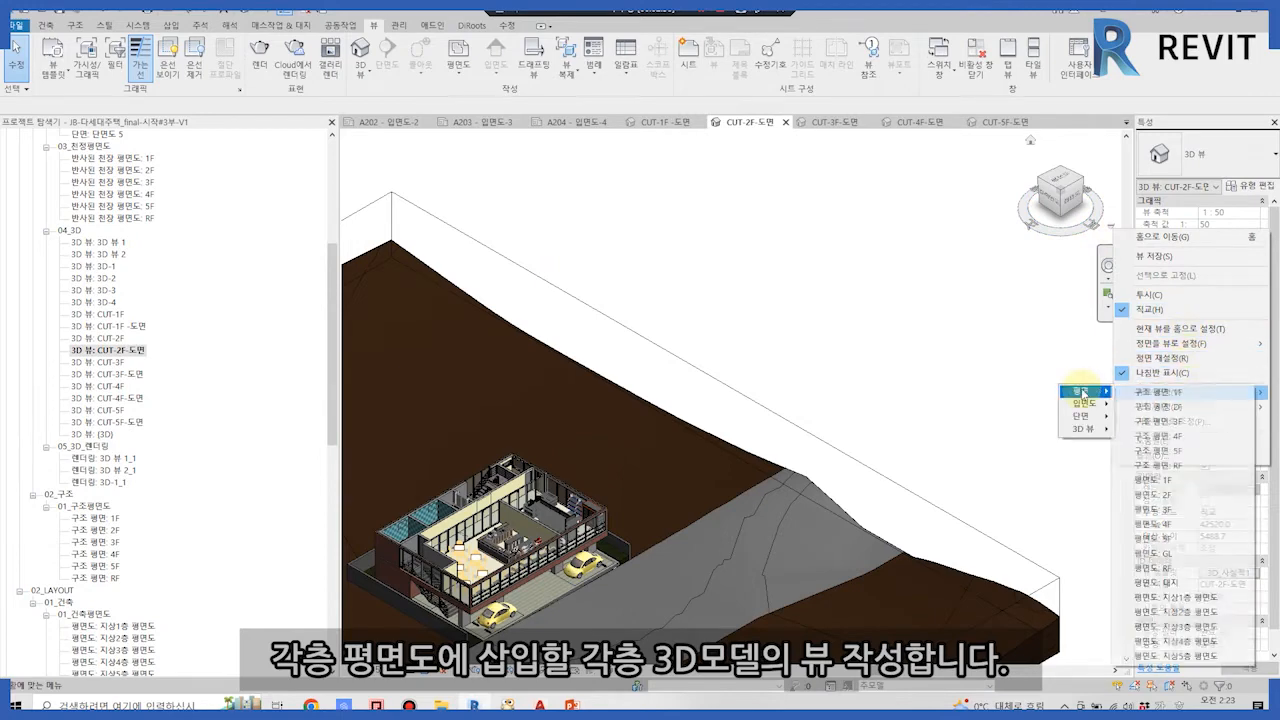
{"action": "left_click", "coordinate": [1192, 496]}
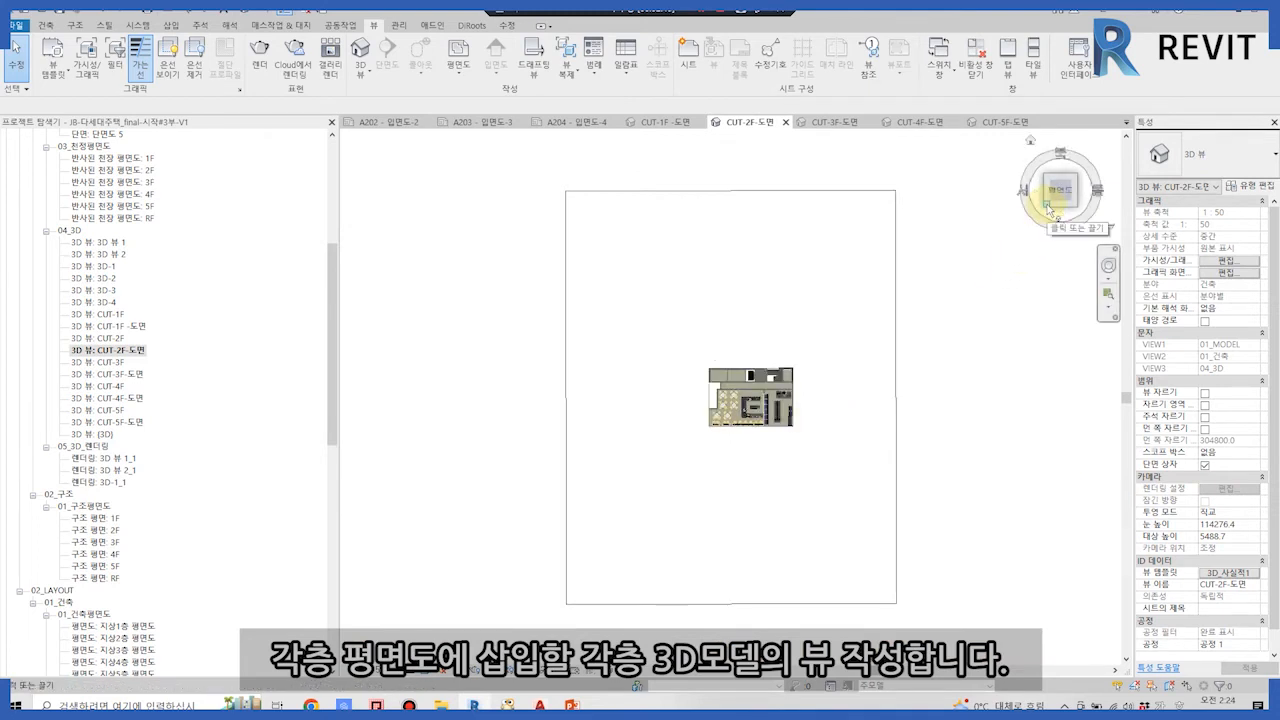
{"action": "left_click", "coordinate": [1047, 205]}
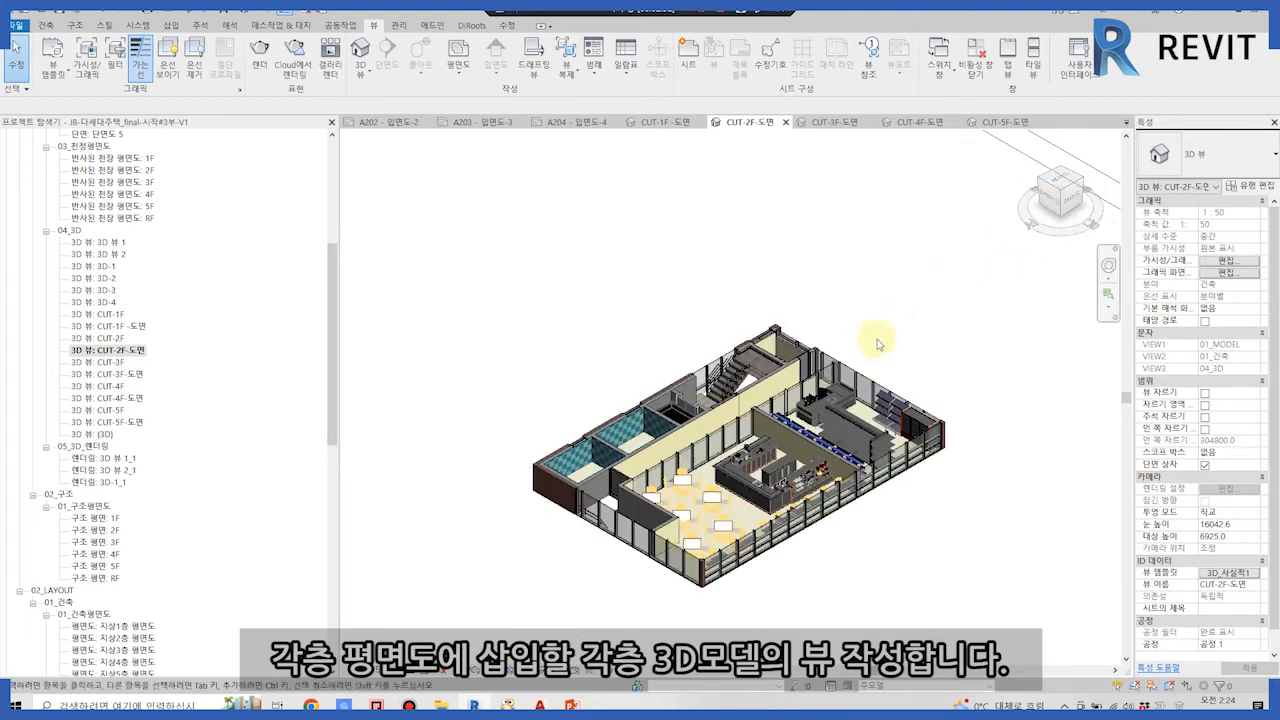
Open the CUT-3F-도면 3D view, orient it to floor plan 3F, and turn it to the same corner isometric.
{"action": "double_click", "coordinate": [139, 378]}
{"action": "right_click", "coordinate": [1105, 225]}
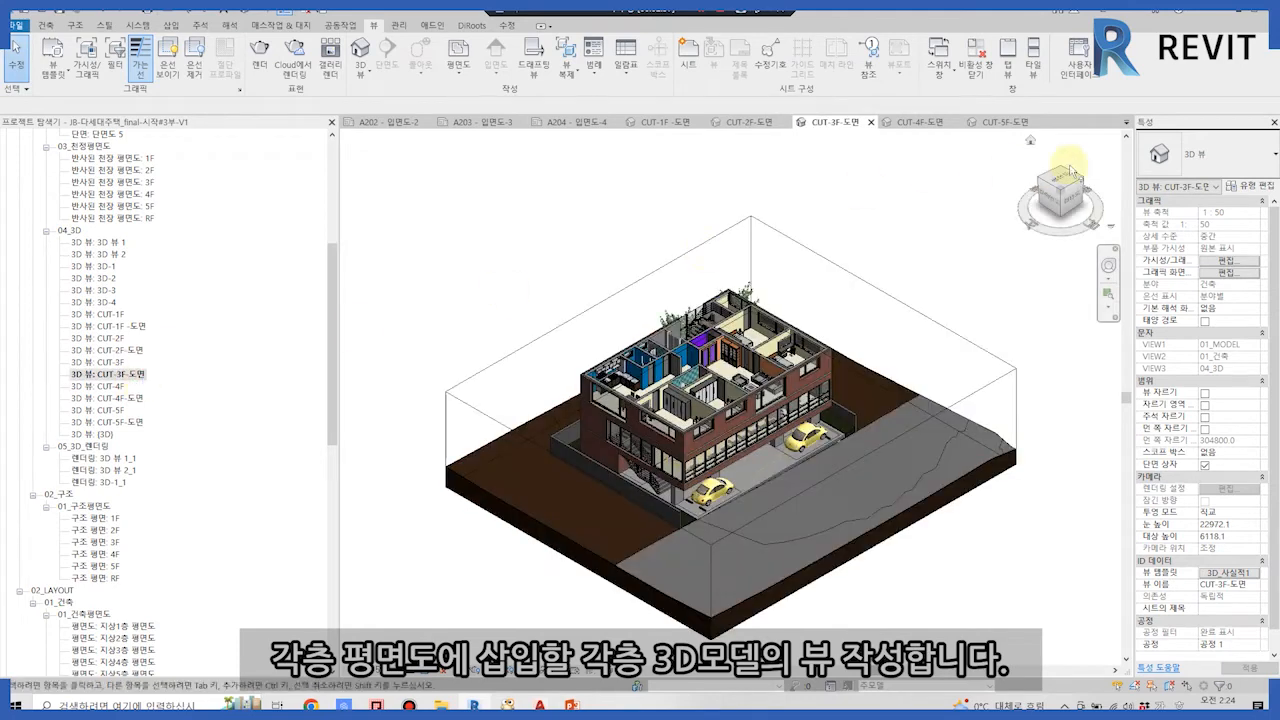
{"action": "mouse_move", "coordinate": [1177, 342]}
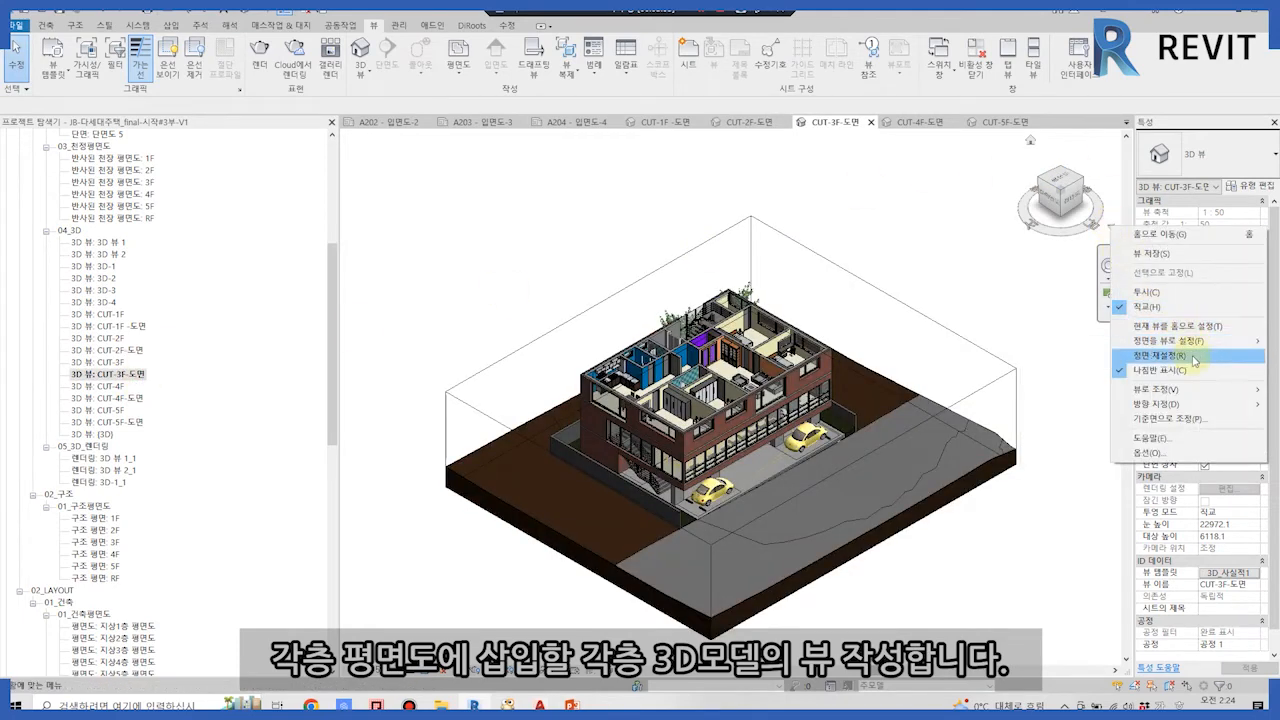
{"action": "mouse_move", "coordinate": [1160, 403]}
{"action": "mouse_move", "coordinate": [1077, 390]}
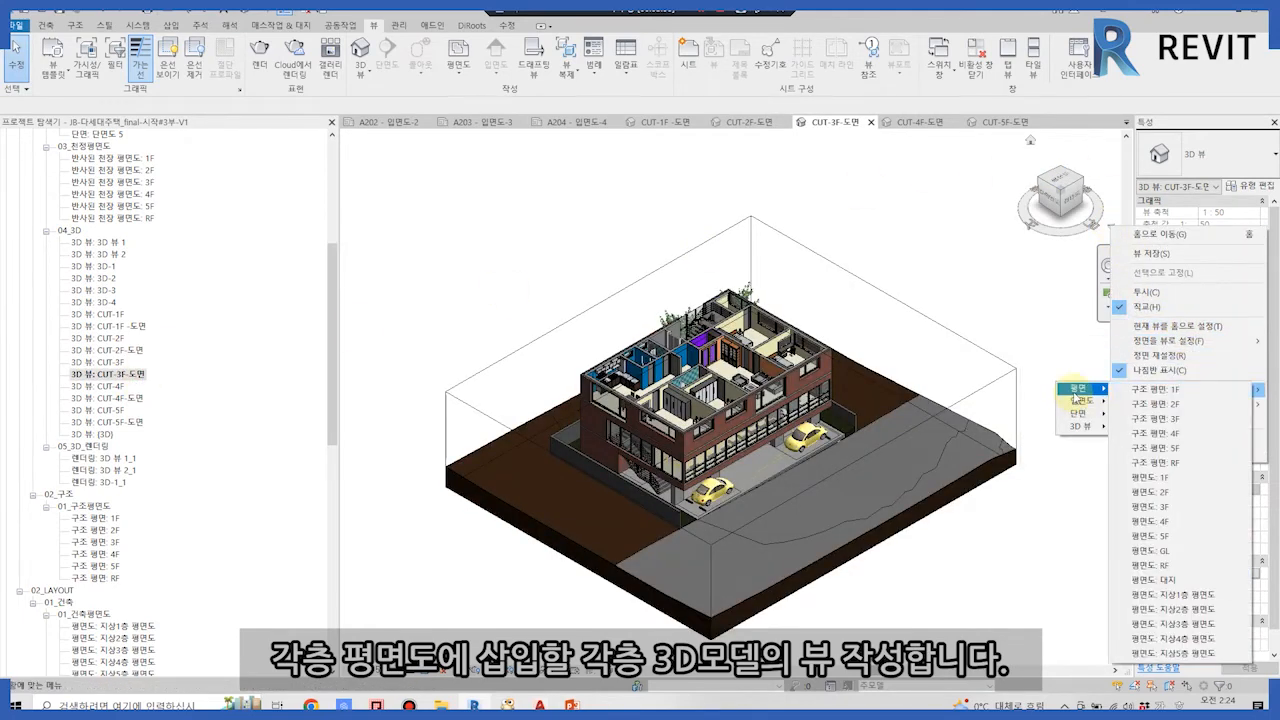
{"action": "left_click", "coordinate": [1190, 510]}
{"action": "left_click", "coordinate": [1052, 205]}
Open the CUT-4F-도면 3D view, orient it to floor plan 4F, and turn it to the same corner isometric.
{"action": "left_click", "coordinate": [135, 400]}
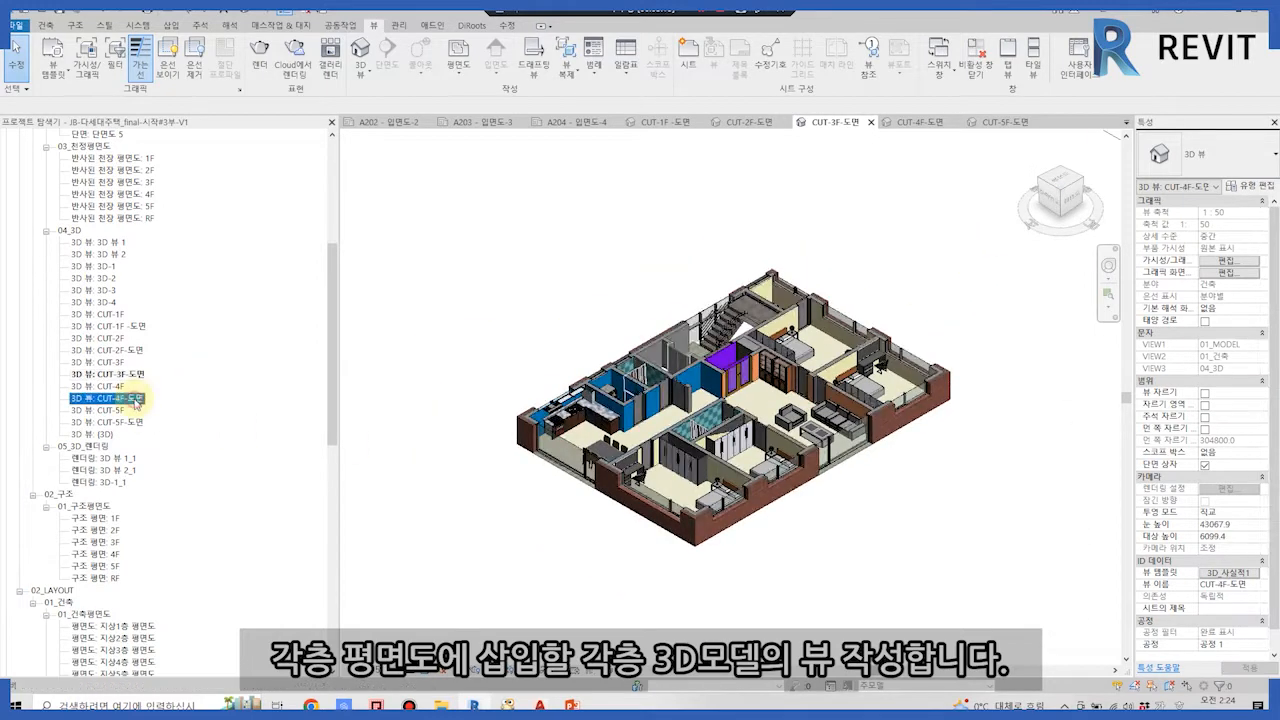
{"action": "double_click", "coordinate": [135, 399]}
{"action": "right_click", "coordinate": [1114, 232]}
{"action": "mouse_move", "coordinate": [1165, 391]}
{"action": "mouse_move", "coordinate": [1077, 390]}
{"action": "left_click", "coordinate": [1190, 522]}
{"action": "left_click", "coordinate": [1052, 205]}
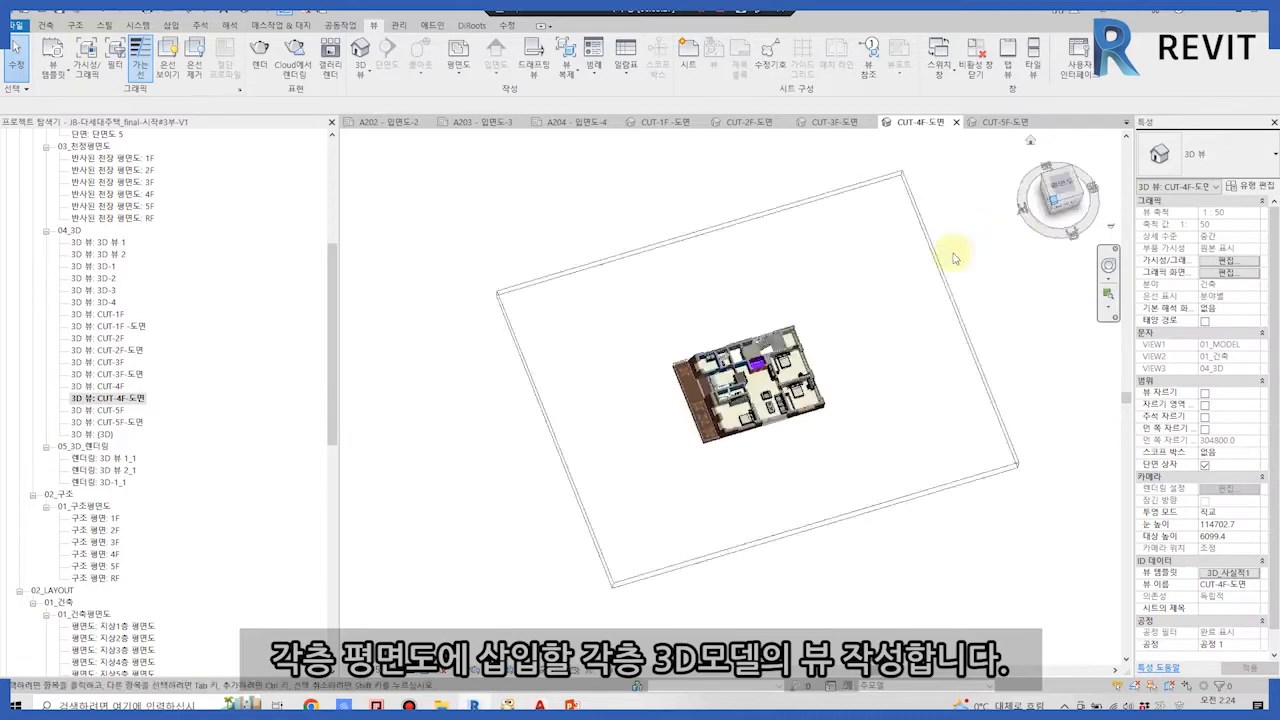
Open the CUT-5F-도면 3D view, orient it to floor plan 5F, and turn it to the same corner isometric.
{"action": "double_click", "coordinate": [117, 422]}
{"action": "right_click", "coordinate": [1116, 232]}
{"action": "mouse_move", "coordinate": [1160, 392]}
{"action": "mouse_move", "coordinate": [1108, 395]}
{"action": "left_click", "coordinate": [1150, 540]}
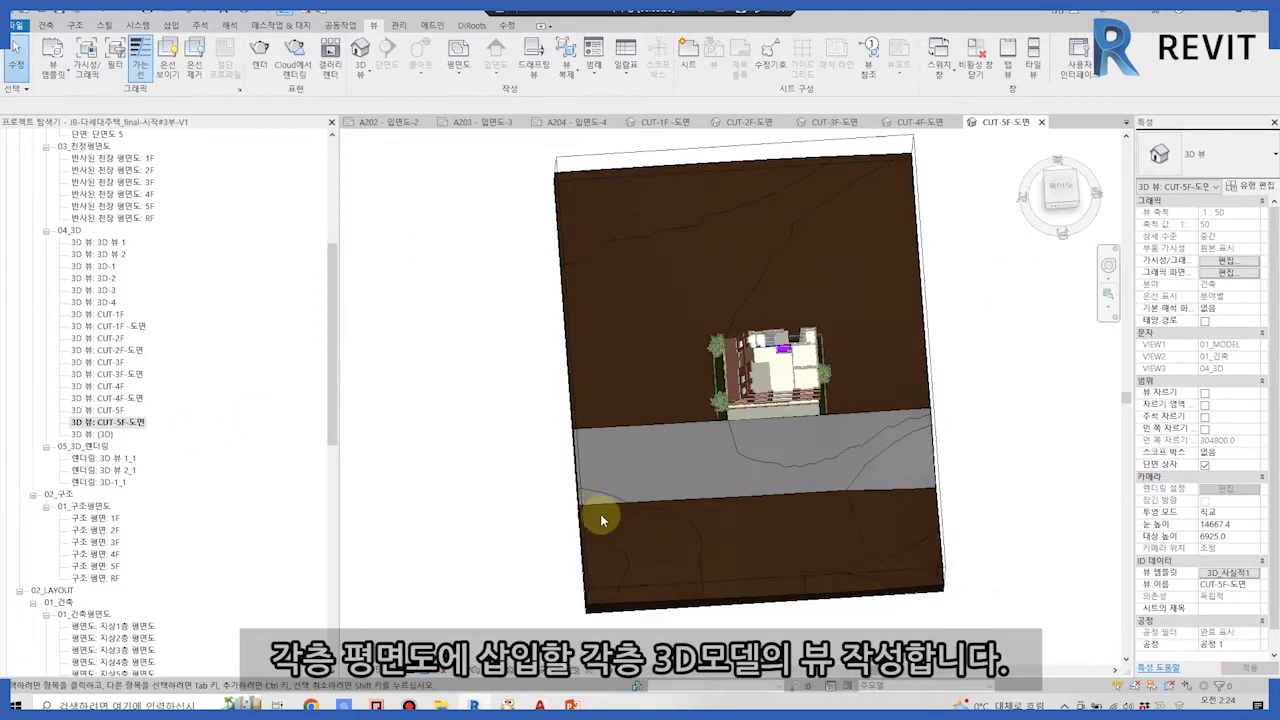
{"action": "left_click", "coordinate": [1052, 198]}
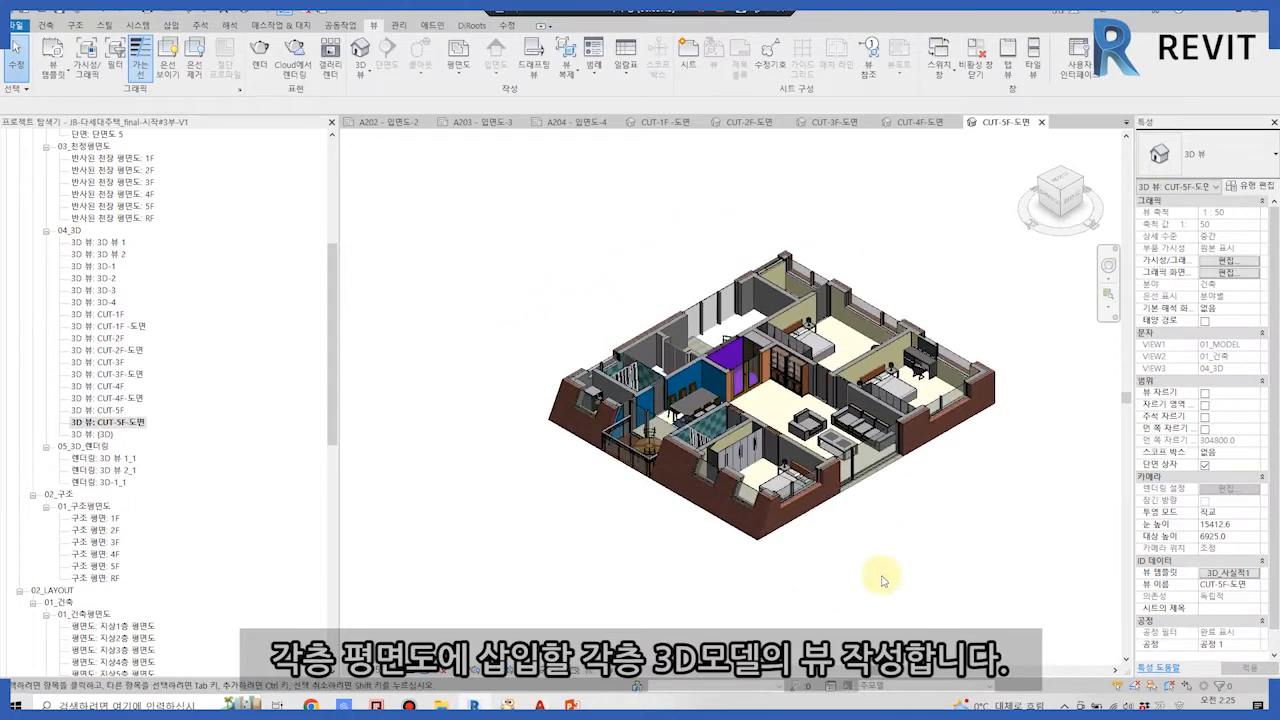
Close the CUT-2F-도면 through CUT-5F-도면 views to return to the CUT-1F -도면 view.
{"action": "left_click", "coordinate": [1042, 122]}
{"action": "left_click", "coordinate": [1051, 122]}
{"action": "left_click", "coordinate": [1080, 122]}
{"action": "left_click", "coordinate": [998, 122]}
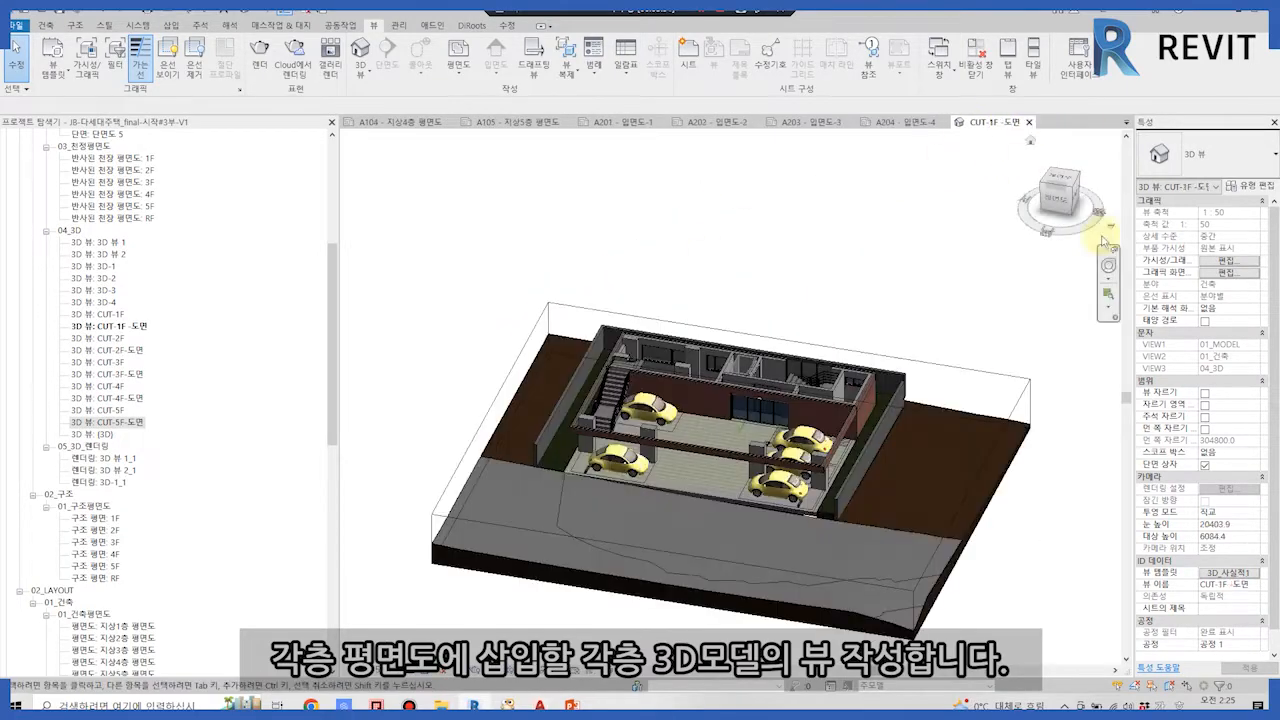
Orient the CUT-1F -도면 3D view to floor plan 1F and turn it to the same corner isometric.
{"action": "left_click", "coordinate": [1111, 227]}
{"action": "mouse_move", "coordinate": [1151, 394]}
{"action": "mouse_move", "coordinate": [1083, 391]}
{"action": "left_click", "coordinate": [1150, 490]}
{"action": "left_click", "coordinate": [1058, 203]}
{"action": "left_click", "coordinate": [1229, 573]}
{"action": "left_click", "coordinate": [690, 250]}
{"action": "scroll", "coordinate": [264, 145], "scroll_direction": "down", "scroll_amount": 5}
{"action": "left_click", "coordinate": [178, 469]}
{"action": "left_click", "coordinate": [750, 683]}
{"action": "left_click", "coordinate": [847, 604]}
{"action": "scroll", "coordinate": [787, 416], "scroll_direction": "up", "scroll_amount": 5}
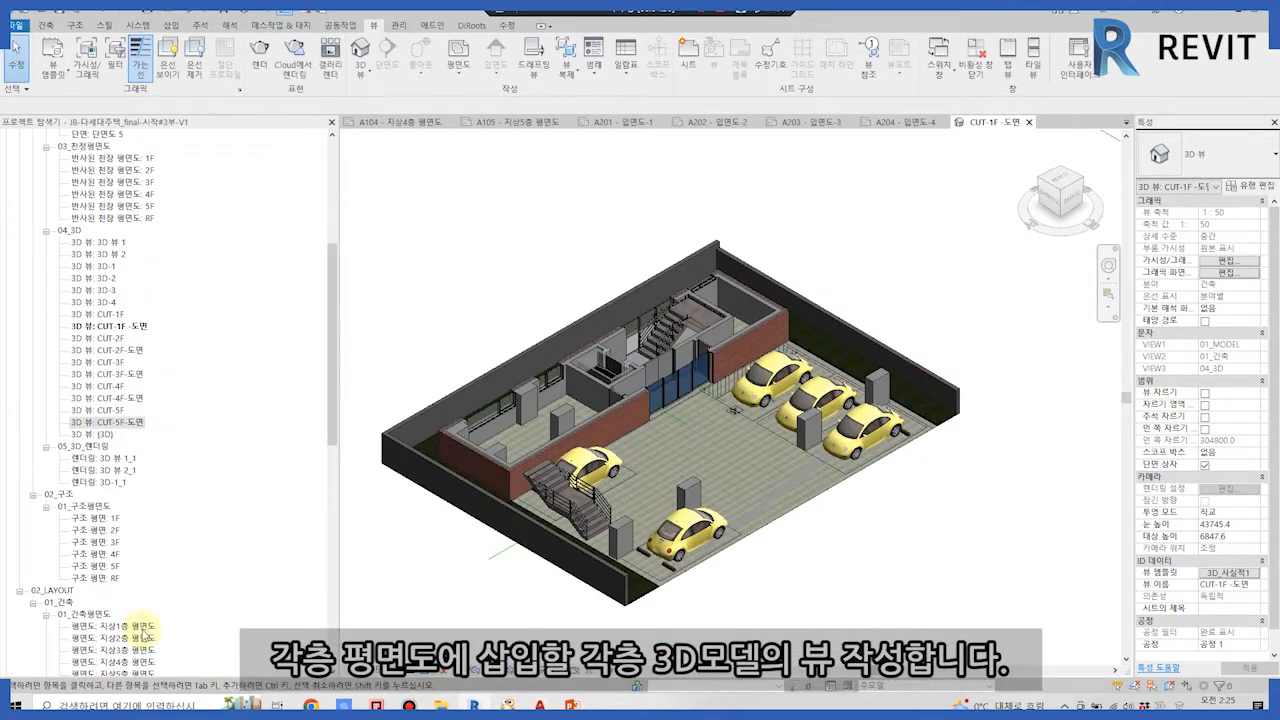
Open sheet A101 지상1층 평면도 and place the CUT-1F -도면 3D view on it beside the floor plan.
{"action": "scroll", "coordinate": [150, 585], "scroll_direction": "down", "scroll_amount": 8}
{"action": "scroll", "coordinate": [95, 530], "scroll_direction": "down", "scroll_amount": 1}
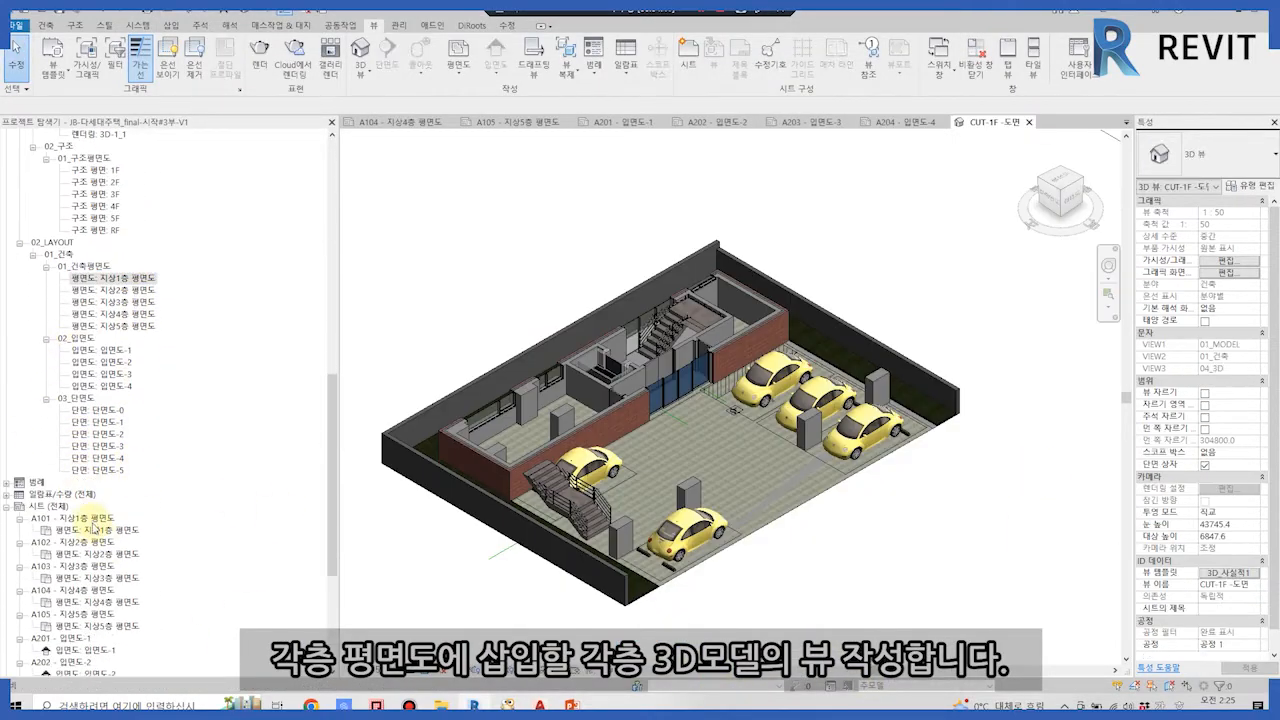
{"action": "double_click", "coordinate": [93, 530]}
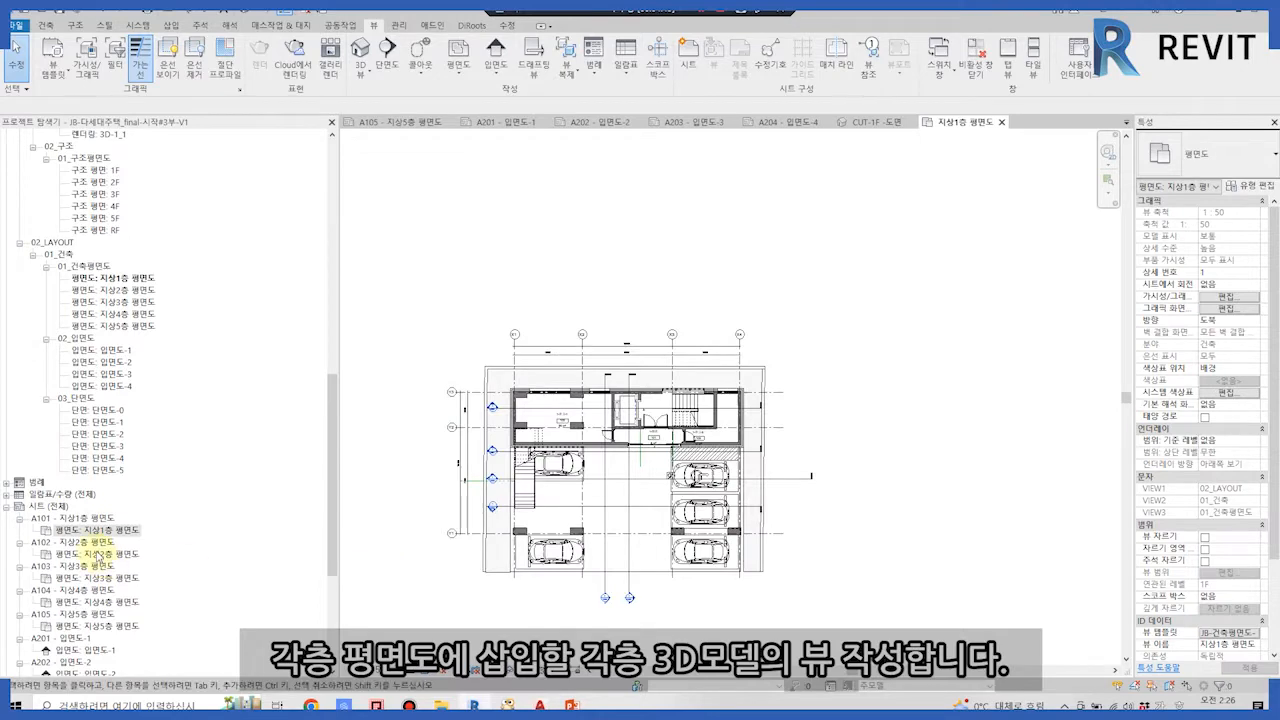
{"action": "left_click", "coordinate": [72, 518]}
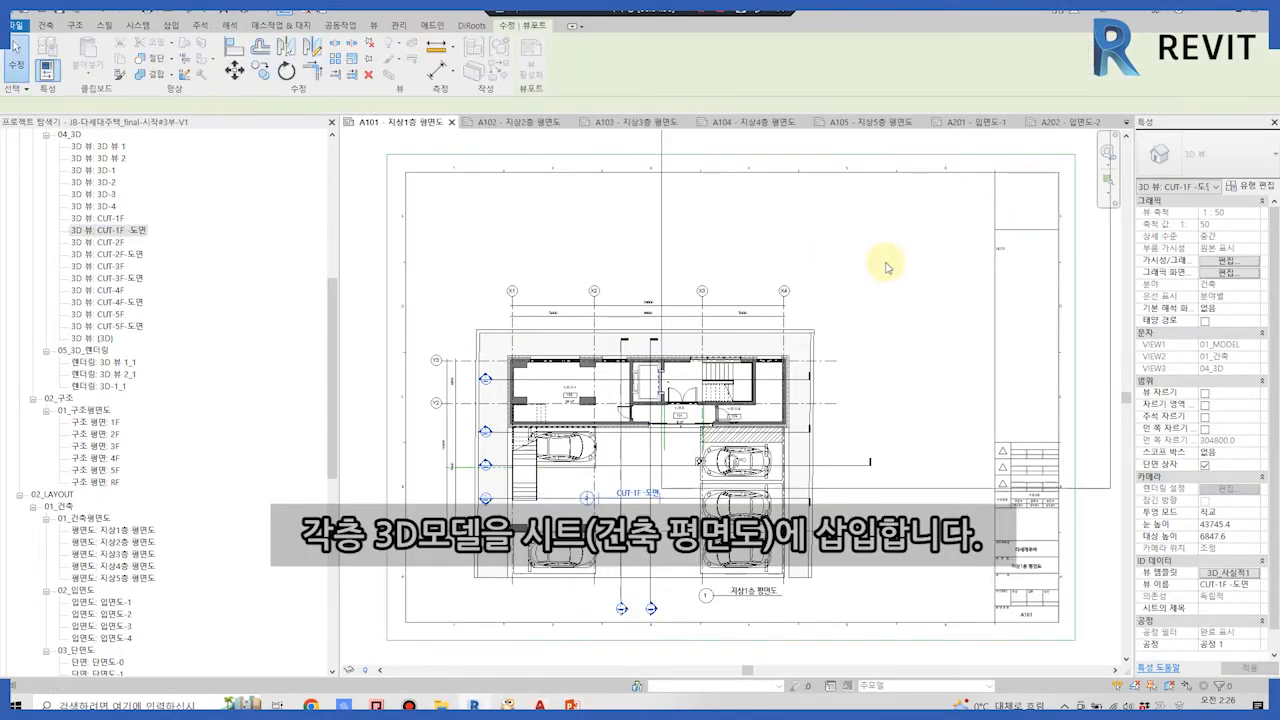
{"action": "left_click", "coordinate": [886, 267]}
{"action": "scroll", "coordinate": [817, 390], "scroll_direction": "down", "scroll_amount": 2}
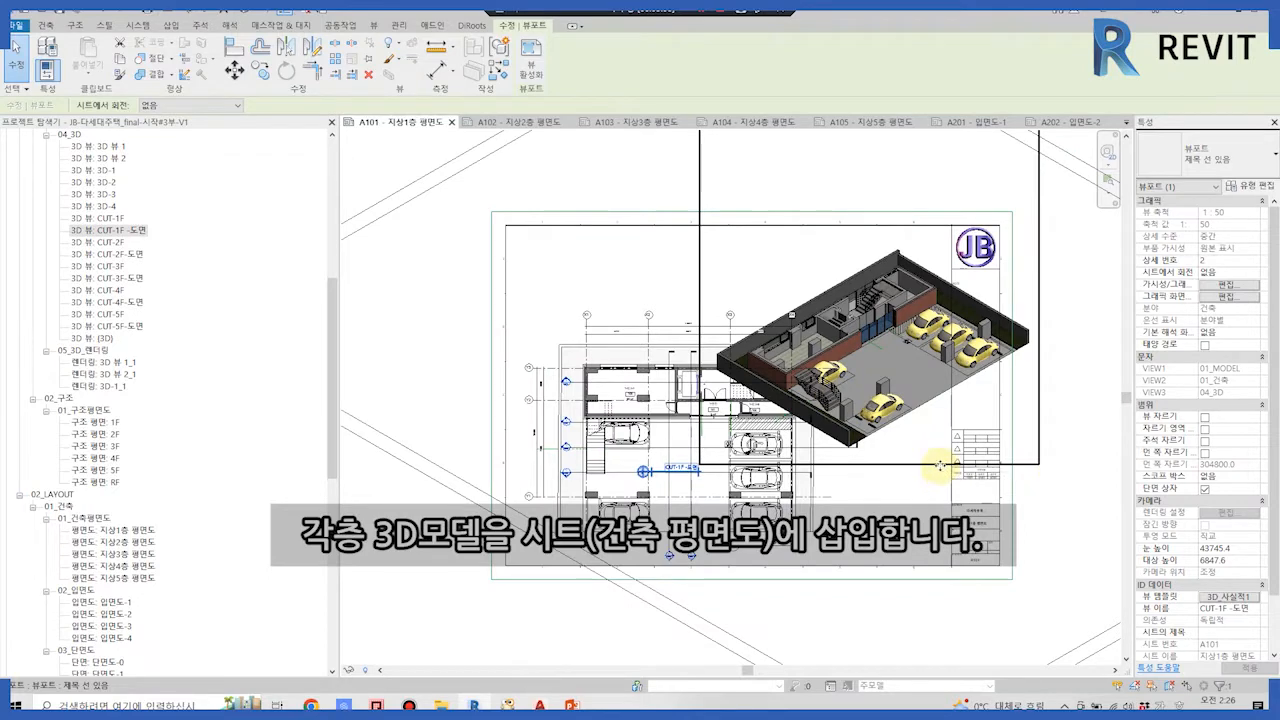
{"action": "key", "text": "Escape"}
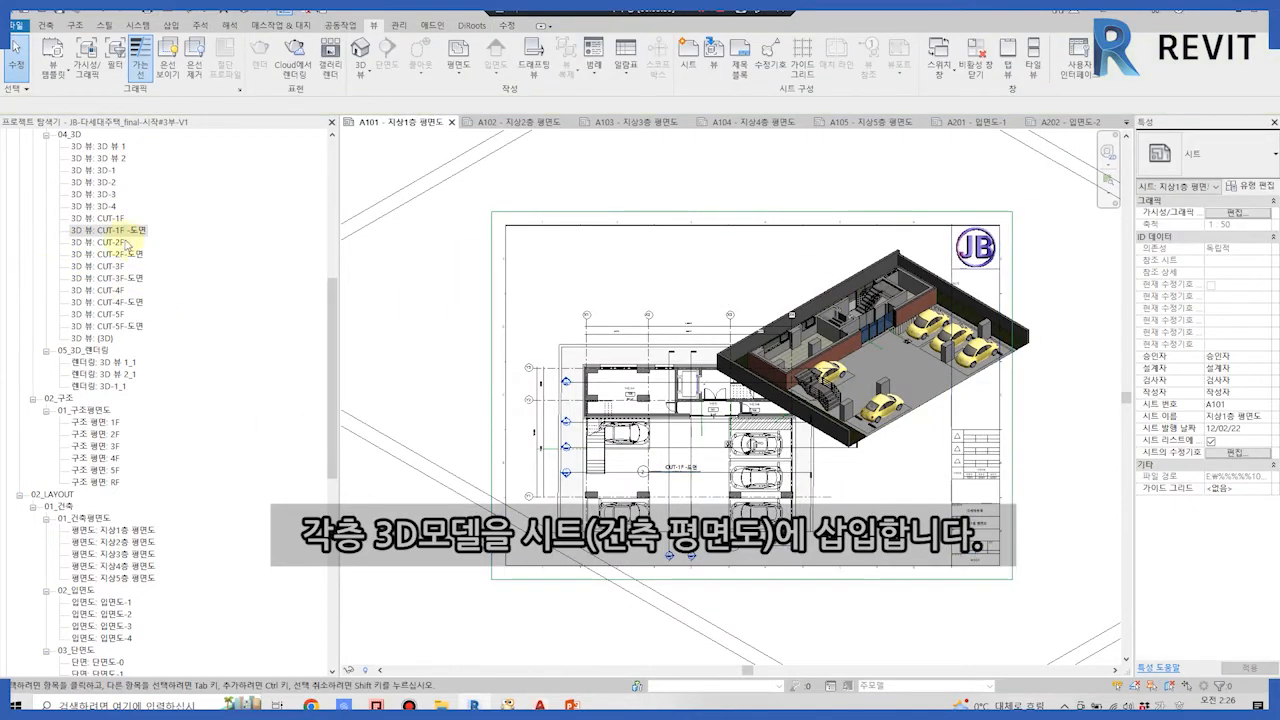
From the CUT-1F -도면 view, duplicate its view template 3D_사실적1 under the name 3D-사실적-도면.
{"action": "double_click", "coordinate": [132, 231]}
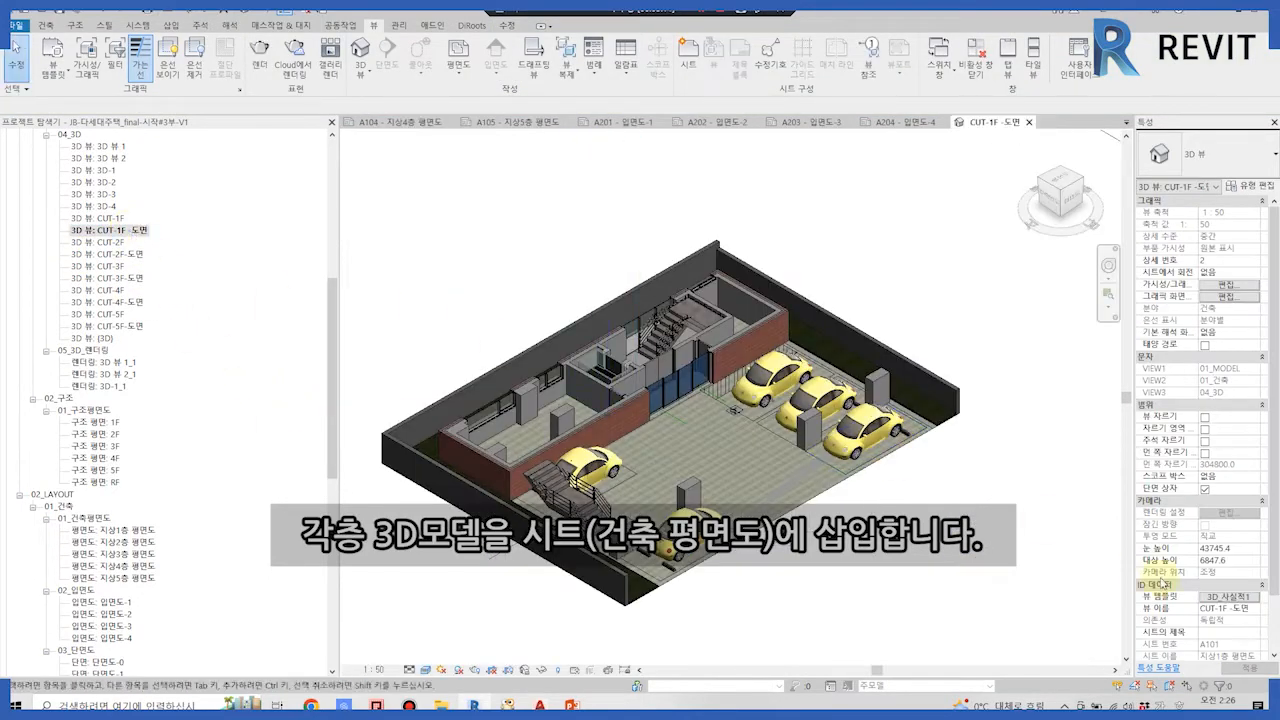
{"action": "left_click", "coordinate": [1252, 599]}
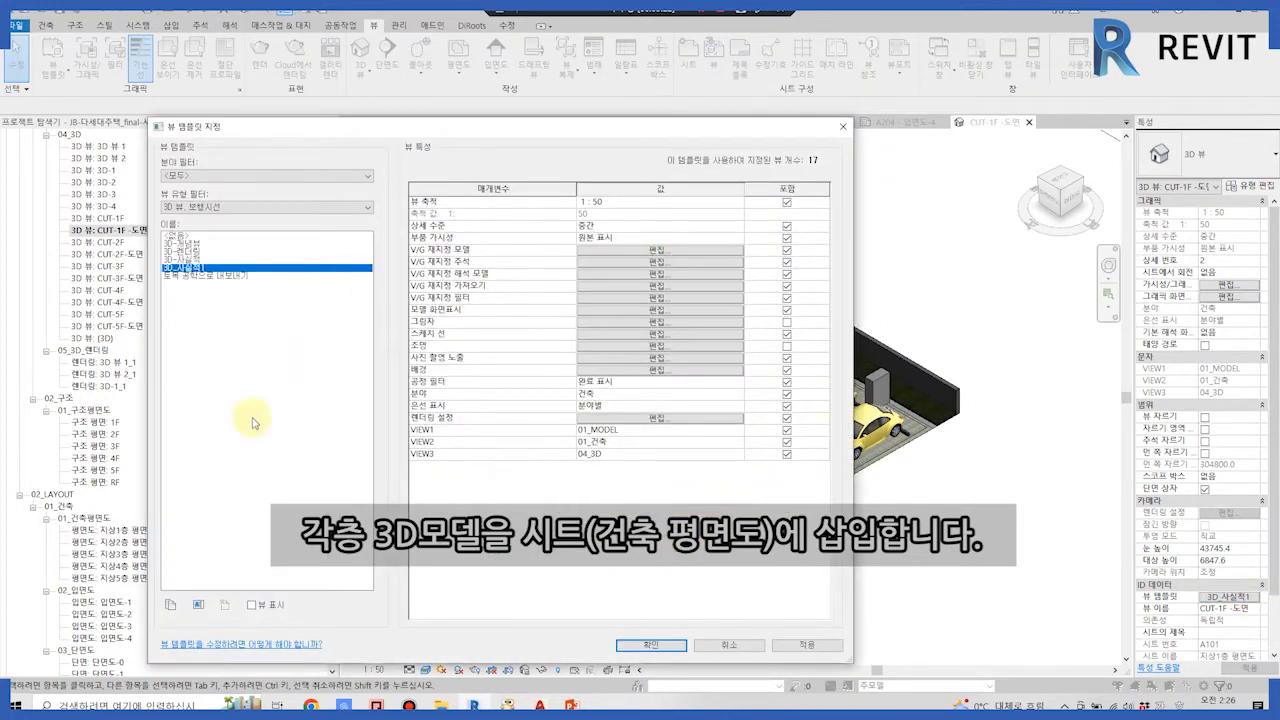
{"action": "left_click", "coordinate": [171, 605]}
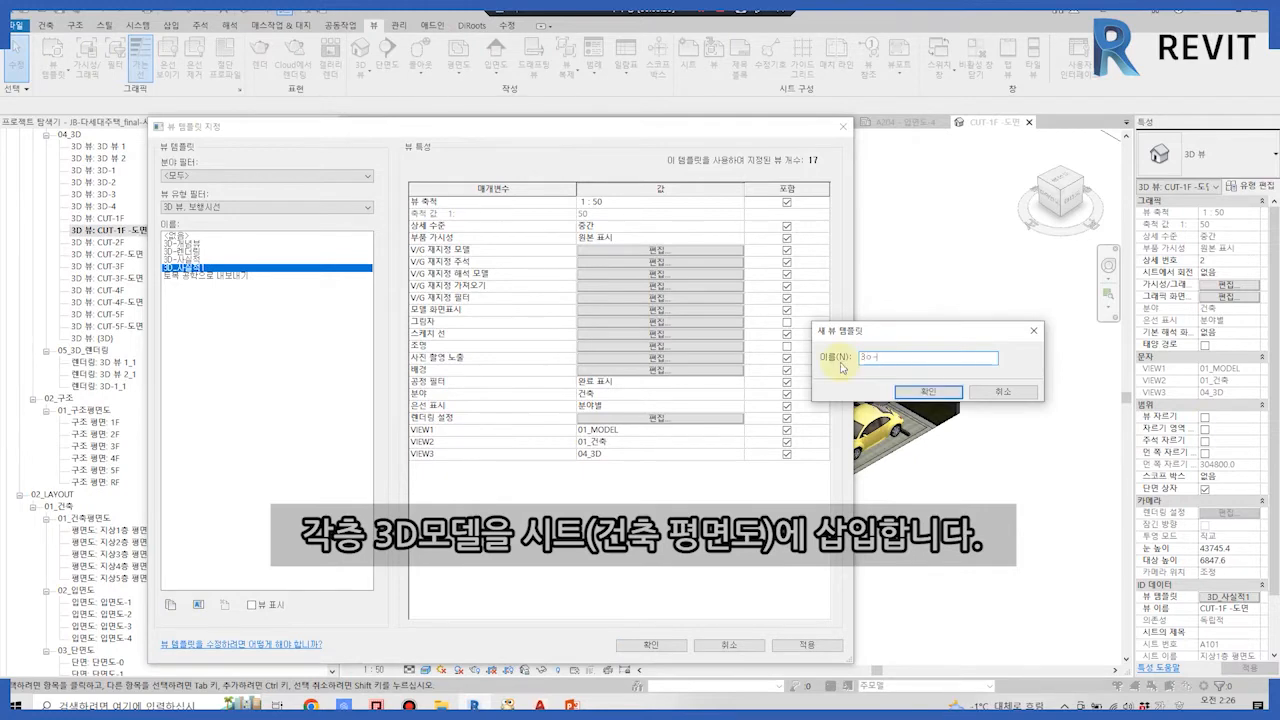
{"action": "type", "text": "3D"}
{"action": "key", "text": "Return"}
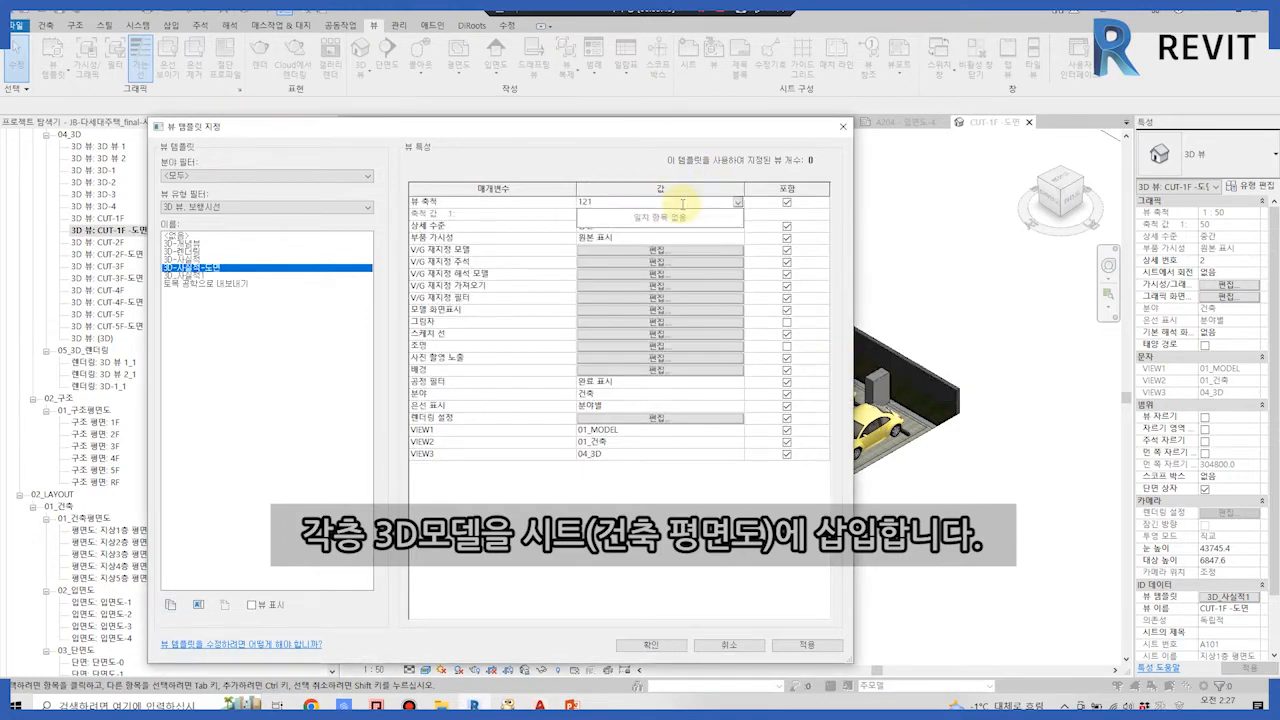
Set the 3D-사실적-도면 template to a custom view scale of 1:120 and apply it to the CUT-1F -도면 view.
{"action": "key", "text": "BackSpace"}
{"action": "key", "text": "BackSpace"}
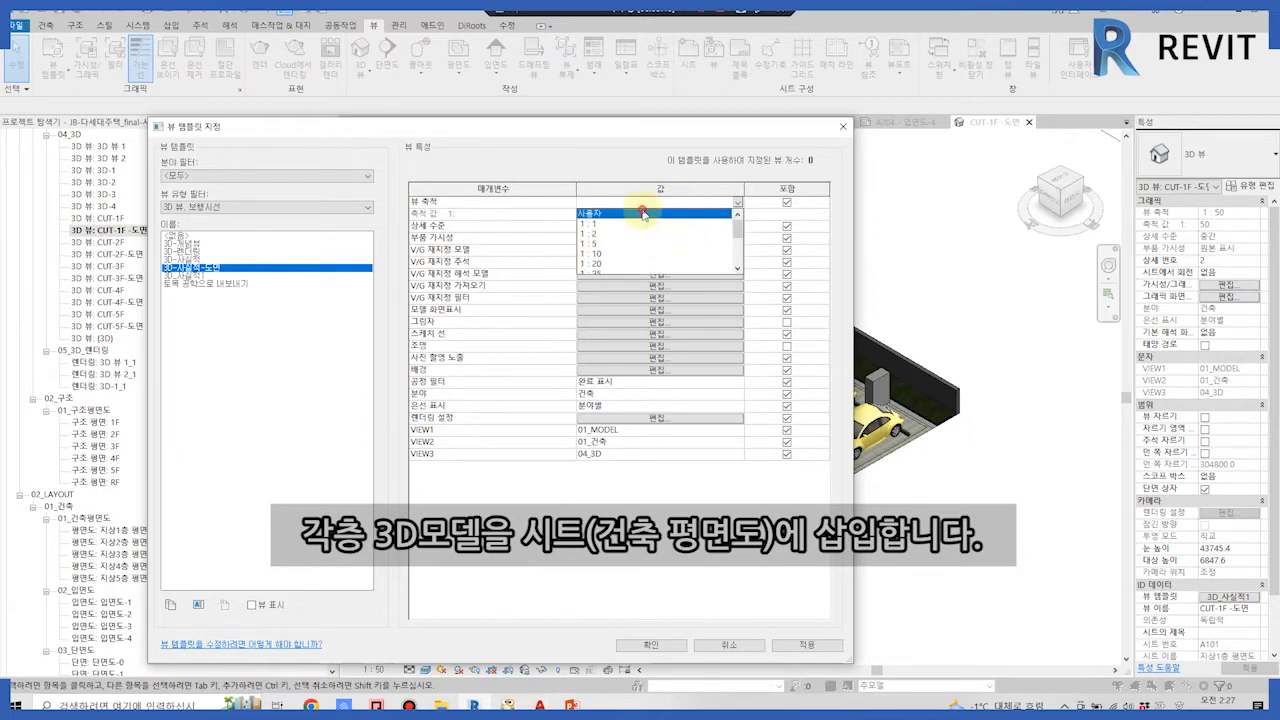
{"action": "left_click", "coordinate": [641, 214]}
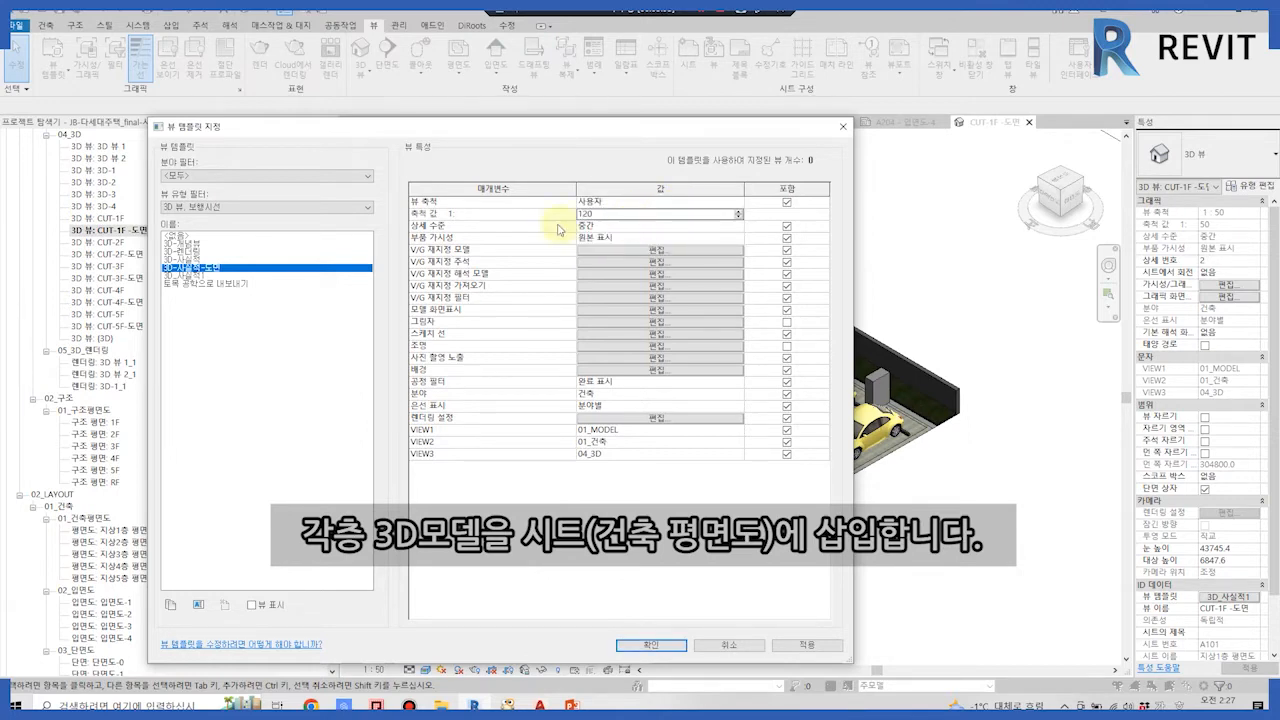
{"action": "left_click", "coordinate": [624, 645]}
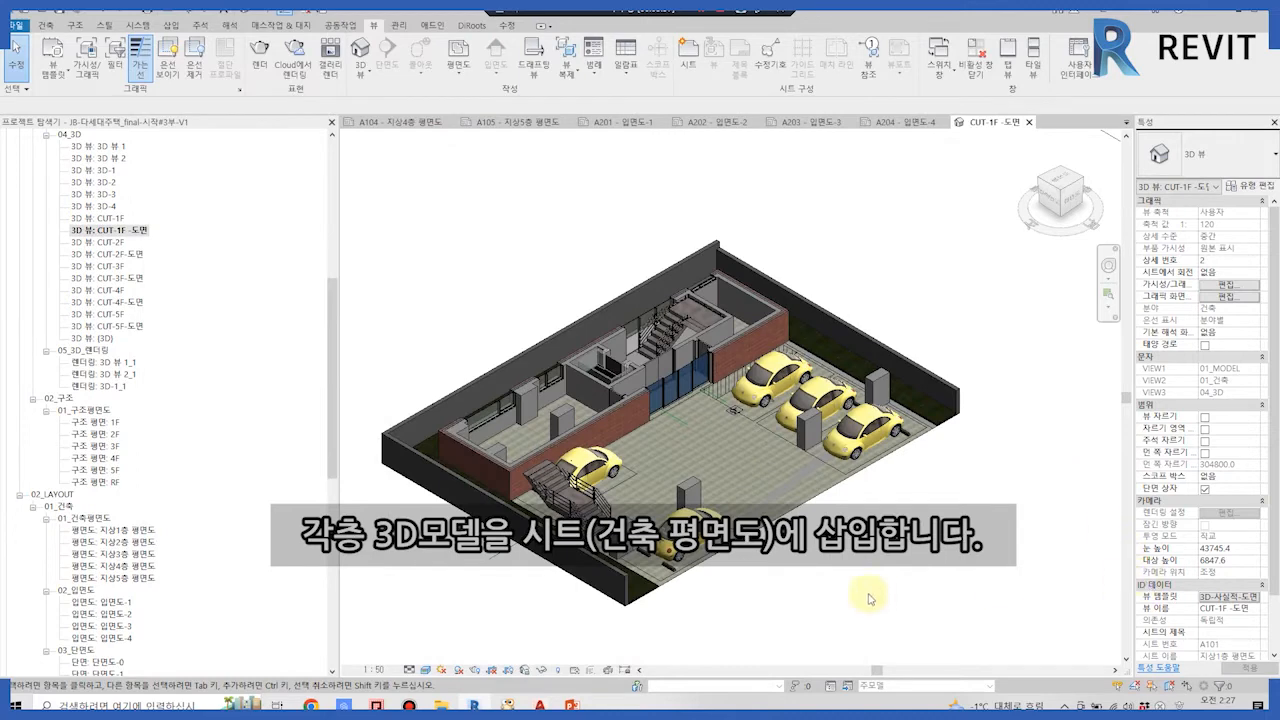
Assign the 3D-사실적-도면 view template to the CUT-2F-도면, CUT-3F-도면, CUT-4F-도면 and CUT-5F-도면 views together.
{"action": "left_click", "coordinate": [140, 255]}
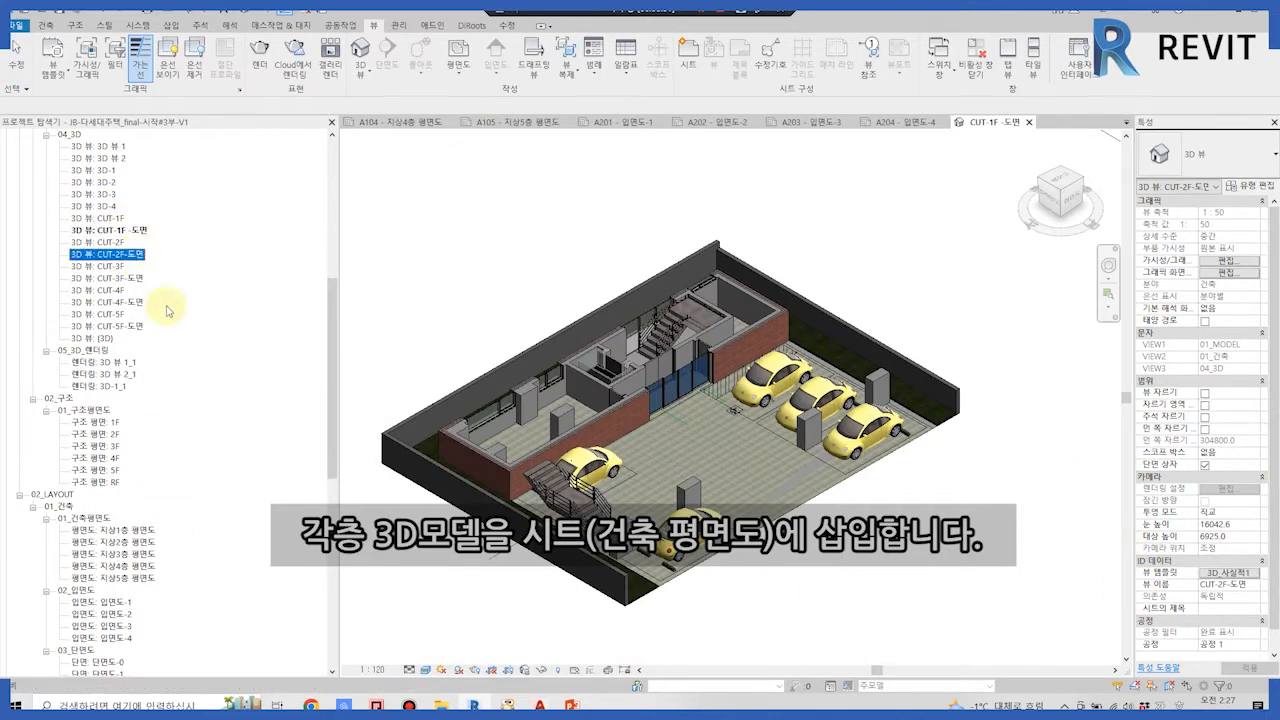
{"action": "left_click", "coordinate": [125, 278], "text": "ctrl"}
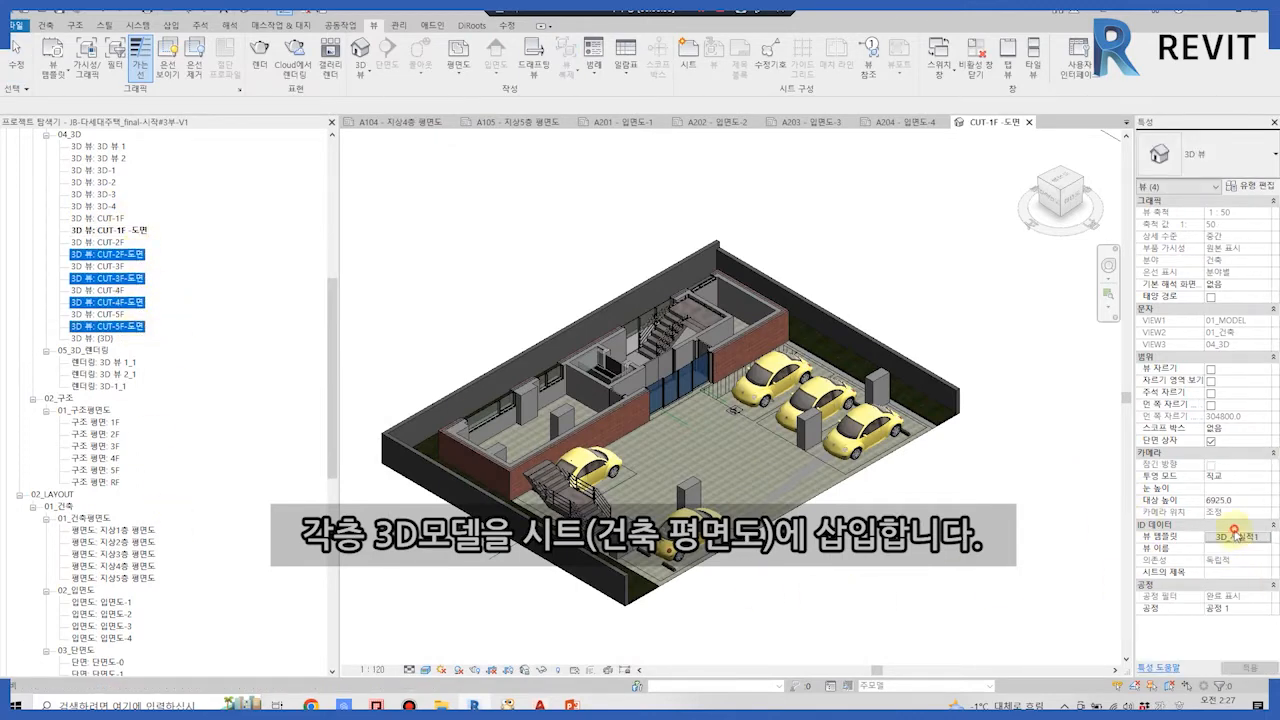
{"action": "left_click", "coordinate": [1236, 537]}
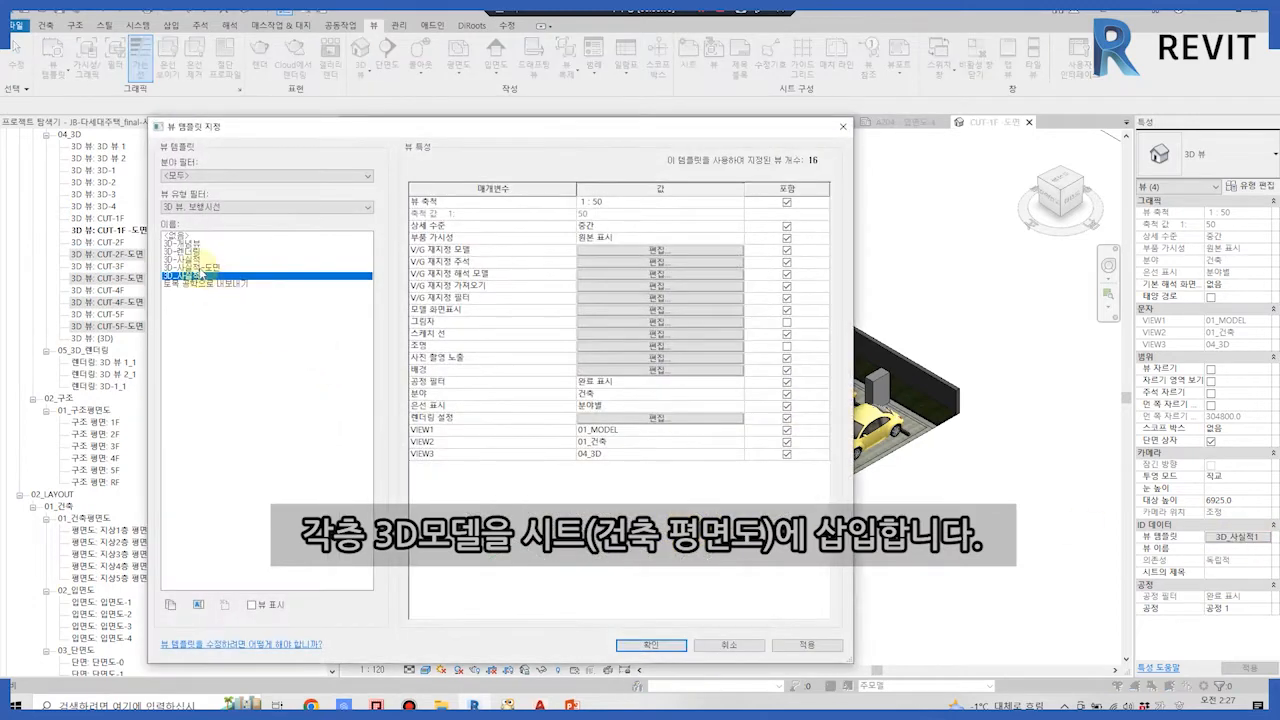
{"action": "left_click", "coordinate": [205, 268]}
{"action": "left_click", "coordinate": [659, 636]}
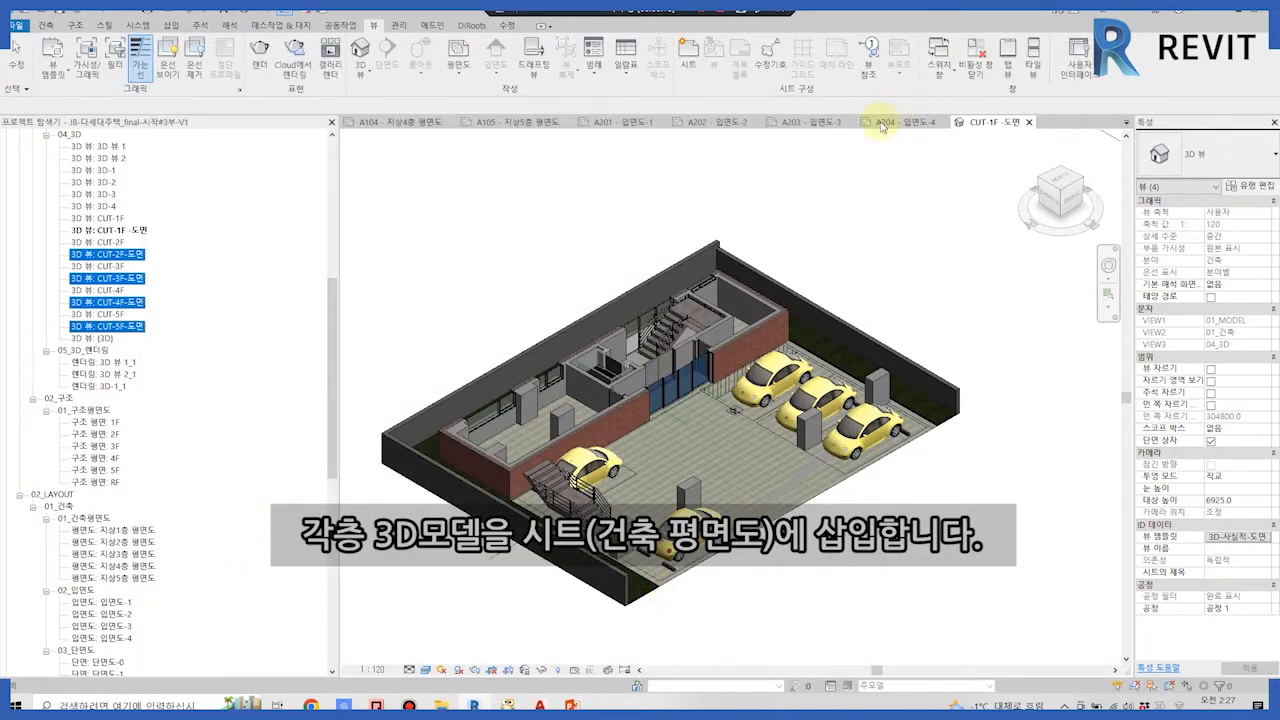
Place the CUT-4F-도면 3D view on sheet A104 지상4층 평면도, above and to the right of the floor plan.
{"action": "left_click", "coordinate": [401, 123]}
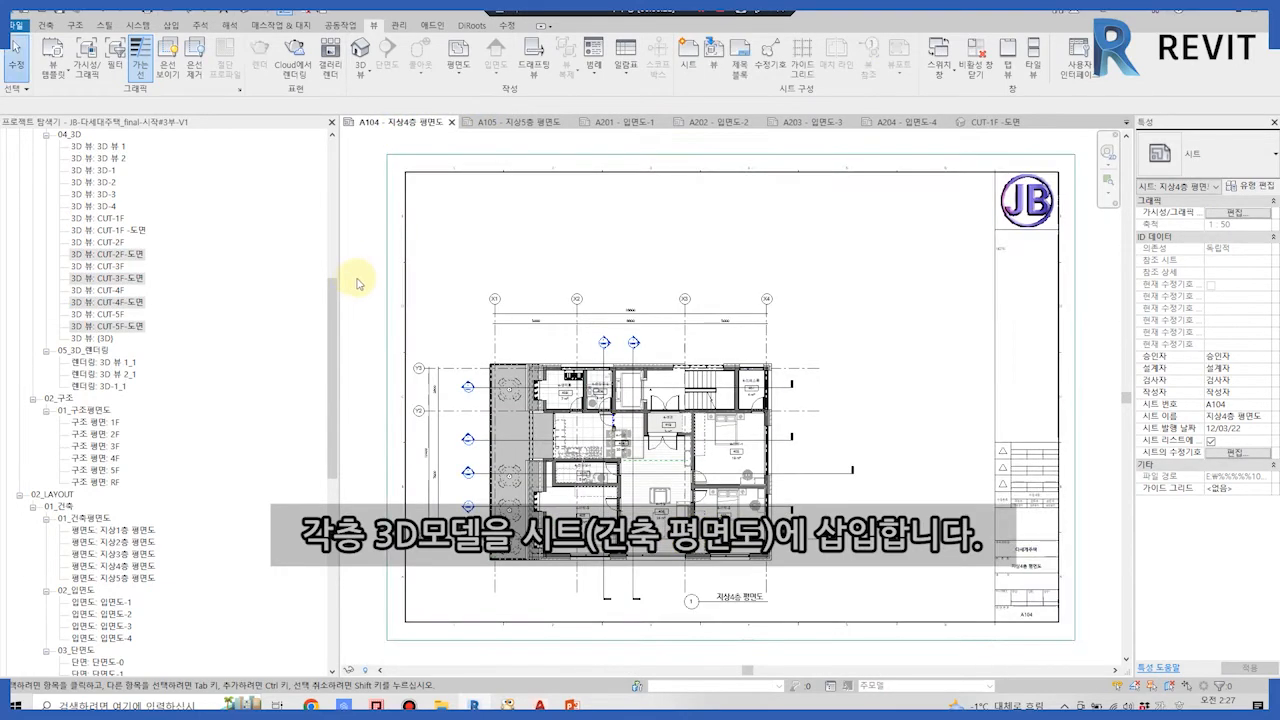
{"action": "left_click", "coordinate": [208, 338]}
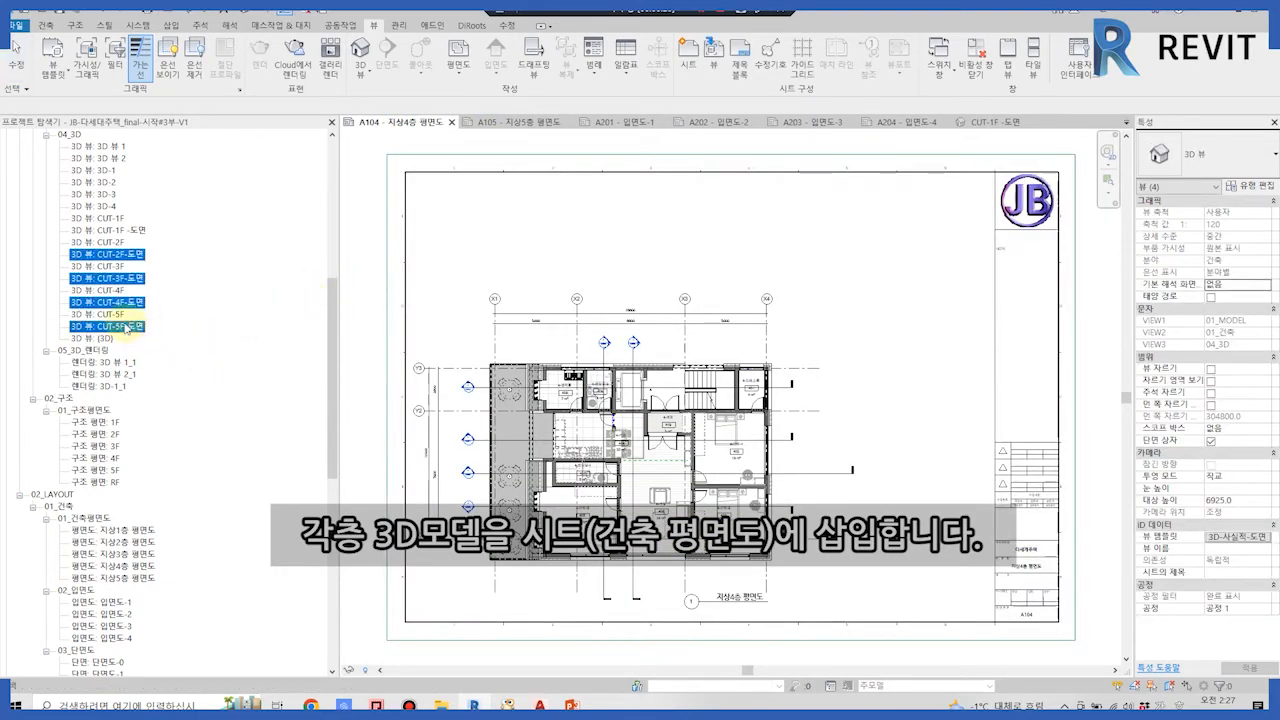
{"action": "left_click", "coordinate": [100, 303]}
{"action": "left_click_drag", "start_coordinate": [810, 265], "coordinate": [831, 266]}
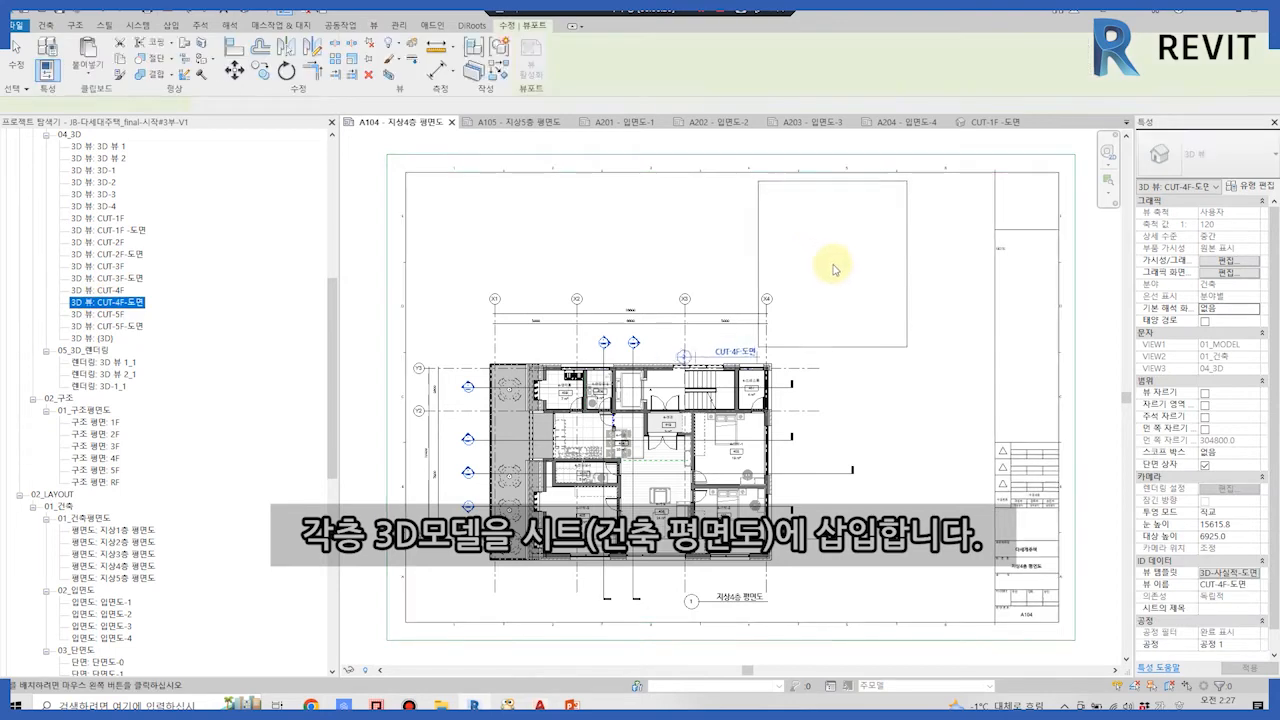
{"action": "left_click", "coordinate": [893, 267]}
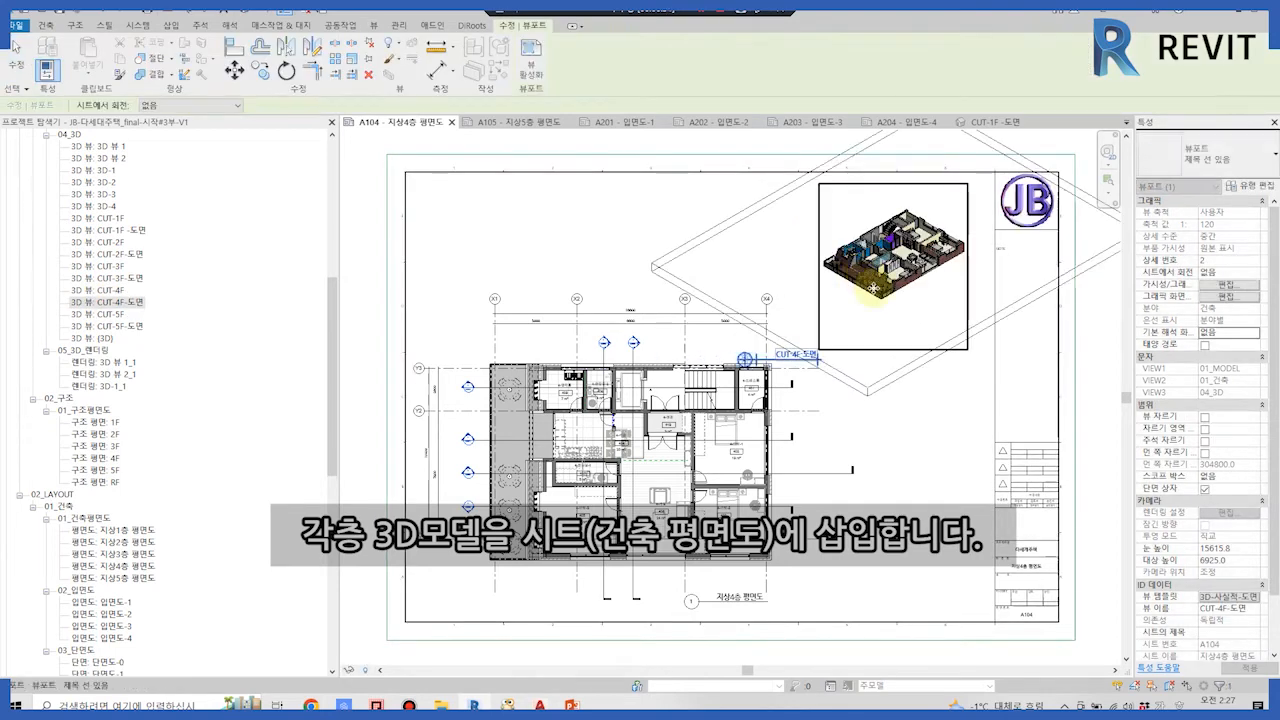
{"action": "left_click", "coordinate": [922, 390]}
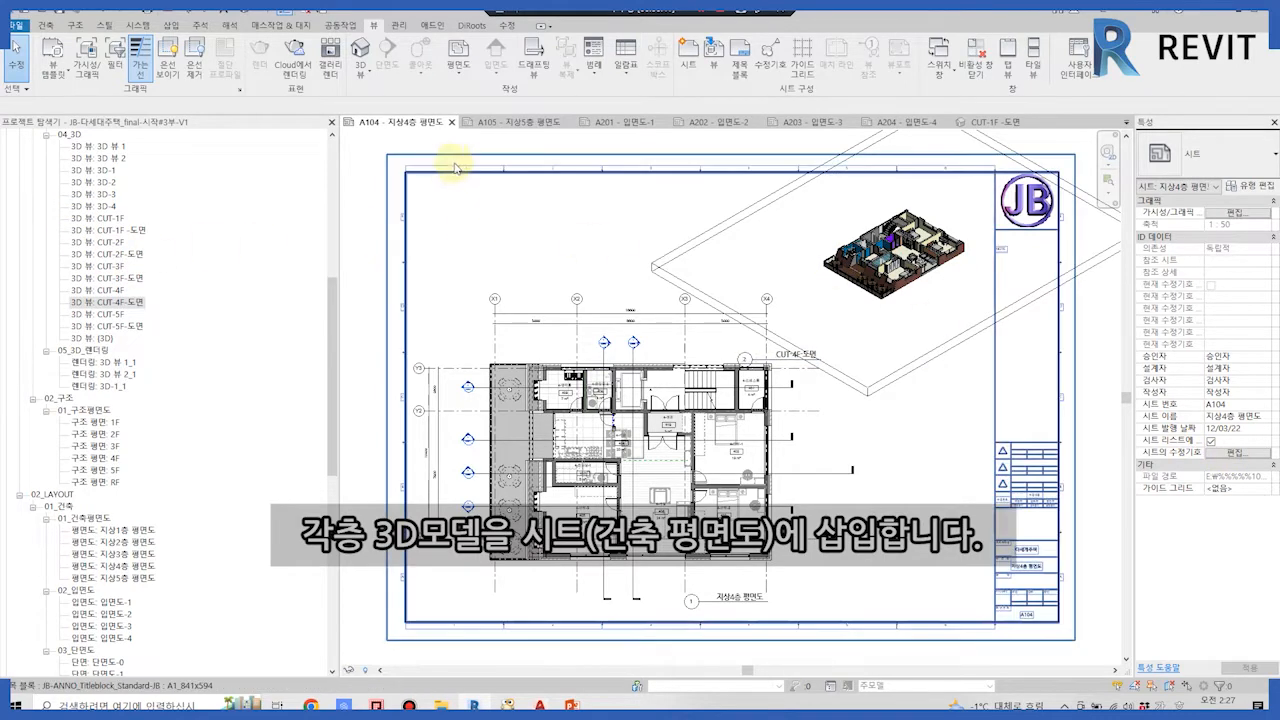
Change the 3D-사실적-도면 view template's custom scale to 1:80 from the CUT-1F -도면 view.
{"action": "left_click", "coordinate": [998, 122]}
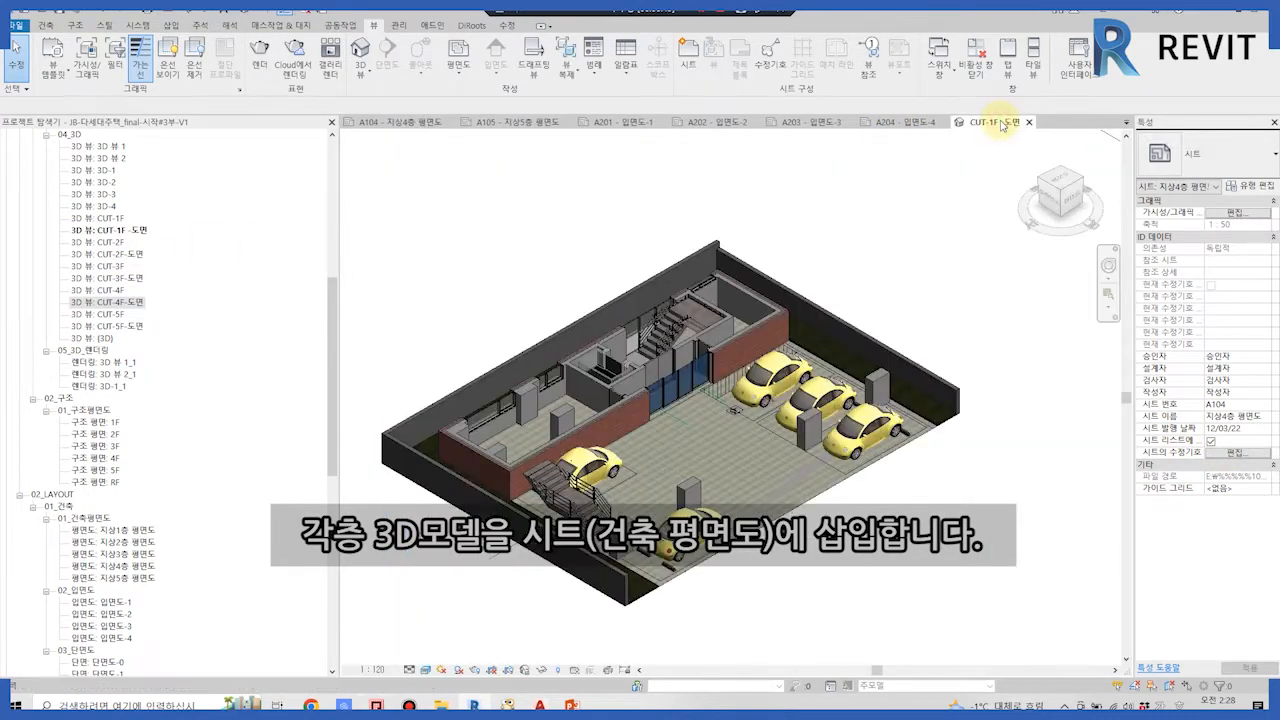
{"action": "left_click", "coordinate": [1232, 596]}
{"action": "left_click", "coordinate": [619, 211]}
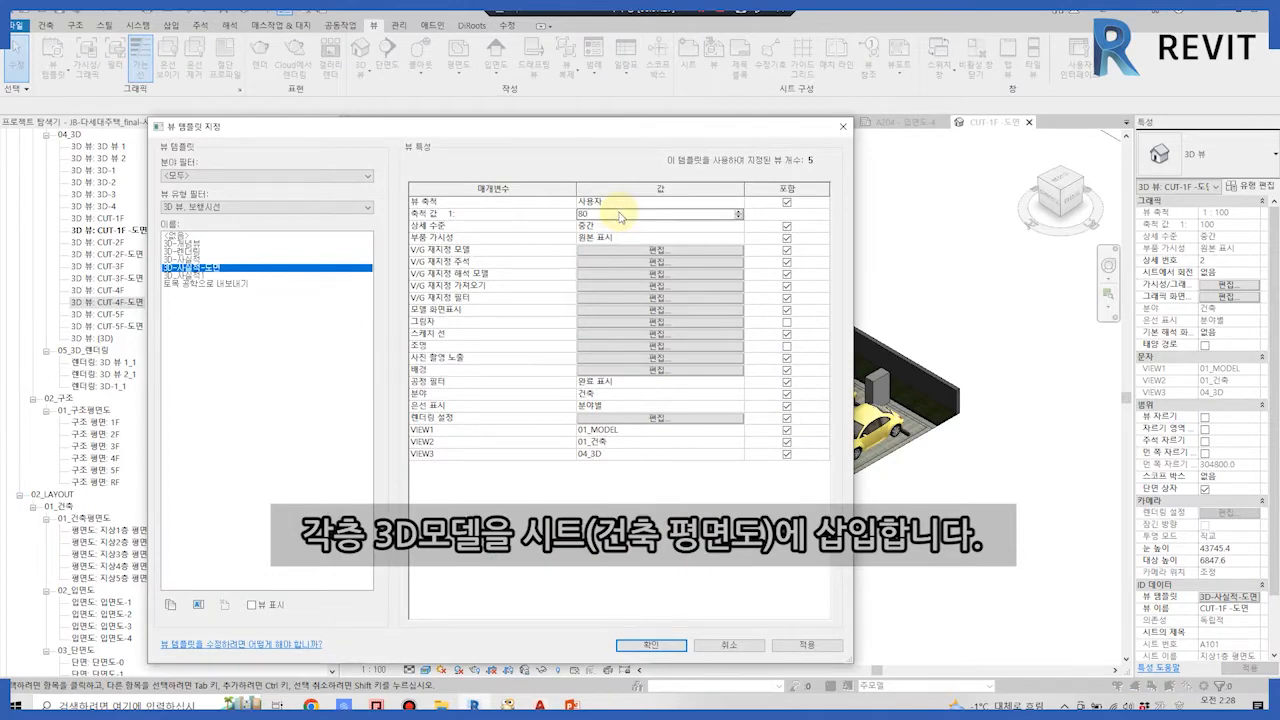
{"action": "left_click", "coordinate": [677, 649]}
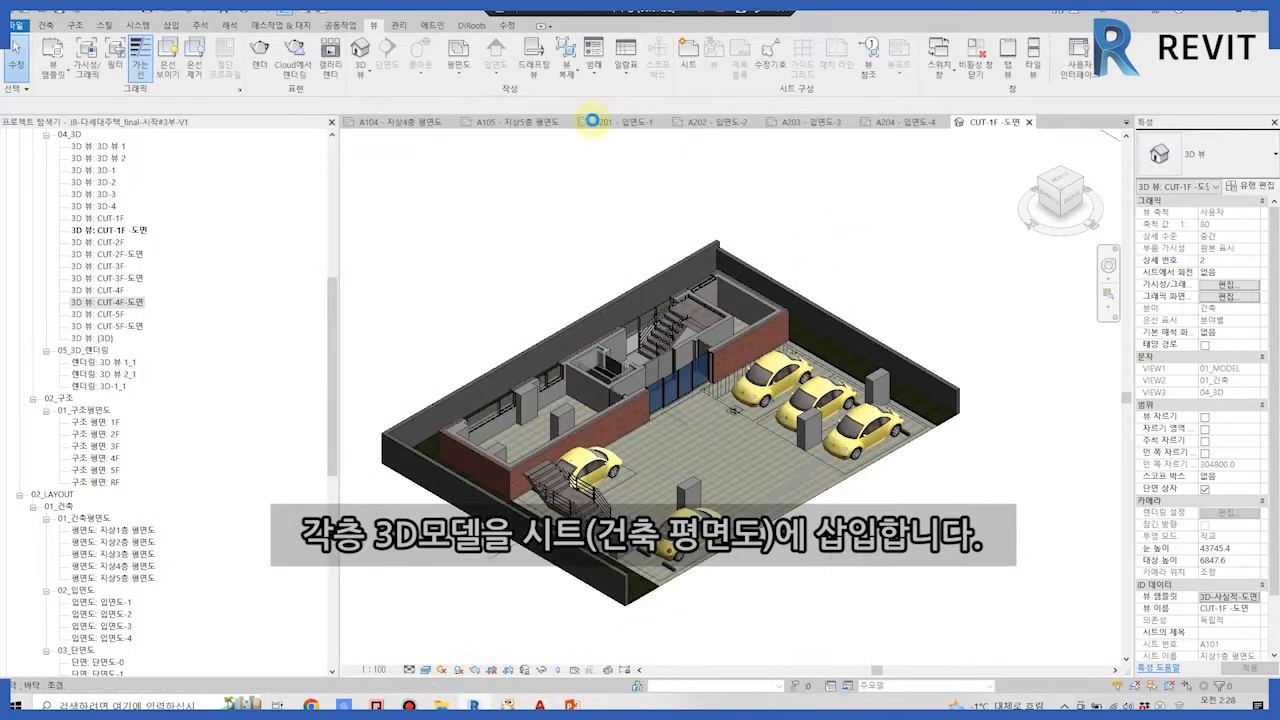
On sheet A104, move the CUT-4F-도면 viewport down and left so the model fits inside the drawing frame, clear of the logo.
{"action": "left_click", "coordinate": [420, 122]}
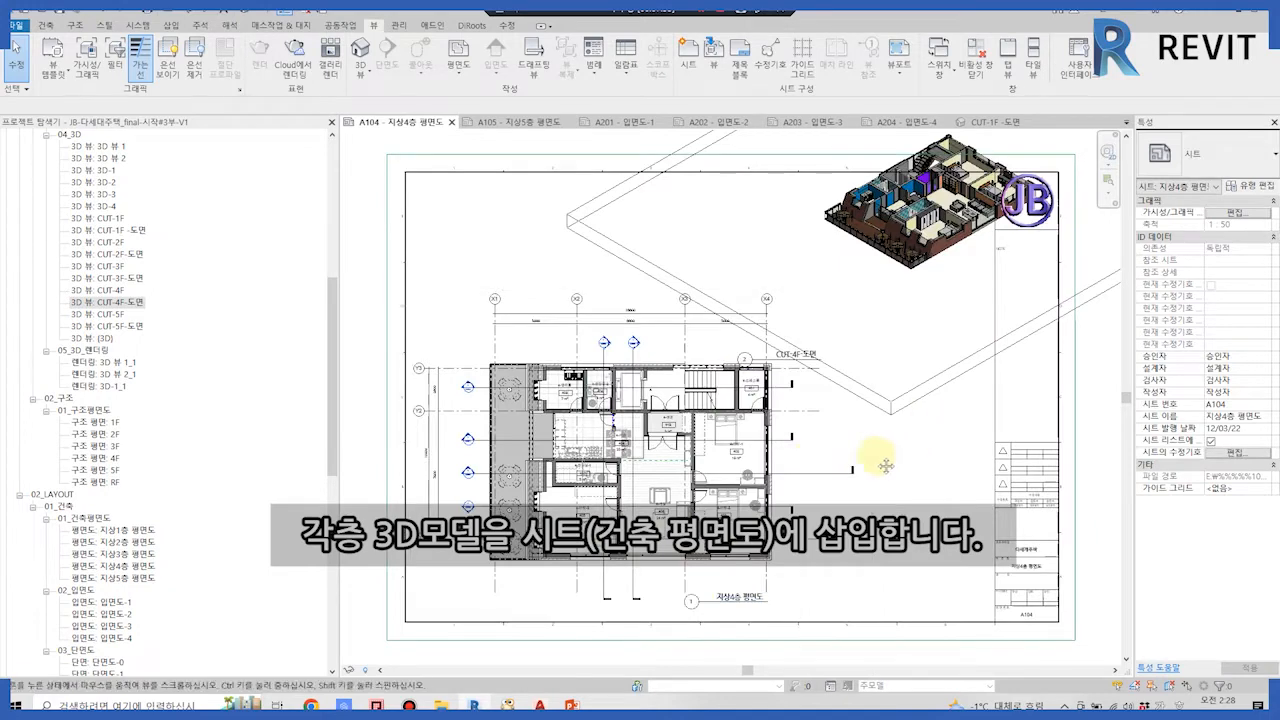
{"action": "middle_click_drag", "start_coordinate": [921, 441], "coordinate": [865, 458]}
{"action": "scroll", "coordinate": [828, 478], "scroll_direction": "down", "scroll_amount": 2}
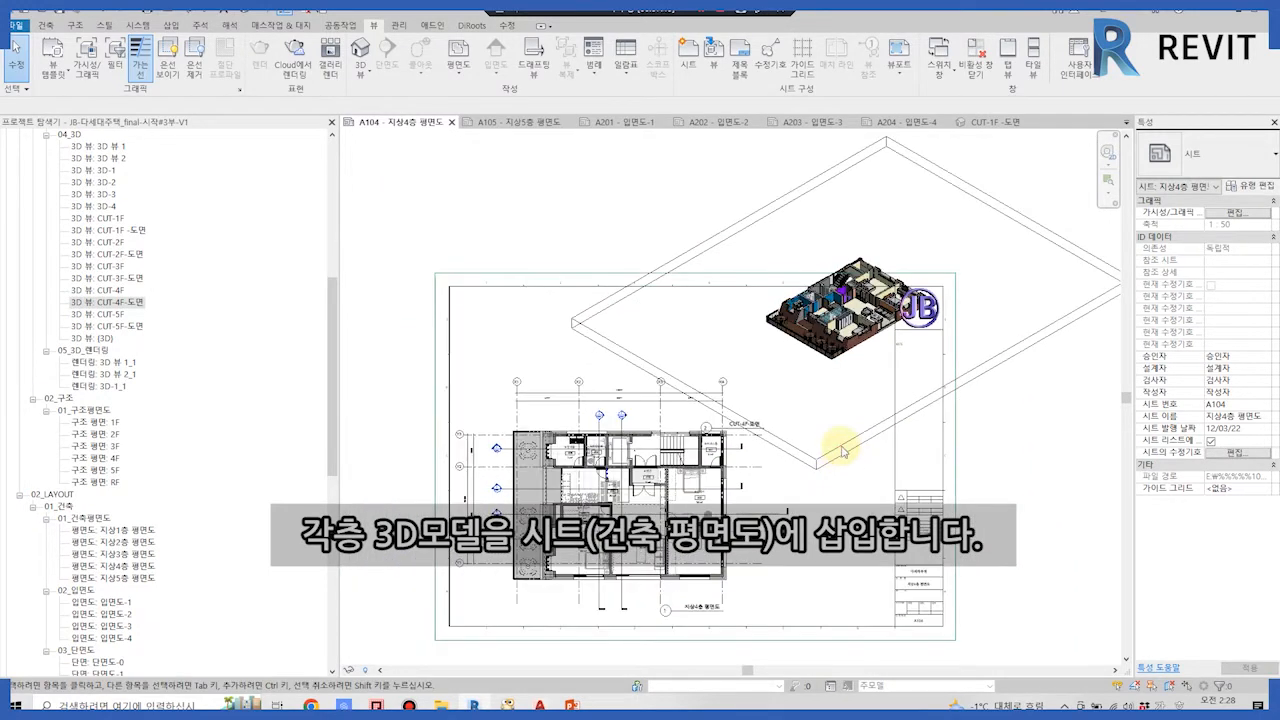
{"action": "left_click", "coordinate": [830, 385]}
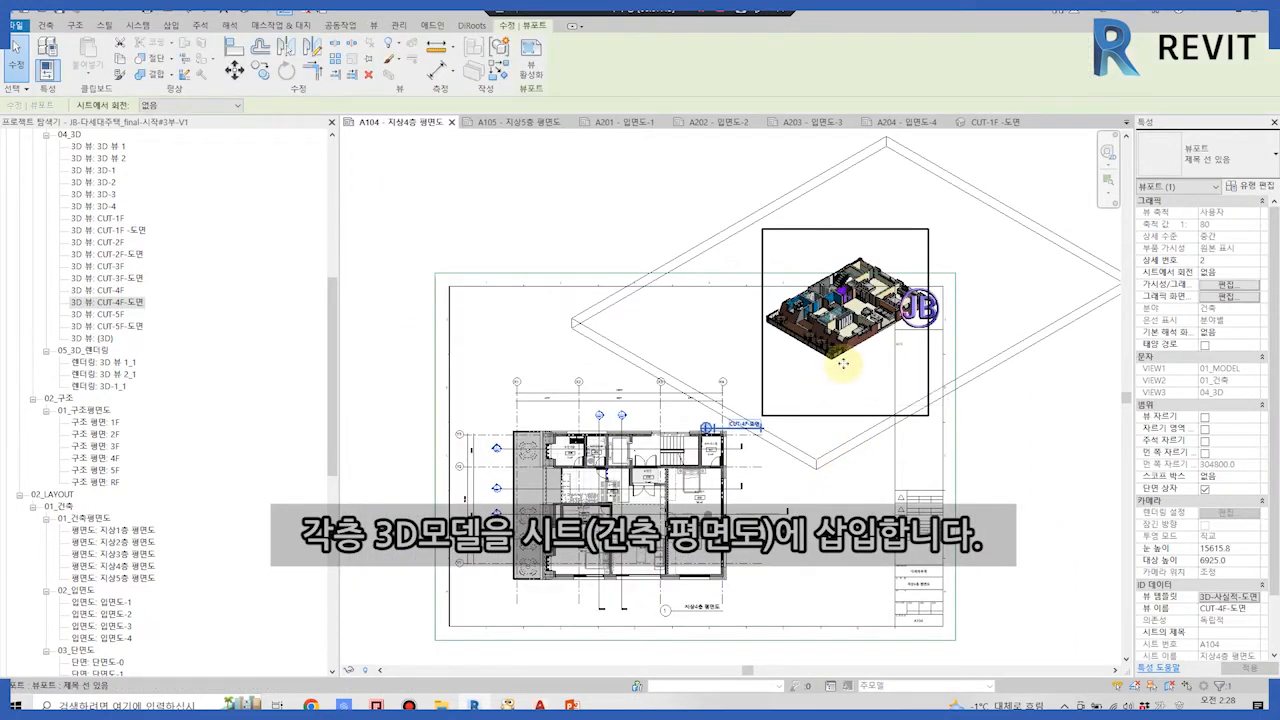
{"action": "left_click_drag", "start_coordinate": [838, 376], "coordinate": [820, 426]}
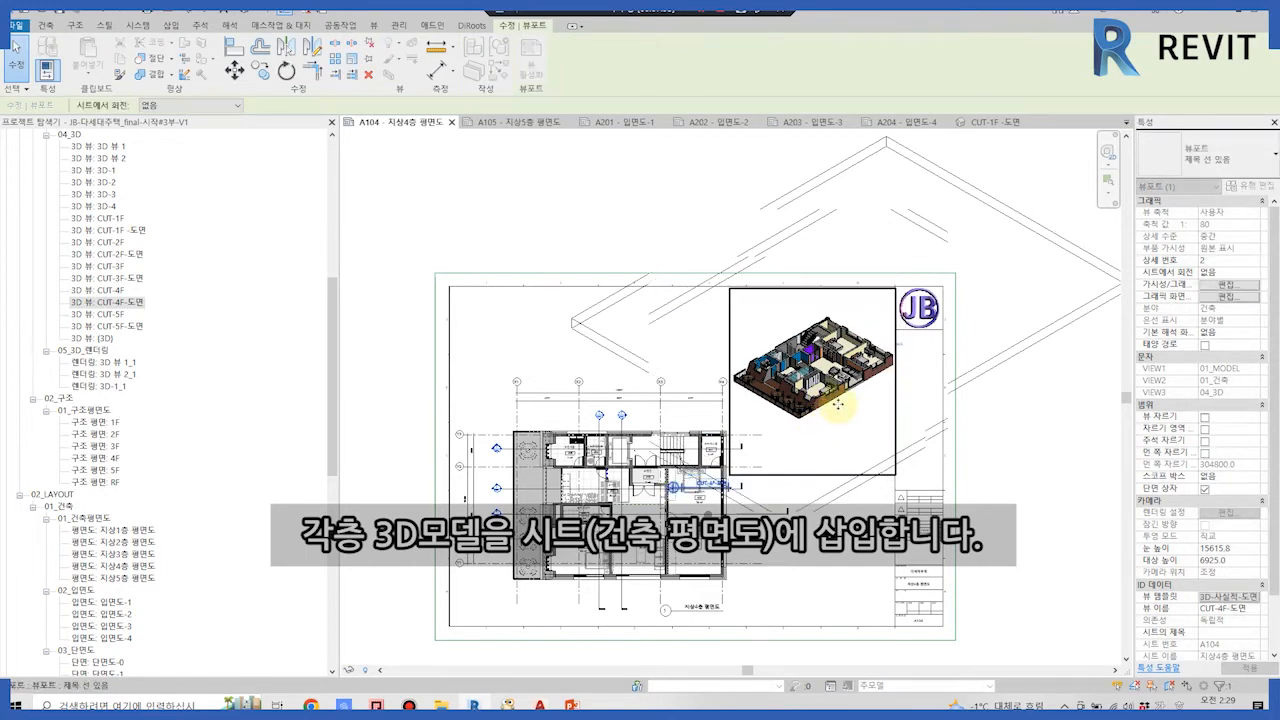
{"action": "left_click", "coordinate": [1117, 459]}
{"action": "scroll", "coordinate": [966, 370], "scroll_direction": "up", "scroll_amount": 3}
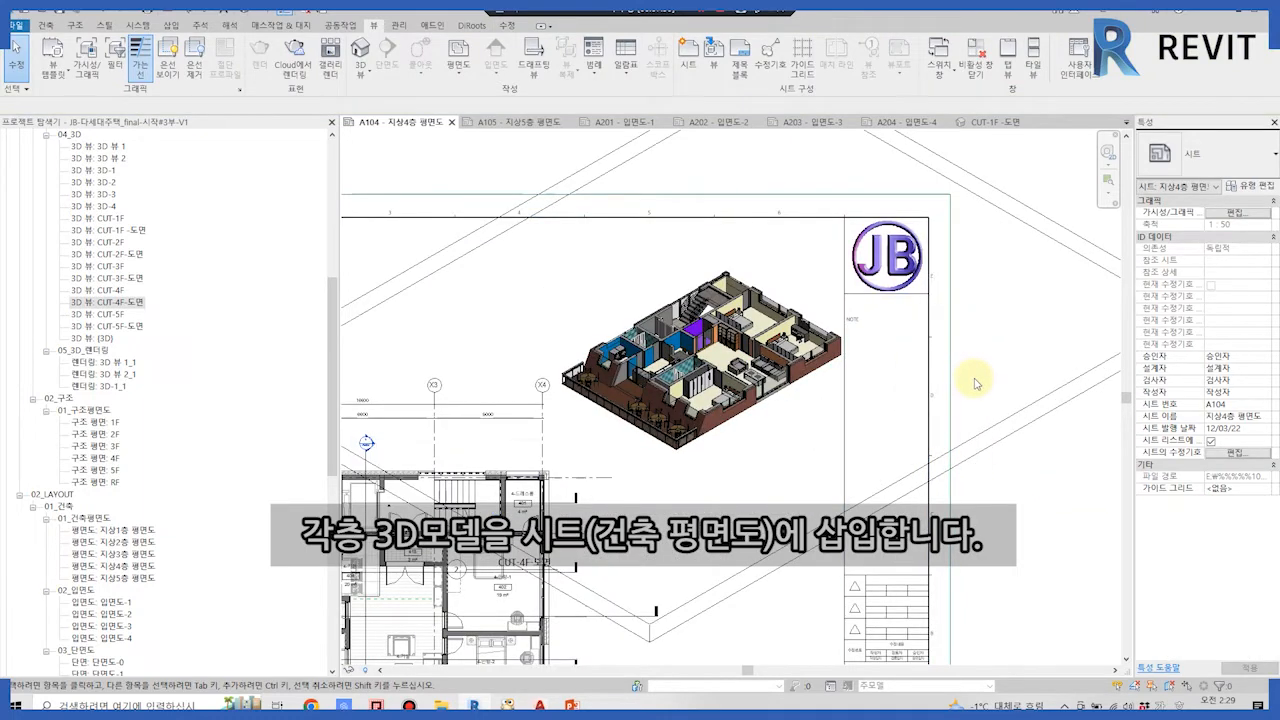
{"action": "scroll", "coordinate": [1000, 420], "scroll_direction": "down", "scroll_amount": 4}
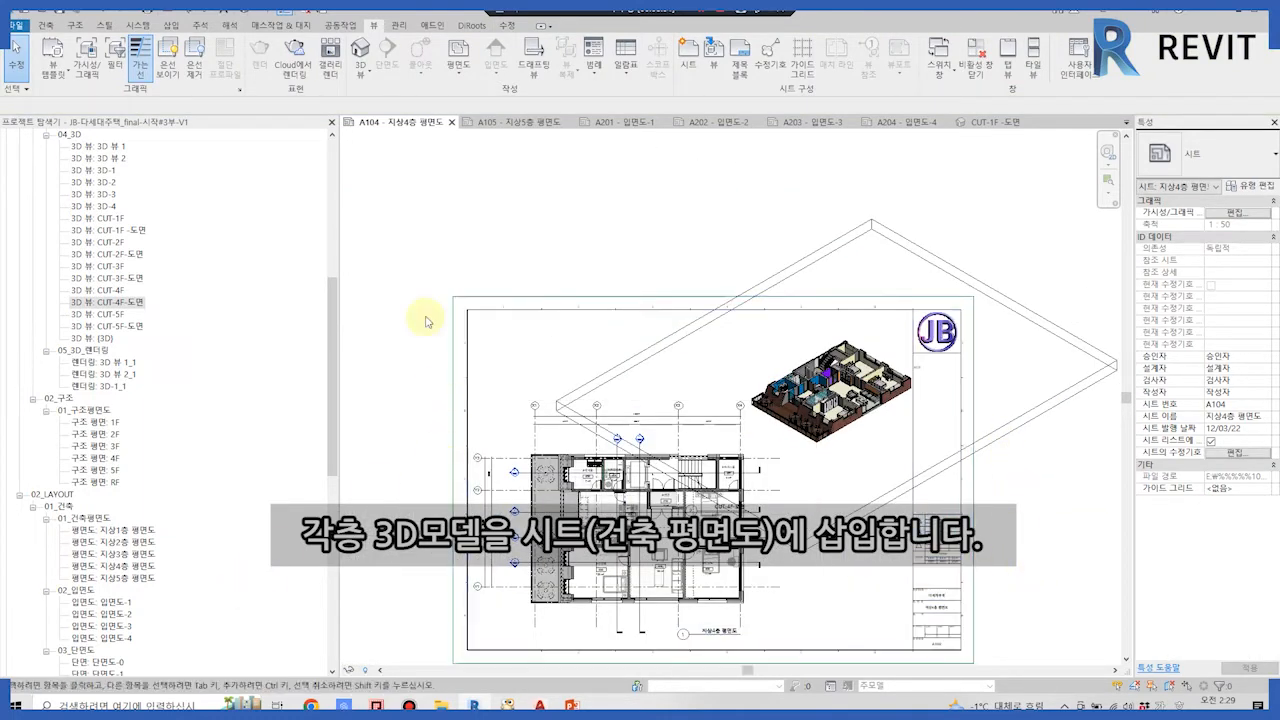
Place the CUT-5F-도면 3D view on sheet A105 지상5층 평면도, nudge it into the upper-right area of the frame, and close the finished views.
{"action": "left_click", "coordinate": [508, 122]}
{"action": "left_click", "coordinate": [120, 326]}
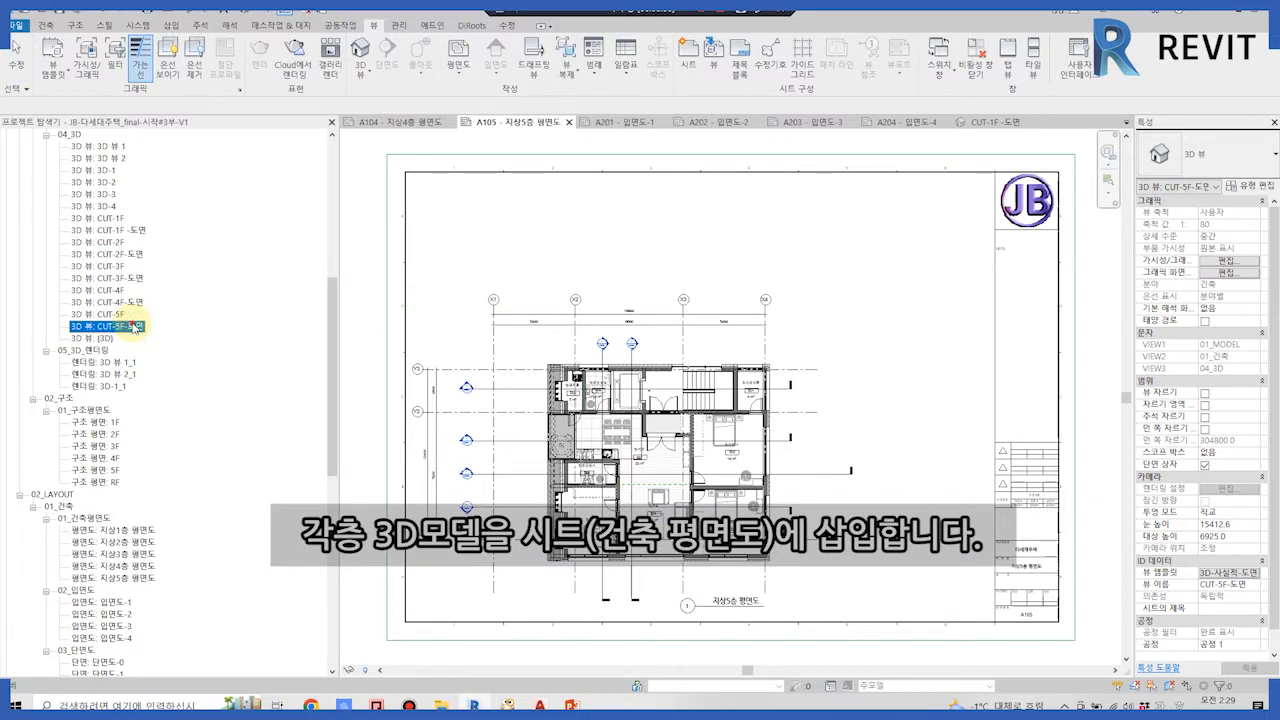
{"action": "left_click", "coordinate": [890, 275]}
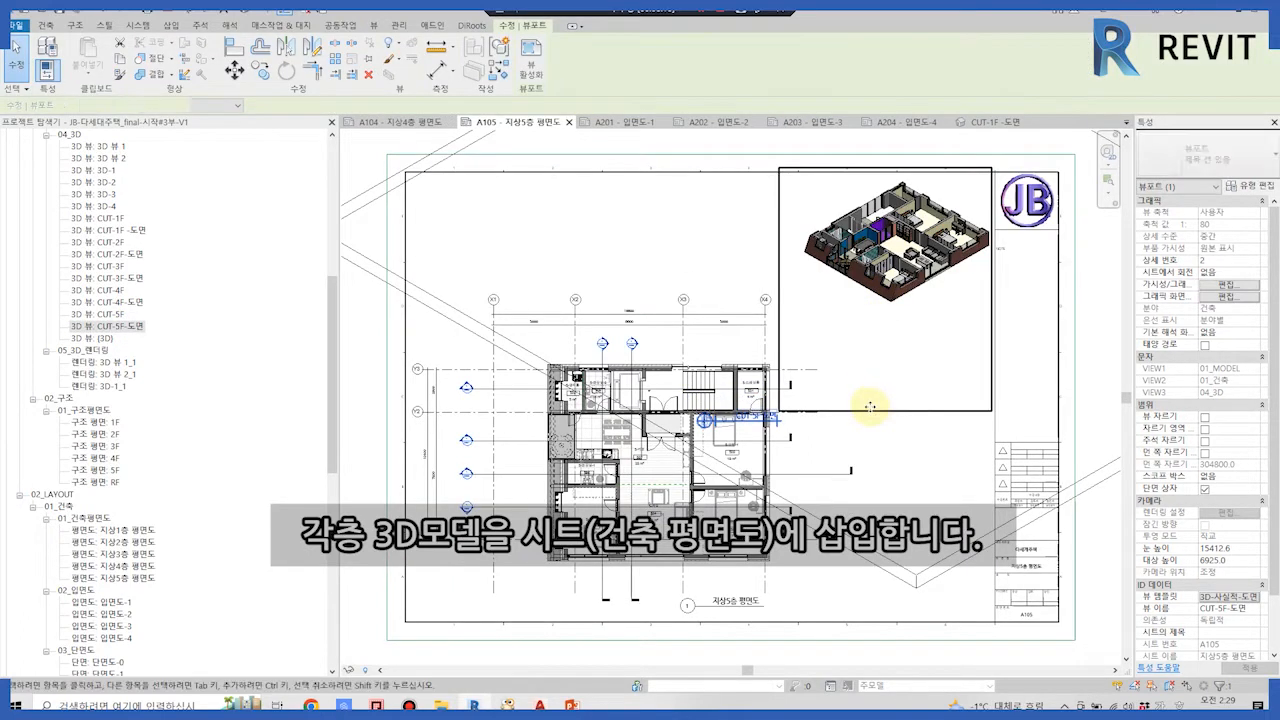
{"action": "key", "text": "Down"}
{"action": "key", "text": "Down"}
{"action": "key", "text": "Down"}
{"action": "key", "text": "Down"}
{"action": "key", "text": "Down"}
{"action": "key", "text": "Up"}
{"action": "key", "text": "Up"}
{"action": "key", "text": "Up"}
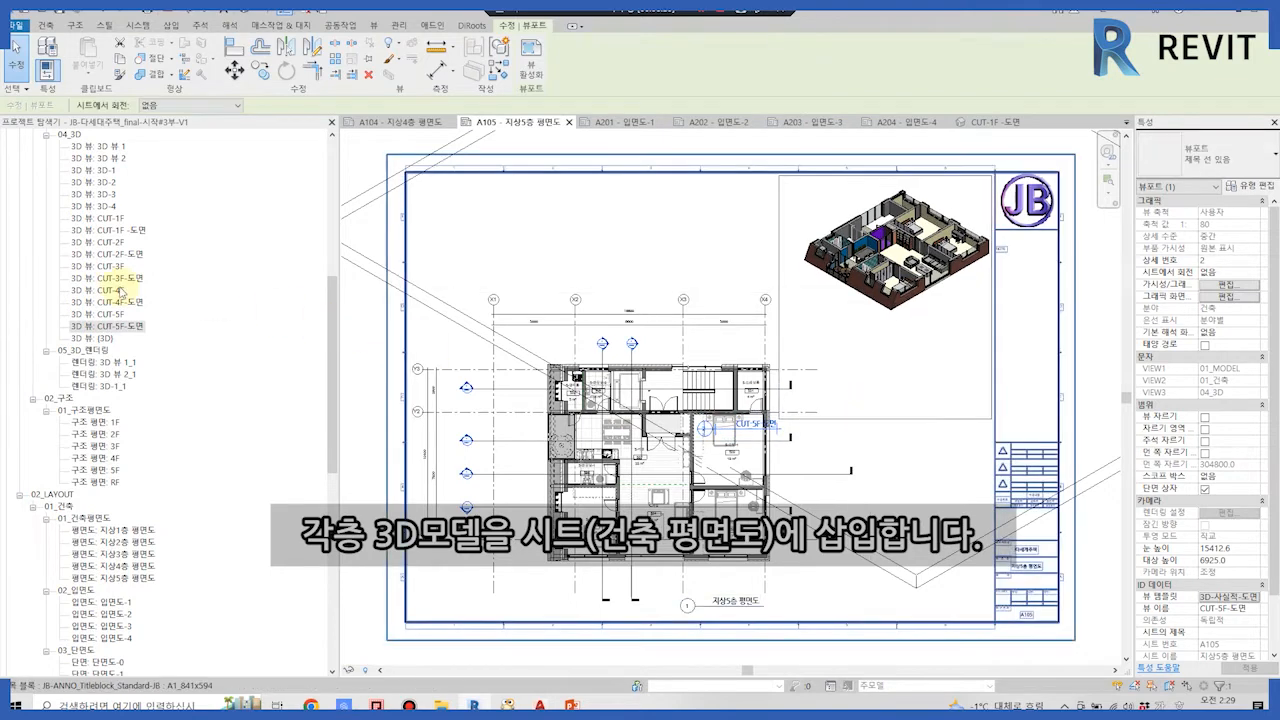
{"action": "left_click", "coordinate": [1036, 123]}
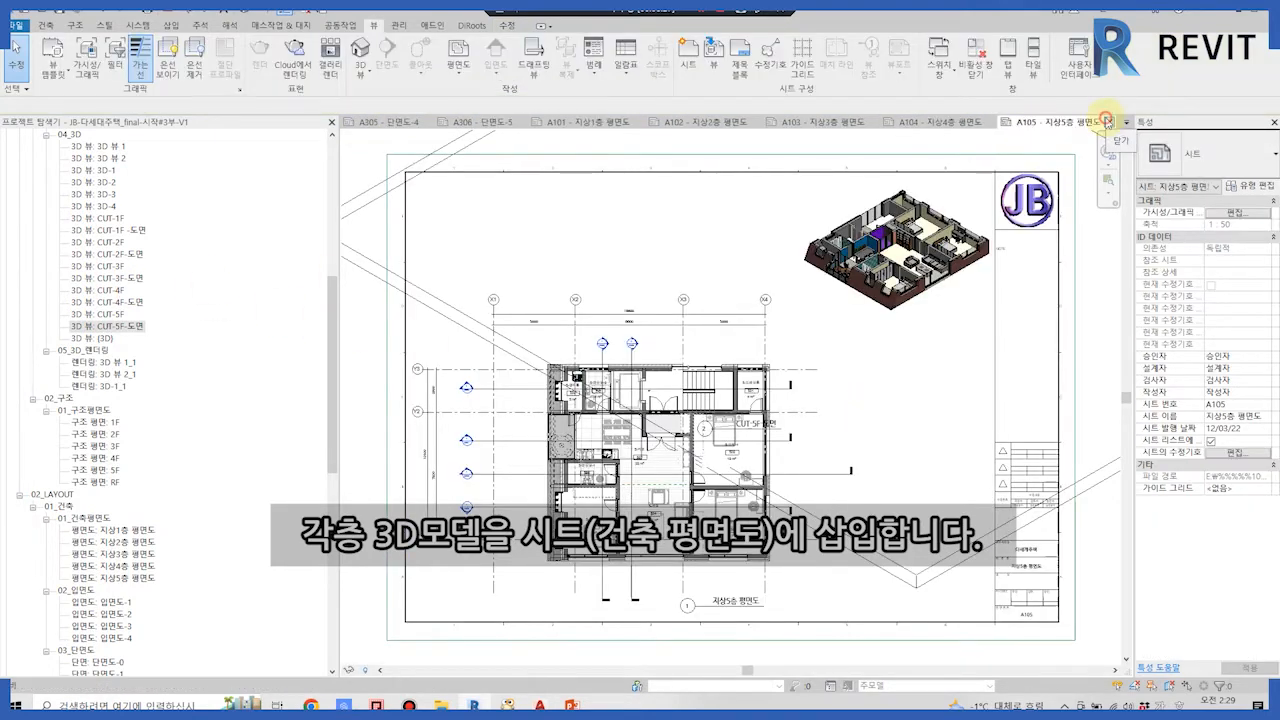
{"action": "left_click", "coordinate": [1108, 122]}
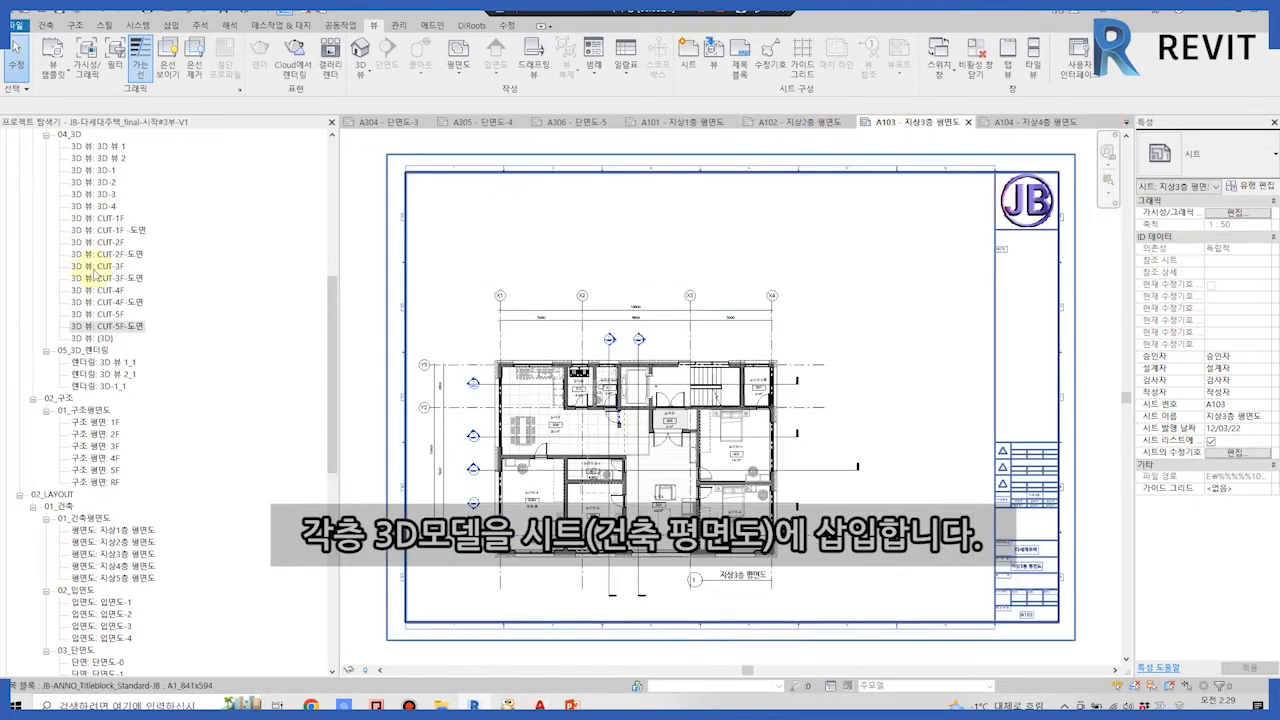
On sheet A105, move the CUT-5F-도면 view title off the floor plan to just below the 3D model.
{"action": "left_click", "coordinate": [740, 430]}
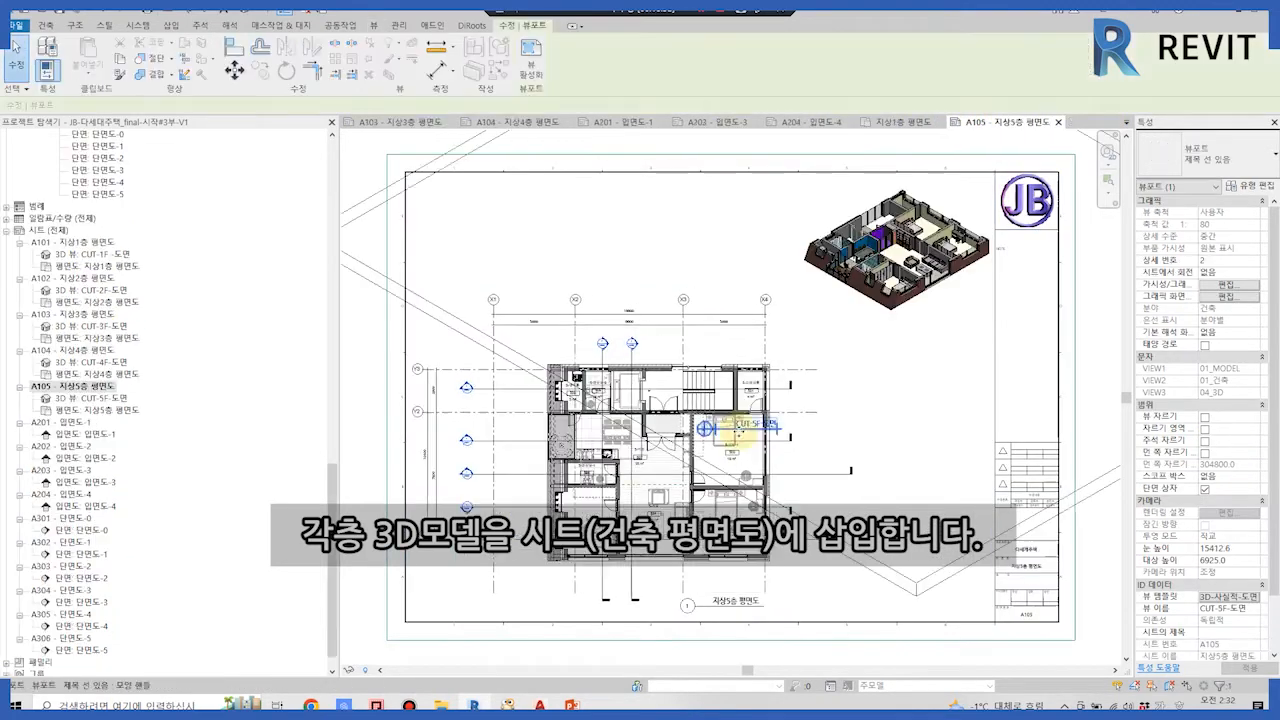
{"action": "left_click_drag", "start_coordinate": [740, 430], "coordinate": [938, 338]}
{"action": "left_click", "coordinate": [935, 472]}
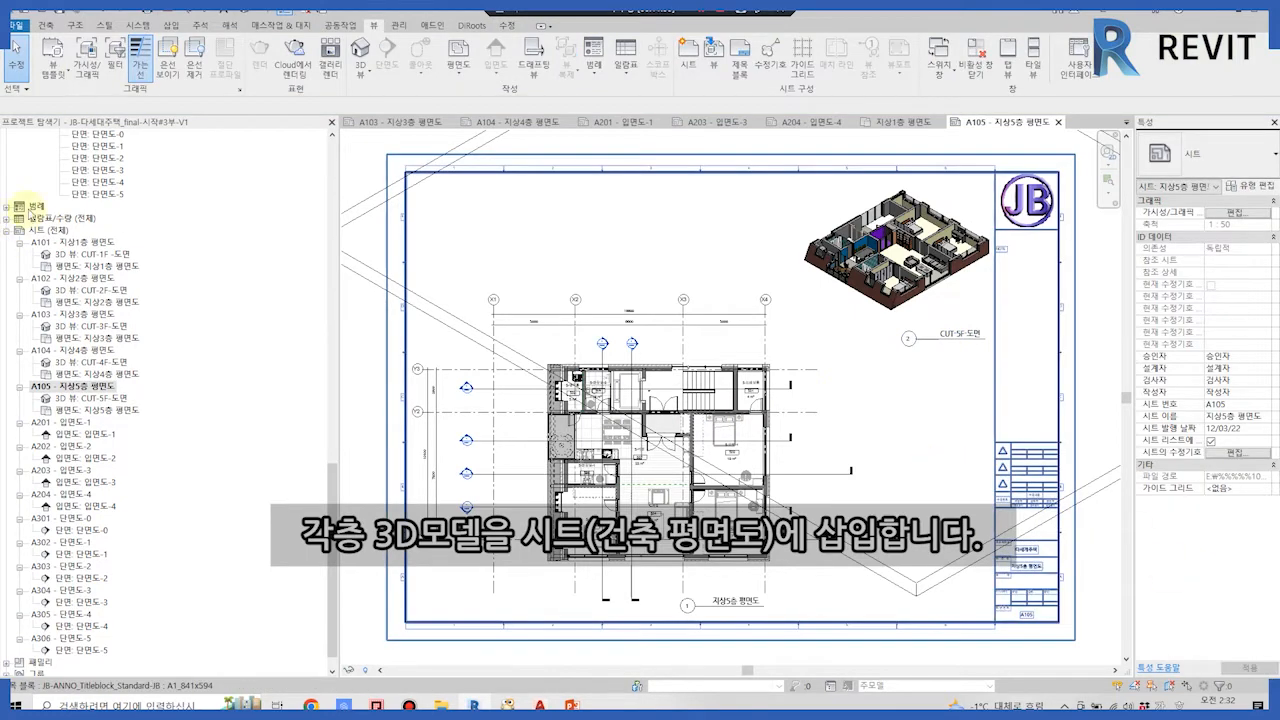
Hide the 단면 상자 annotation category in the 3D-사실적-도면 template from the CUT-1F -도면 view, and close that view.
{"action": "scroll", "coordinate": [130, 255], "scroll_direction": "up", "scroll_amount": 10}
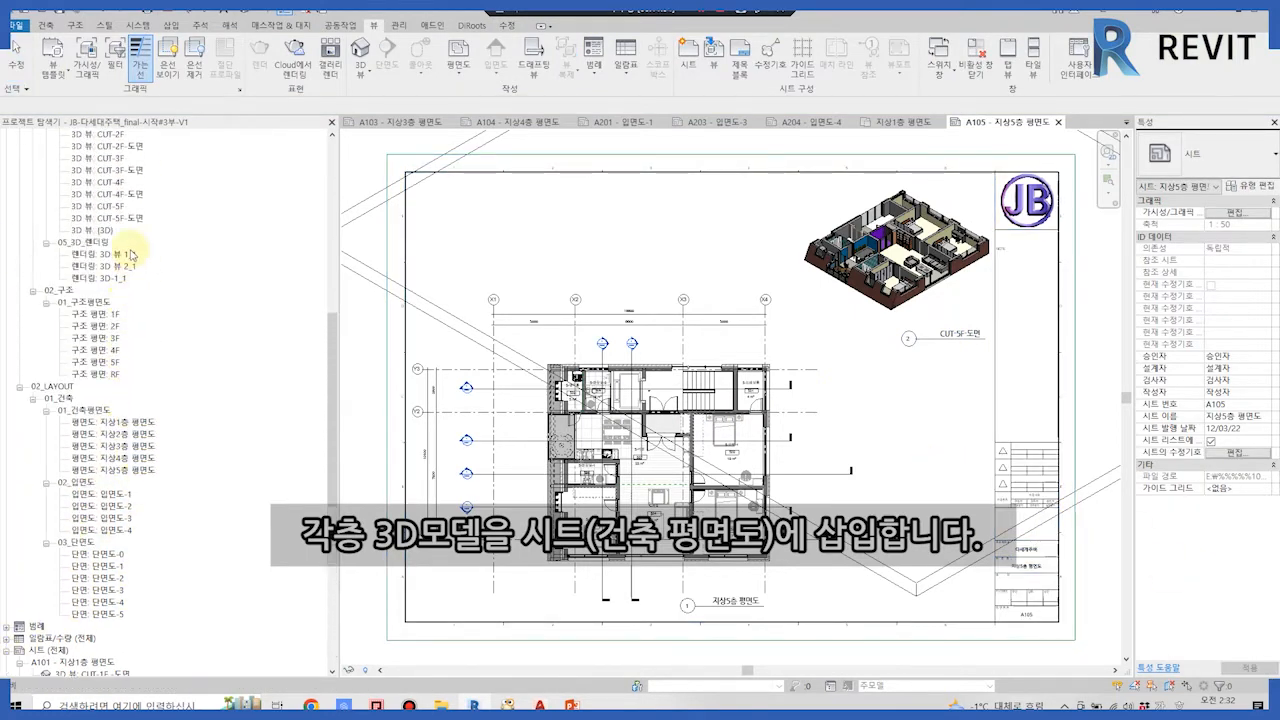
{"action": "scroll", "coordinate": [137, 266], "scroll_direction": "up", "scroll_amount": 1}
{"action": "double_click", "coordinate": [110, 170]}
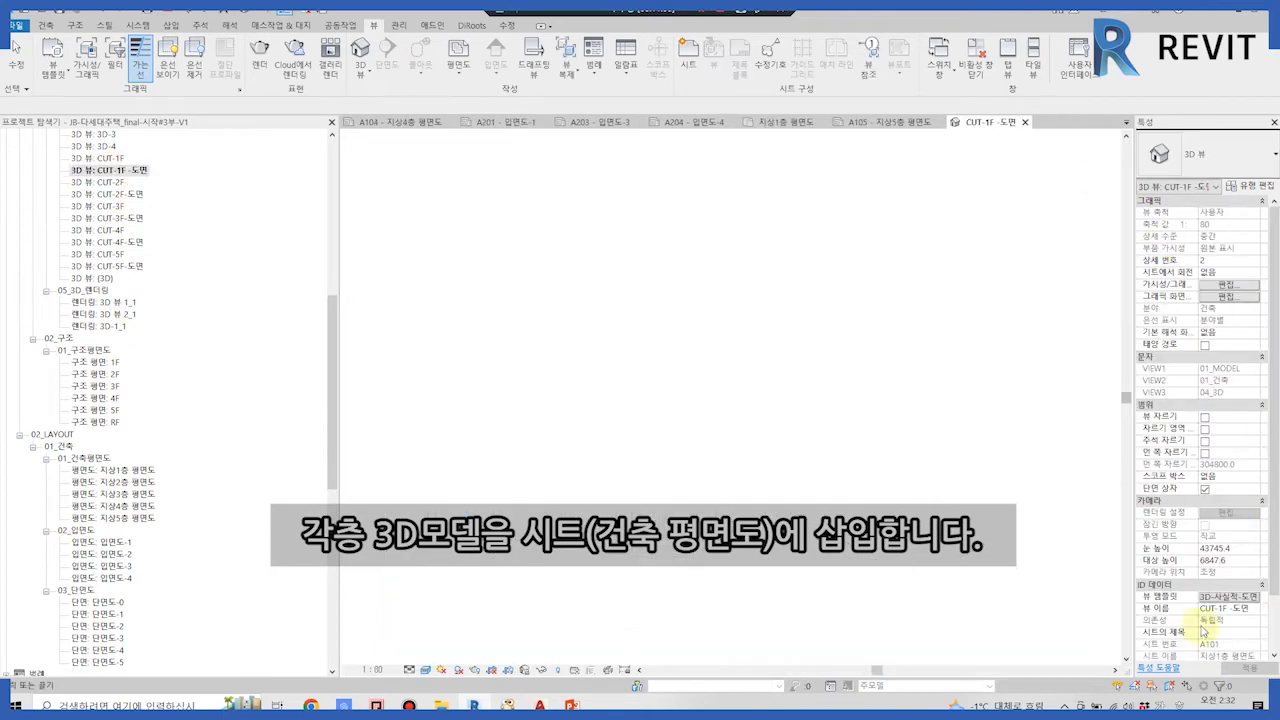
{"action": "left_click", "coordinate": [1241, 599]}
{"action": "left_click", "coordinate": [624, 252]}
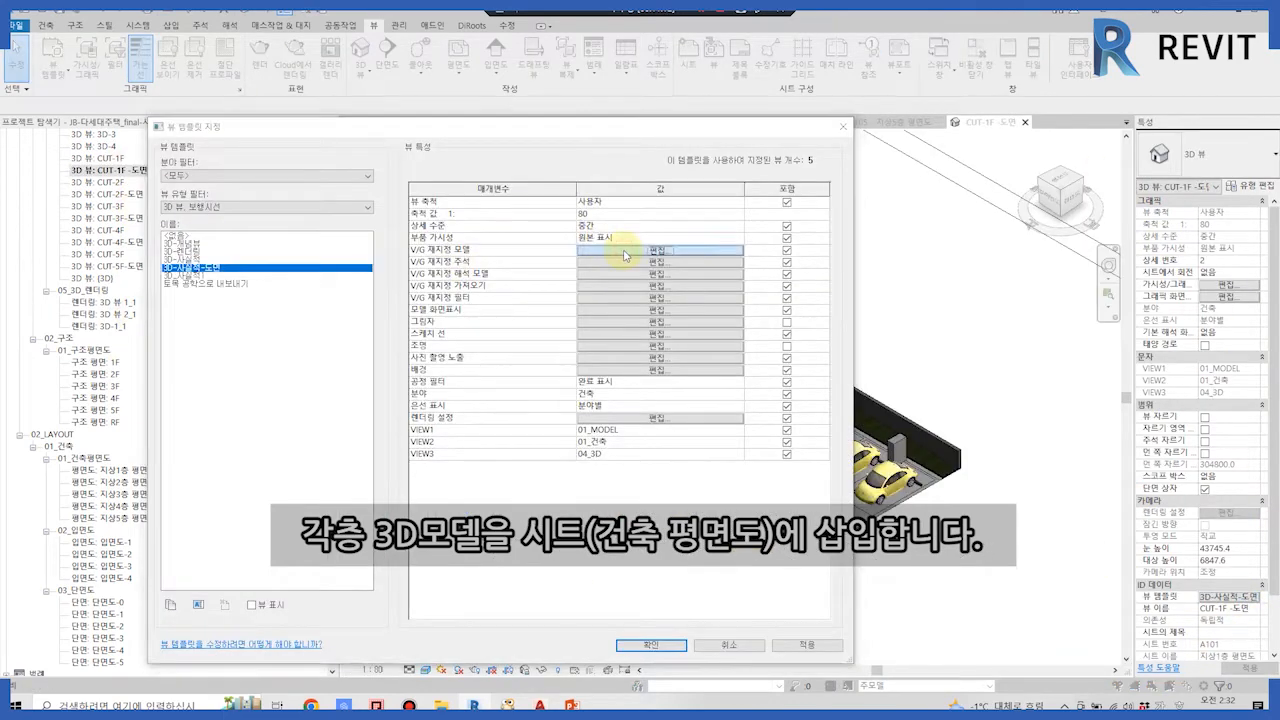
{"action": "left_click", "coordinate": [245, 34]}
{"action": "scroll", "coordinate": [278, 455], "scroll_direction": "down", "scroll_amount": 6}
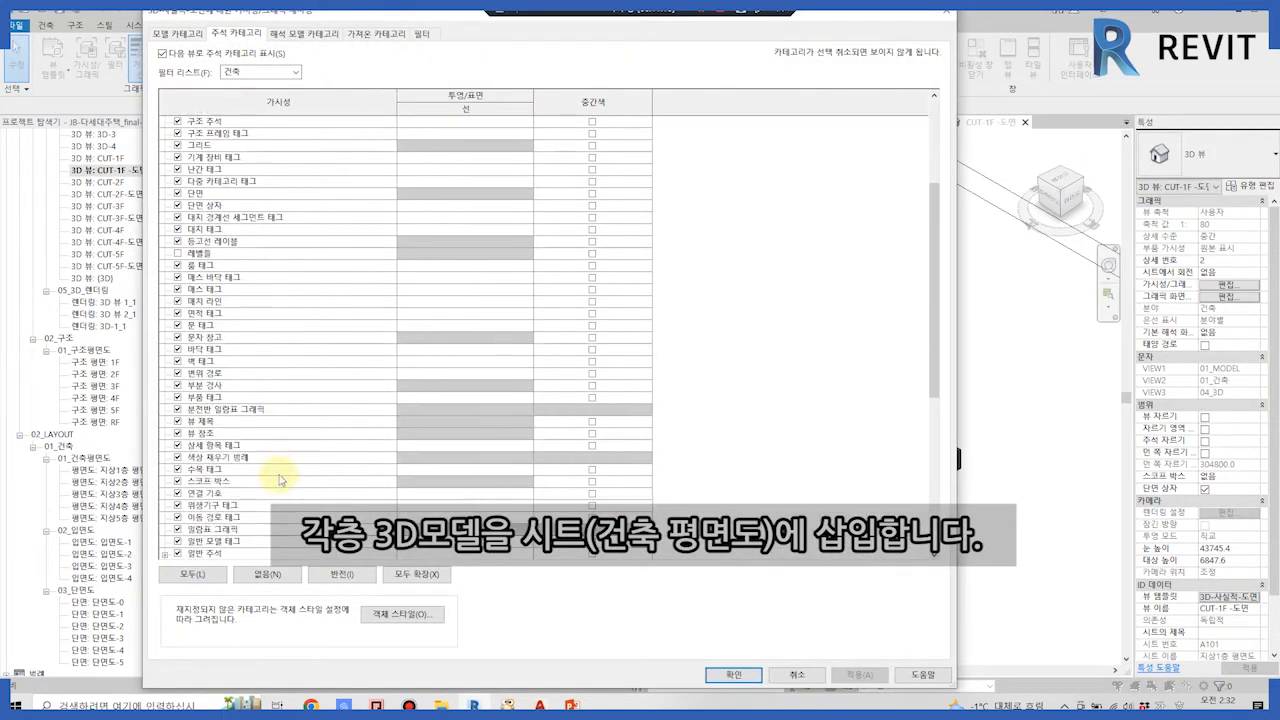
{"action": "scroll", "coordinate": [283, 481], "scroll_direction": "down", "scroll_amount": 6}
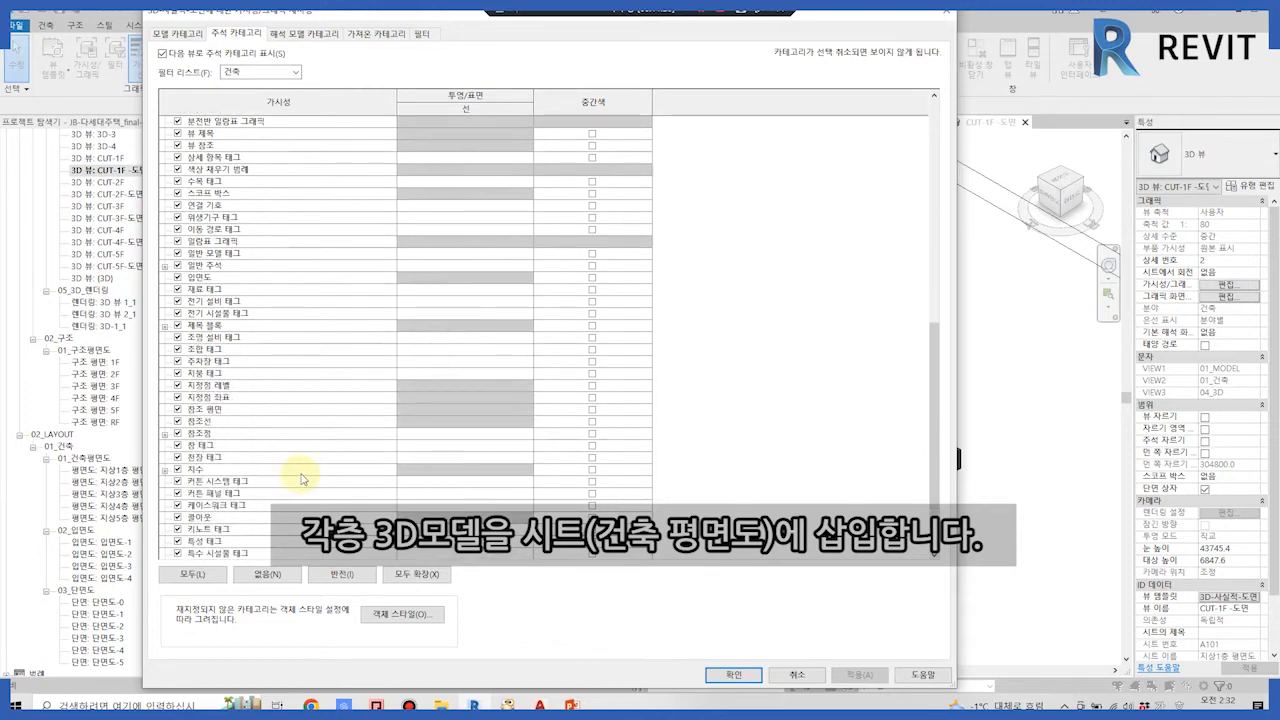
{"action": "scroll", "coordinate": [300, 430], "scroll_direction": "up", "scroll_amount": 6}
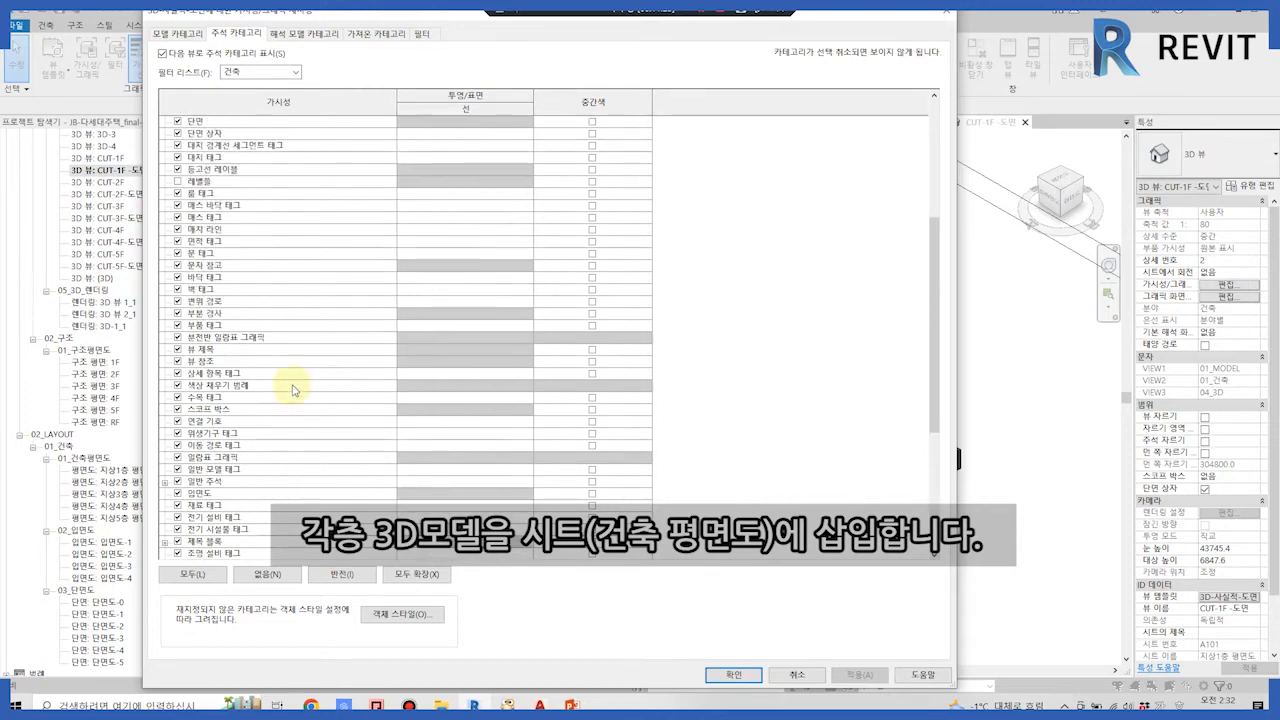
{"action": "left_click", "coordinate": [177, 133]}
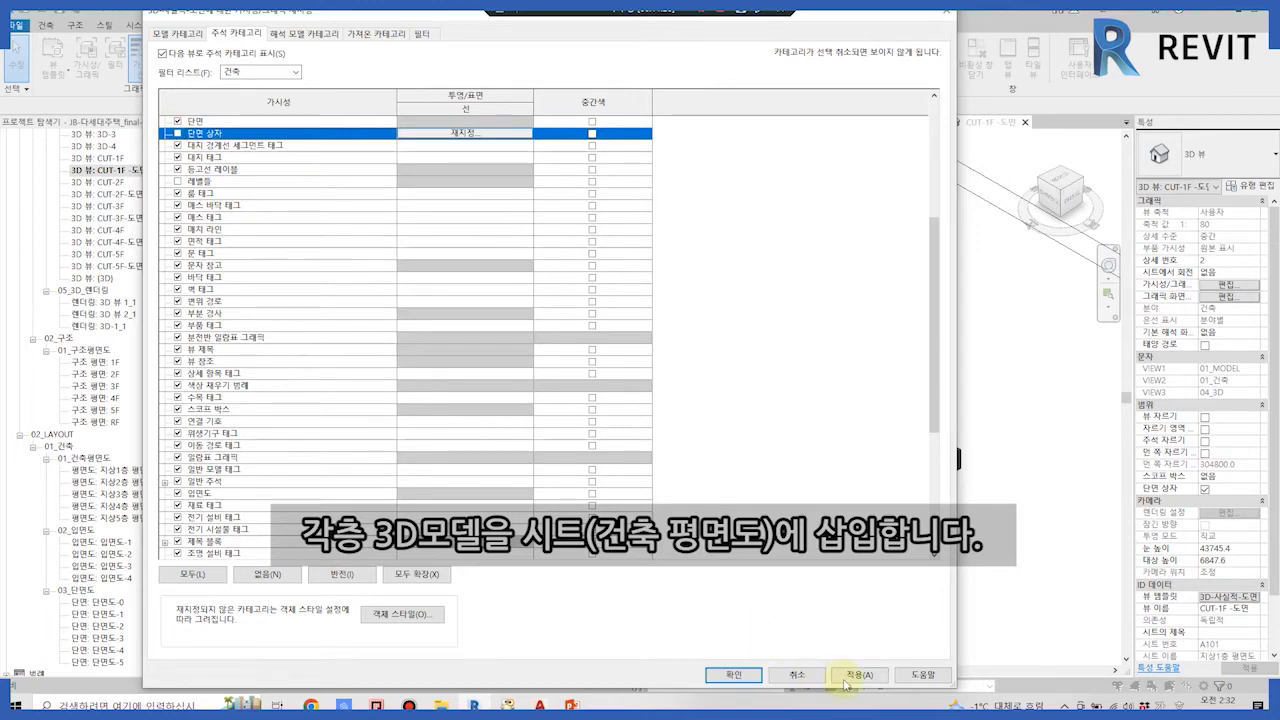
{"action": "left_click", "coordinate": [848, 676]}
{"action": "left_click", "coordinate": [717, 678]}
{"action": "left_click", "coordinate": [672, 648]}
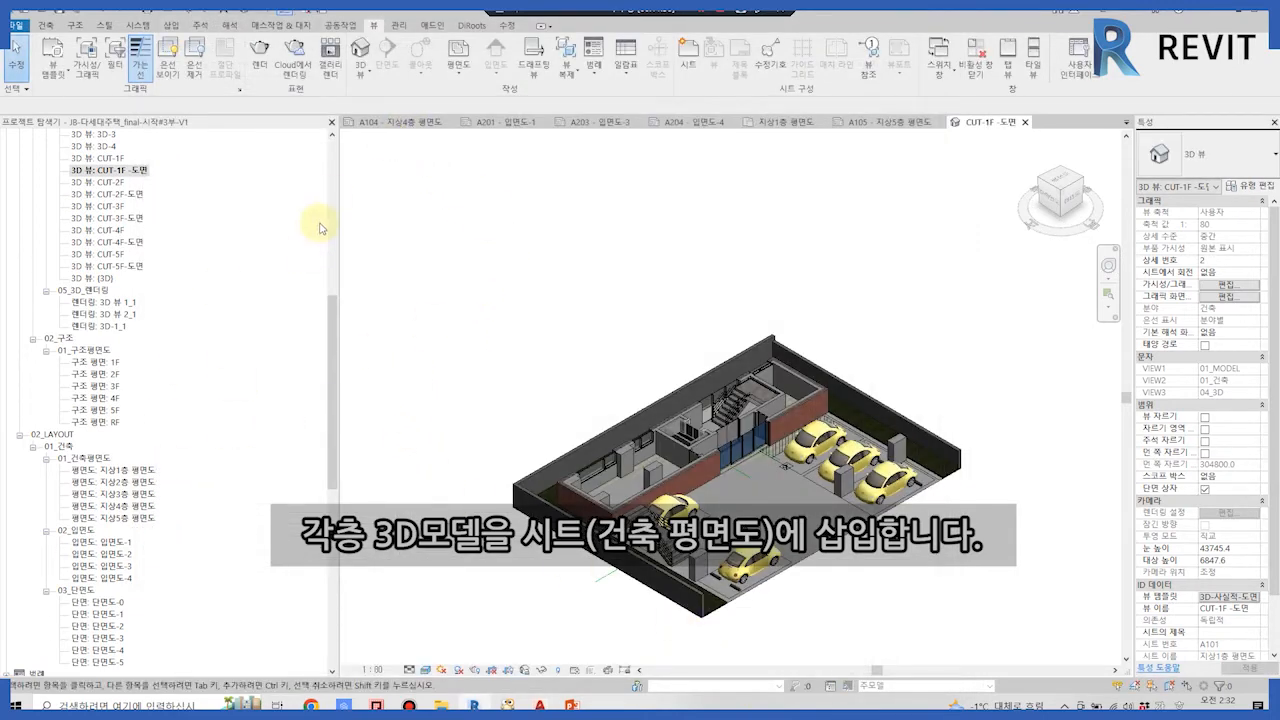
{"action": "left_click", "coordinate": [1024, 122]}
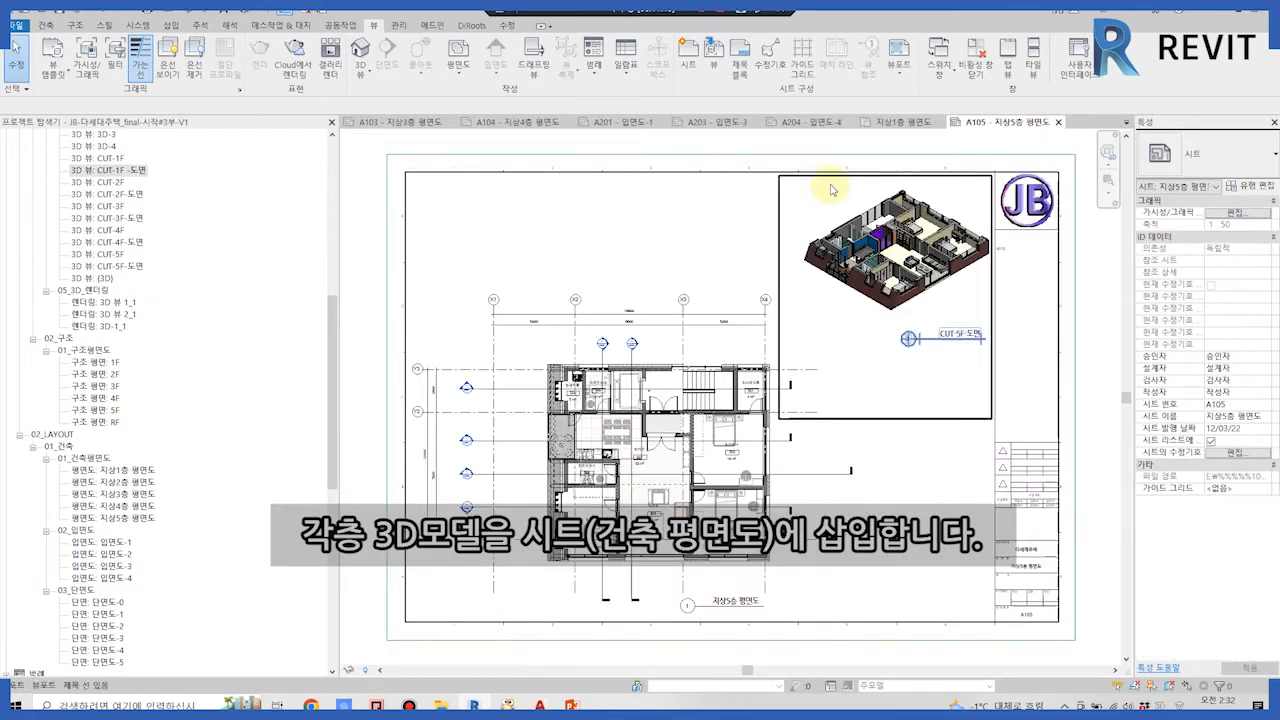
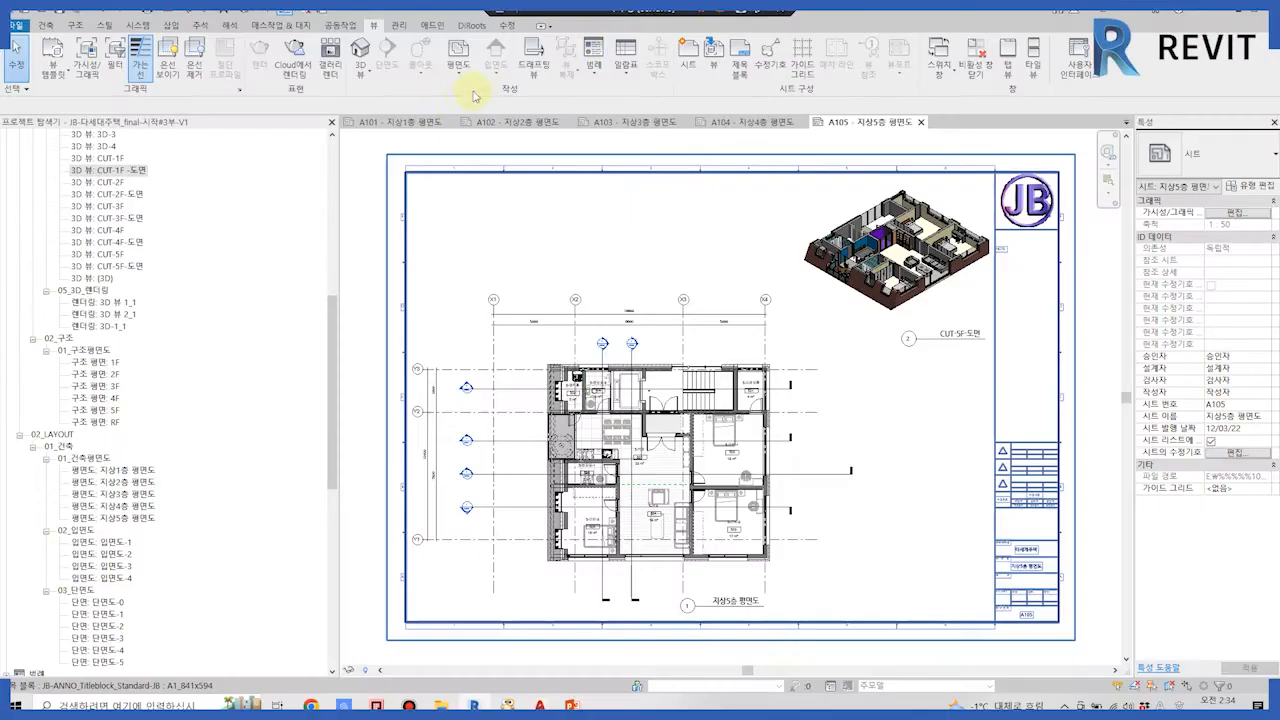
Review the finished floor plan sheets A101 to A105 and the elevation sheet A201 입면도-1.
{"action": "left_click", "coordinate": [391, 124]}
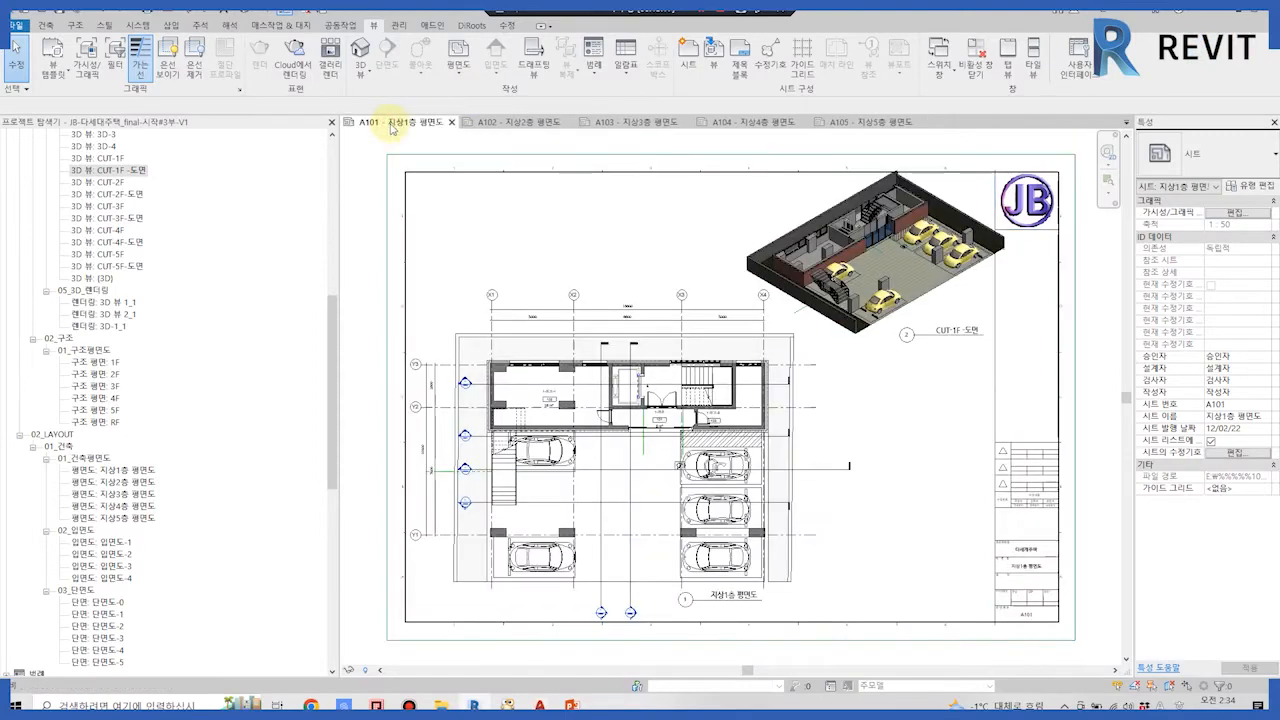
{"action": "left_click", "coordinate": [512, 126]}
{"action": "left_click", "coordinate": [606, 124]}
{"action": "left_click", "coordinate": [744, 125]}
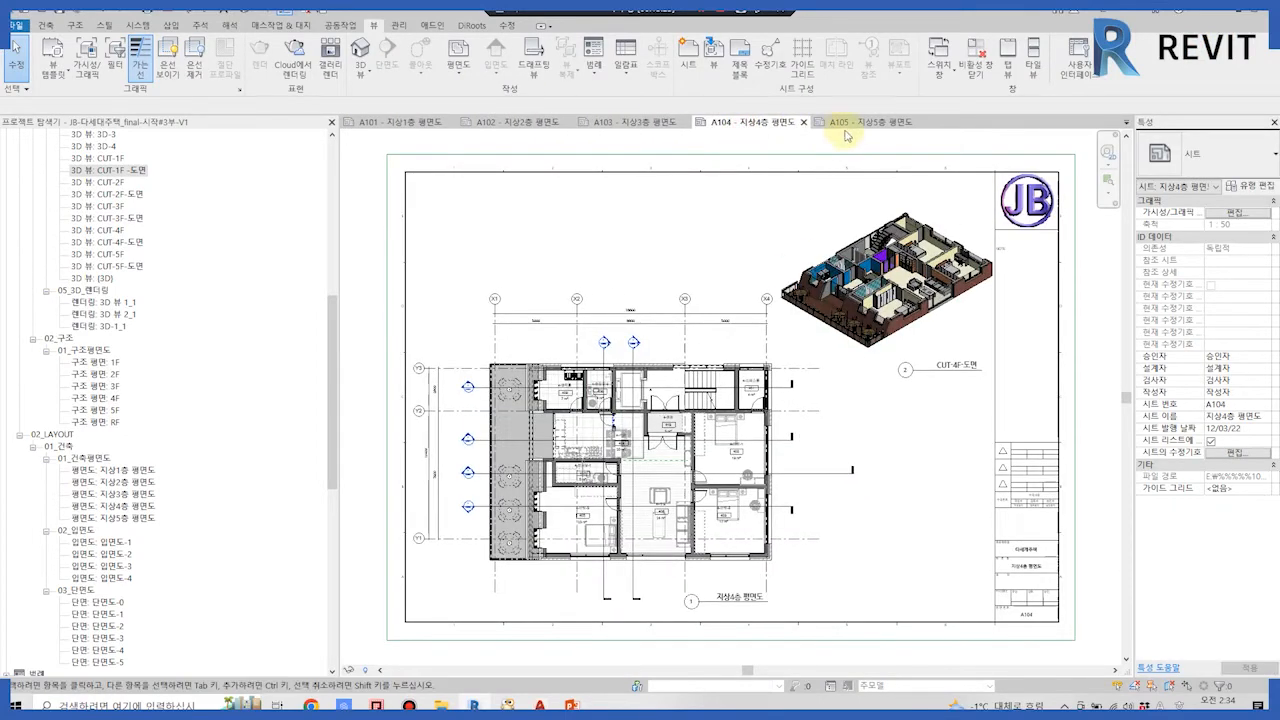
{"action": "left_click", "coordinate": [866, 124]}
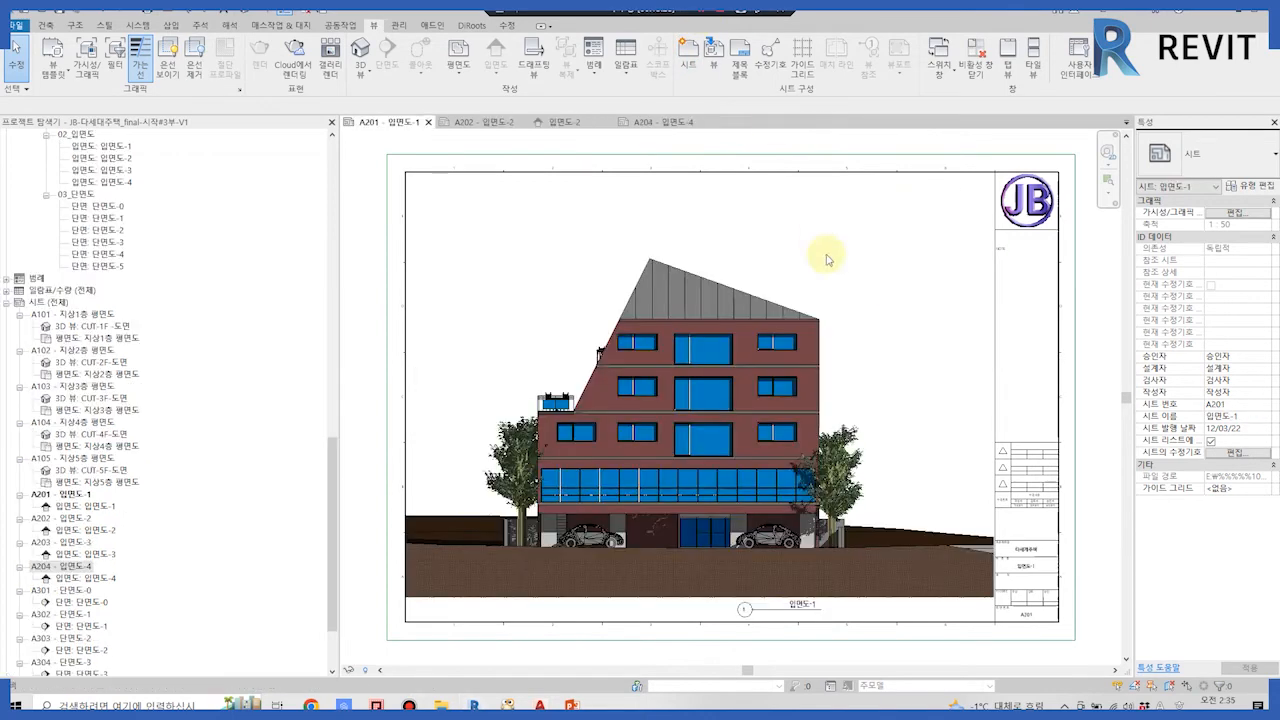
{"action": "scroll", "coordinate": [823, 251], "scroll_direction": "up", "scroll_amount": 2}
{"action": "scroll", "coordinate": [848, 370], "scroll_direction": "down", "scroll_amount": 3}
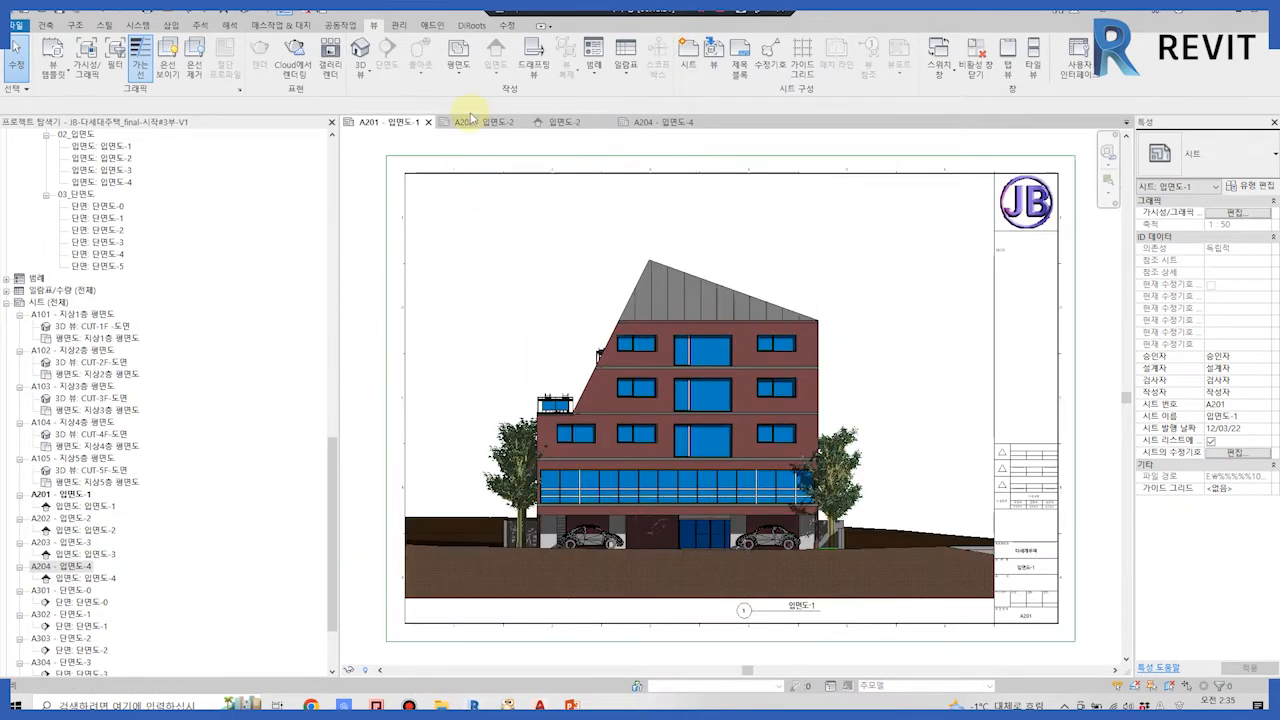
Review the elevation sheets A203 and A204 and the section sheets A302 to A306.
{"action": "left_click", "coordinate": [588, 121]}
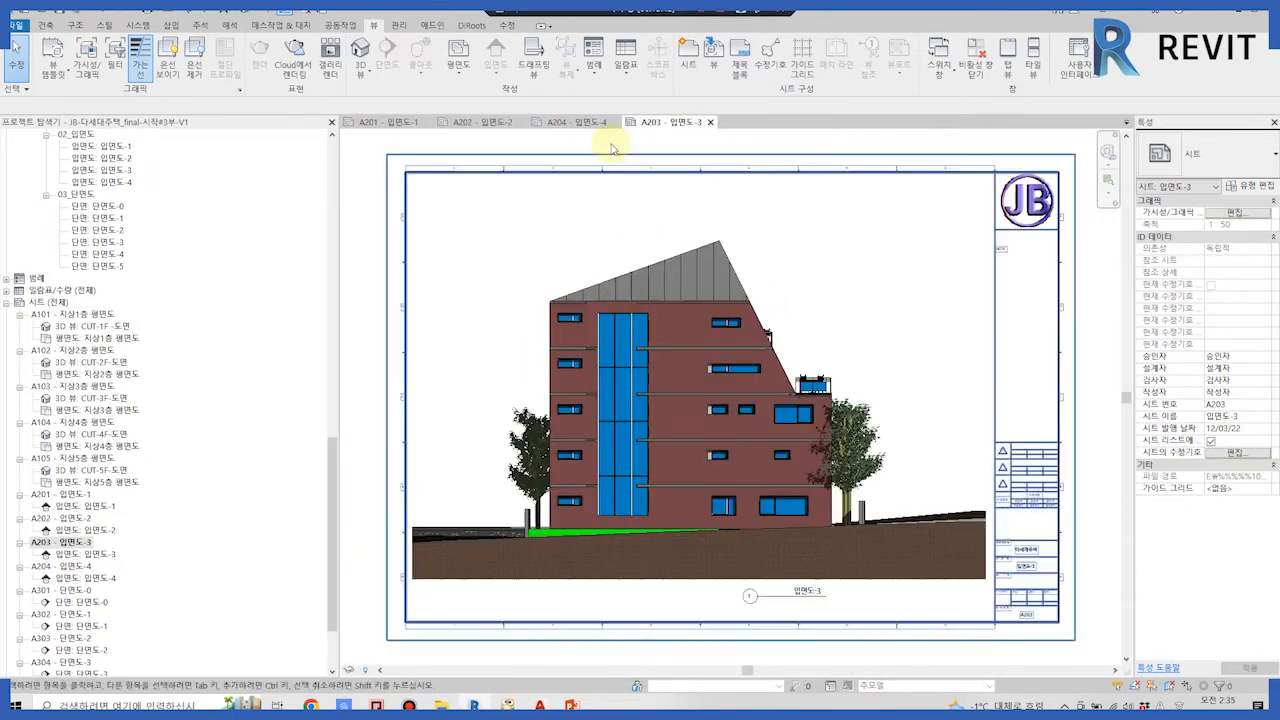
{"action": "left_click", "coordinate": [594, 121]}
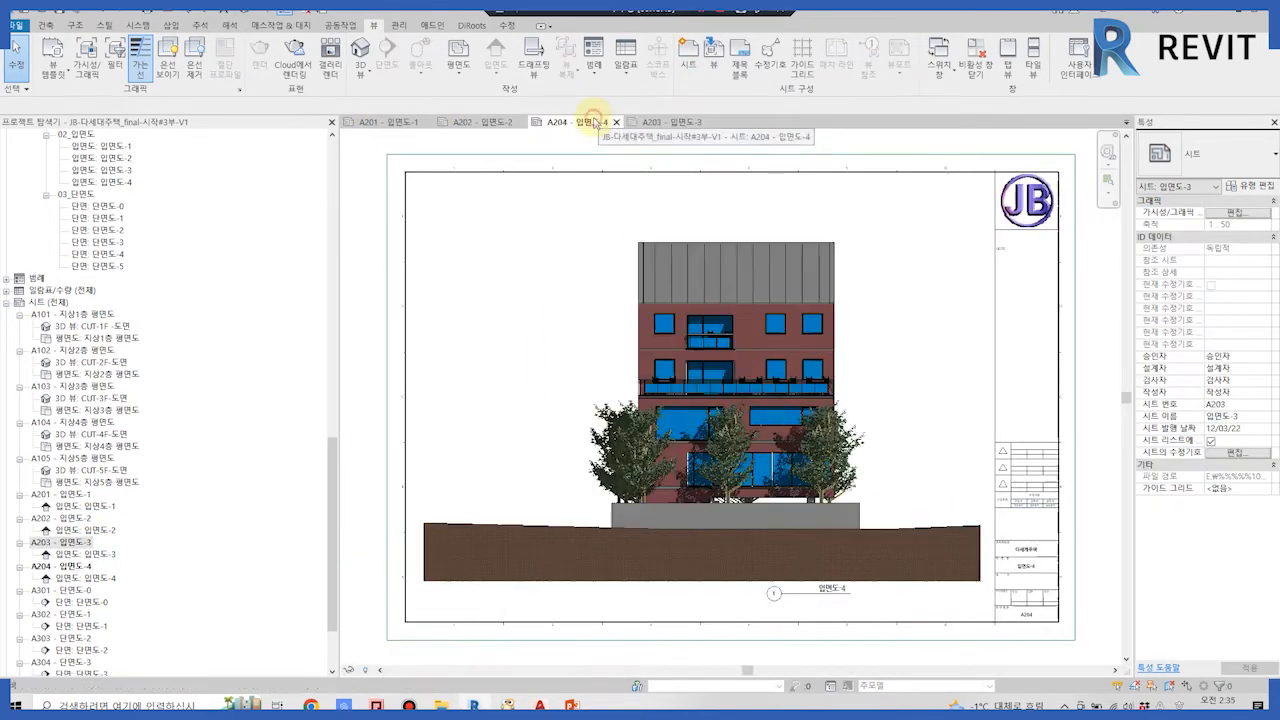
{"action": "scroll", "coordinate": [89, 620], "scroll_direction": "down", "scroll_amount": 1}
{"action": "scroll", "coordinate": [88, 615], "scroll_direction": "down", "scroll_amount": 1}
{"action": "double_click", "coordinate": [76, 519]}
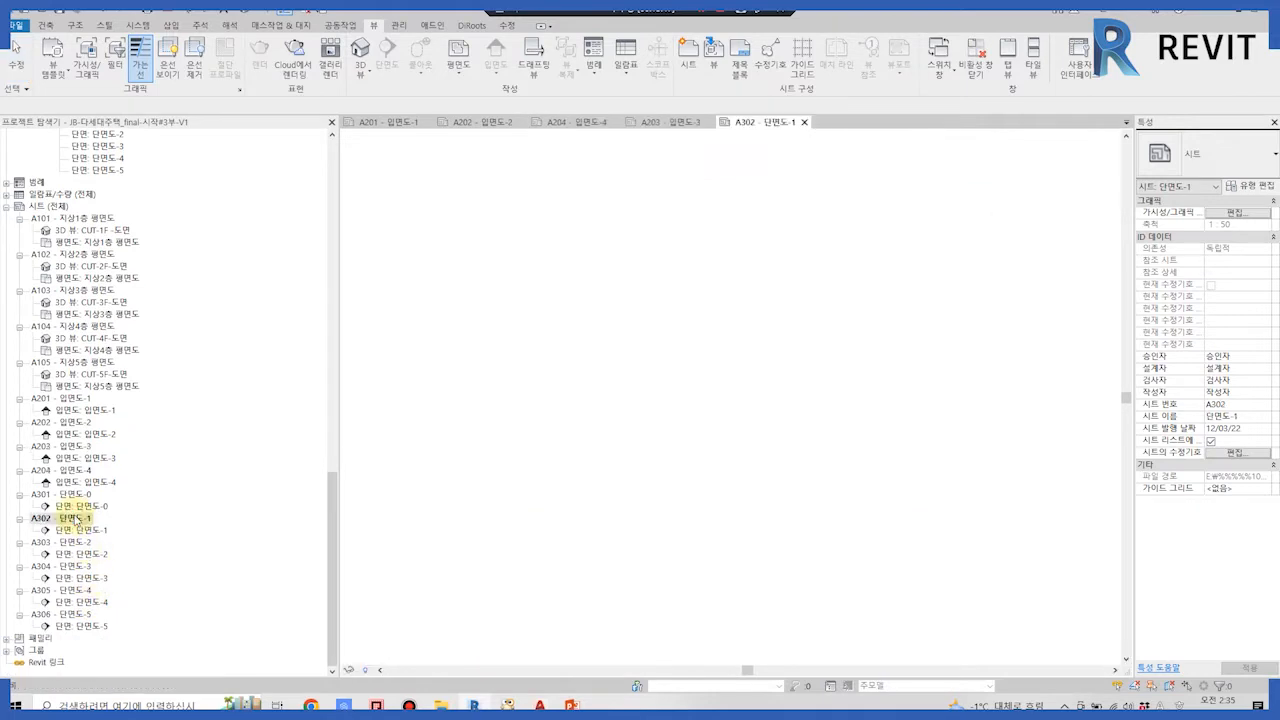
{"action": "double_click", "coordinate": [72, 543]}
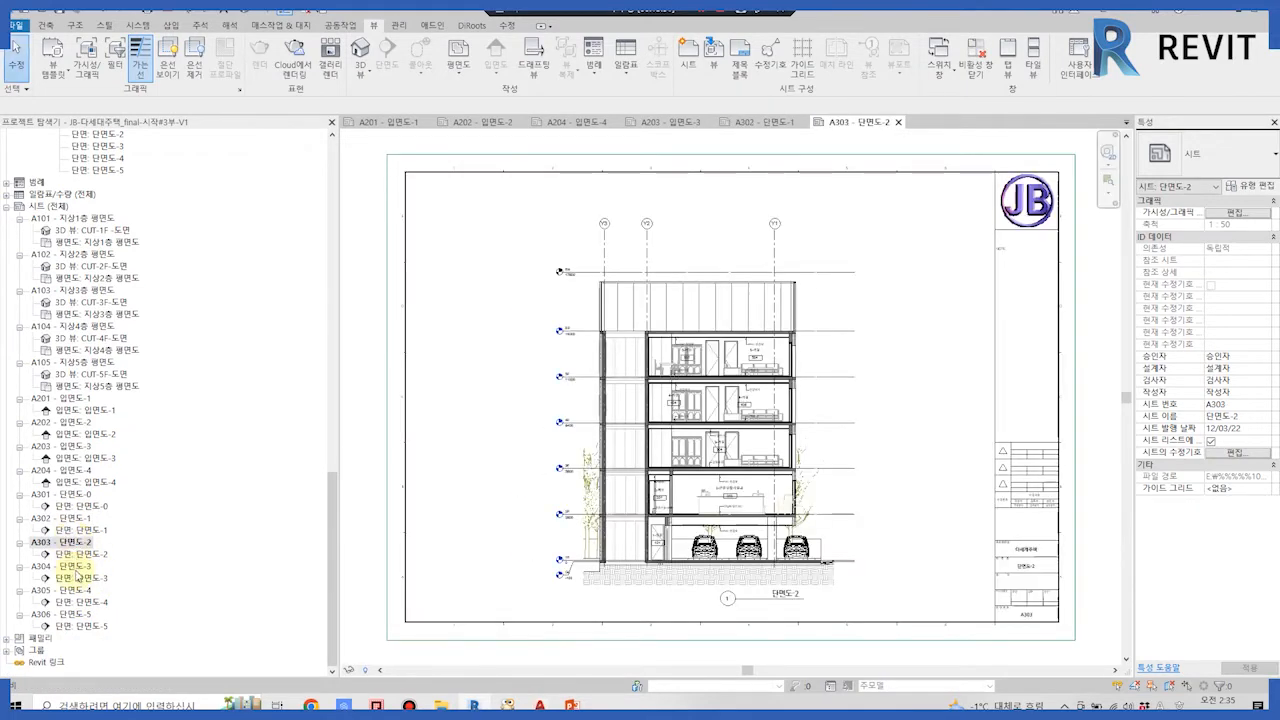
{"action": "double_click", "coordinate": [75, 567]}
{"action": "double_click", "coordinate": [76, 591]}
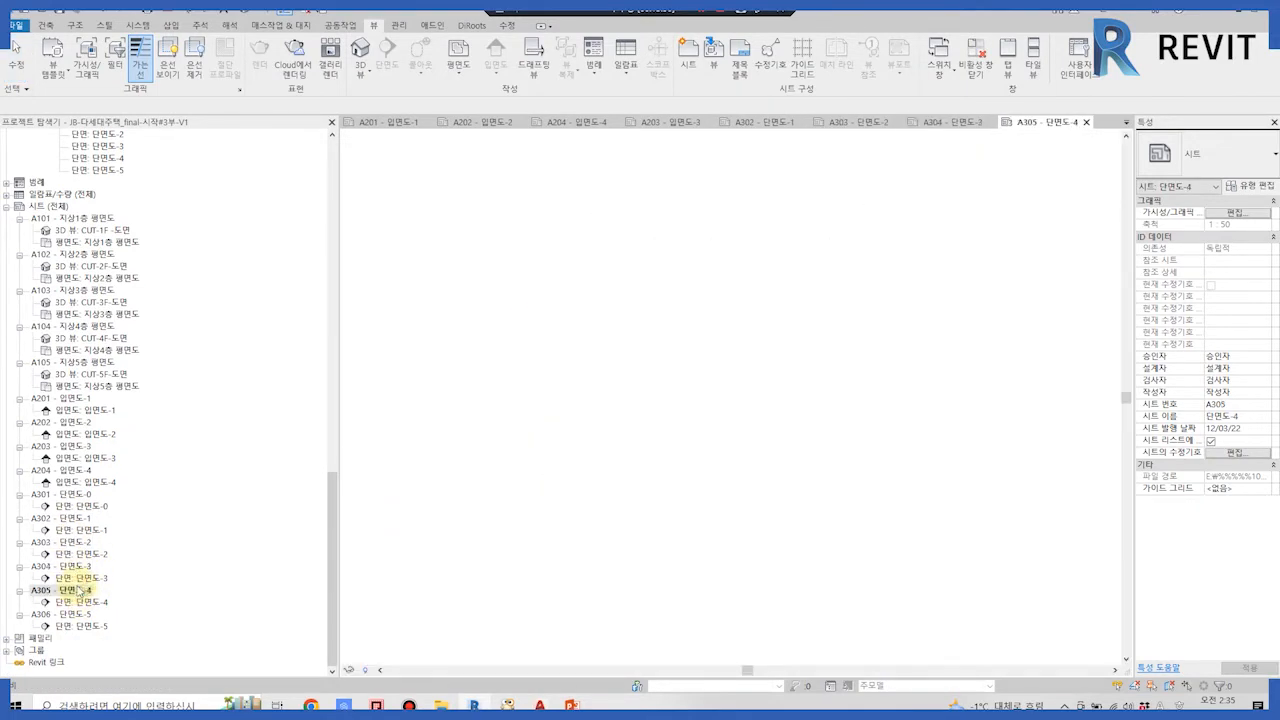
{"action": "double_click", "coordinate": [76, 614]}
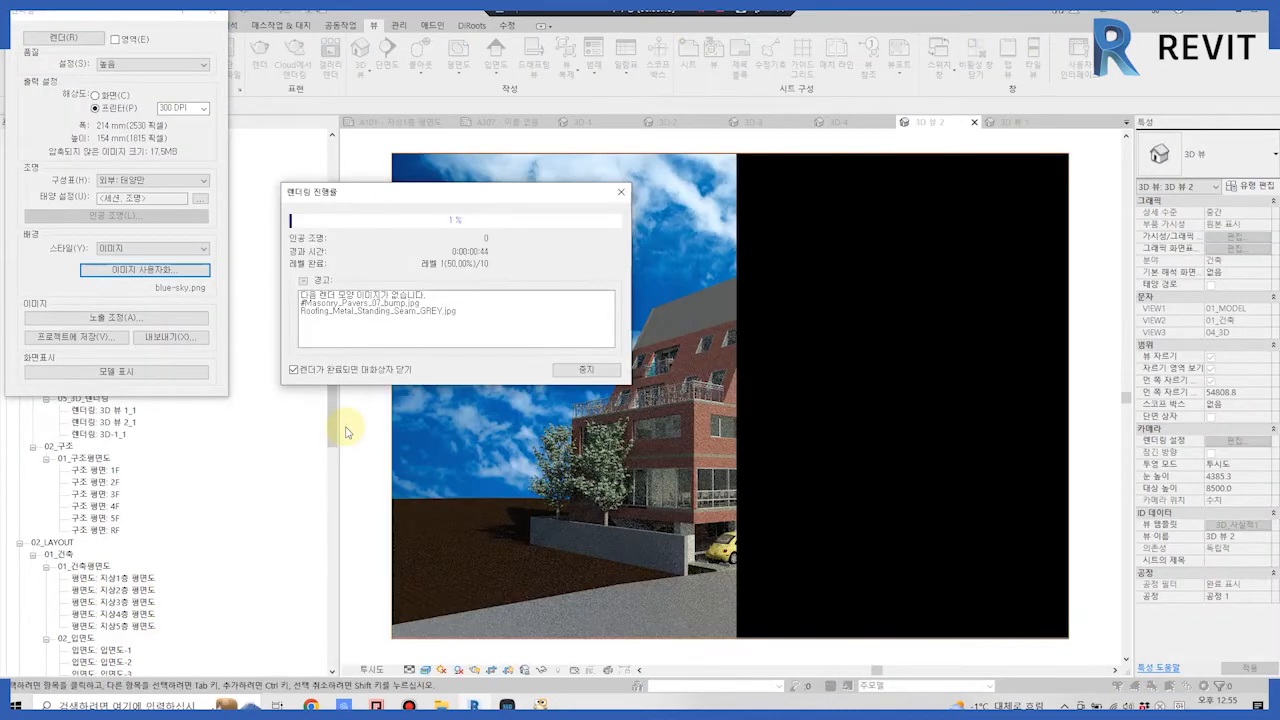
Enlarge the 3D 뷰-조감도 rendering on sheet A307 to about 717.7 wide by 514.9 high, fitted to the frame's upper-left corner.
{"action": "left_click_drag", "start_coordinate": [571, 108], "coordinate": [137, 466]}
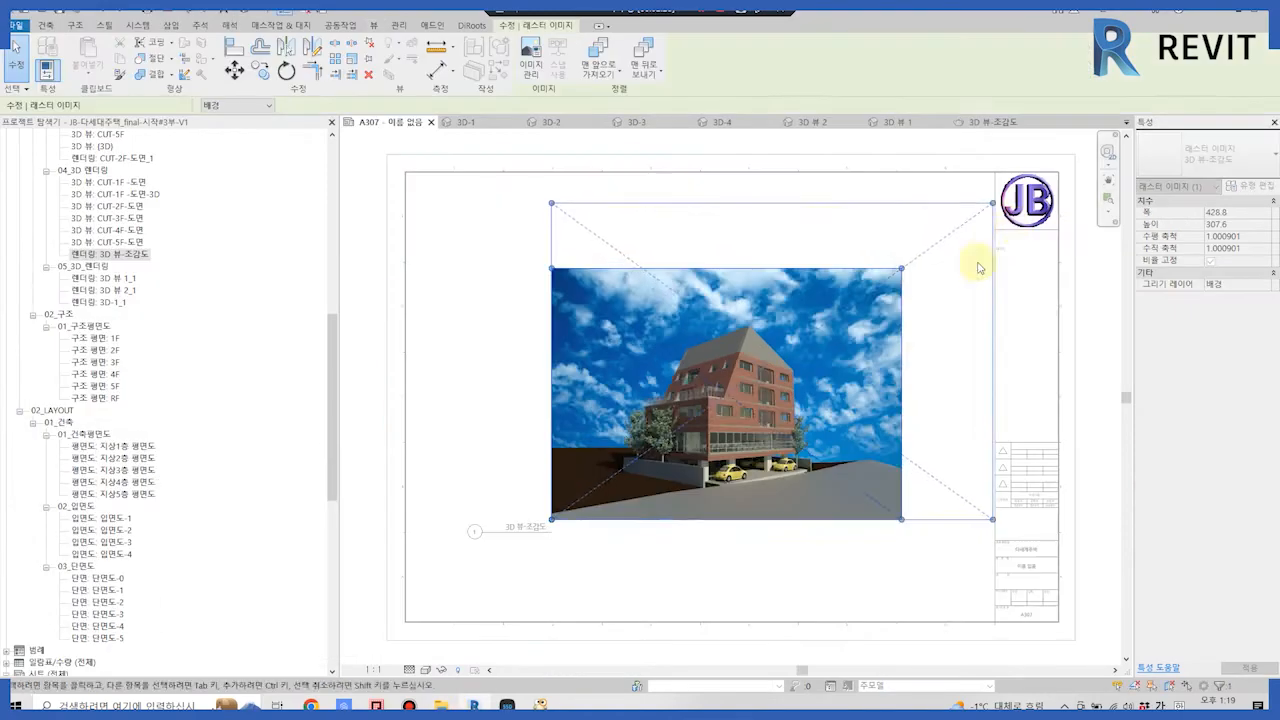
{"action": "left_click_drag", "start_coordinate": [551, 519], "coordinate": [394, 600]}
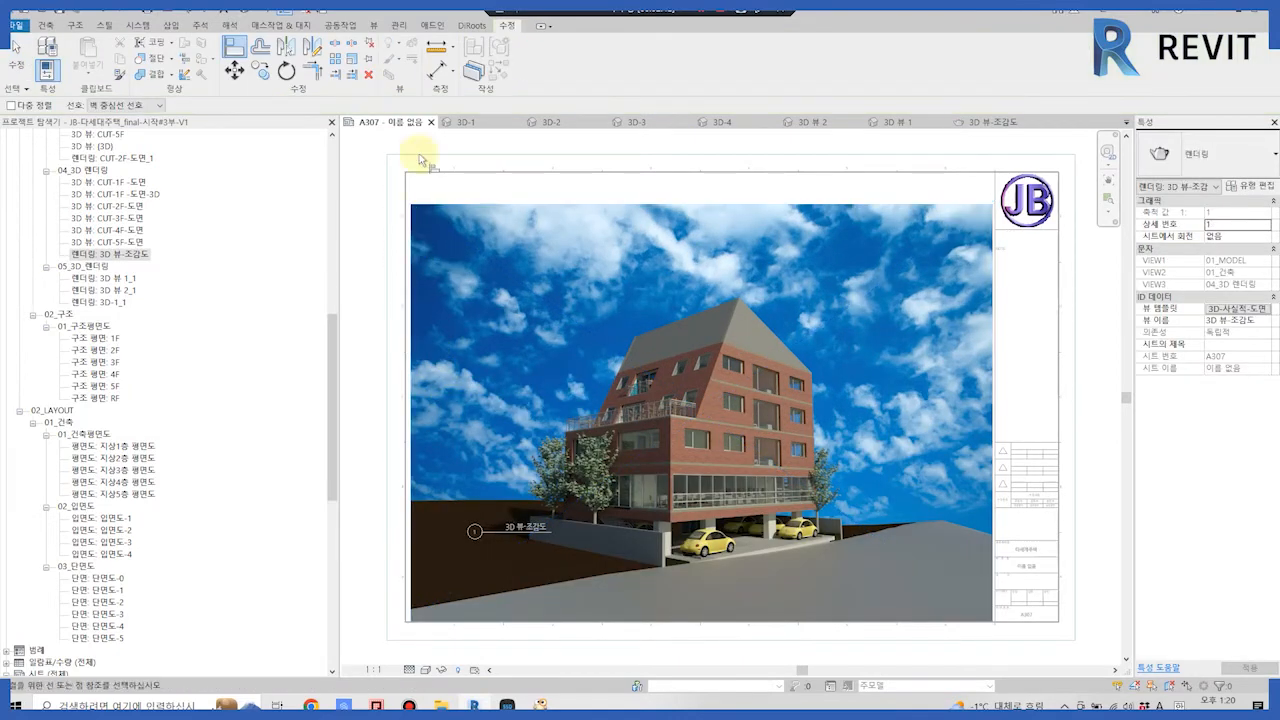
{"action": "scroll", "coordinate": [415, 180], "scroll_direction": "up", "scroll_amount": 2}
{"action": "left_click_drag", "start_coordinate": [408, 211], "coordinate": [402, 201]}
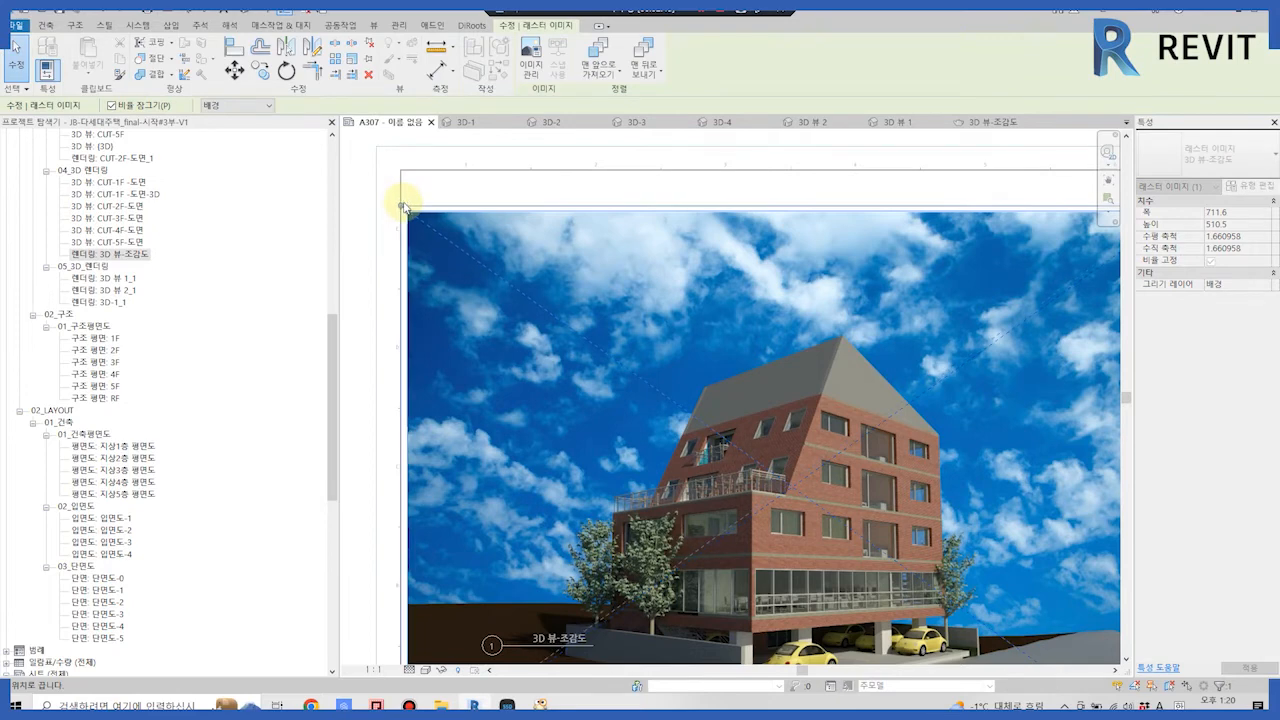
{"action": "scroll", "coordinate": [540, 338], "scroll_direction": "down", "scroll_amount": 2}
{"action": "left_click_drag", "start_coordinate": [770, 508], "coordinate": [770, 486]}
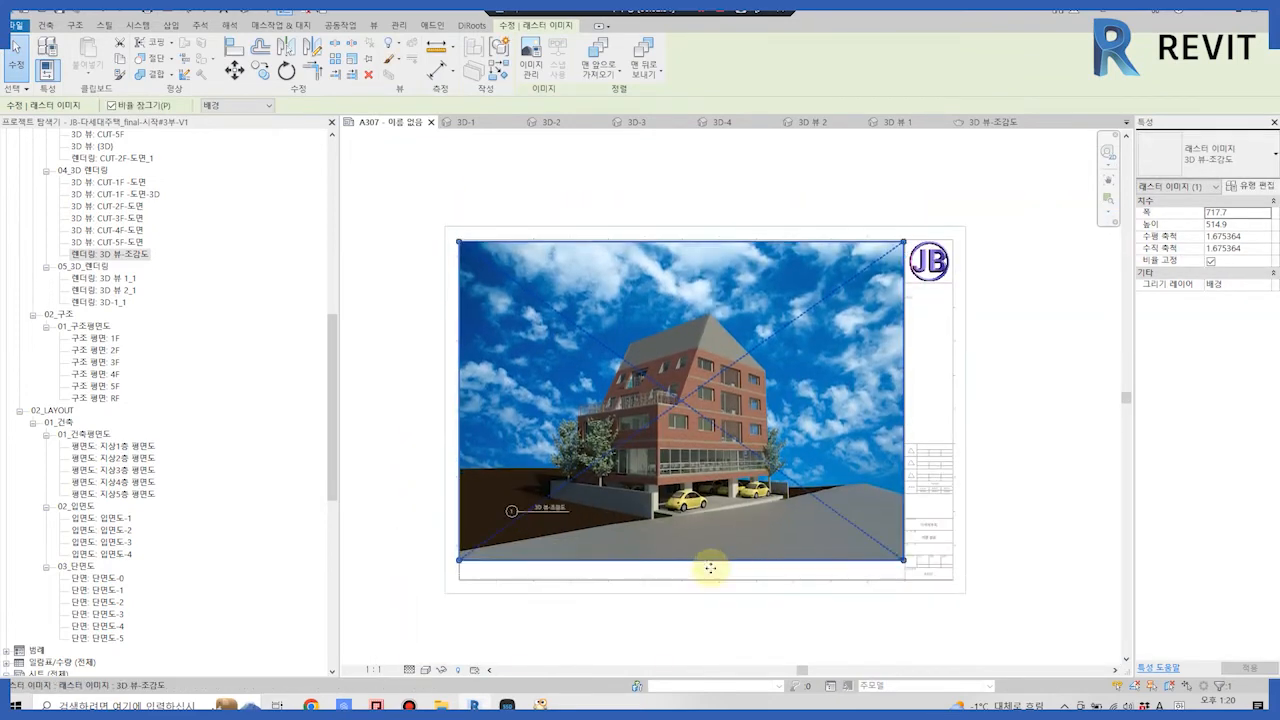
{"action": "key", "text": "Down"}
{"action": "key", "text": "Escape"}
On sheet A307, move the 3D 뷰-조감도 view title off the rendering into the blank strip below its right end.
{"action": "left_click", "coordinate": [558, 514]}
{"action": "left_click", "coordinate": [424, 359]}
{"action": "left_click", "coordinate": [523, 509]}
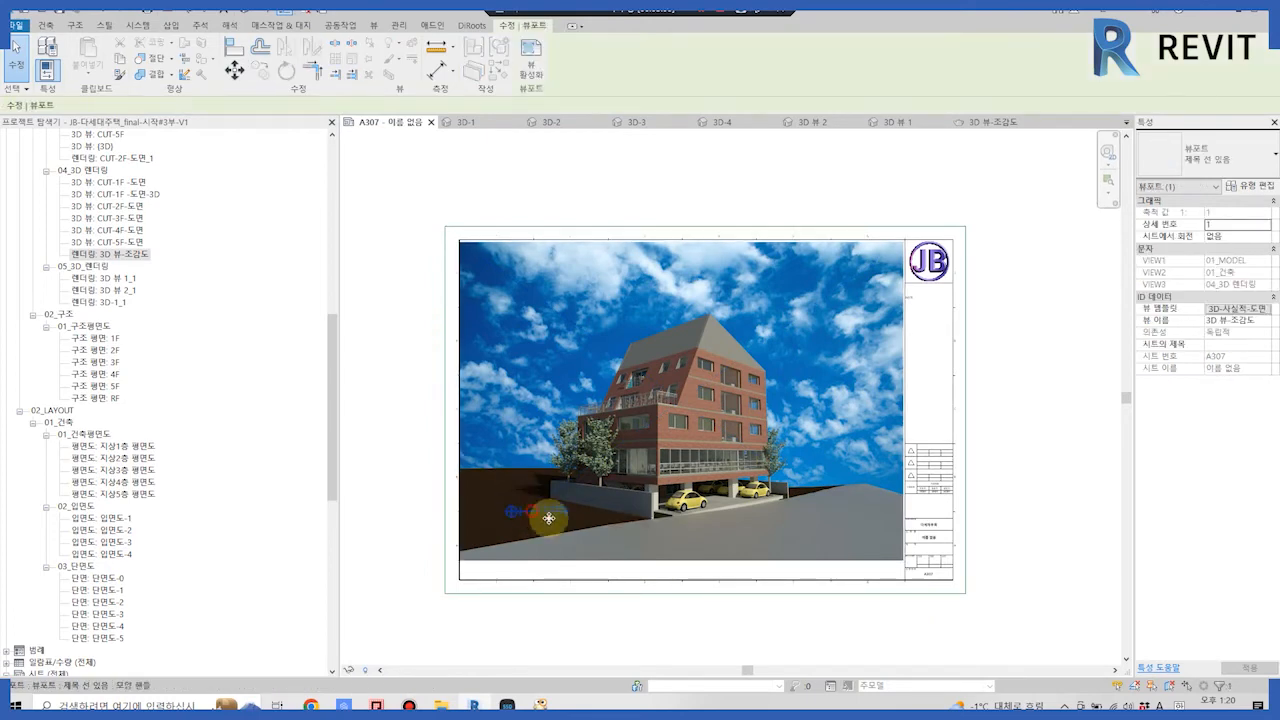
{"action": "left_click_drag", "start_coordinate": [523, 509], "coordinate": [853, 570]}
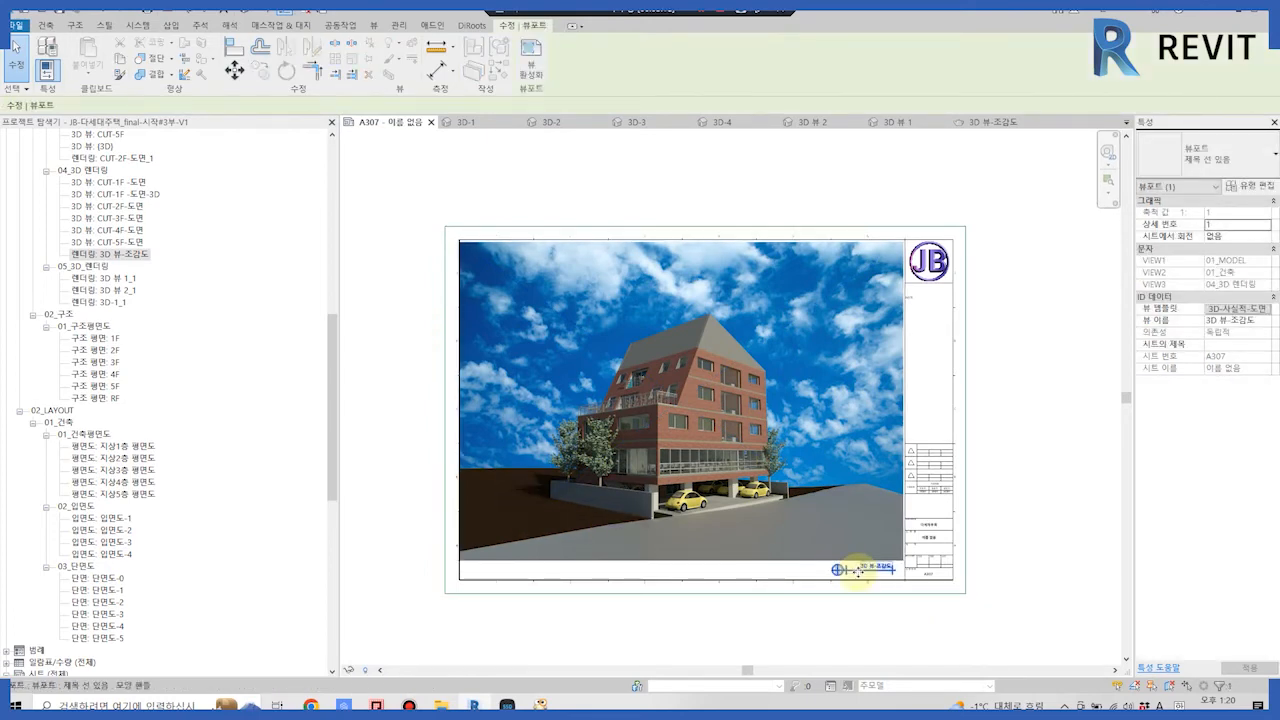
{"action": "scroll", "coordinate": [900, 480], "scroll_direction": "up", "scroll_amount": 3}
{"action": "left_click", "coordinate": [1262, 323]}
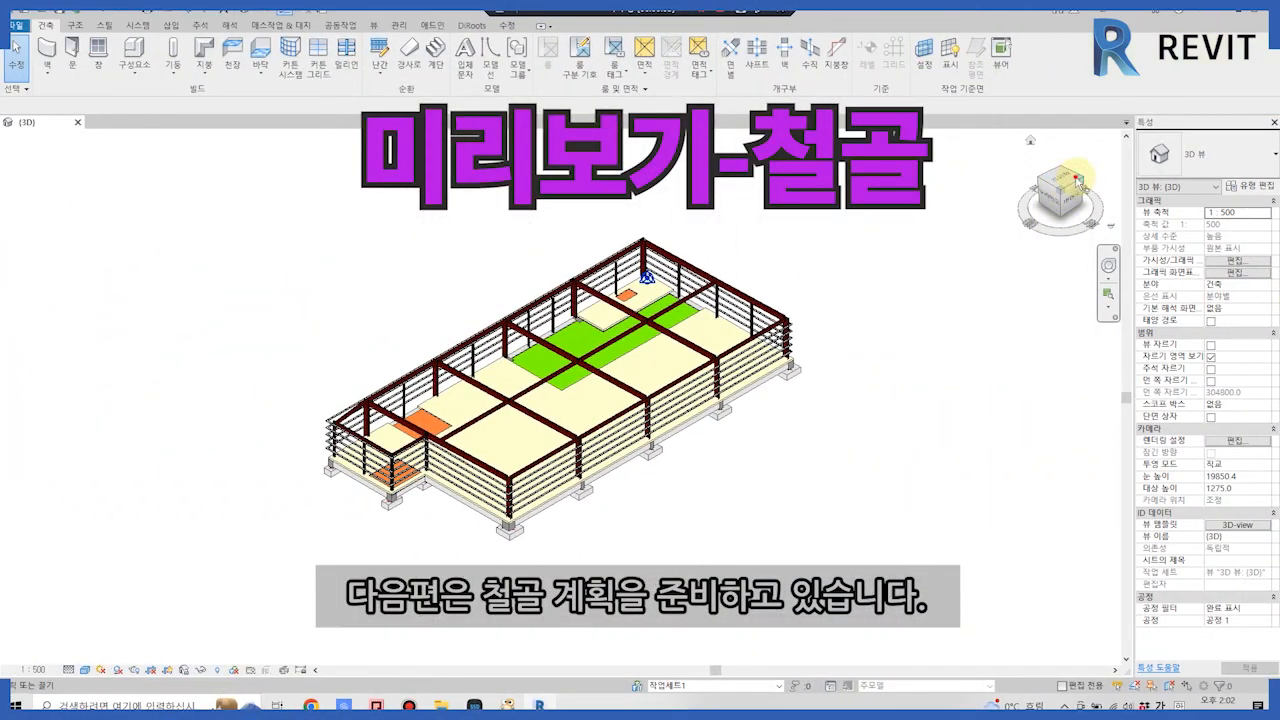
Examine the steel-frame building model in the 3D view from several corners and from a lower angle.
{"action": "left_click", "coordinate": [1077, 180]}
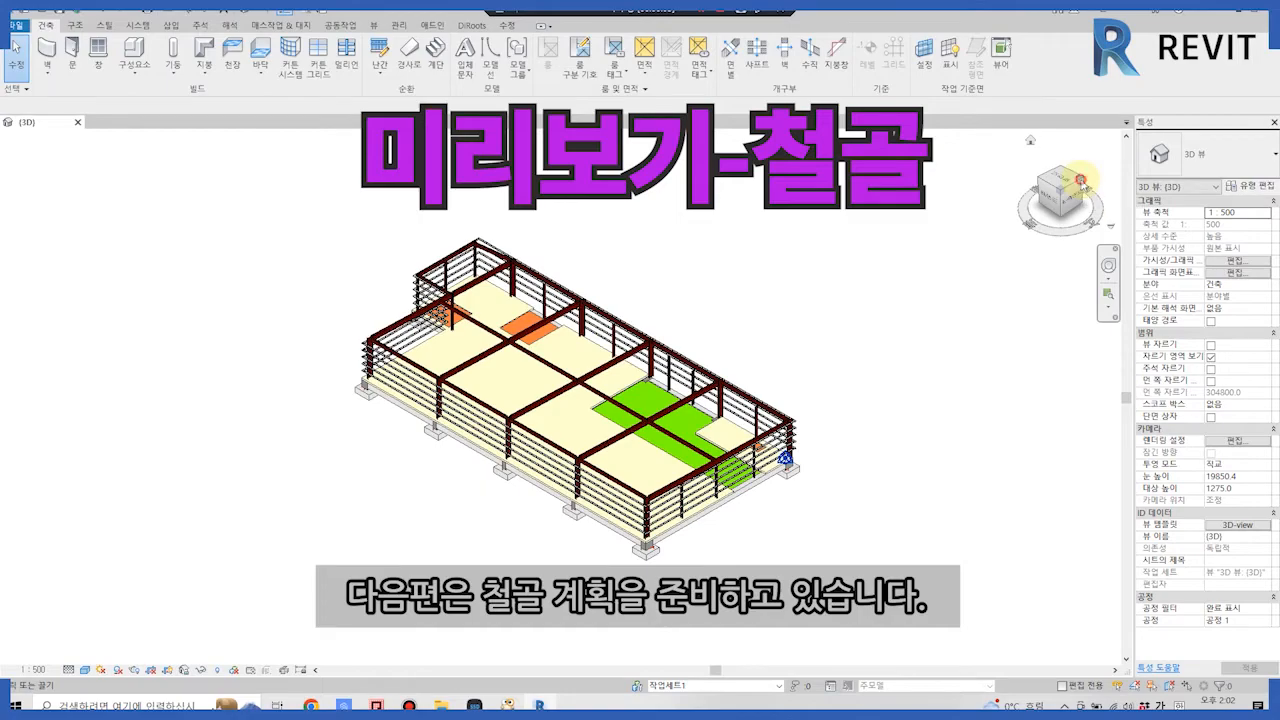
{"action": "left_click", "coordinate": [1080, 180]}
{"action": "left_click", "coordinate": [1081, 181]}
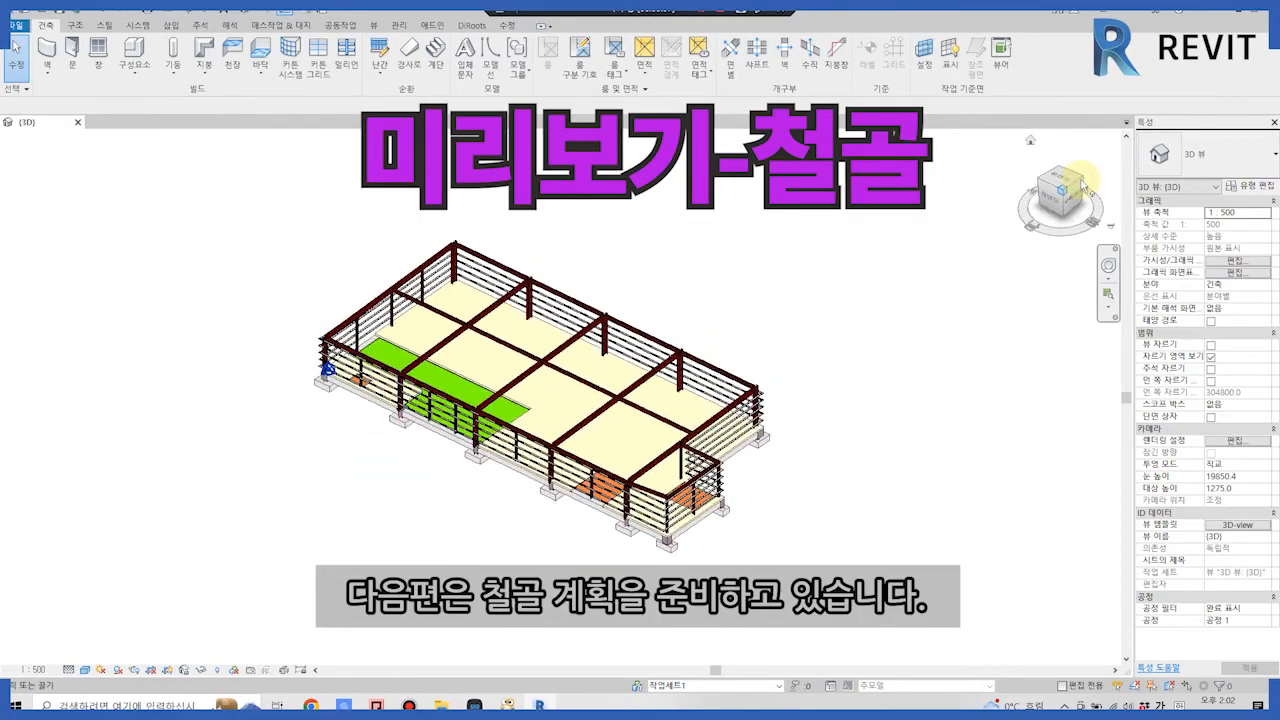
{"action": "left_click", "coordinate": [1081, 182]}
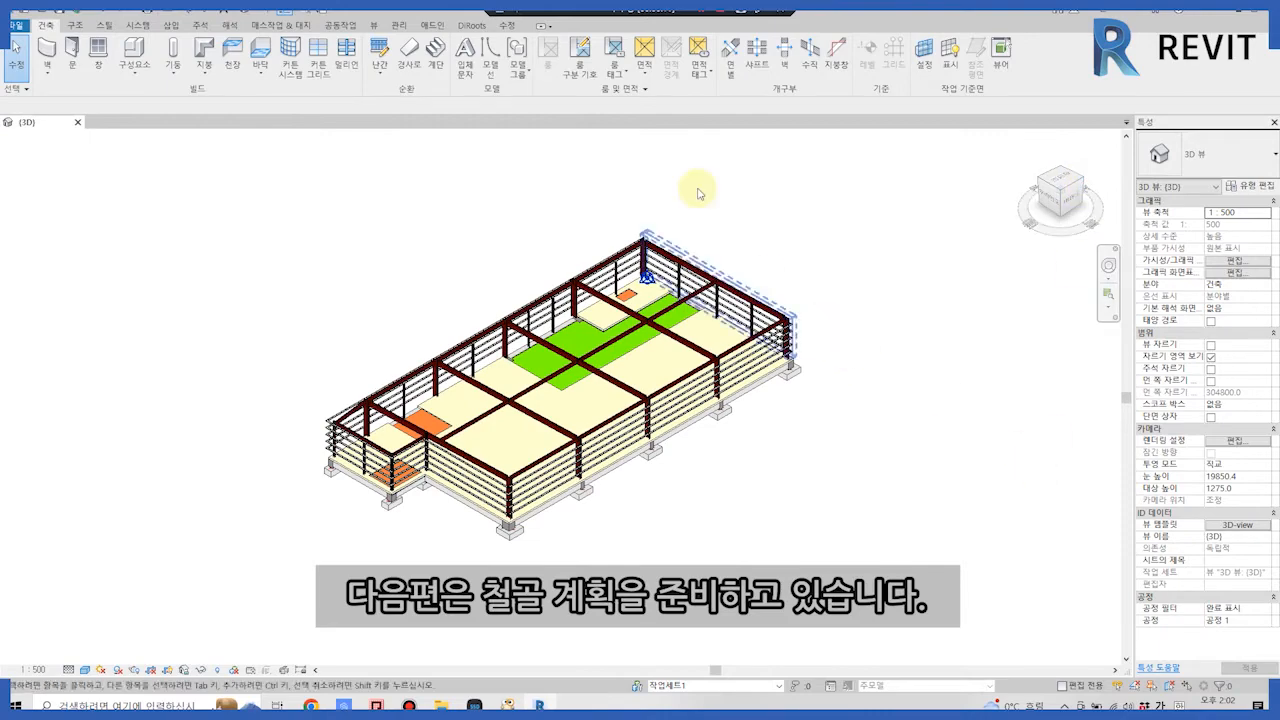
{"action": "middle_click_drag", "start_coordinate": [642, 379], "coordinate": [643, 342], "text": "shift"}
{"action": "middle_click_drag", "start_coordinate": [578, 421], "coordinate": [640, 478], "text": "shift"}
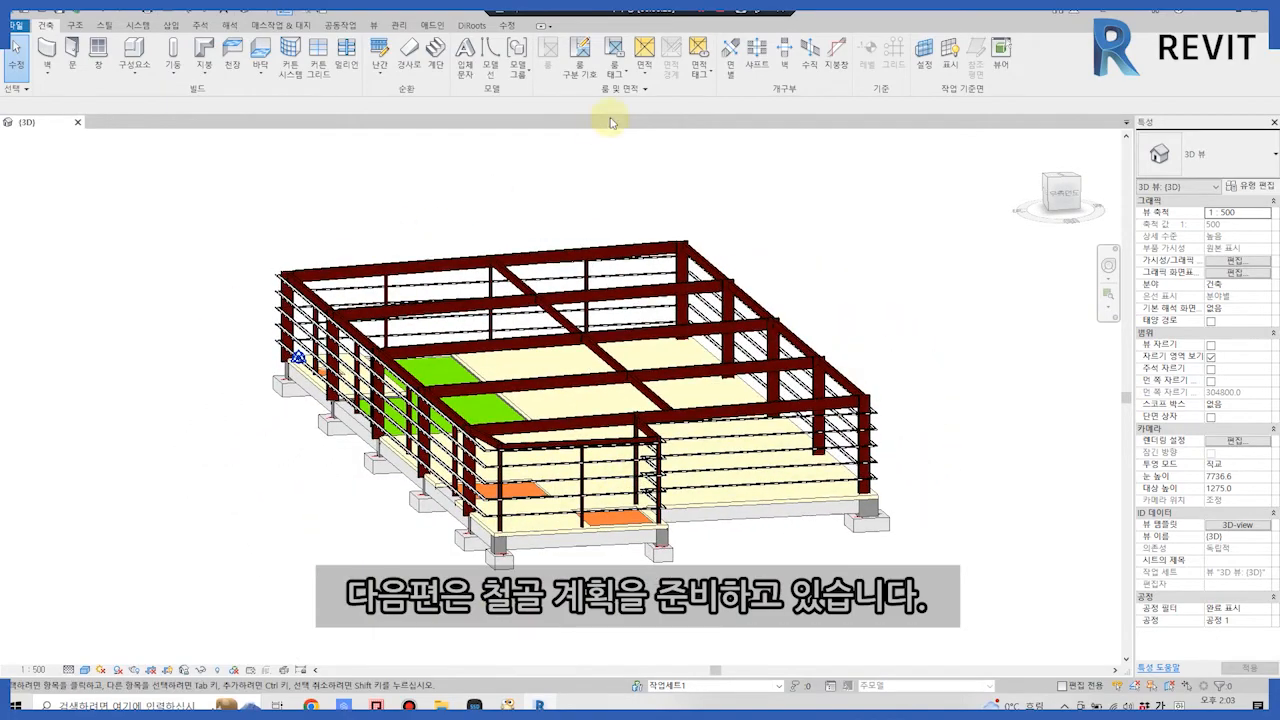